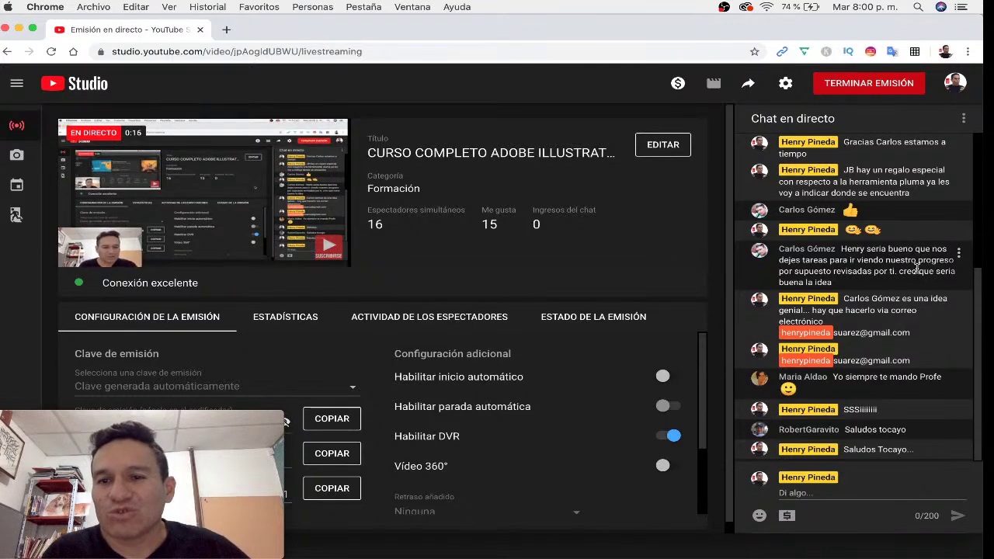
Step: Leave the YouTube Studio page and bring up Adobe Illustrator 2020's Home start screen
scroll(918, 272, "up", 3)
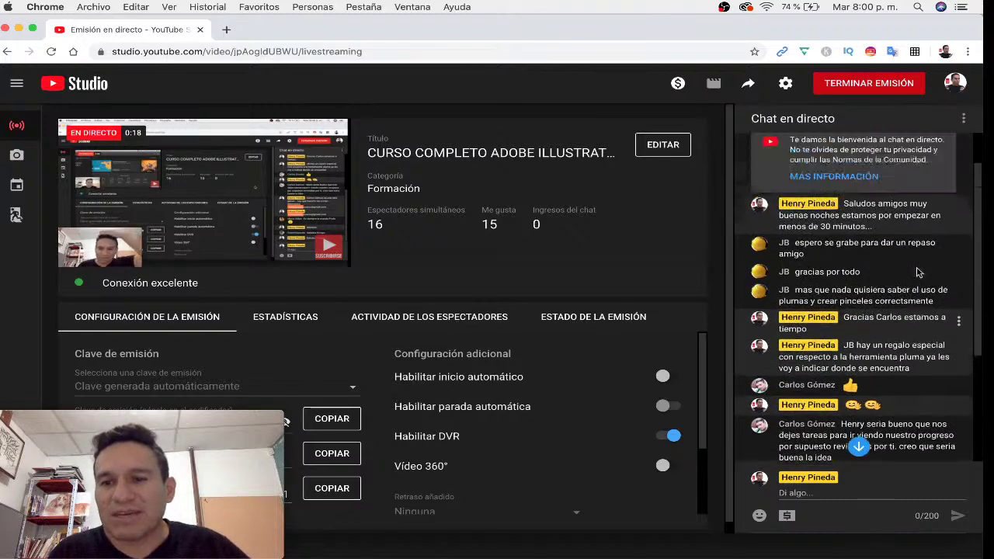
scroll(918, 272, "up", 2)
scroll(917, 270, "up", 2)
scroll(917, 269, "down", 5)
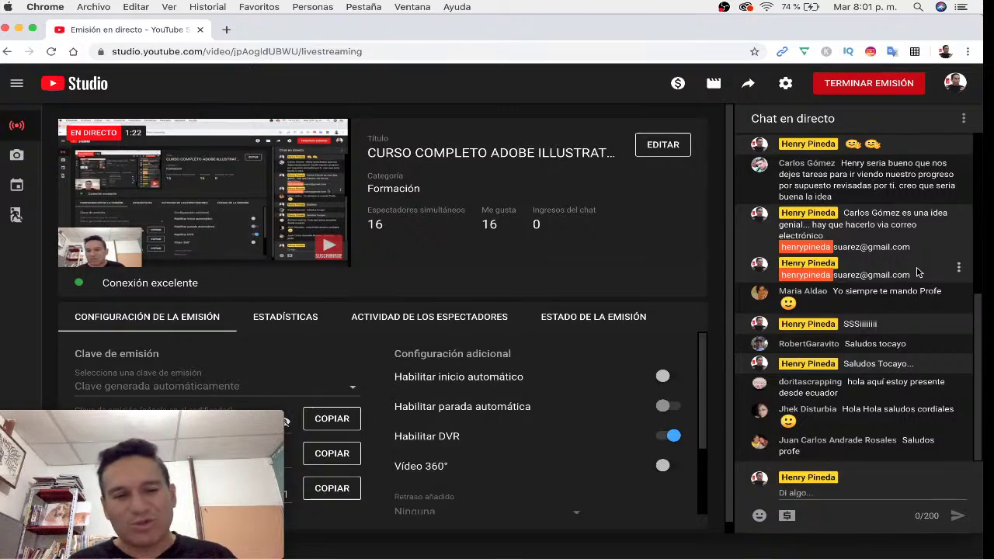
key("super+Tab")
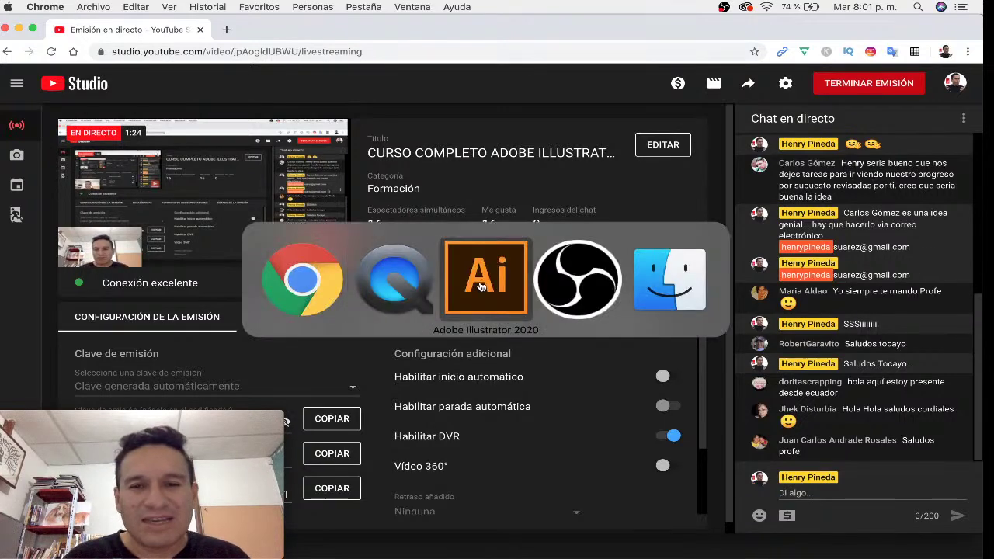
left_click(484, 279)
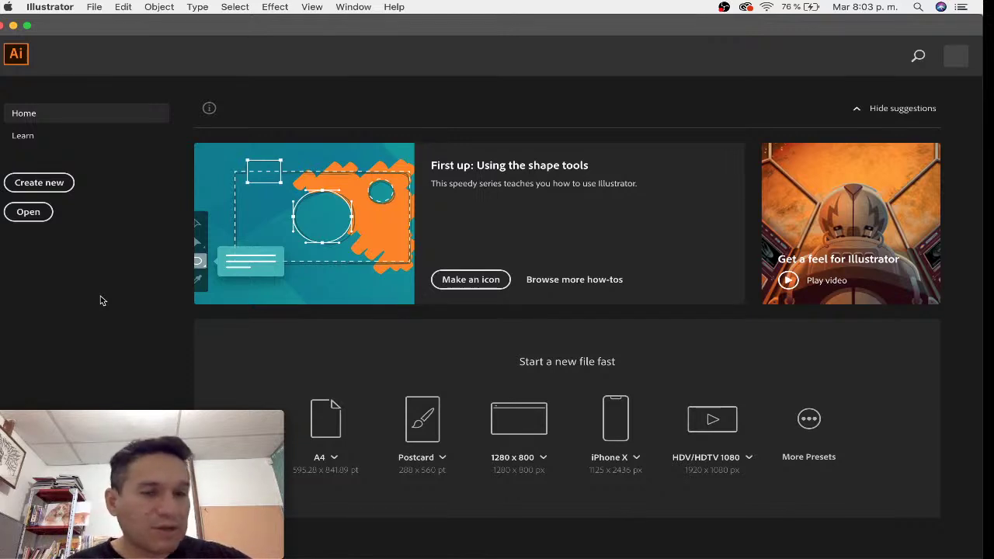
left_click(8, 6)
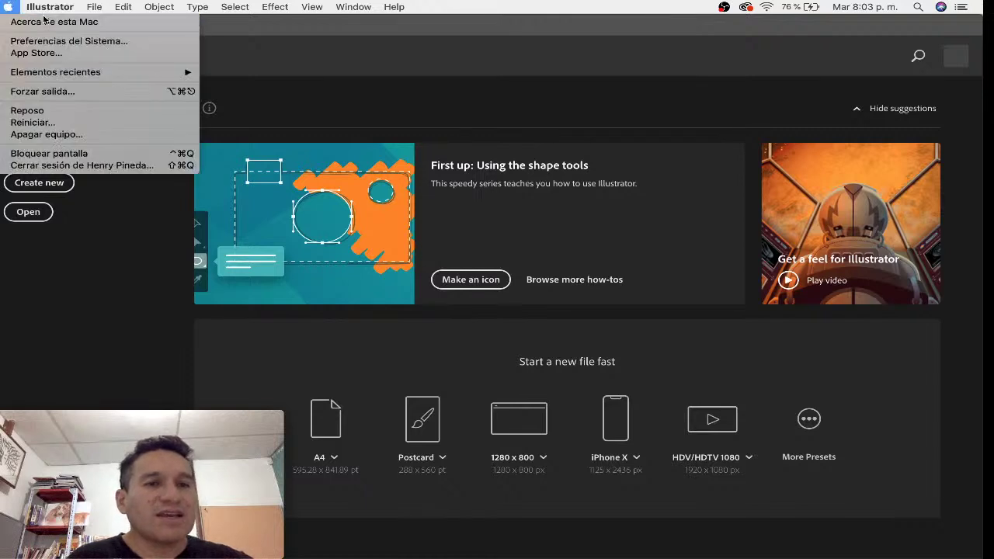
left_click(58, 21)
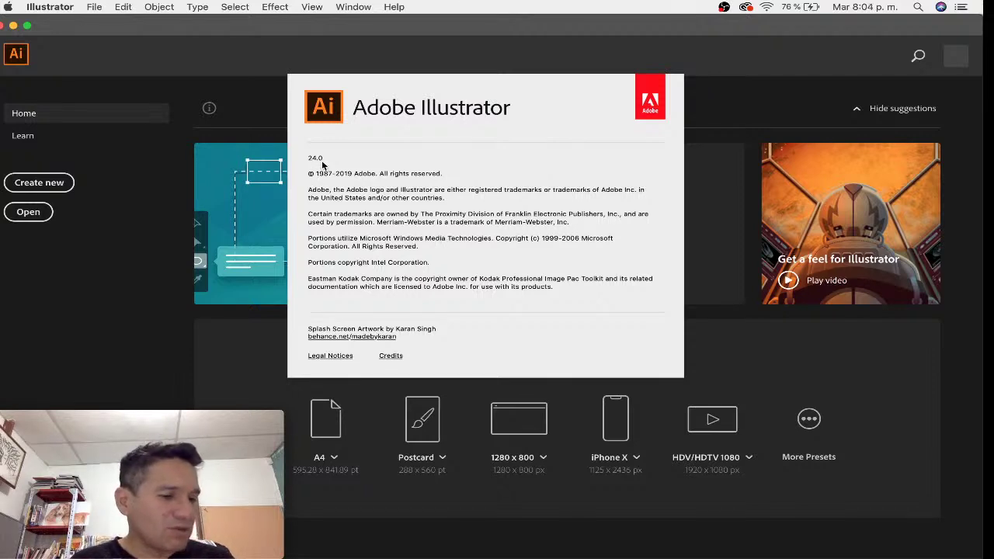
left_click(249, 111)
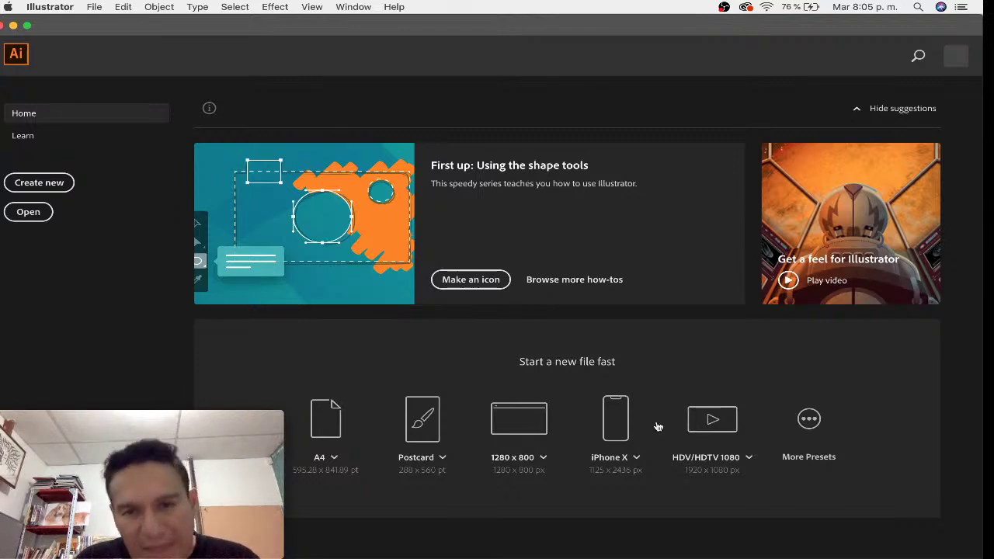
left_click(41, 137)
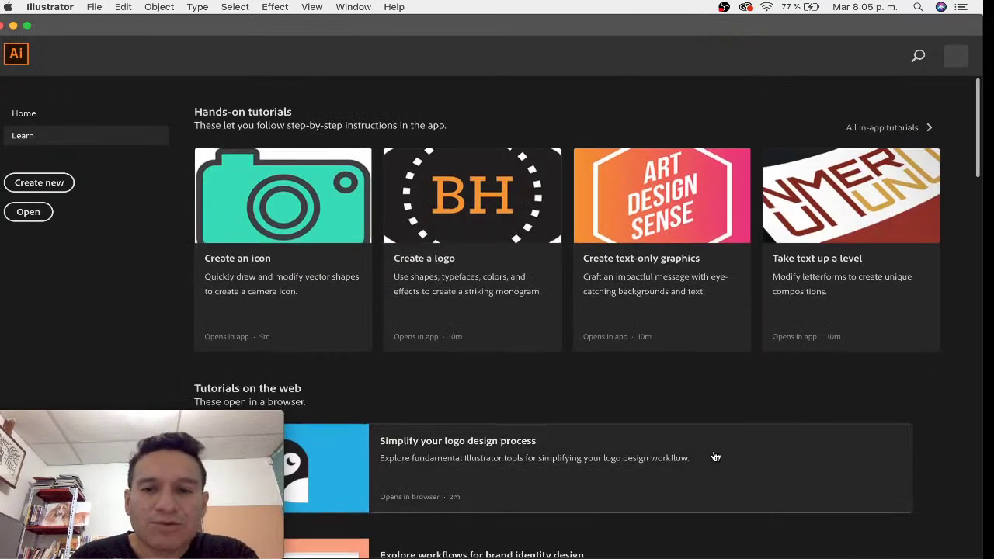
scroll(716, 457, "down", 2)
scroll(715, 457, "down", 2)
scroll(715, 456, "down", 1)
scroll(715, 457, "down", 1)
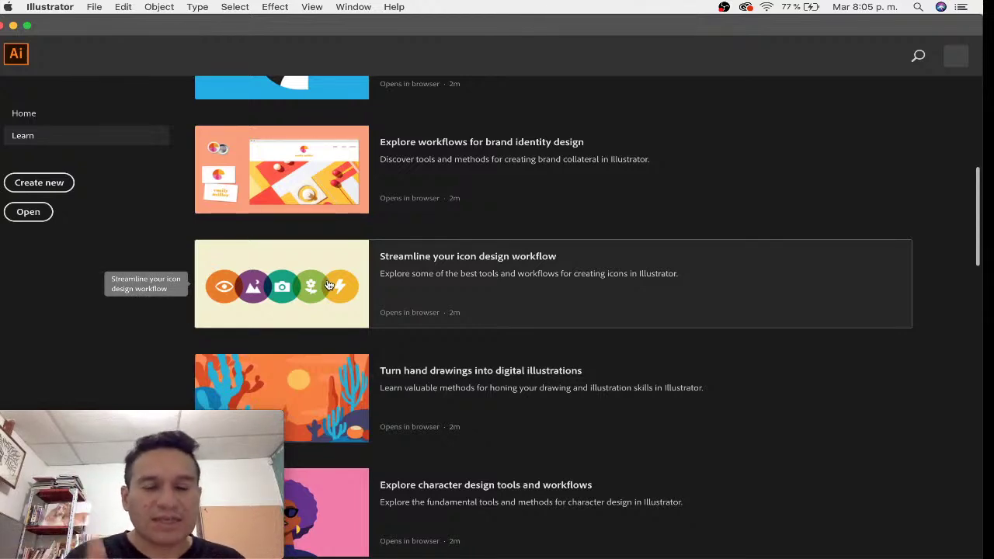
scroll(610, 275, "up", 2)
scroll(610, 275, "up", 5)
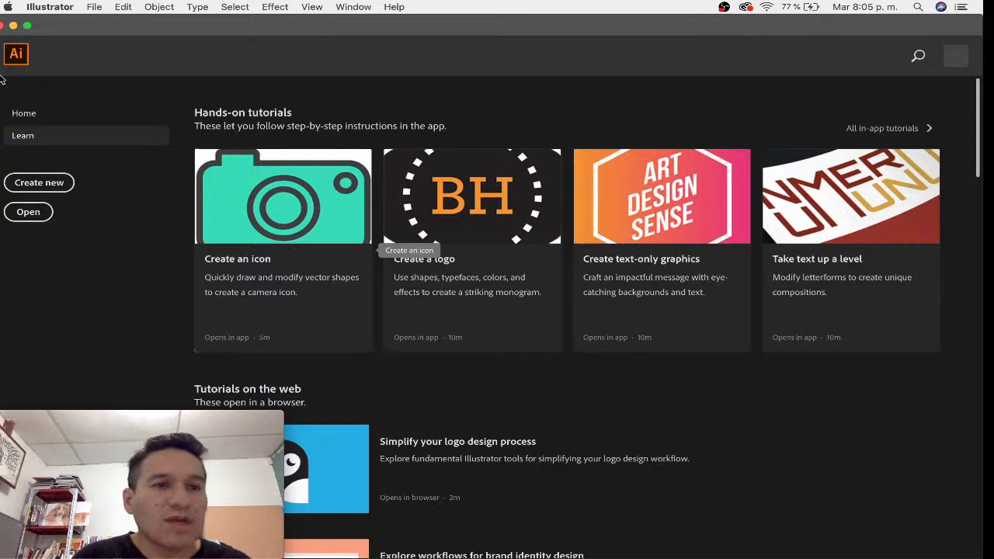
left_click(26, 114)
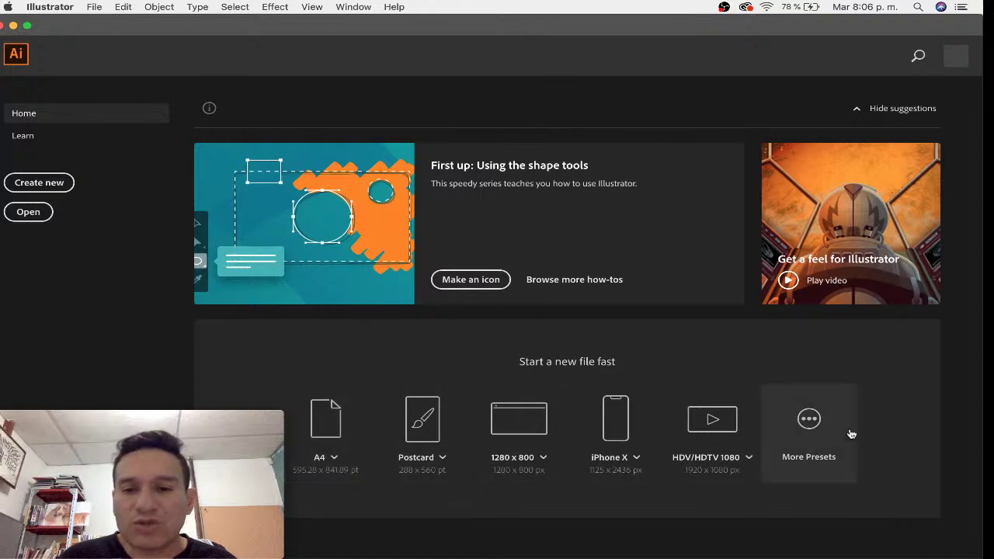
left_click(334, 428)
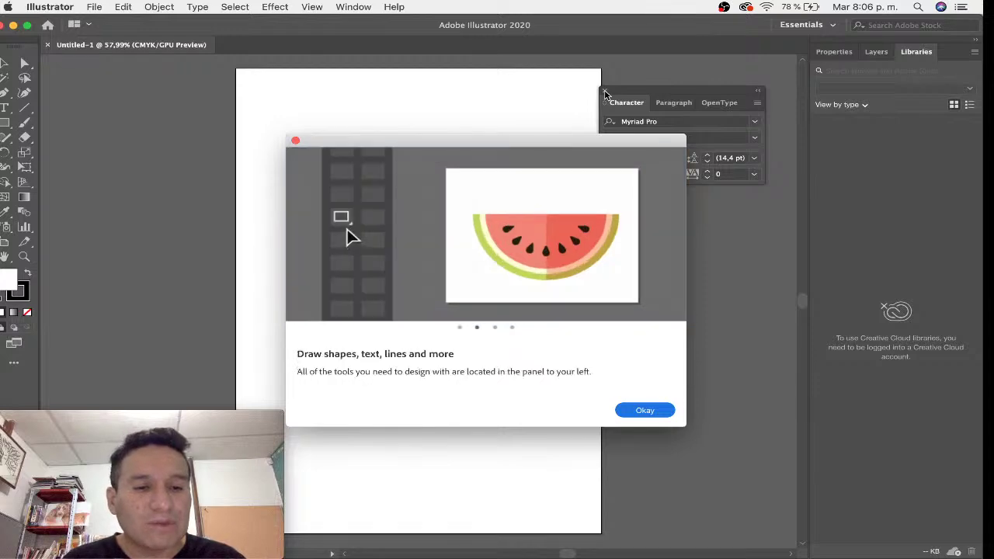
left_click_drag(580, 142, 549, 105)
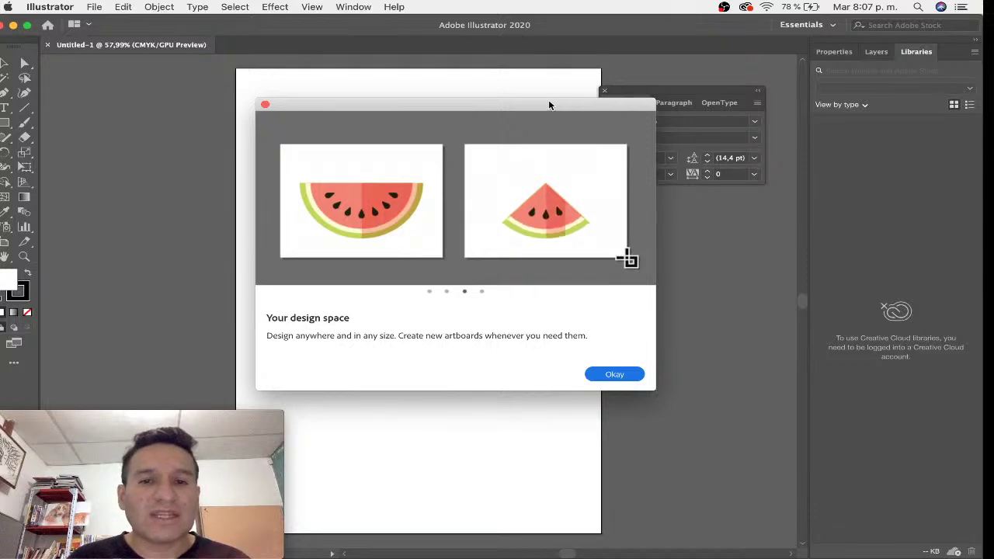
left_click(265, 106)
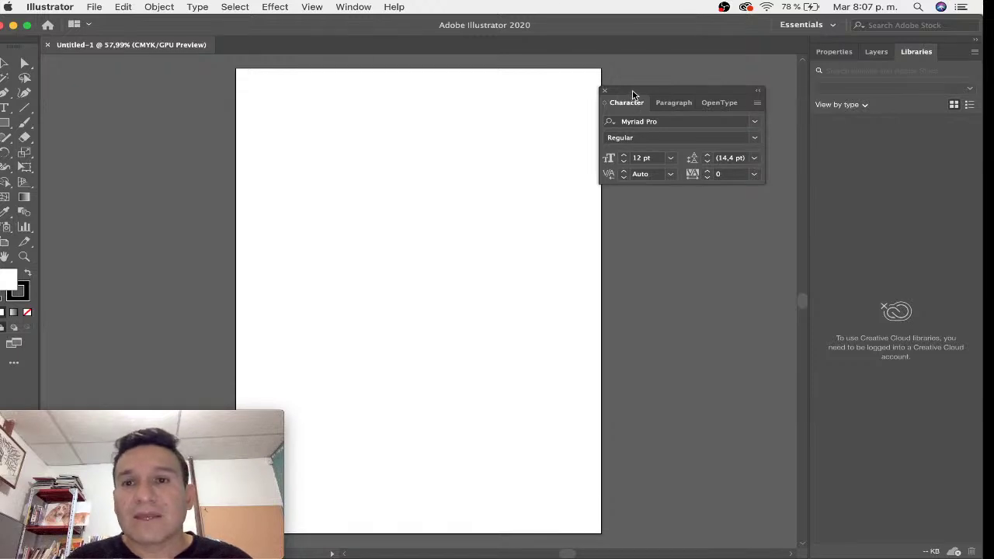
left_click_drag(633, 94, 880, 54)
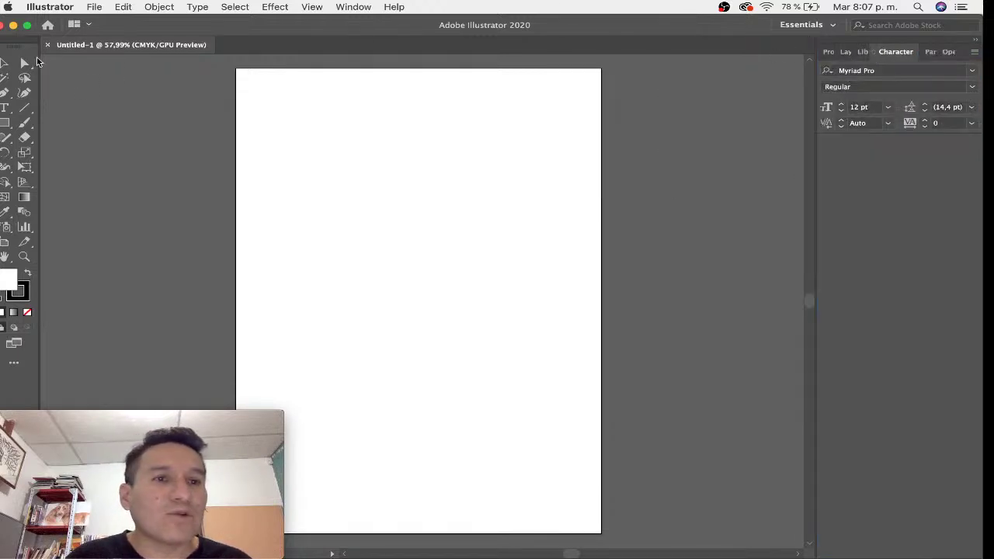
left_click(46, 45)
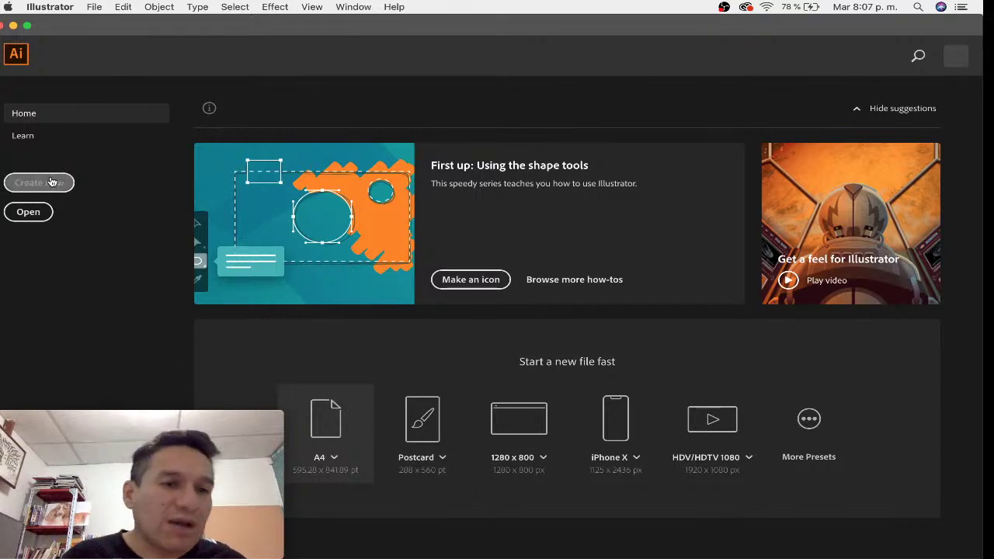
Step: Start a new document, reposition the New Document dialog, and view its empty Saved templates
left_click(94, 6)
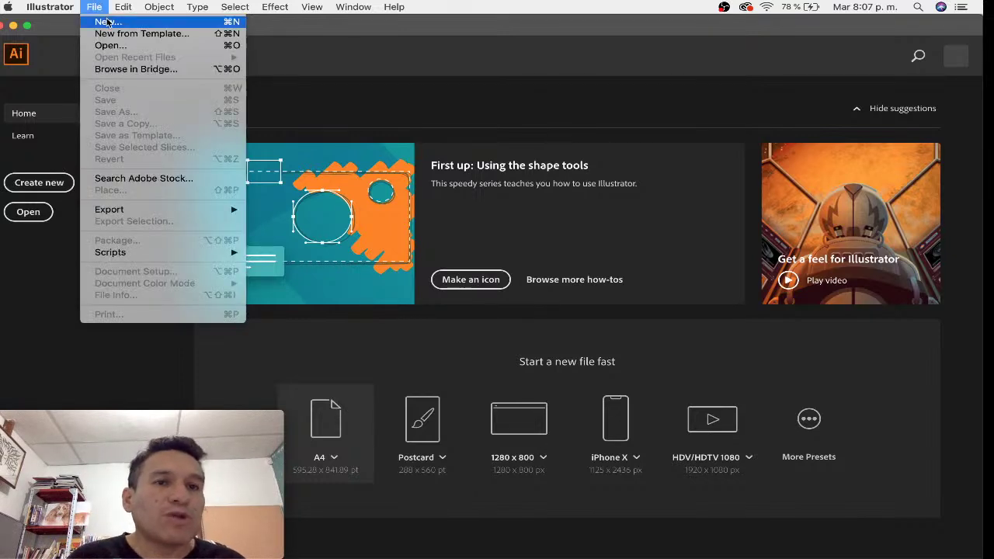
left_click(107, 22)
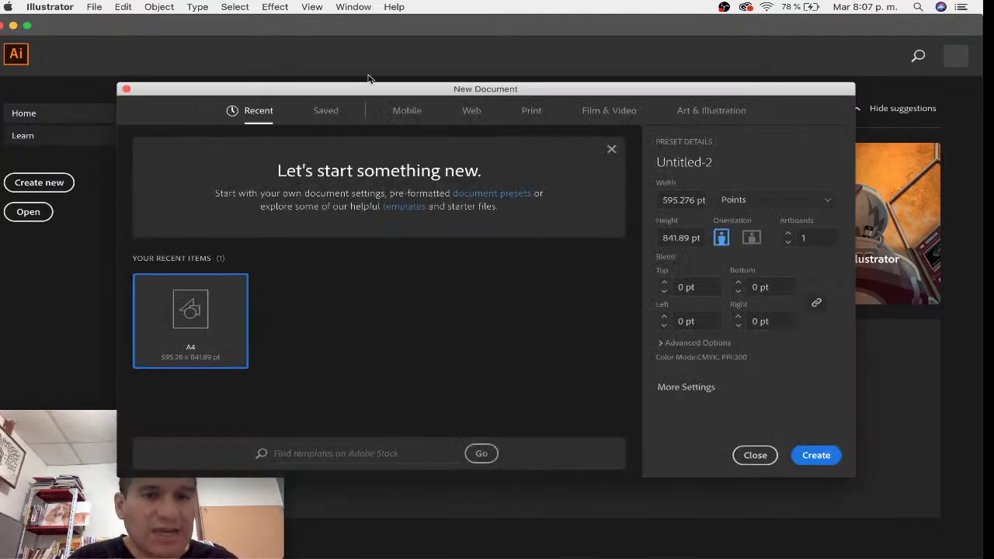
left_click_drag(366, 92, 397, 23)
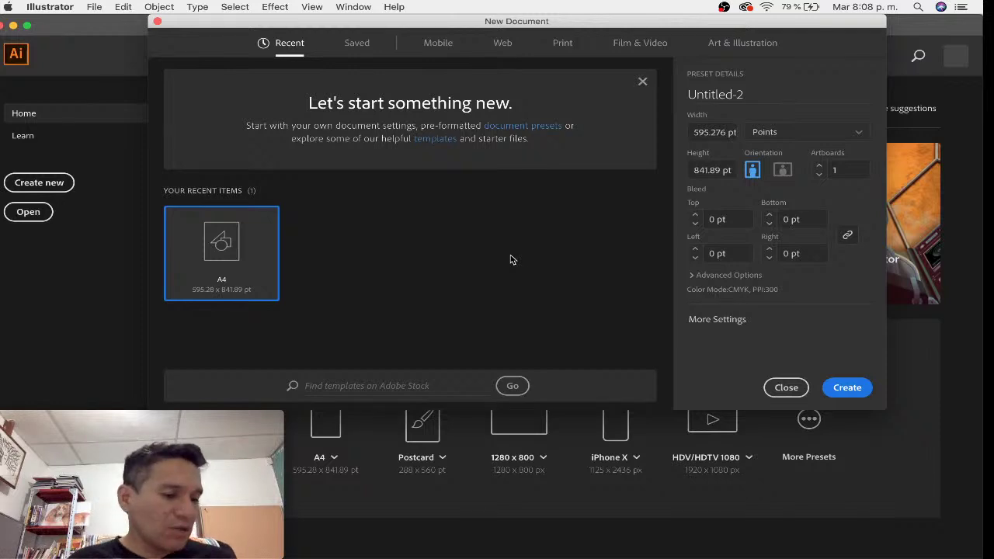
left_click_drag(469, 21, 466, 21)
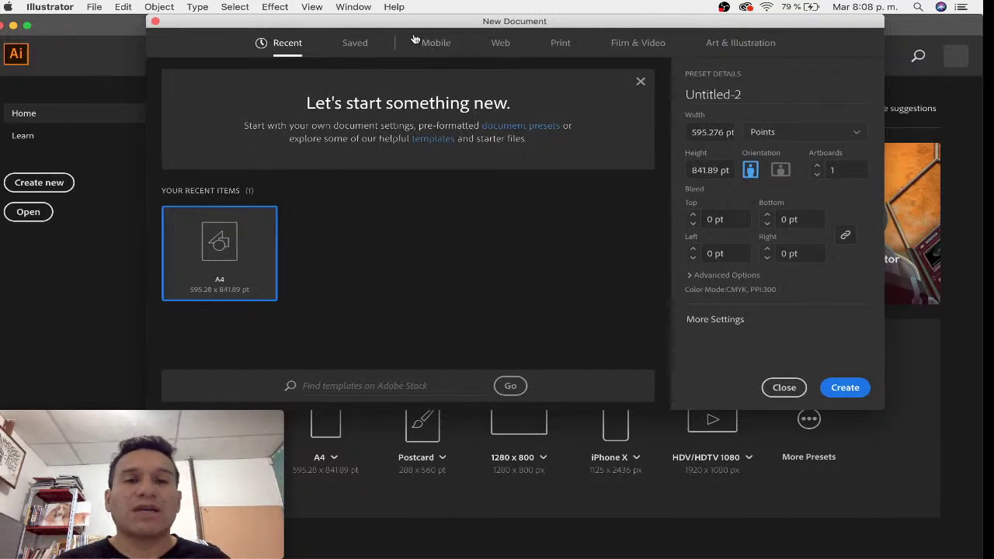
left_click(353, 44)
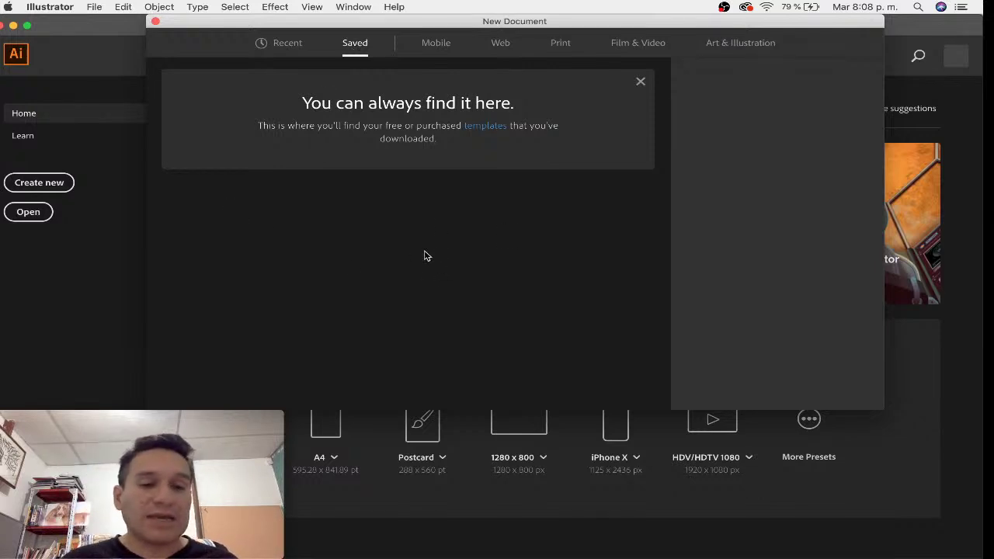
left_click(437, 48)
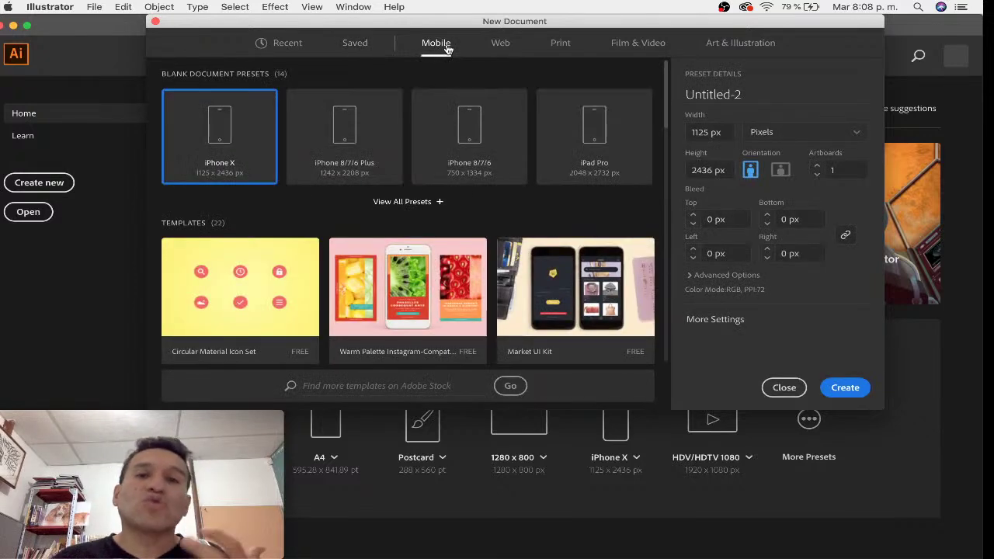
left_click(502, 48)
left_click(560, 48)
left_click(637, 47)
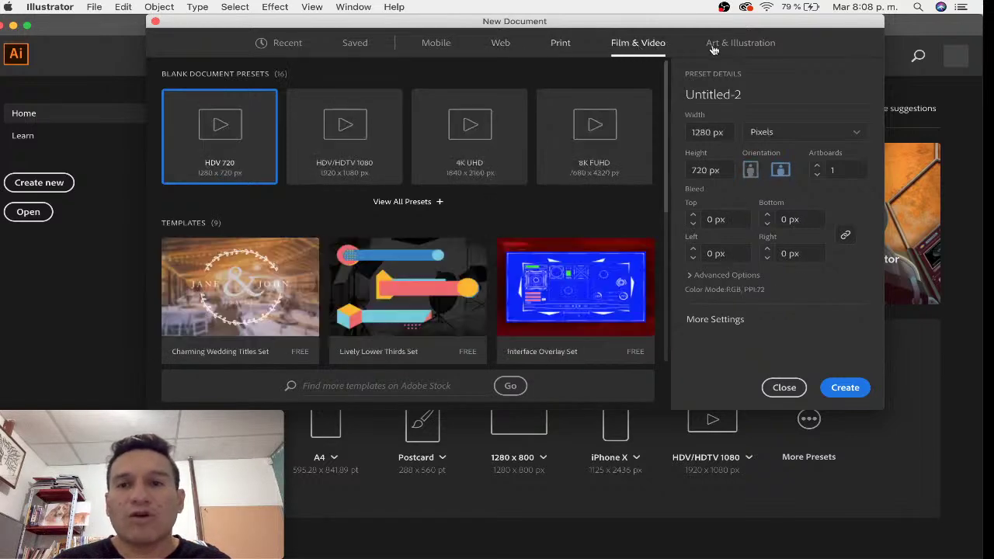
left_click(725, 44)
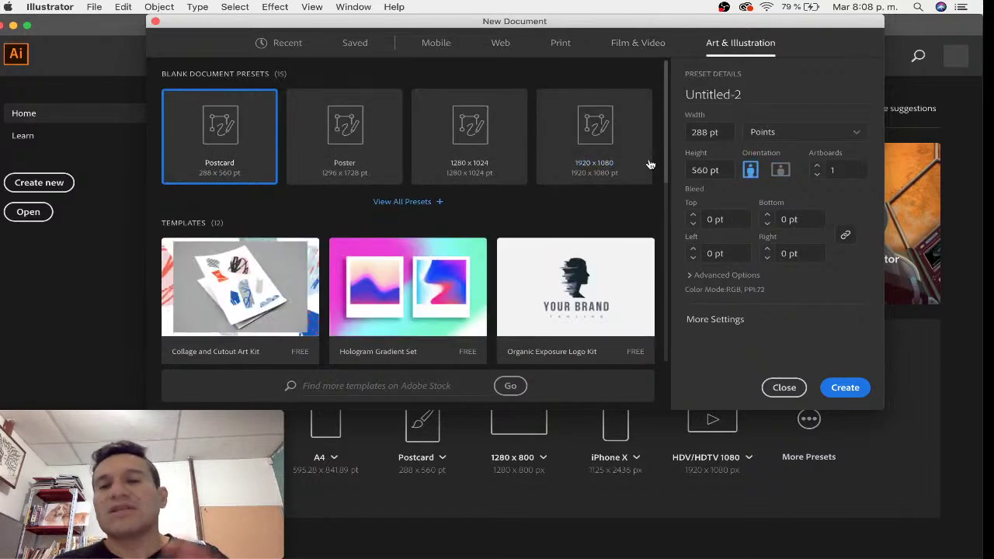
scroll(589, 258, "down", 2)
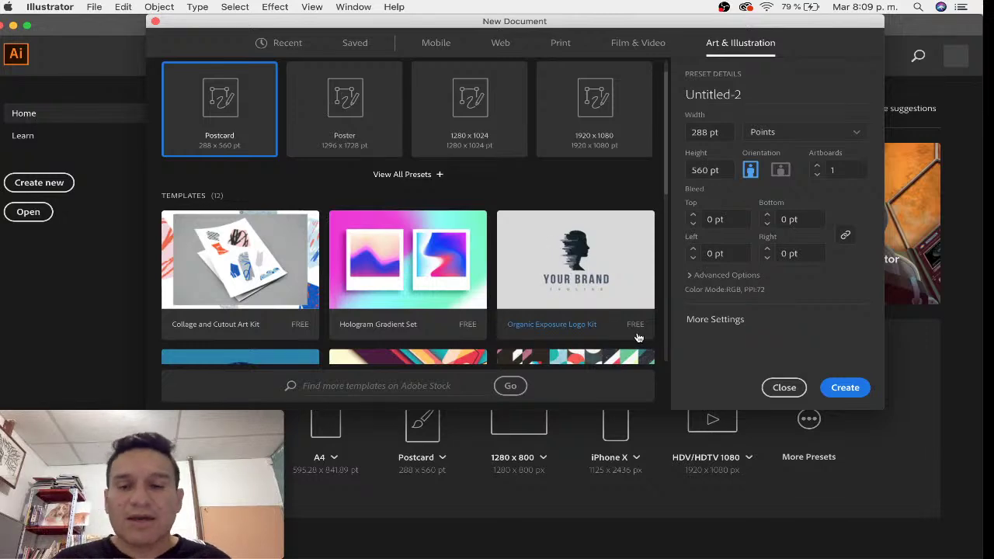
scroll(572, 315, "down", 4)
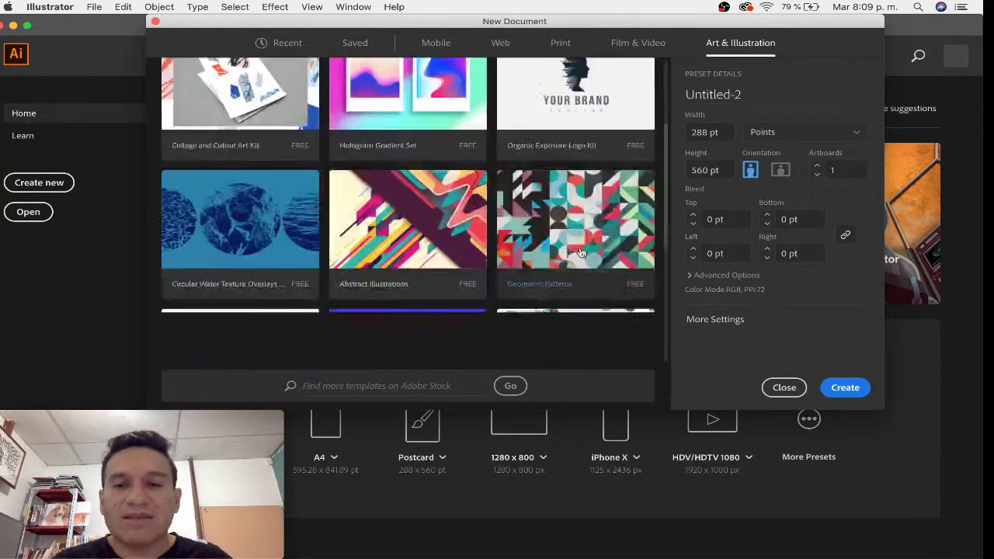
scroll(581, 265, "down", 3)
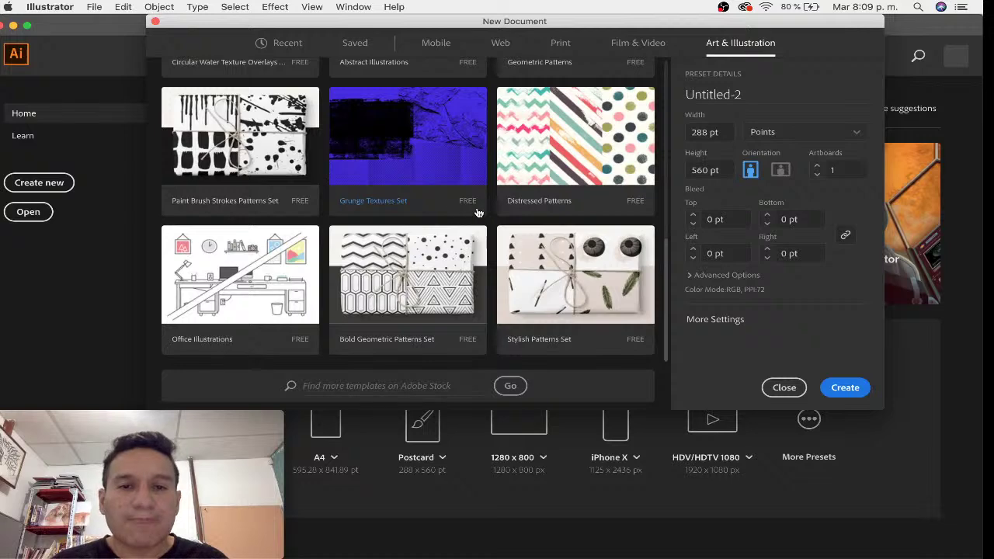
scroll(557, 274, "up", 3)
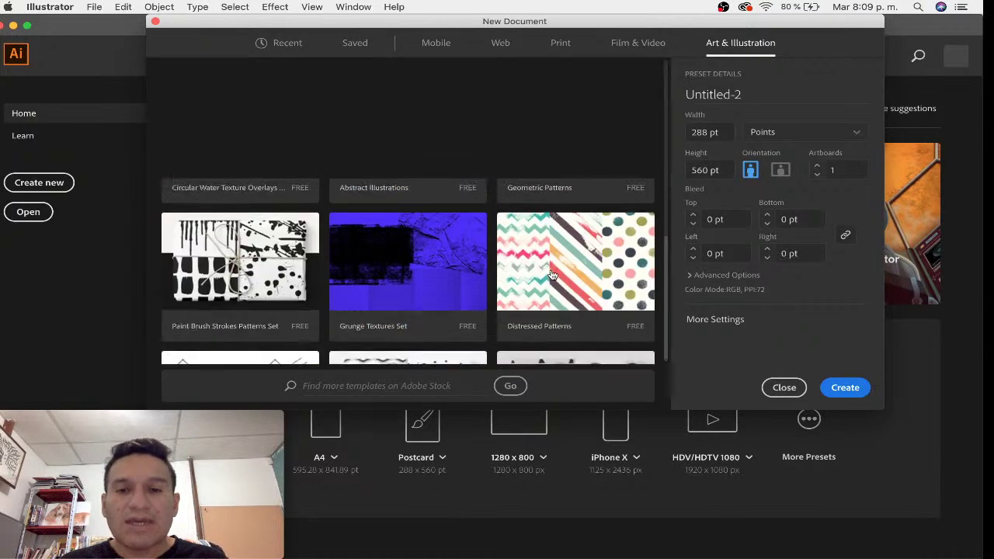
scroll(544, 274, "up", 5)
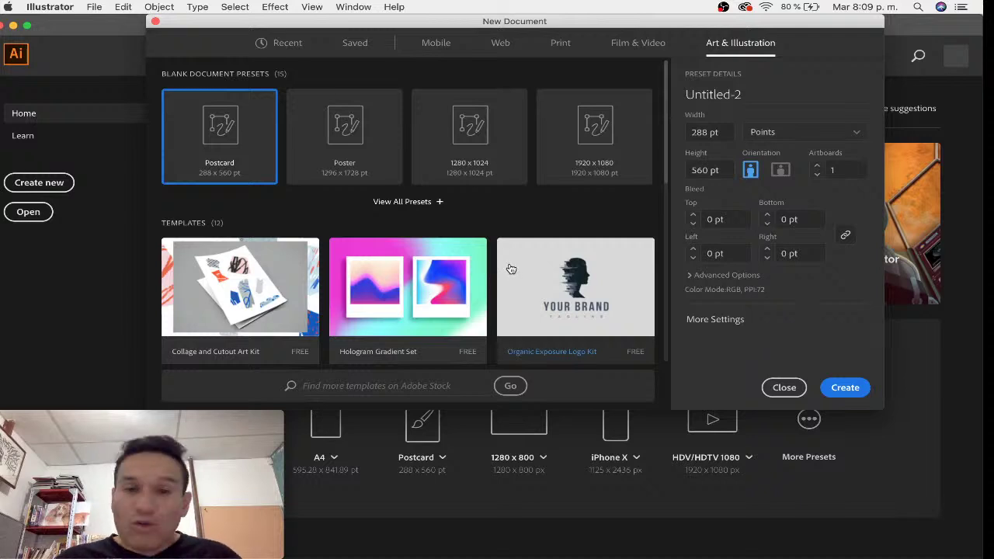
Step: Create Untitled-2 from the Print A4 preset: landscape, centimeters, 5 mm bleed on all sides
left_click(559, 45)
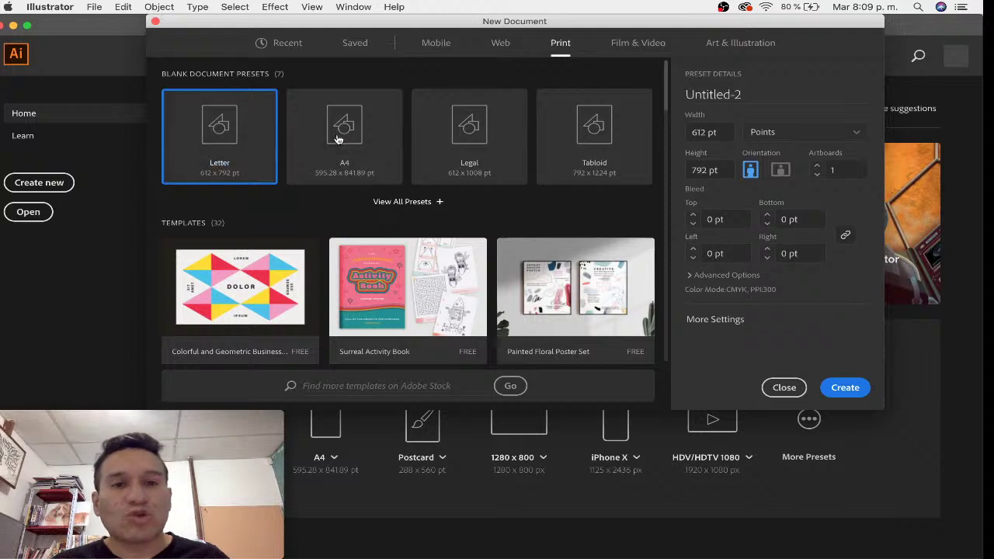
left_click(381, 133)
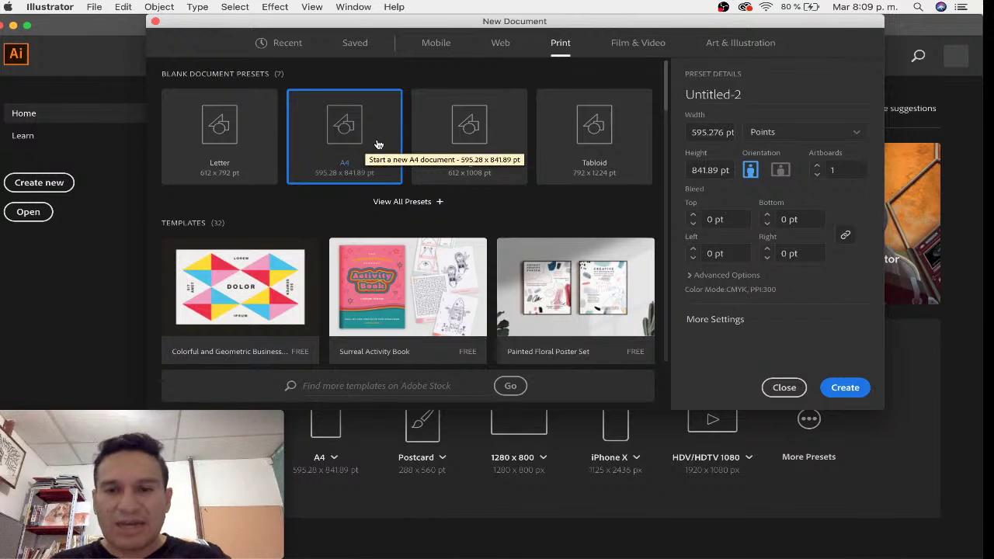
left_click(775, 135)
left_click(777, 239)
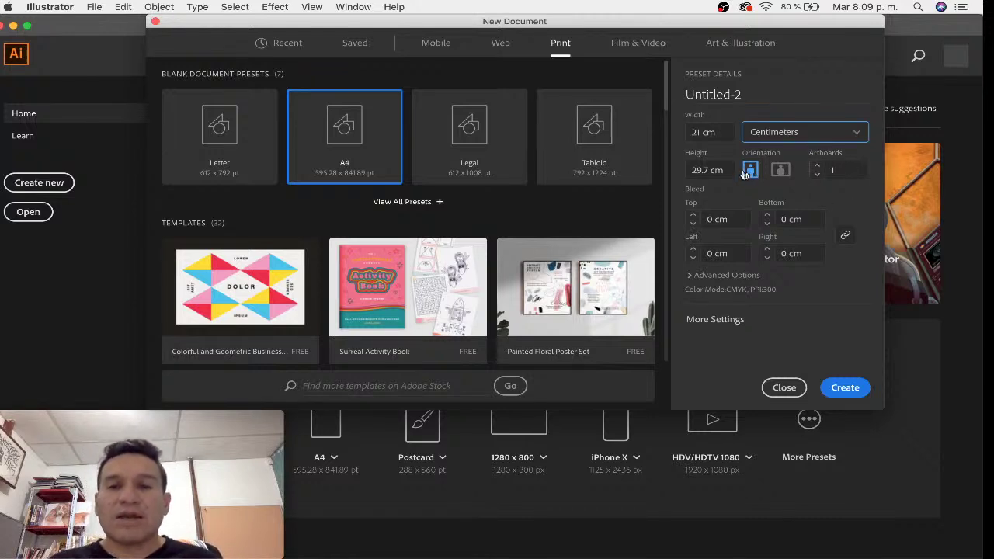
left_click(781, 171)
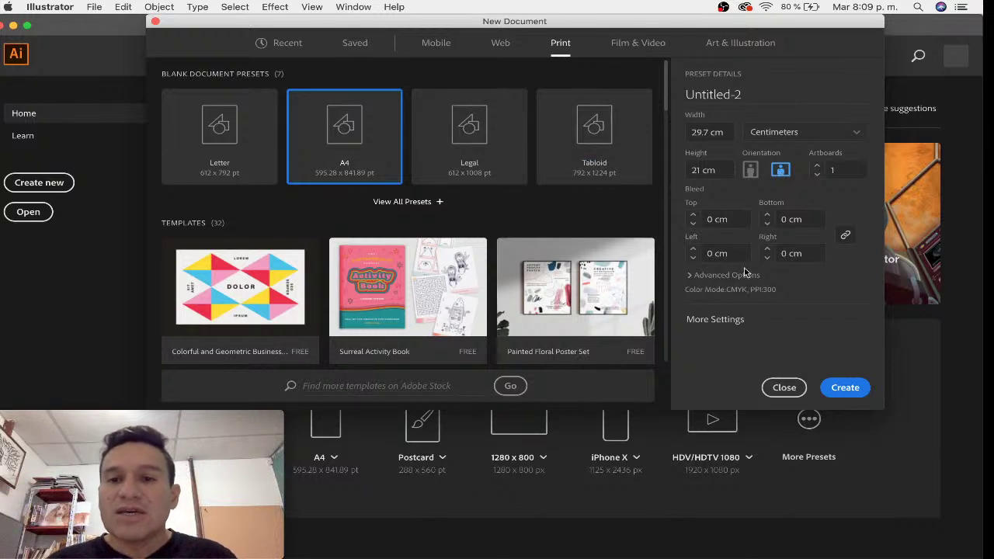
double_click(722, 221)
type("5 mm")
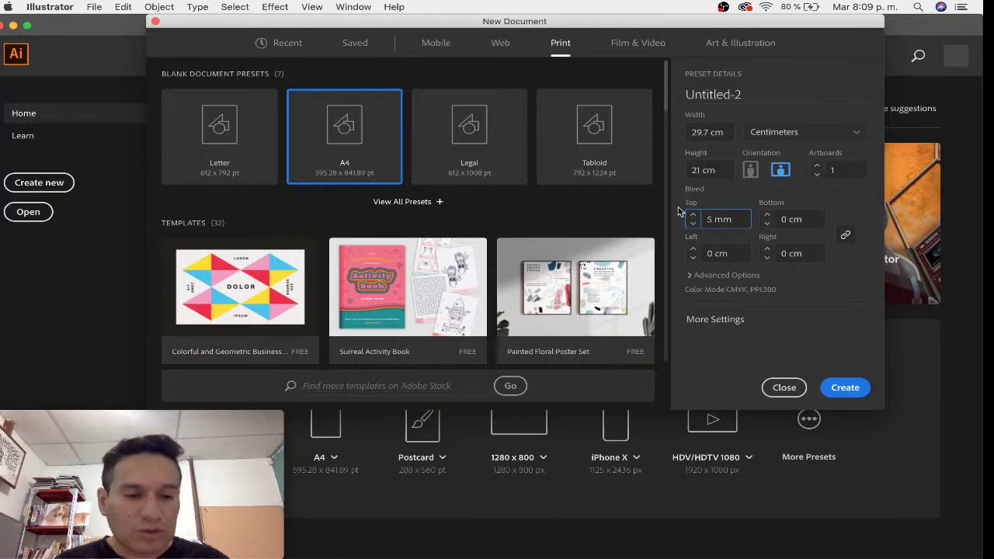
key("Tab")
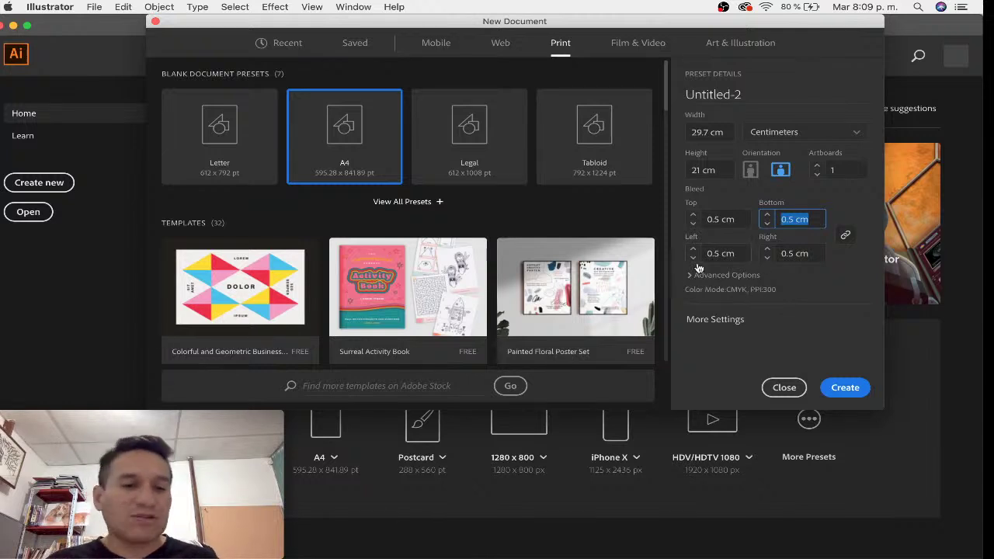
left_click(844, 389)
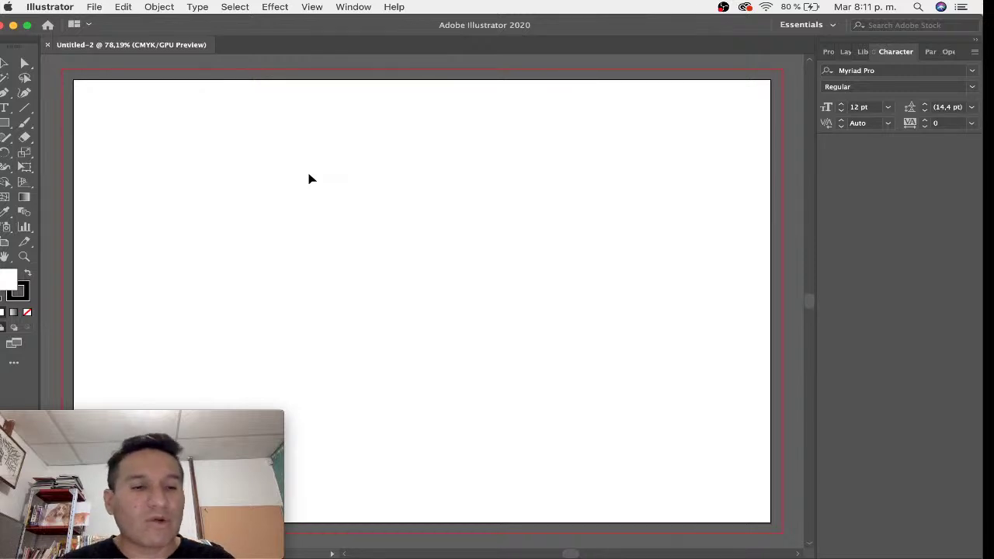
left_click(104, 418)
mouse_move(104, 418)
left_mouse_down()
mouse_move(722, 377)
mouse_move(791, 400)
left_mouse_up()
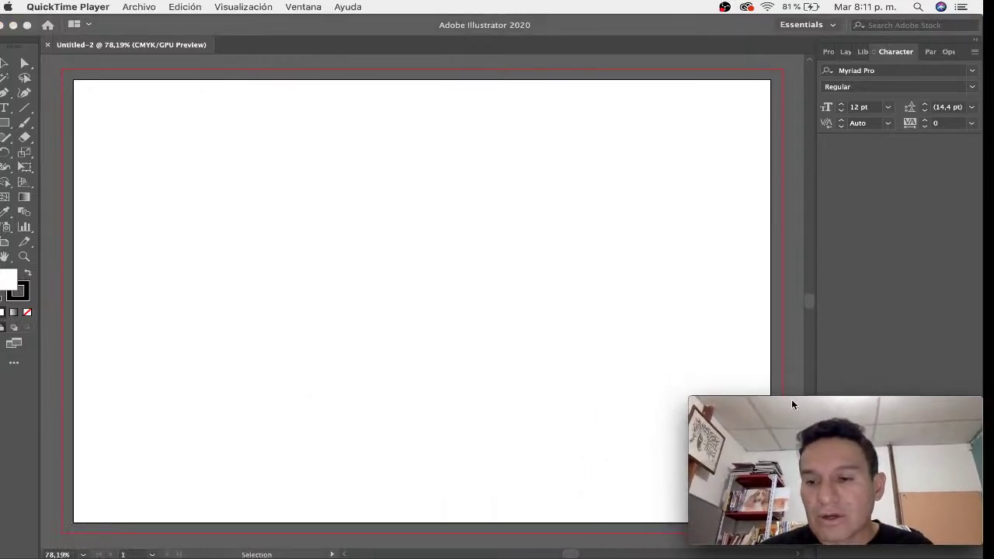
left_click(46, 75)
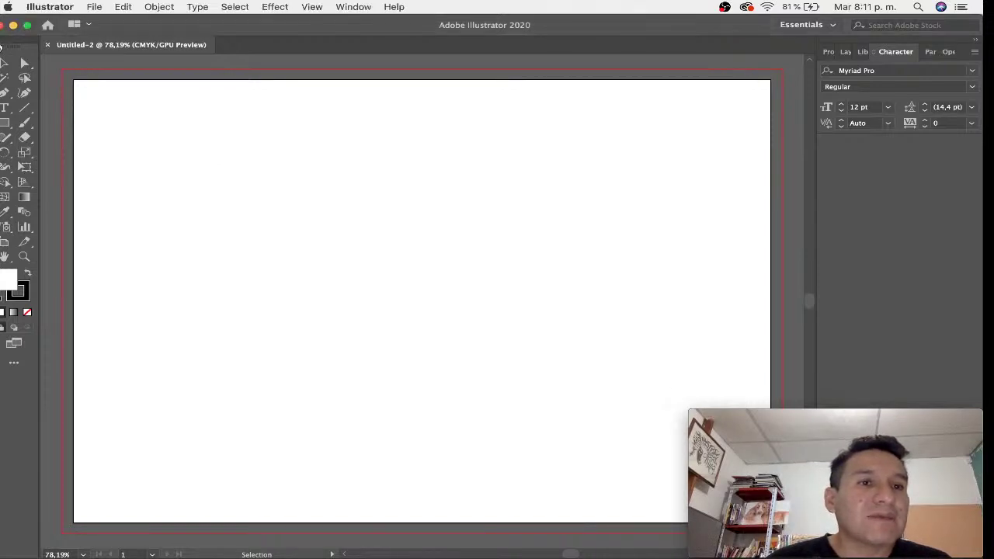
left_click(2, 48)
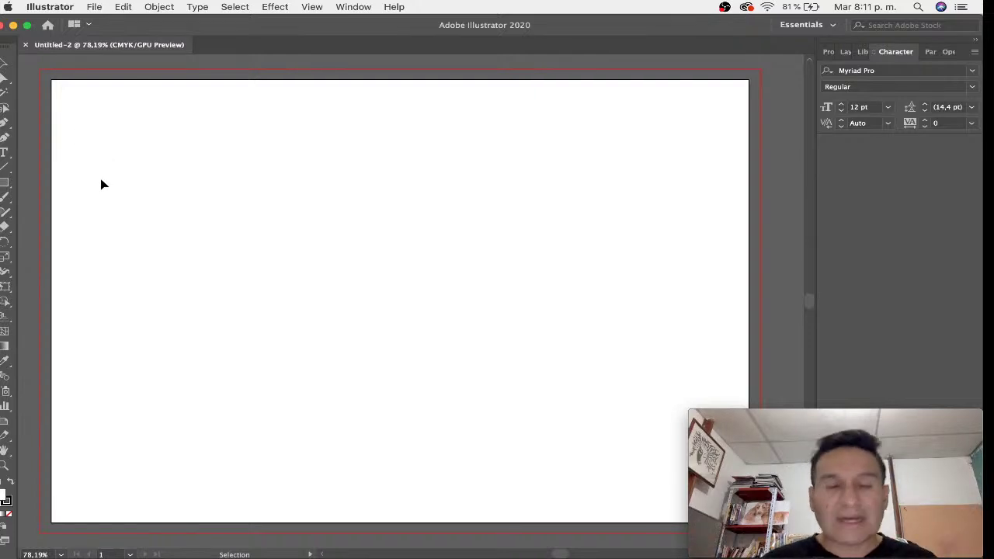
left_click(2, 48)
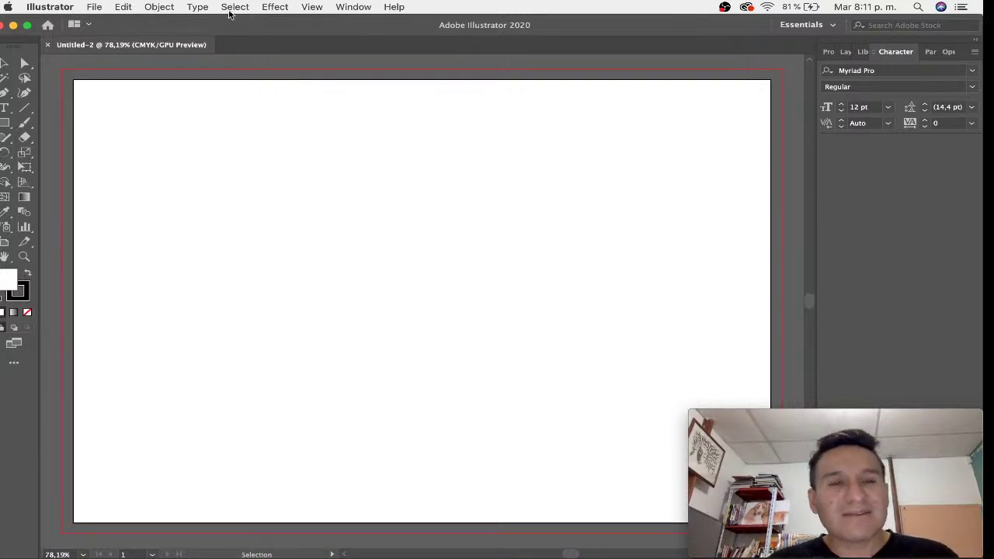
left_click(123, 7)
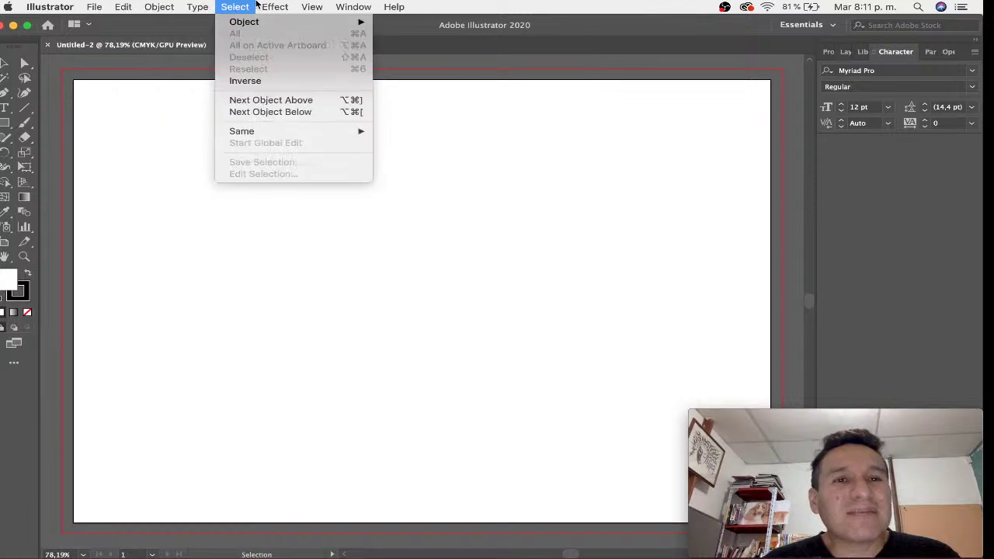
left_click(870, 158)
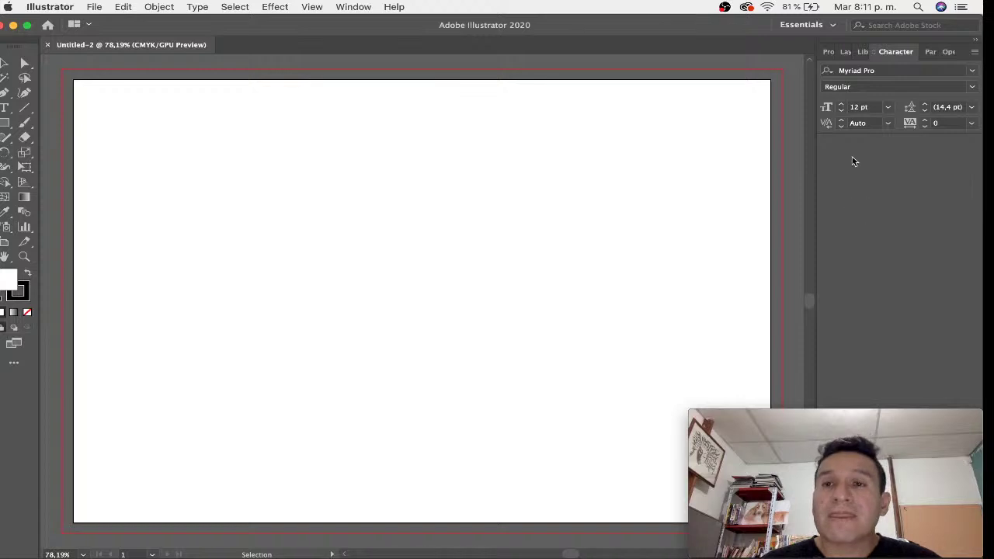
Step: Reselect Essentials in the workspace switcher, then reopen the workspace list
left_click(833, 28)
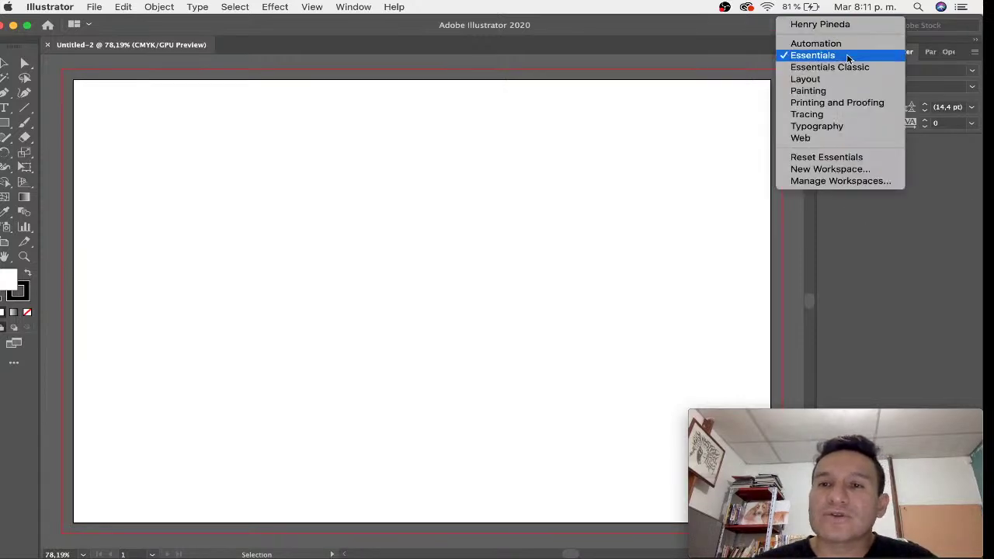
left_click(848, 58)
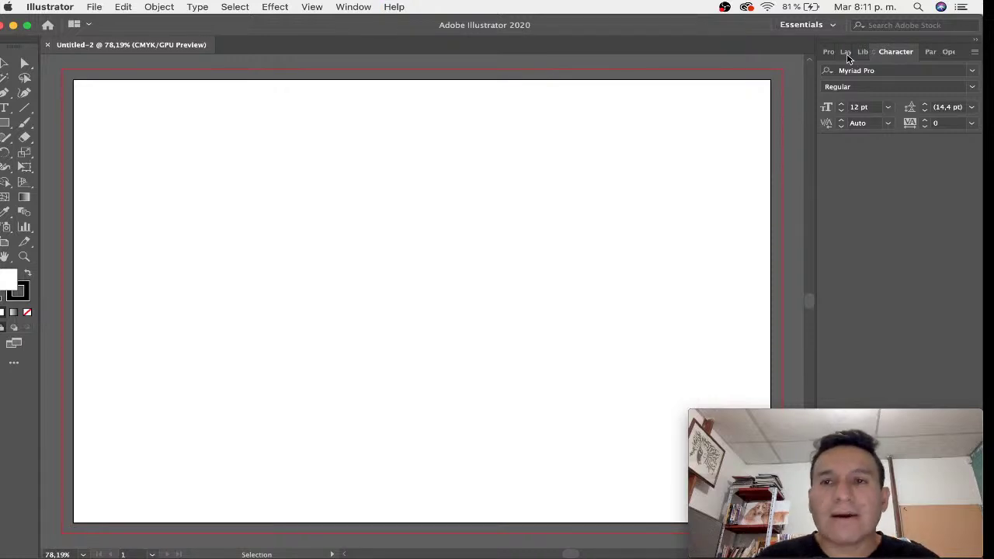
left_click(808, 28)
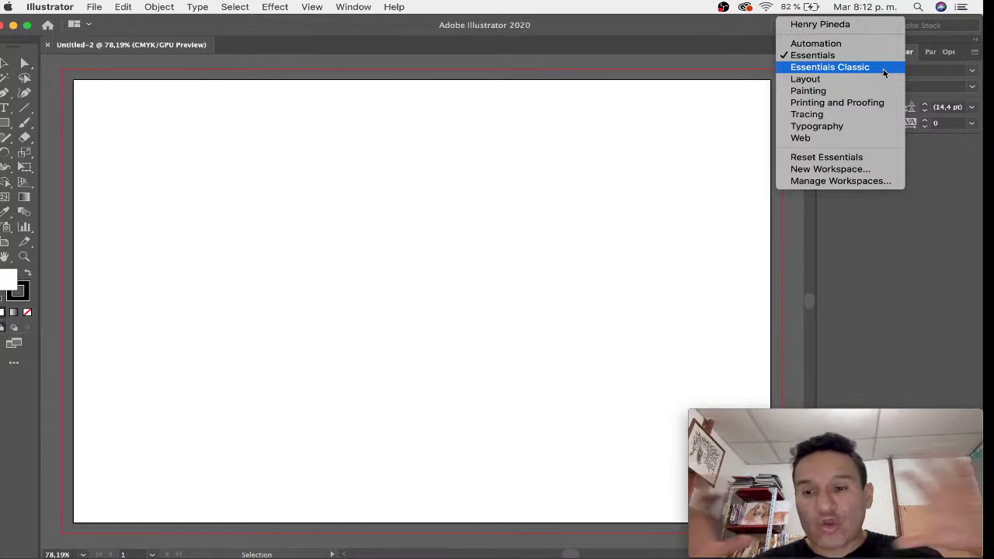
Step: Apply the Essentials Classic workspace and return focus to the blank Untitled-2 canvas
left_click(883, 69)
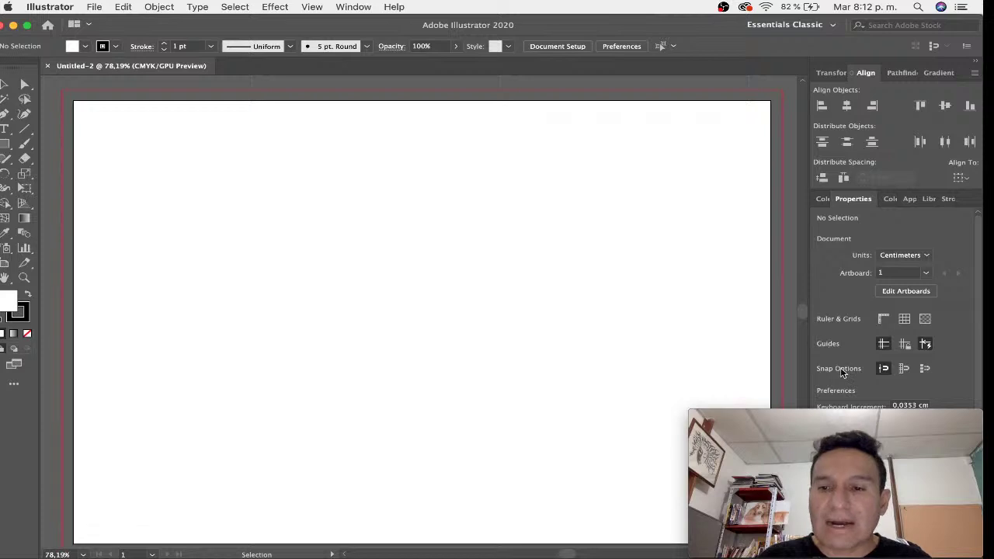
left_click_drag(855, 409, 591, 377)
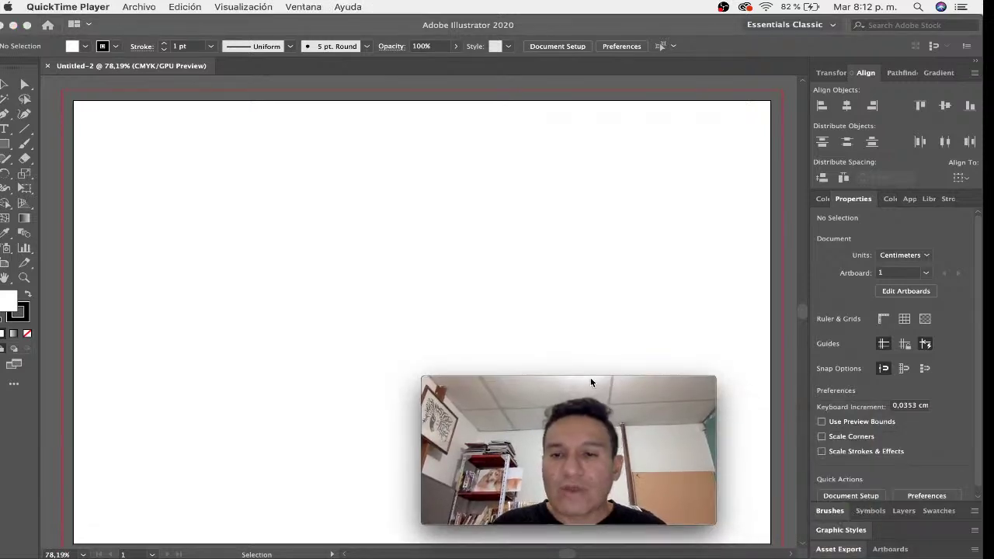
left_click(751, 277)
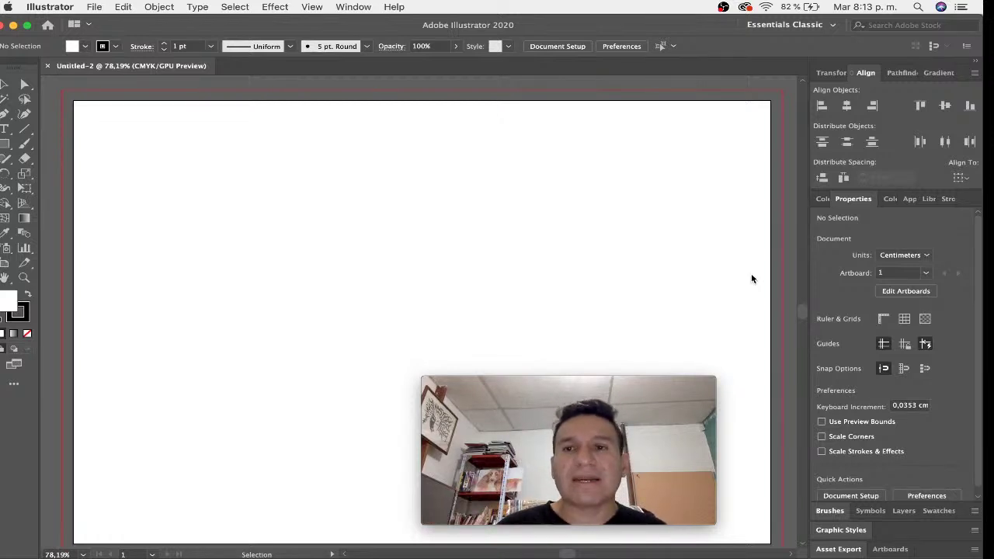
Step: Go back to Essentials, then apply the custom workspace with Properties, Swatches and Graphic Styles panels
left_click(821, 26)
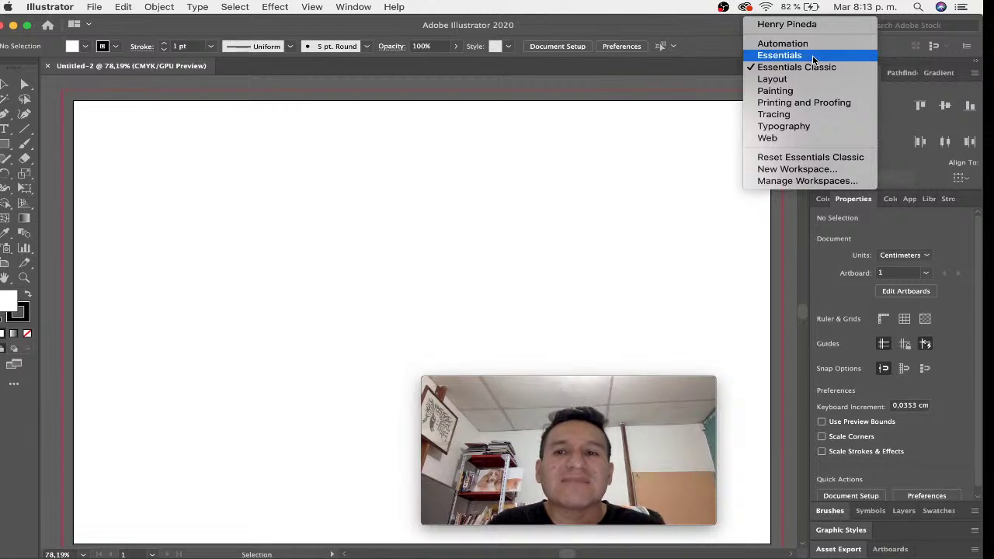
left_click(813, 56)
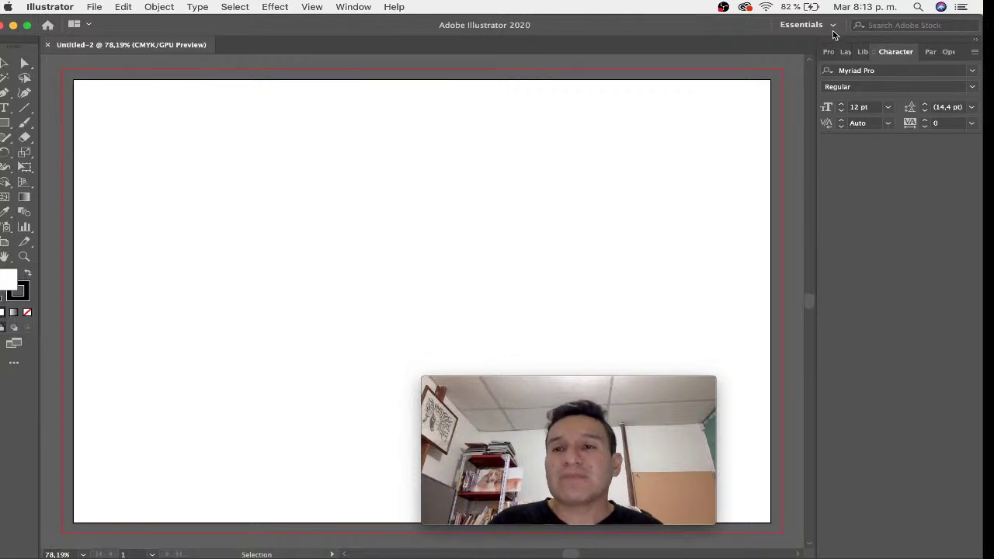
left_click(833, 27)
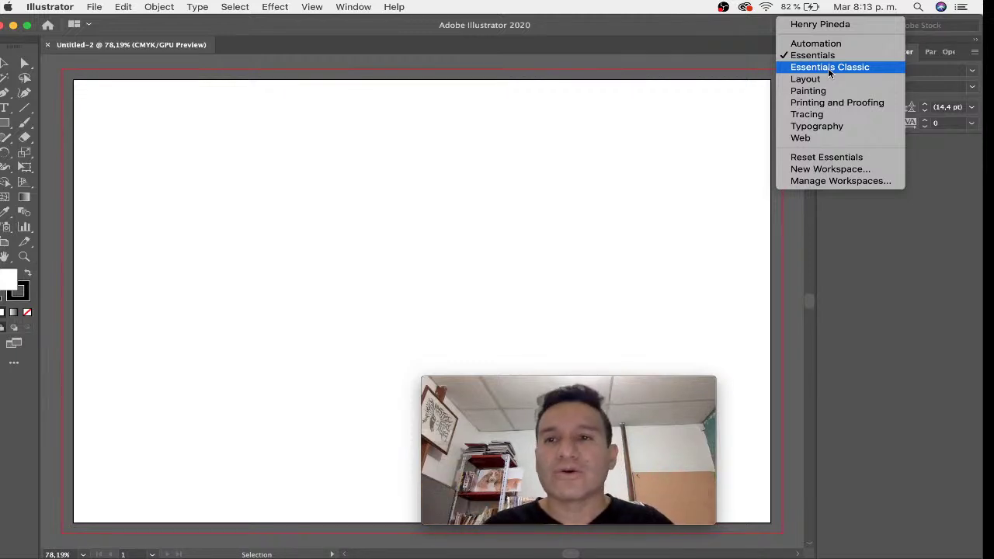
left_click(836, 27)
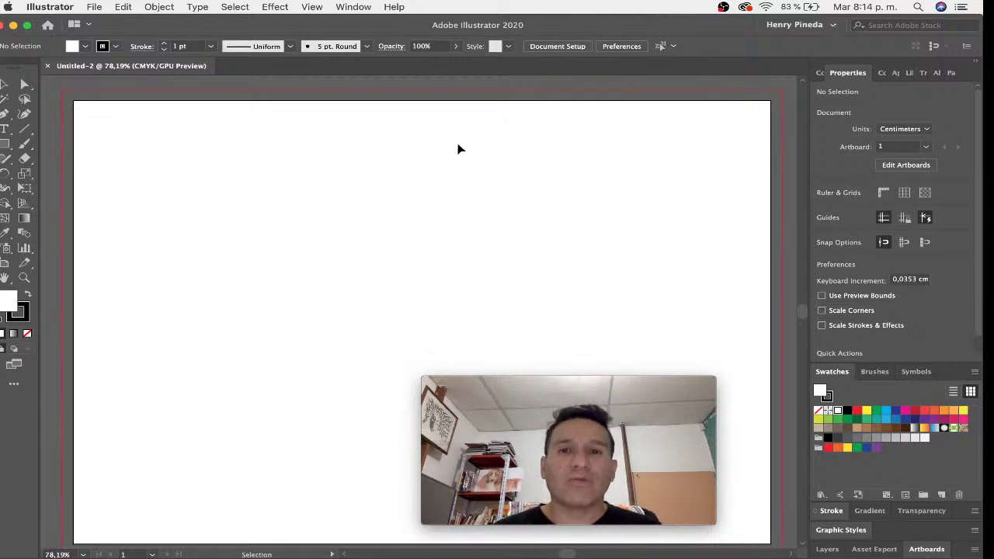
left_click_drag(681, 383, 597, 383)
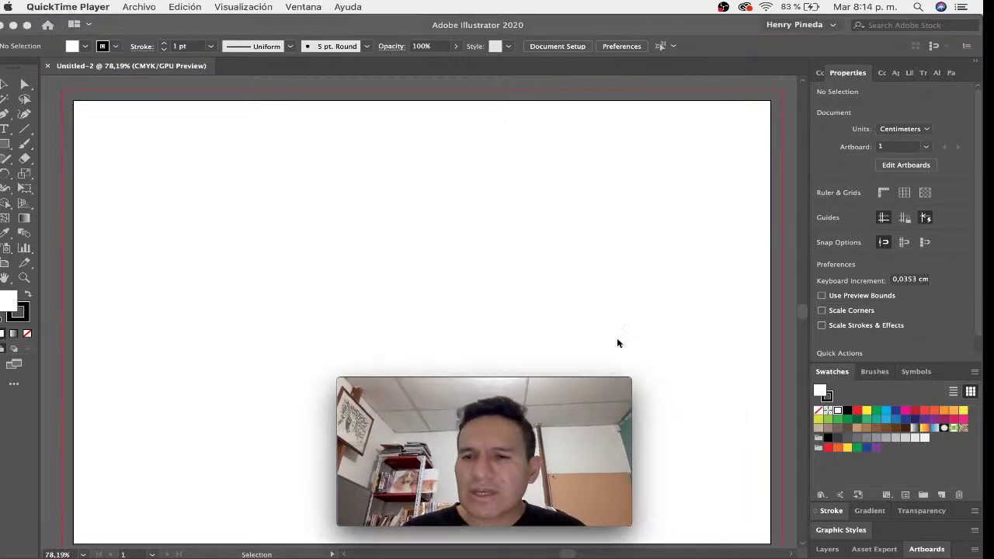
left_click(585, 181)
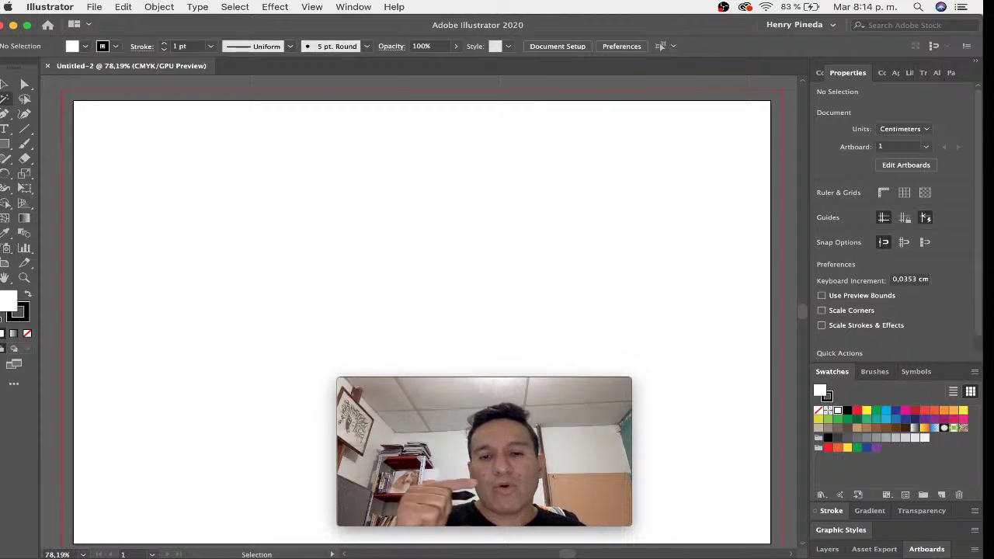
key("p")
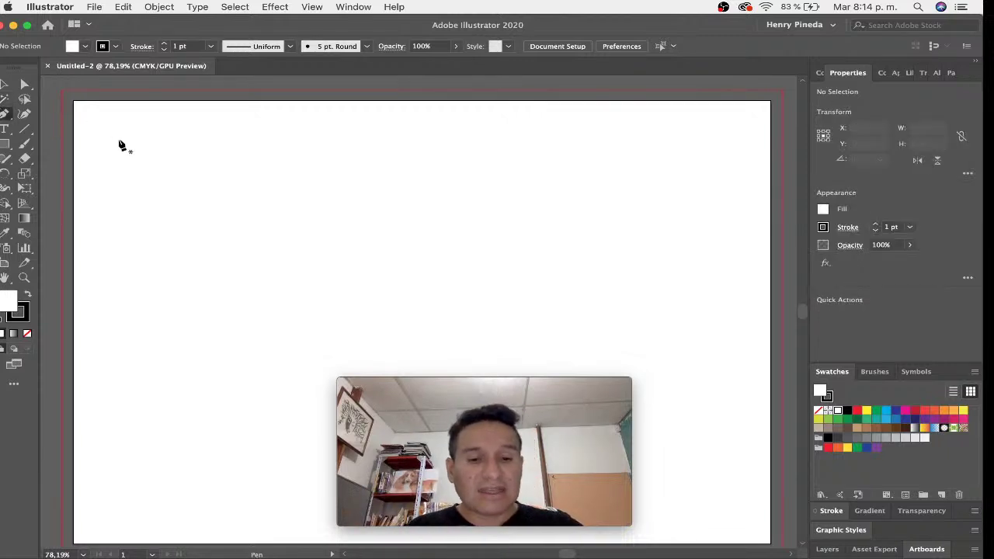
key("t")
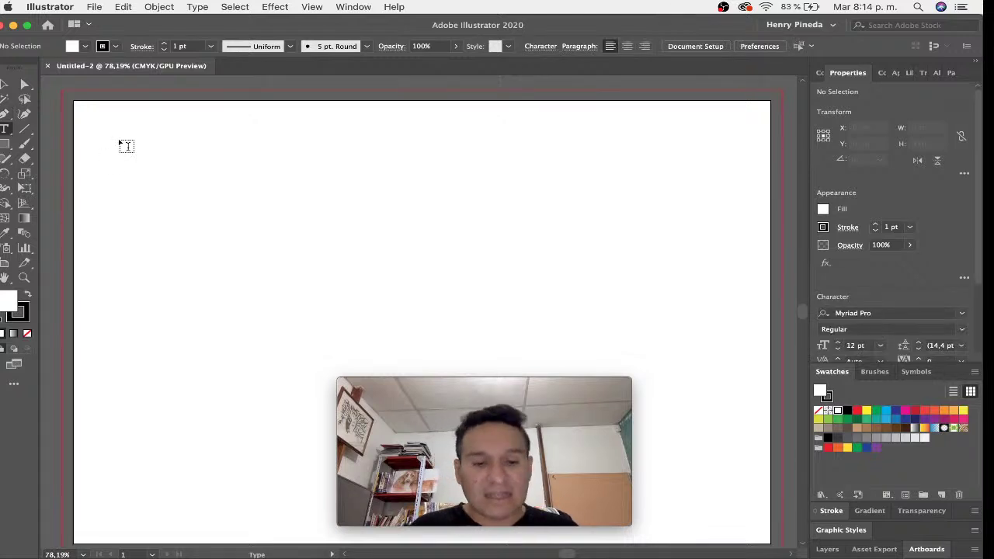
key("z")
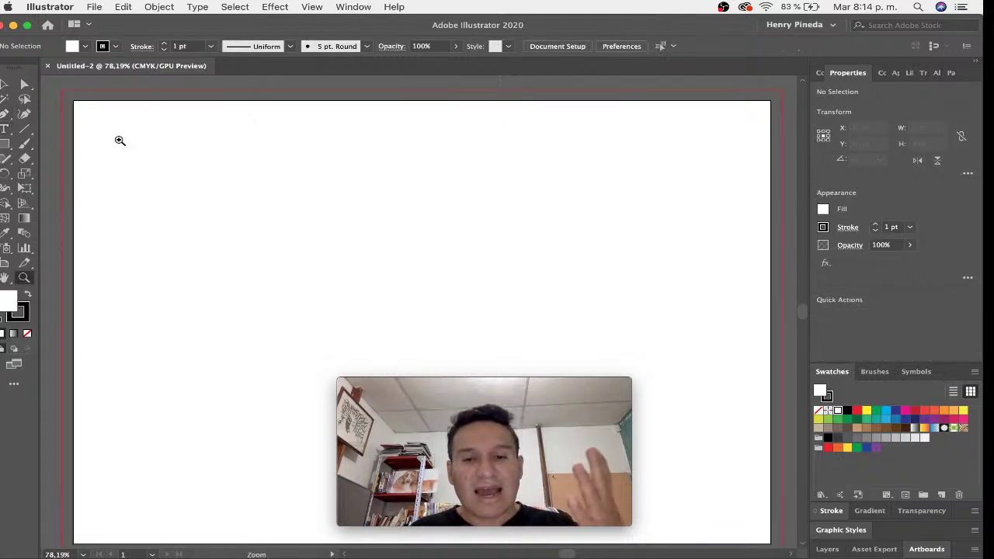
key("h")
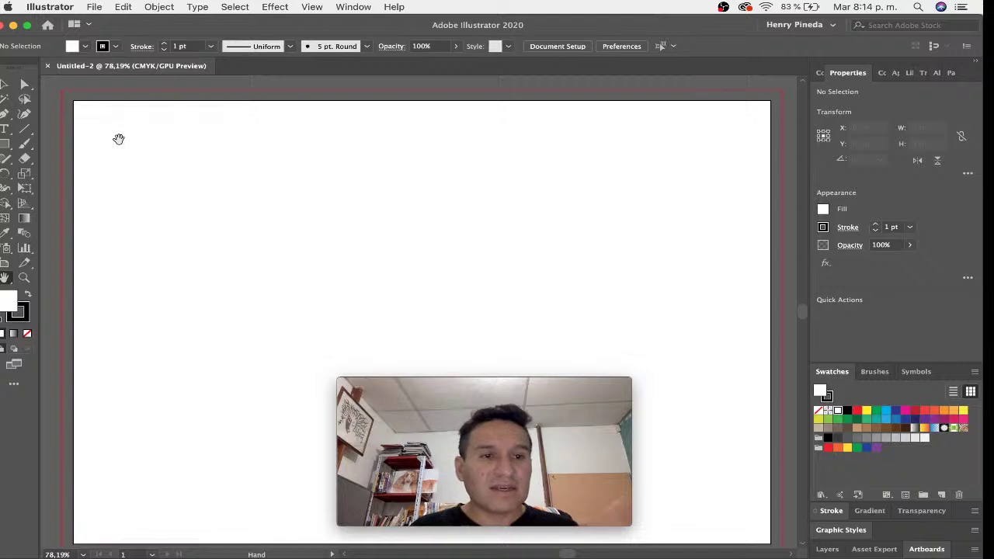
key("v")
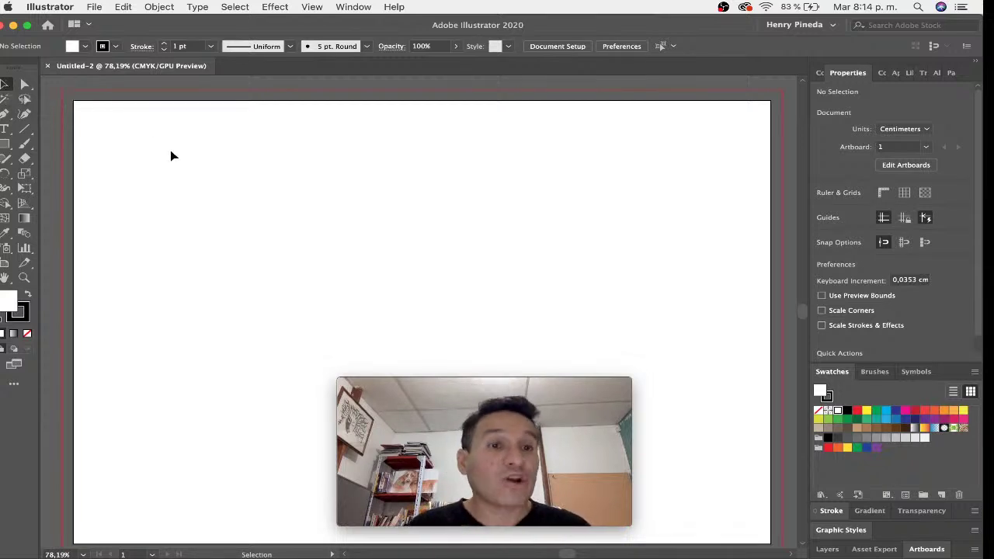
key("r")
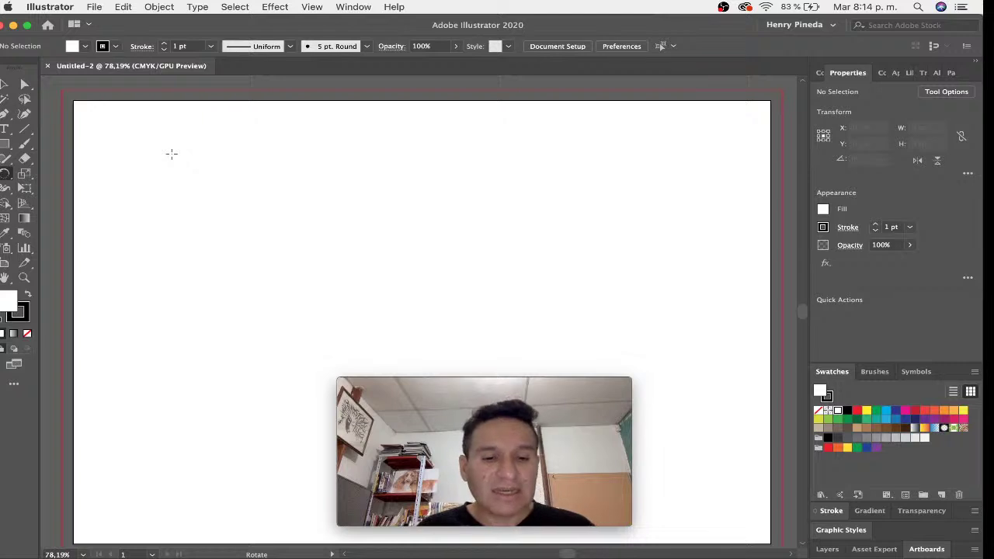
key("s")
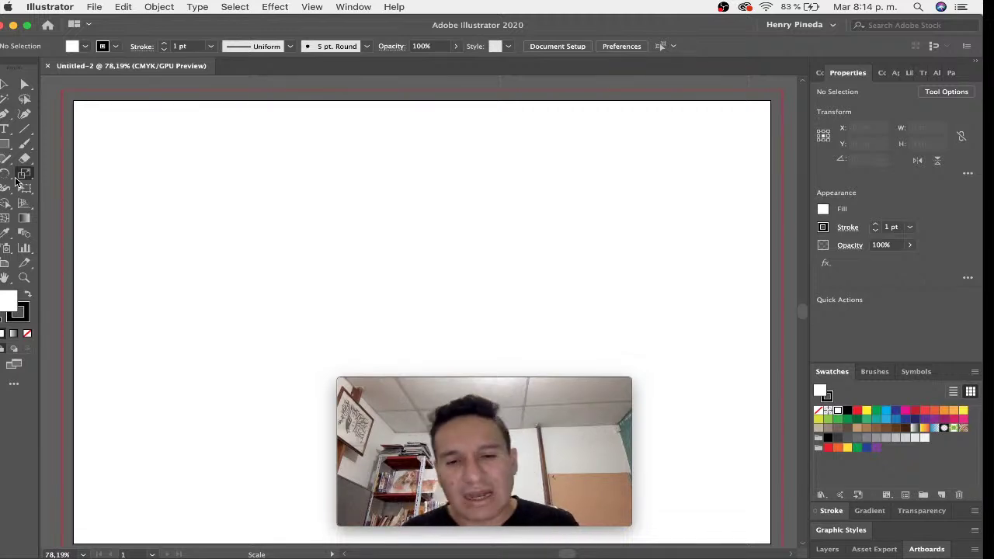
key("t")
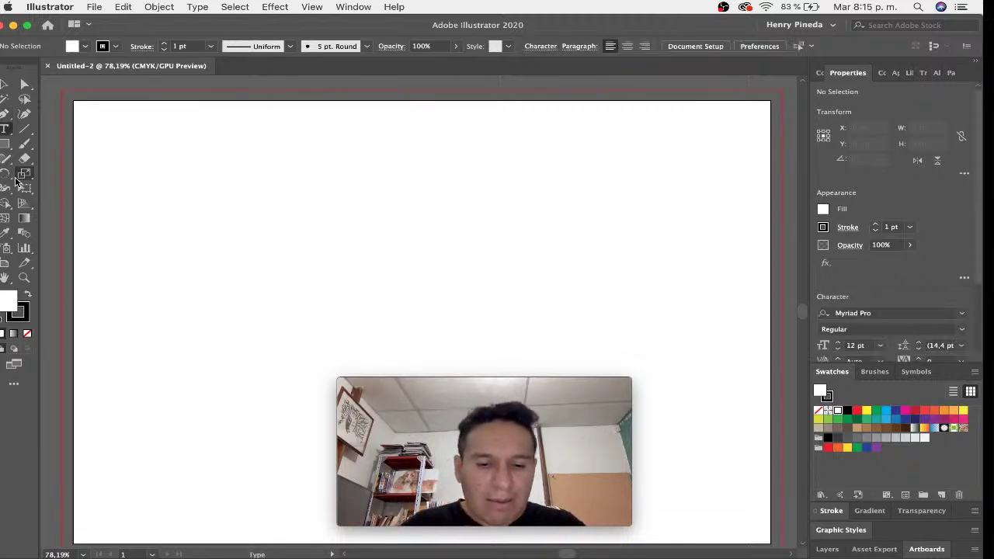
key("v")
key("s")
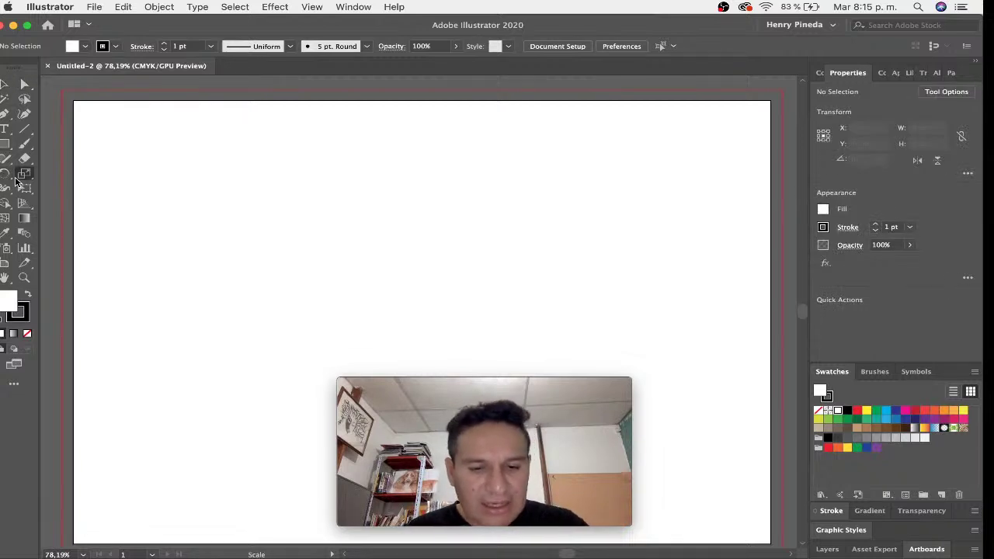
key("h")
key("z")
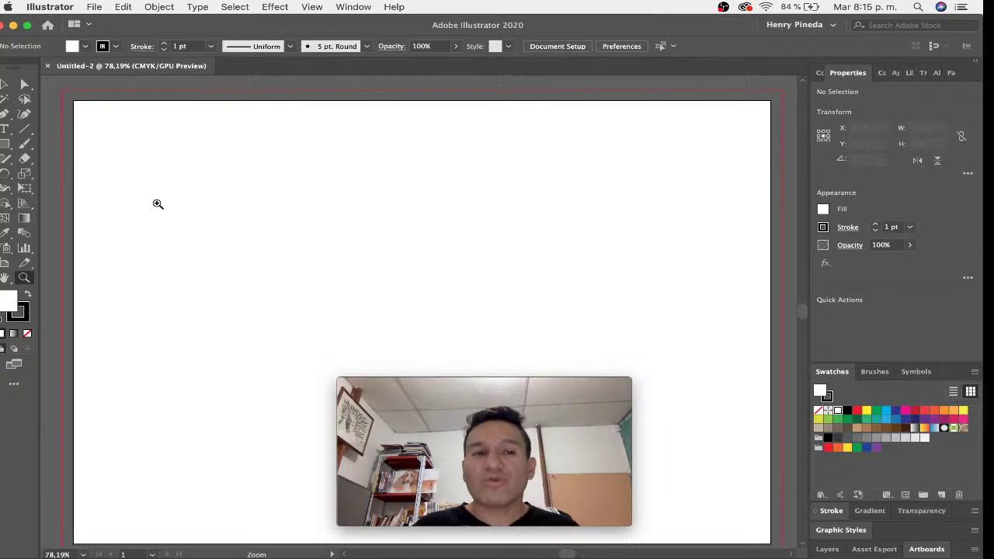
key("v")
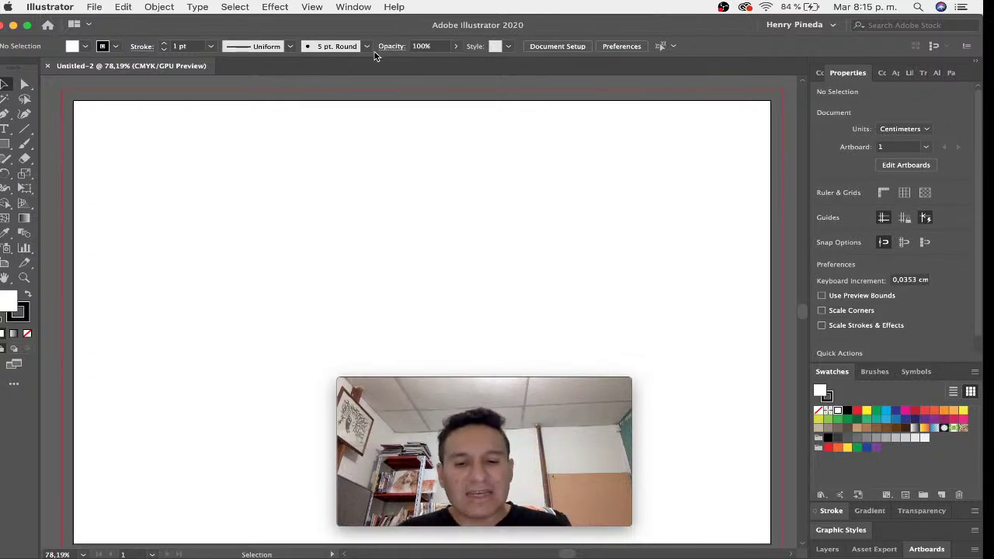
key("t")
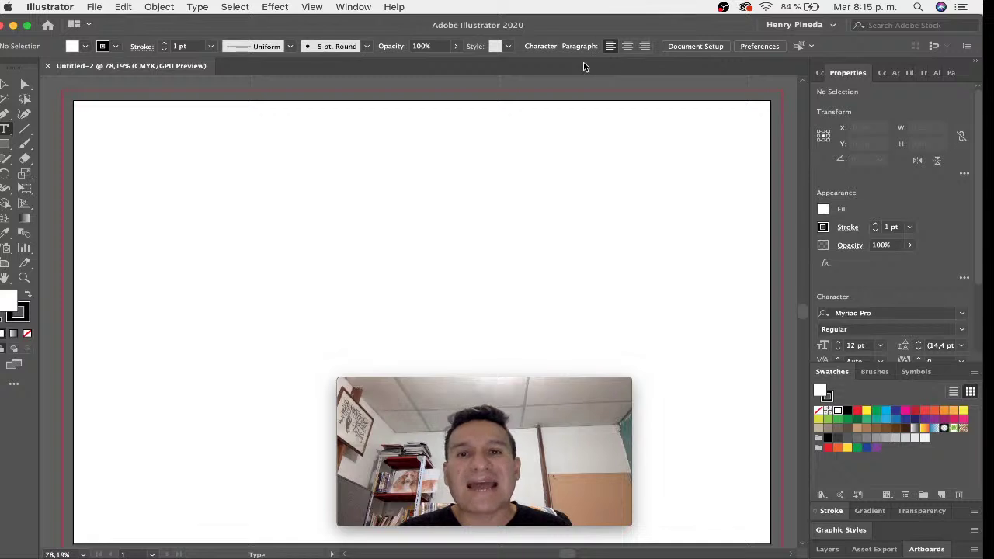
key("z")
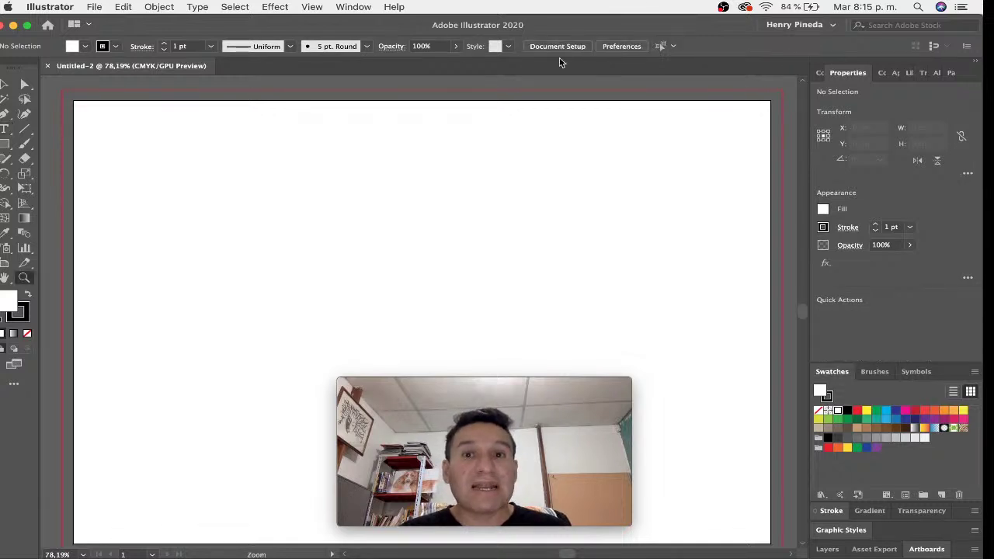
key("v")
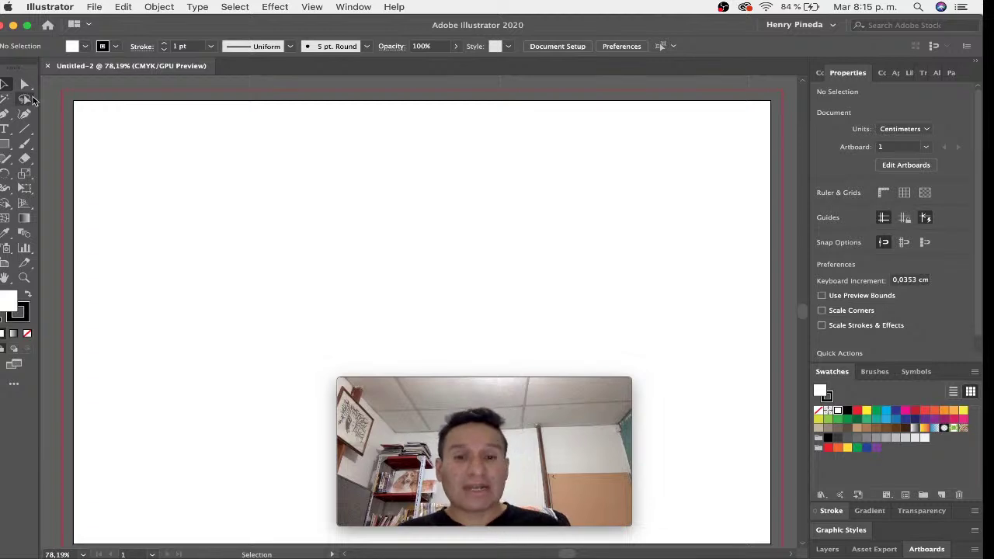
key("t")
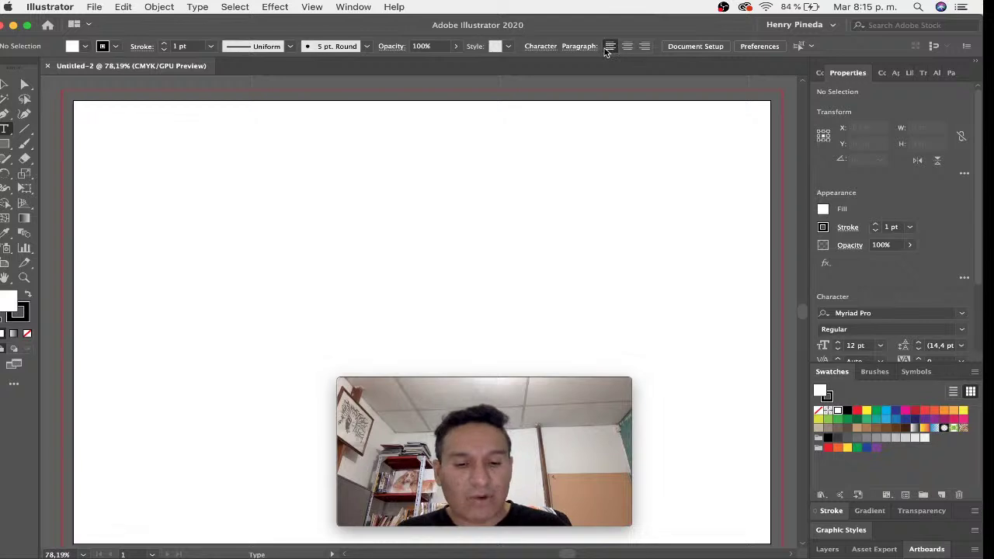
key("r")
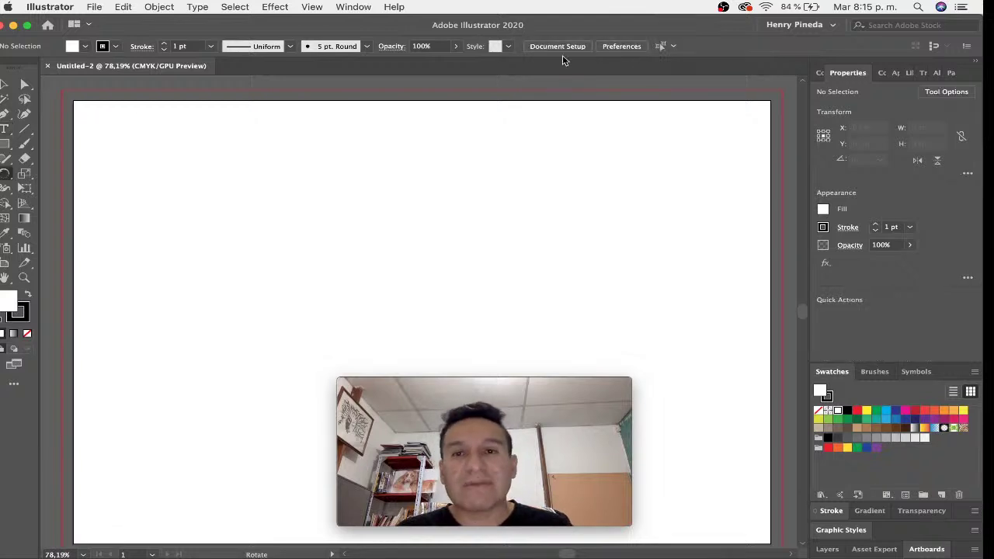
key("v")
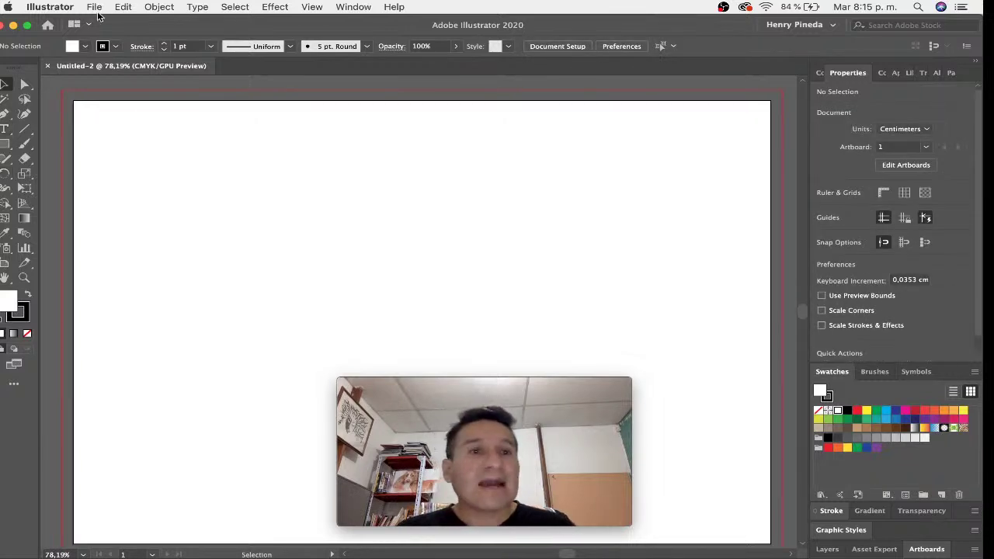
left_click(94, 7)
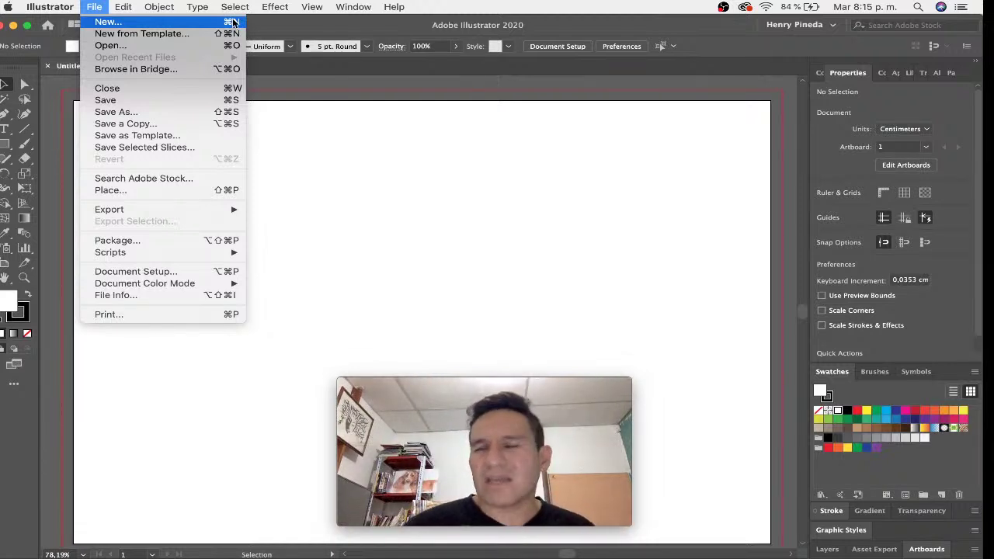
left_click(472, 129)
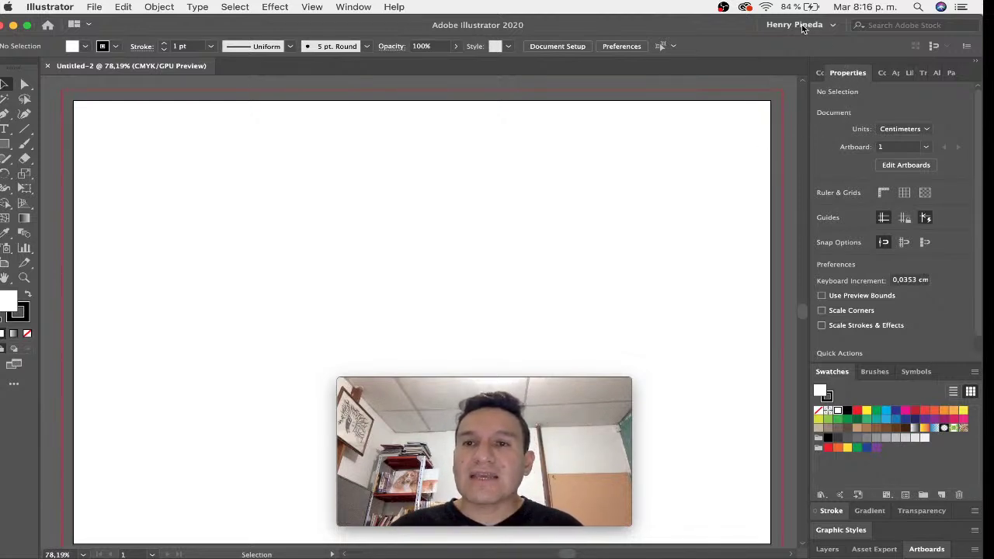
key("ctrl+s")
Step: Dismiss the save prompt, apply Essentials, and show document settings in the Properties panel
key("Escape")
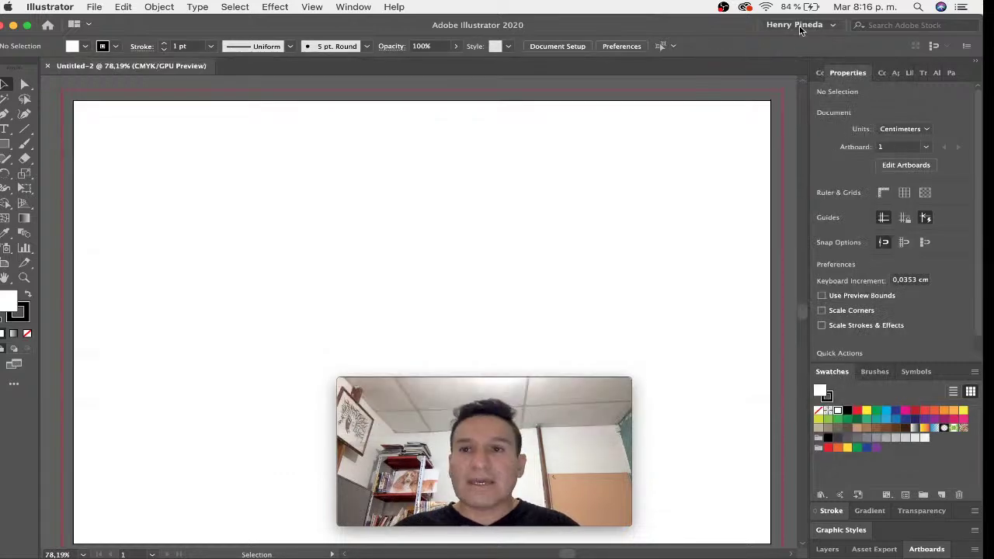
left_click(806, 27)
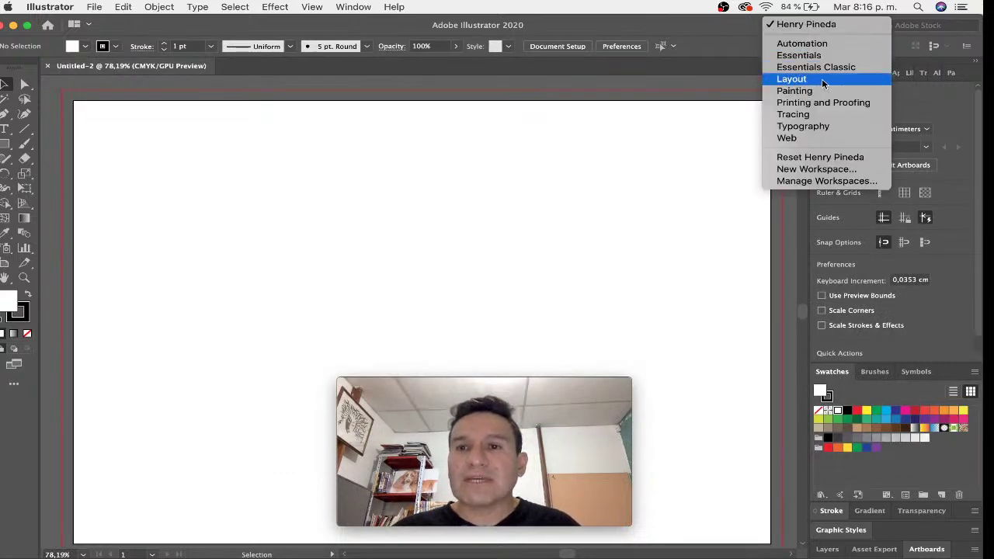
left_click(825, 55)
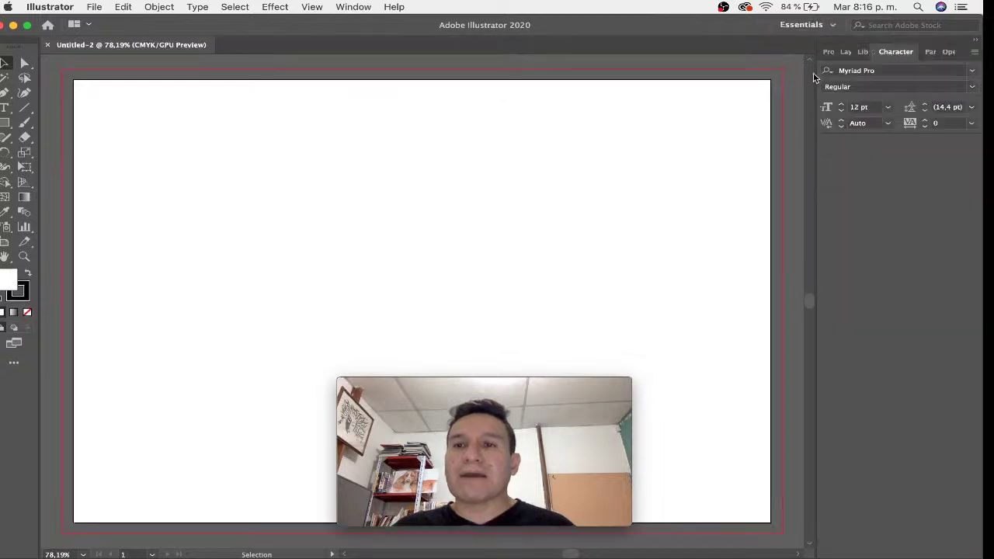
left_click(829, 51)
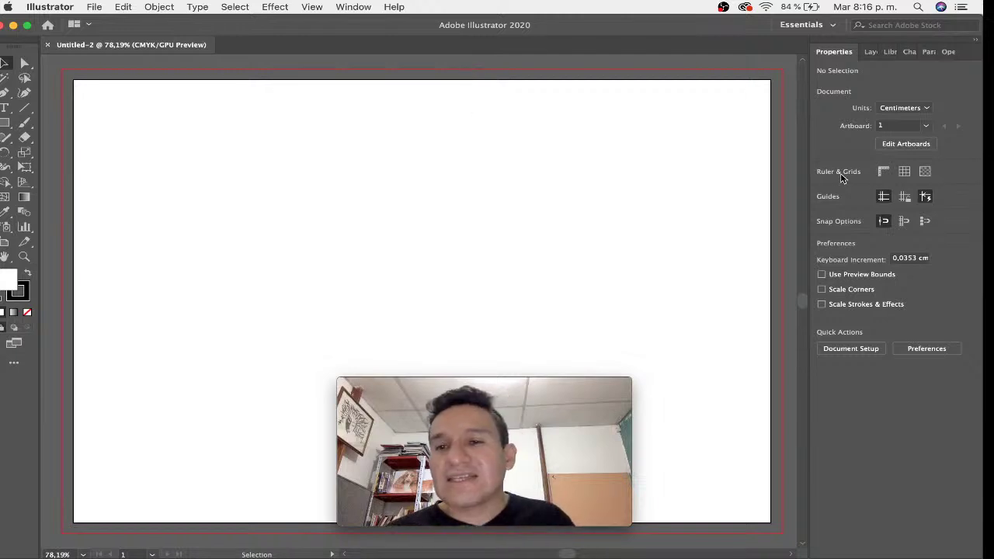
left_click(883, 172)
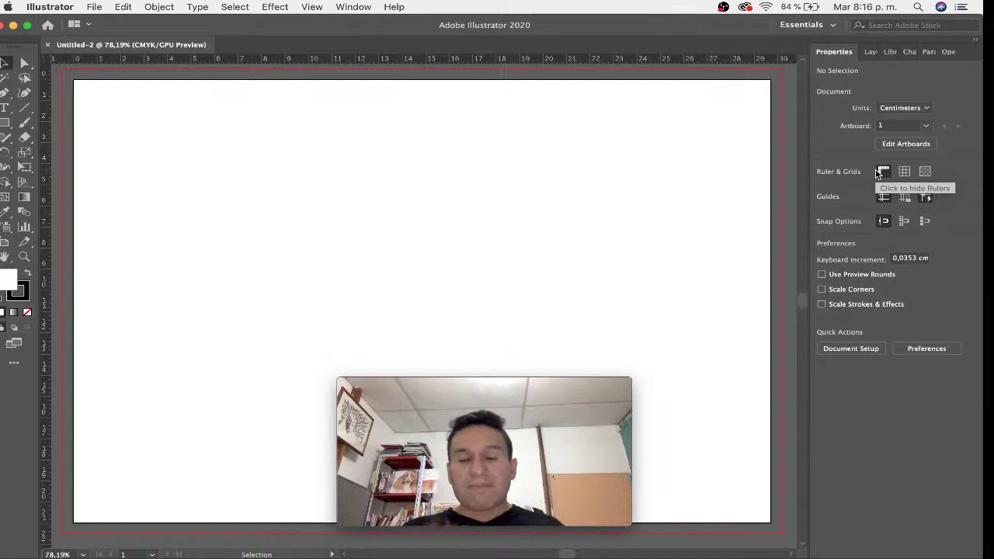
left_click(883, 171)
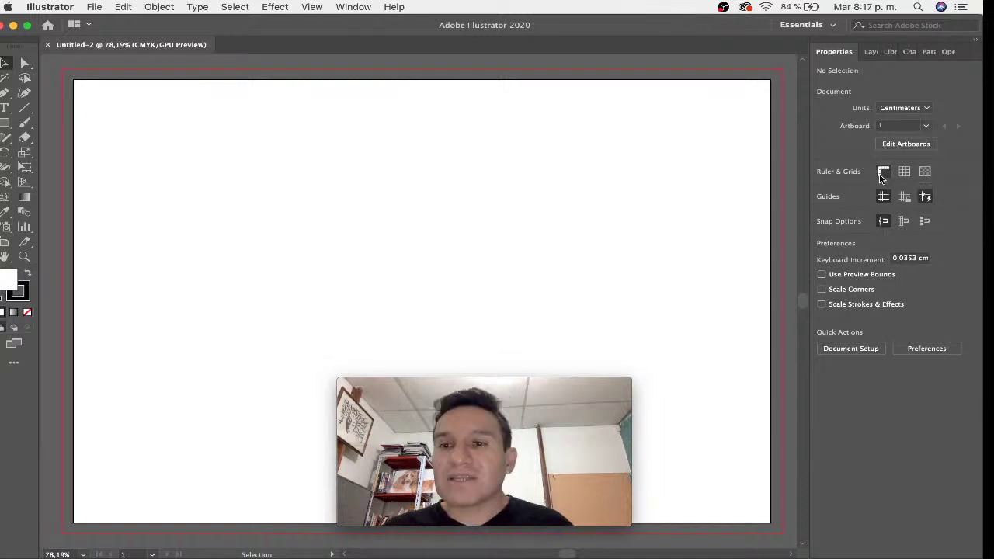
left_click(883, 173)
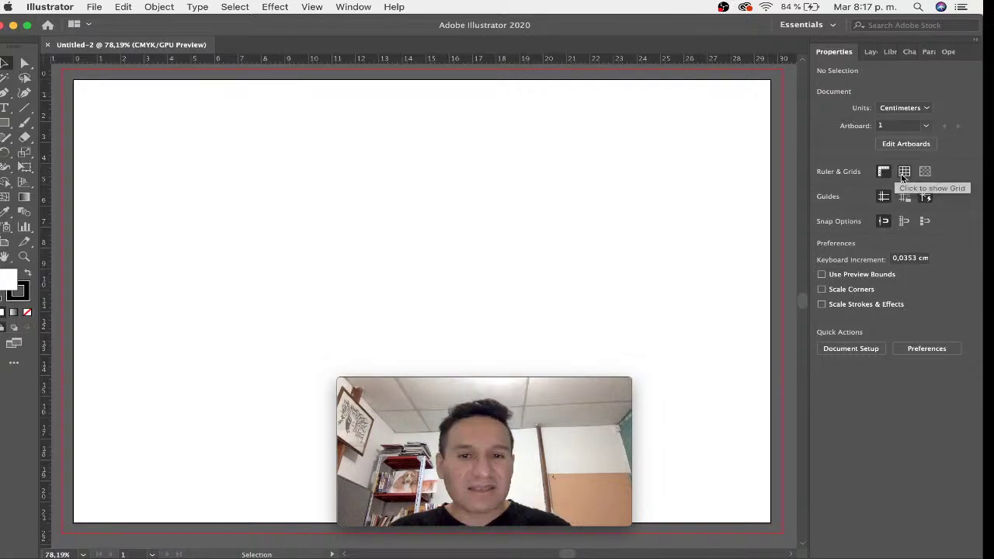
left_click(904, 173)
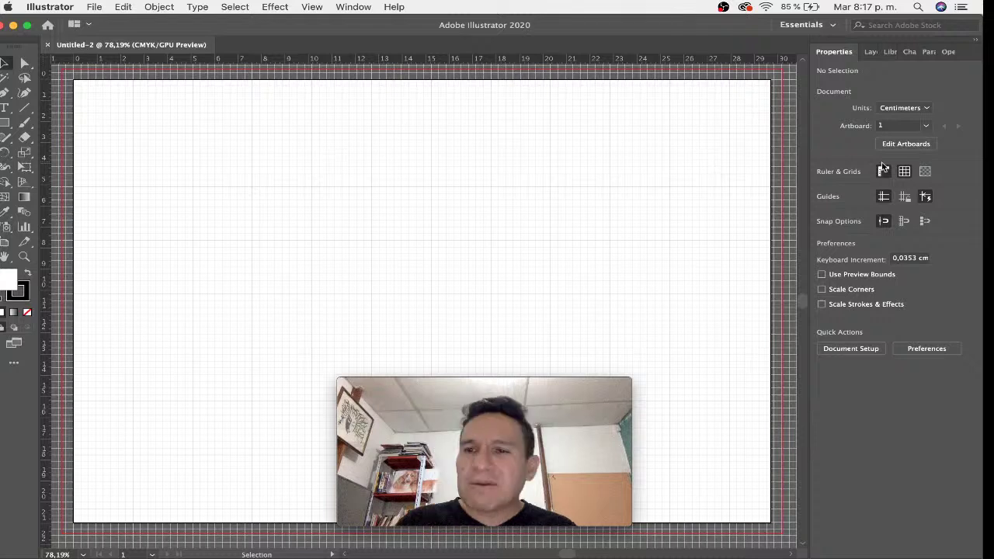
left_click(908, 172)
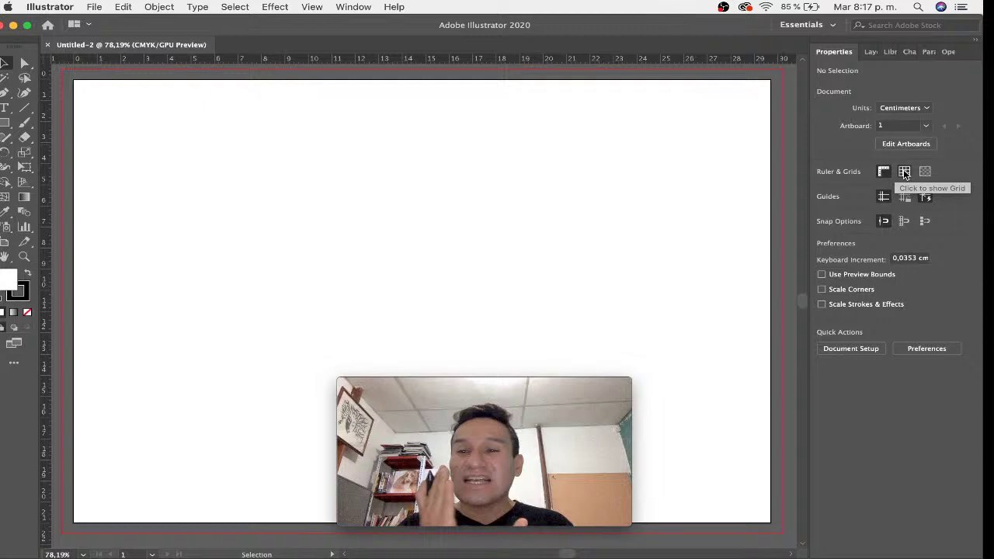
left_click(925, 171)
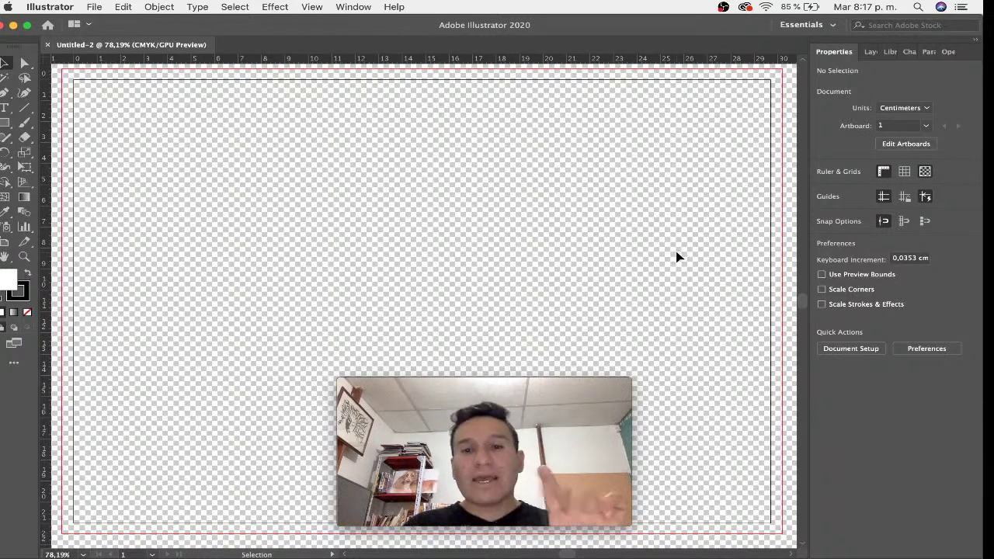
left_click(927, 175)
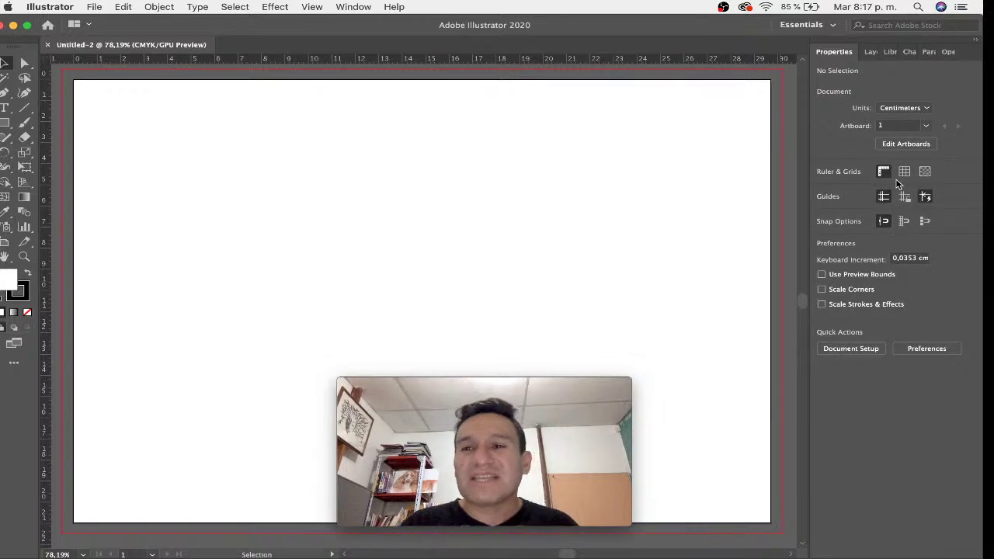
left_click(905, 171)
left_click(925, 172)
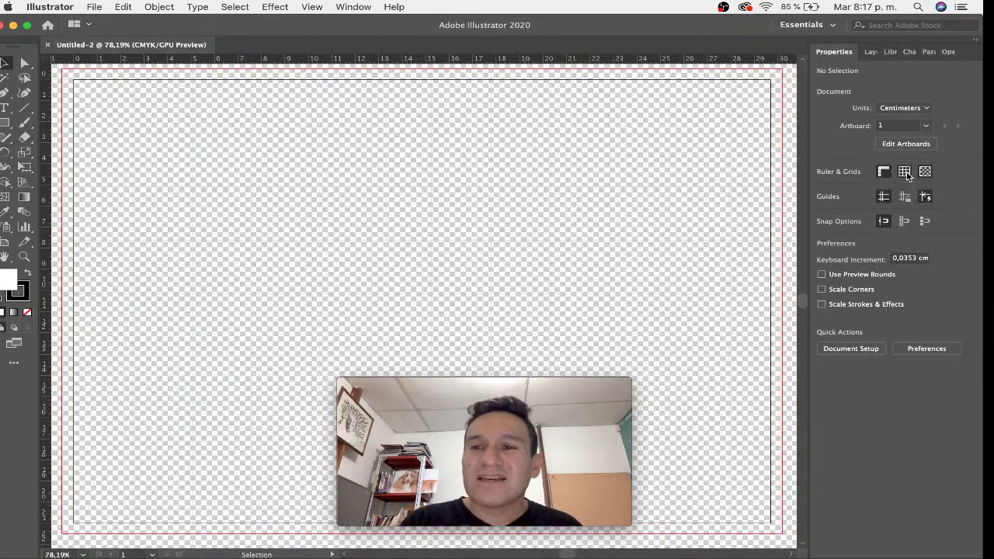
left_click(925, 172)
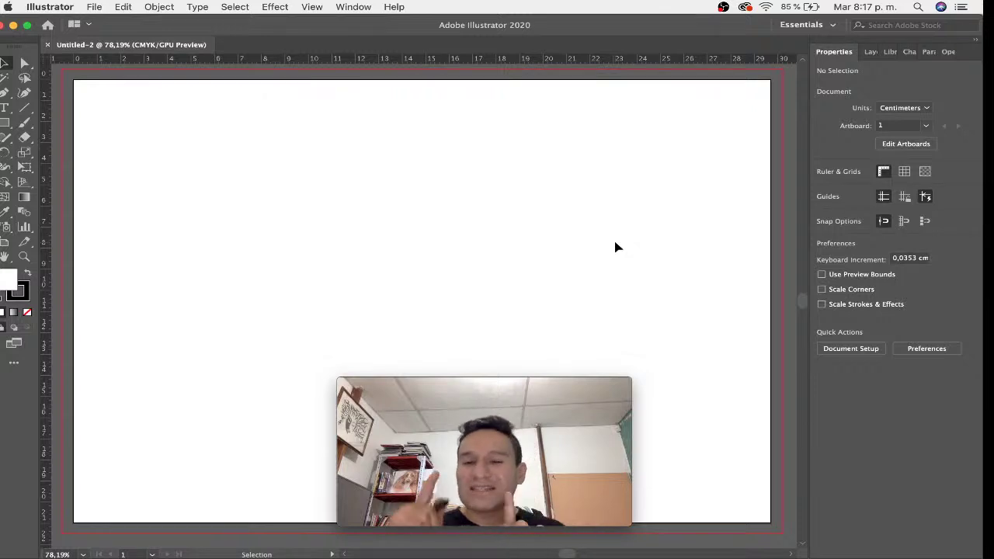
Step: Show the grid via View > Show Grid, then hide grid and rulers from Properties
left_click(309, 7)
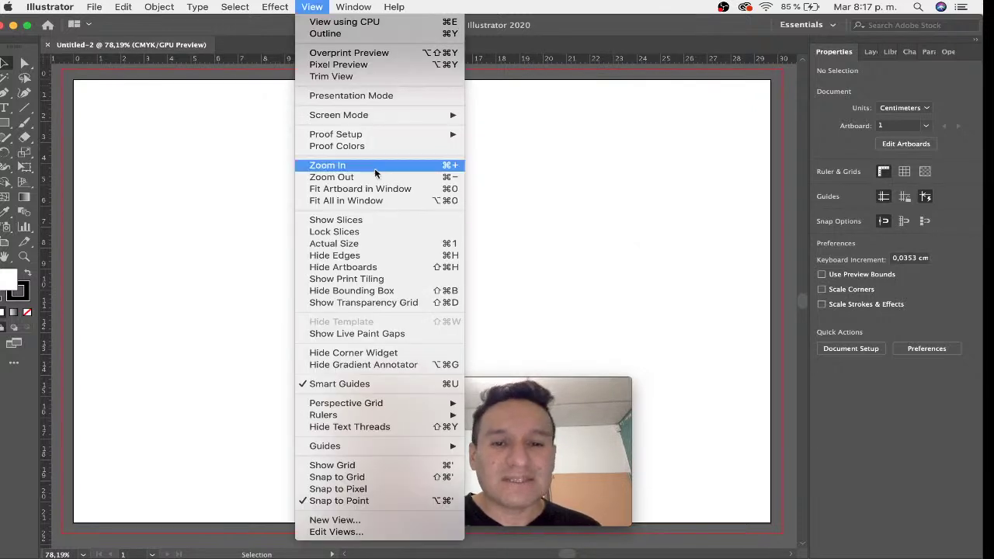
left_click(365, 466)
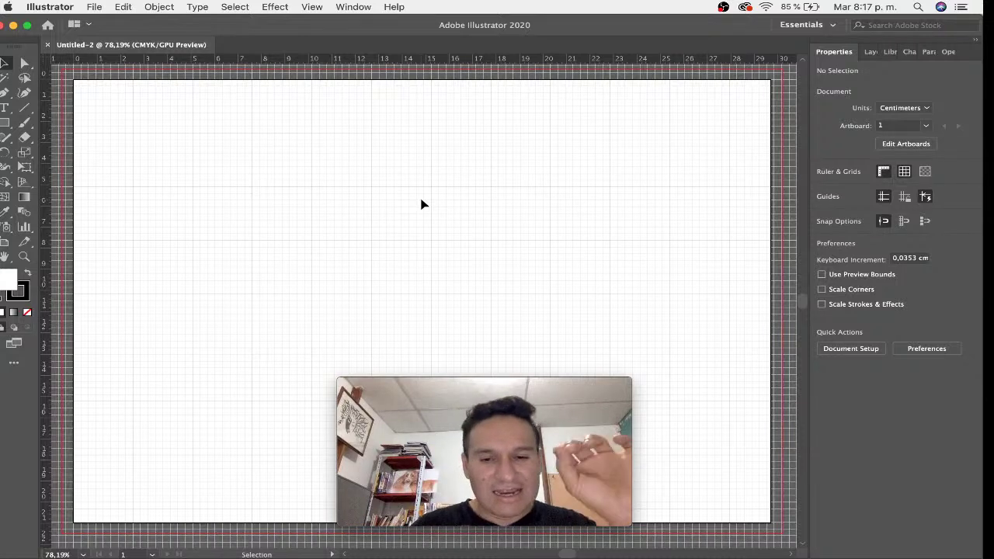
left_click(903, 172)
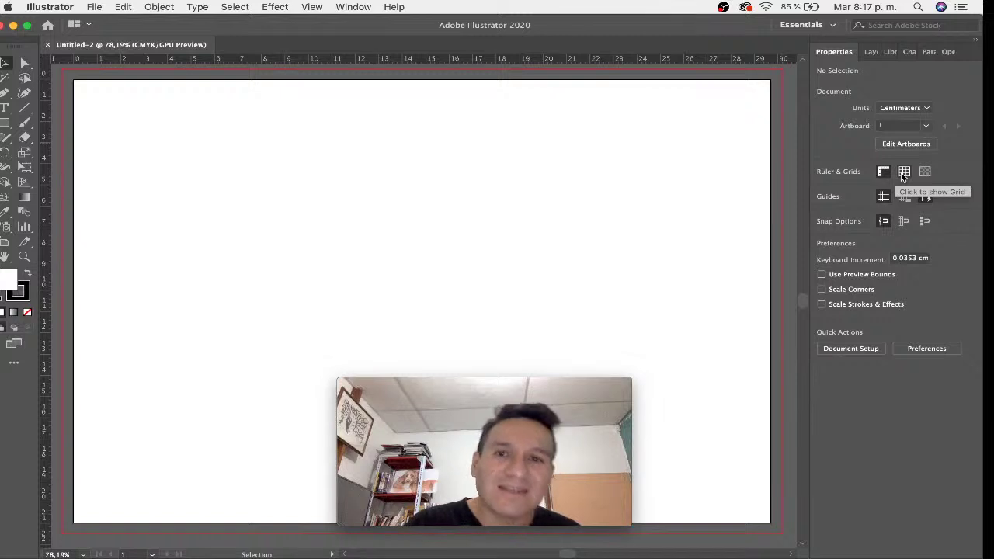
left_click(884, 173)
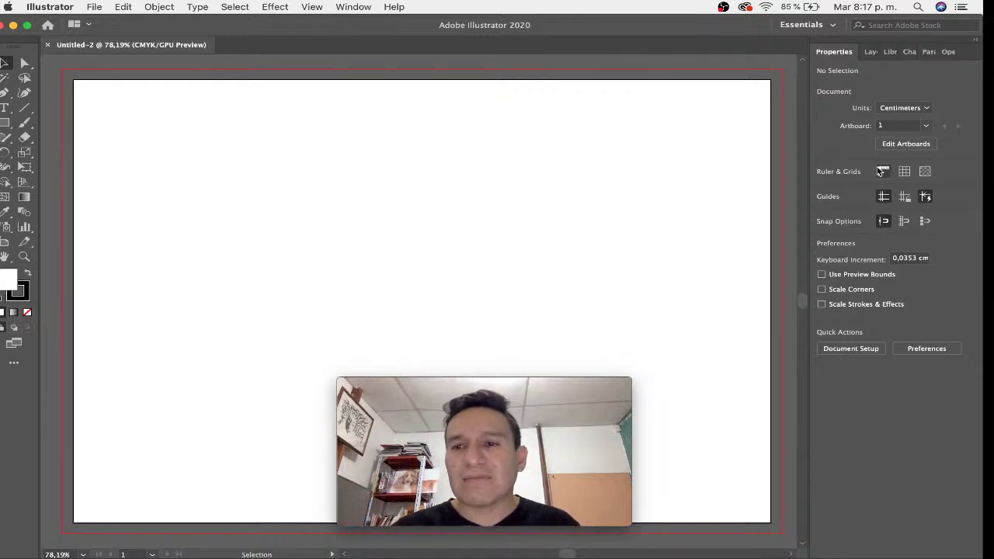
Step: Restore the rulers and drag horizontal guides to about 2 cm and 5 cm, then deselect them
left_click(883, 172)
left_click_drag(595, 59, 588, 122)
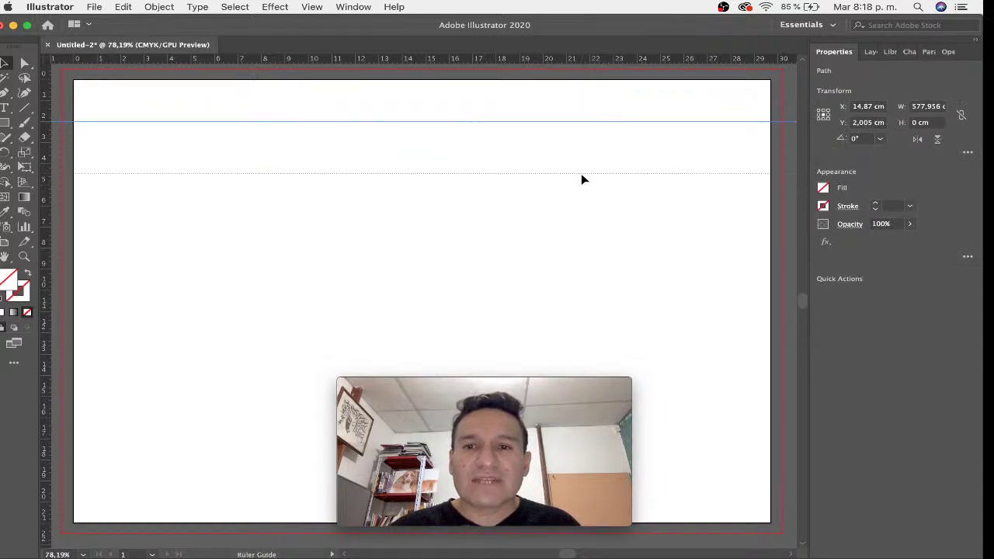
left_click_drag(581, 86, 582, 186)
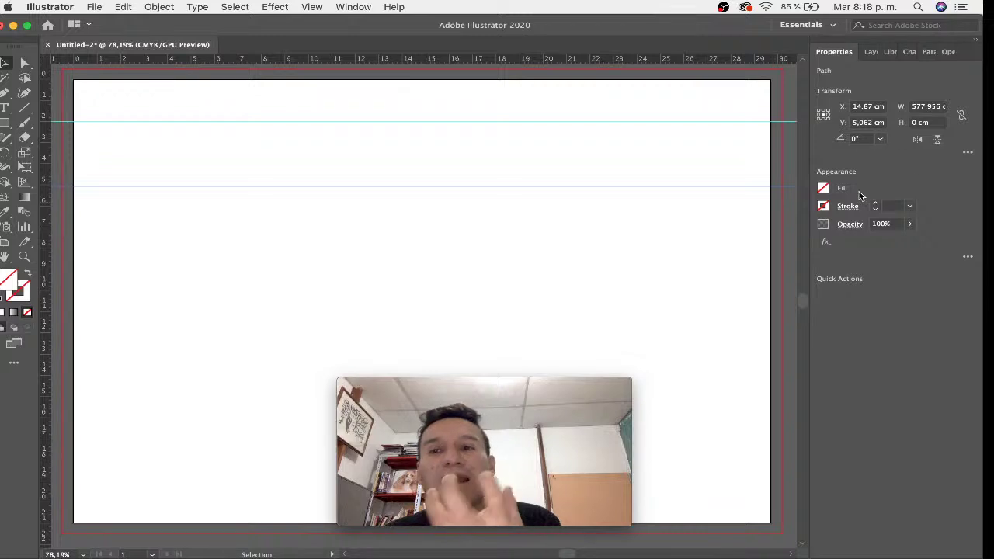
left_click(532, 156)
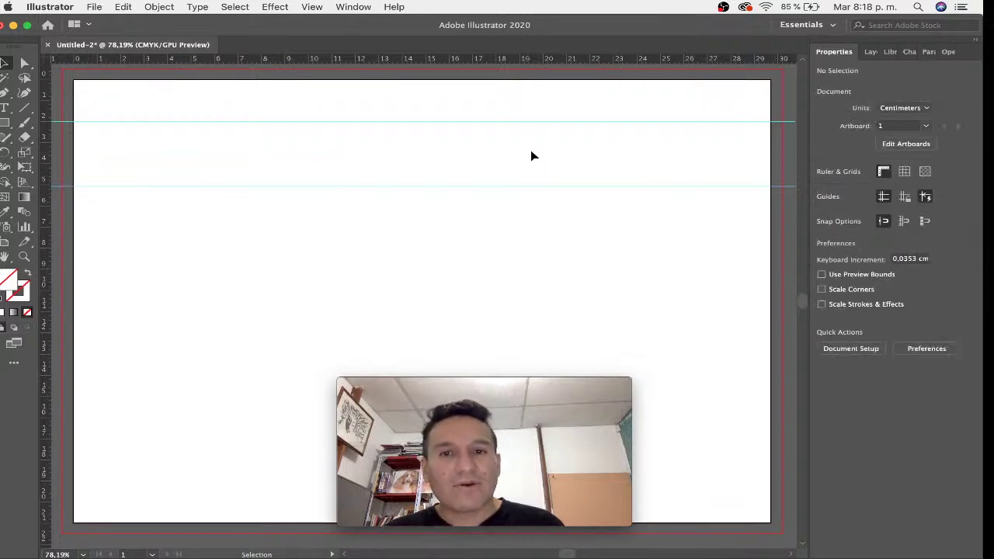
left_click_drag(612, 201, 618, 210)
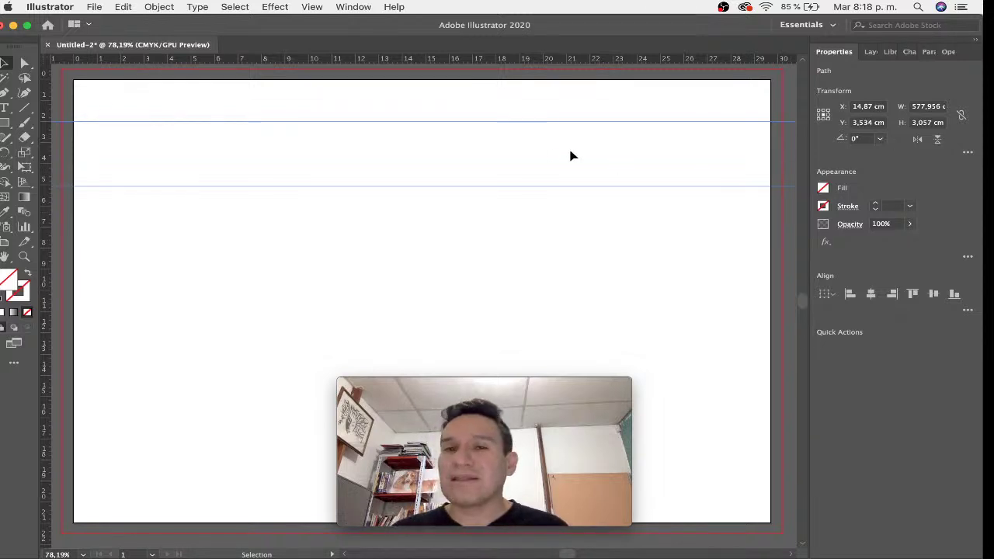
left_click(548, 153)
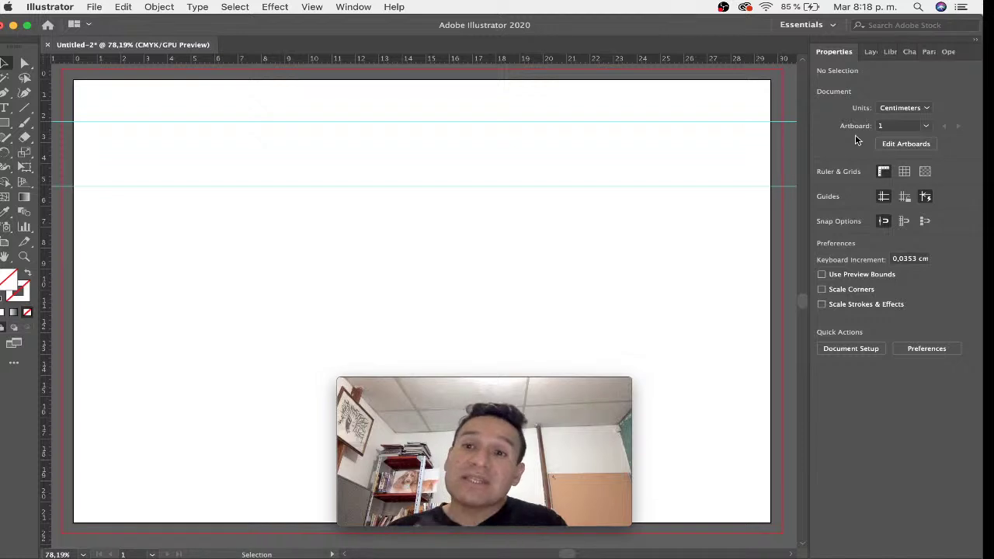
Step: Cancel the Save As dialog, then marquee-select and deselect a horizontal guide
key("cmd+shift+s")
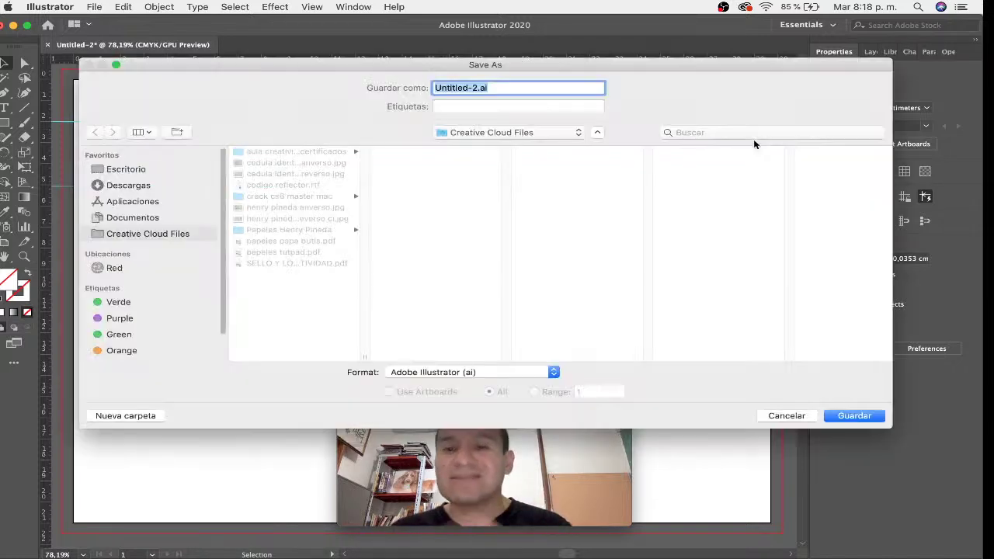
key("Escape")
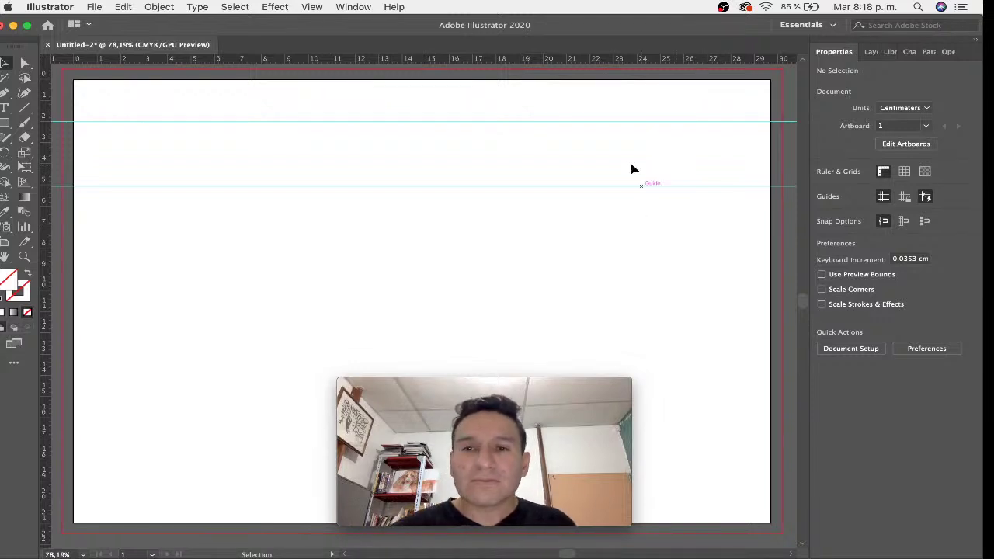
left_click_drag(610, 167, 622, 233)
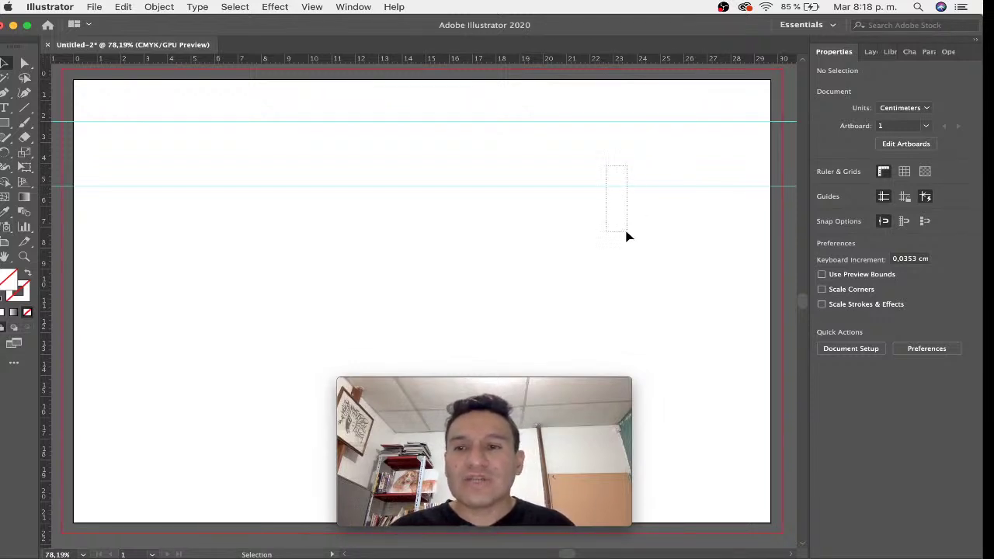
left_click(655, 143)
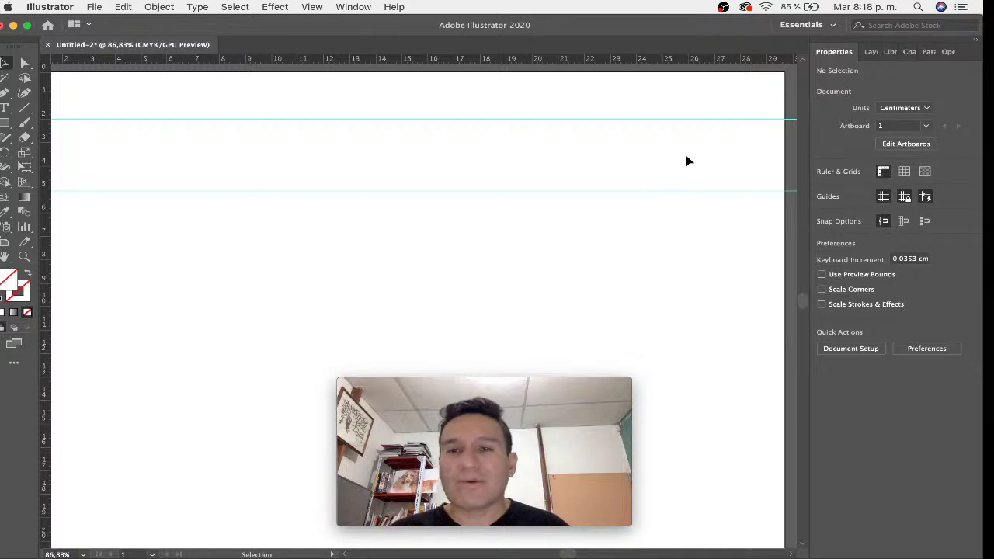
Step: Cancel Save As again and select the lower guide at about 5 cm
key("super+s")
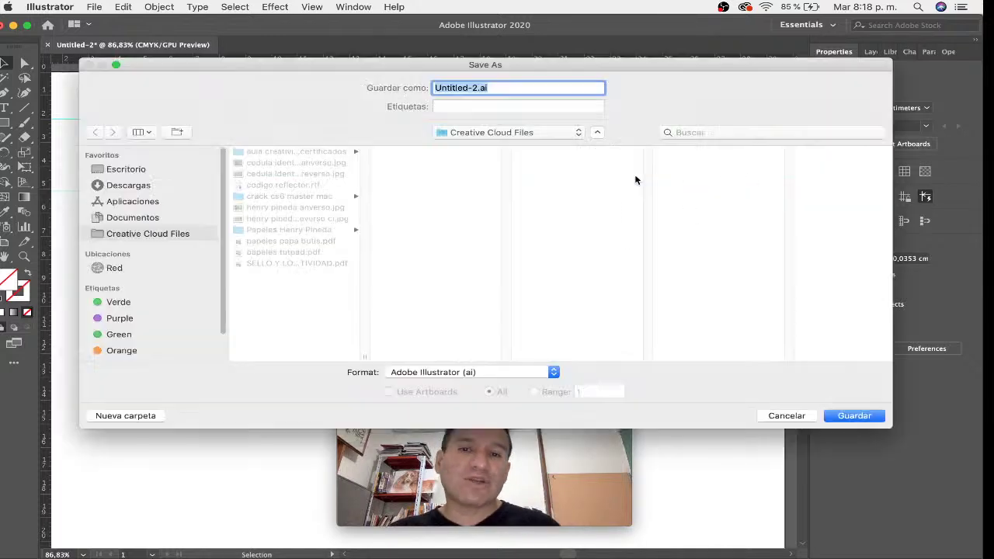
key("Escape")
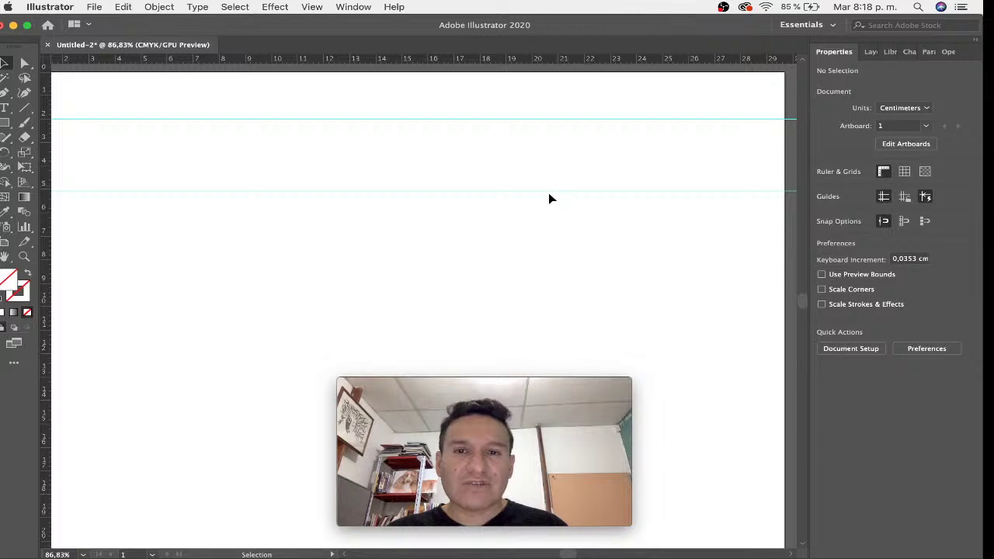
left_click(573, 191)
Step: Lock the two horizontal guides from the guide's context menu
right_click(573, 193)
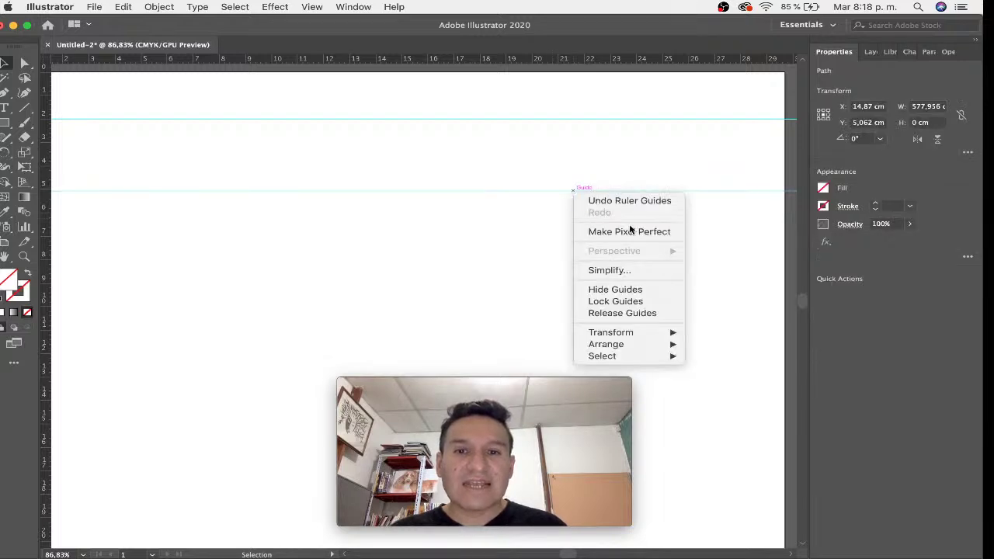
left_click(715, 273)
scroll(702, 186, "up", 5)
scroll(644, 179, "up", 3)
scroll(651, 195, "up", 2)
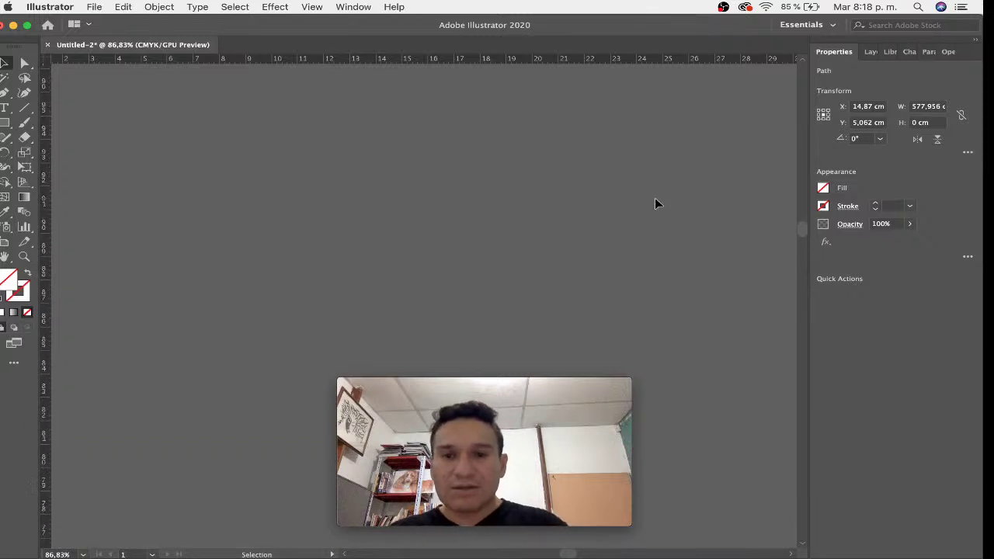
scroll(582, 210, "up", 2)
scroll(513, 230, "up", 2)
scroll(528, 232, "up", 2)
scroll(533, 231, "up", 2)
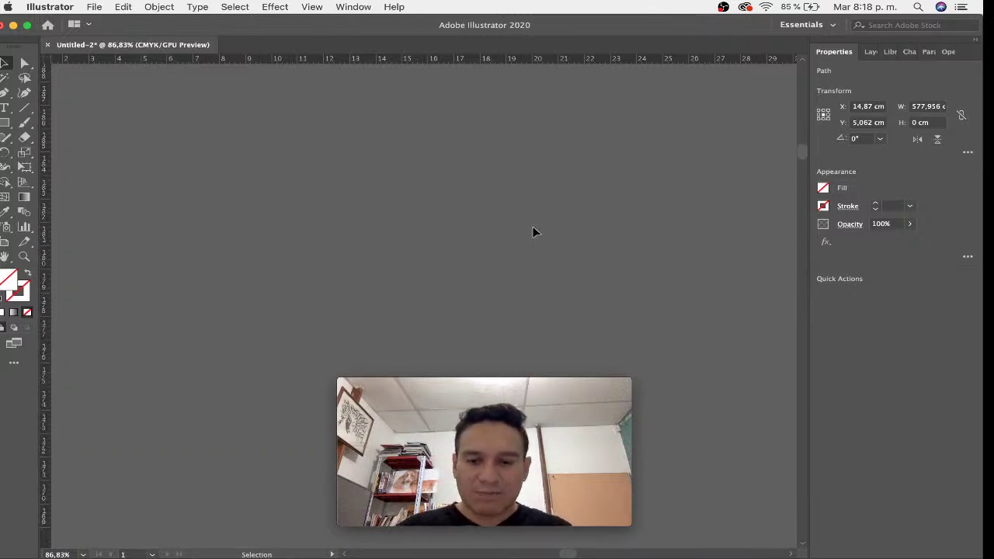
scroll(533, 232, "up", 1)
scroll(533, 231, "up", 1)
scroll(533, 232, "up", 2)
scroll(533, 232, "up", 2)
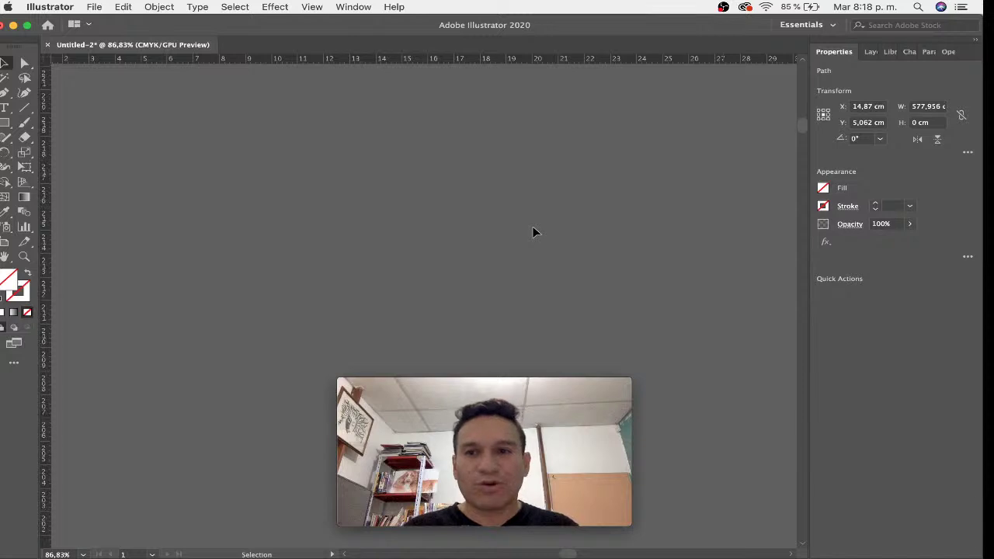
scroll(533, 231, "up", 2)
scroll(533, 232, "up", 2)
scroll(533, 232, "up", 2)
scroll(533, 231, "up", 2)
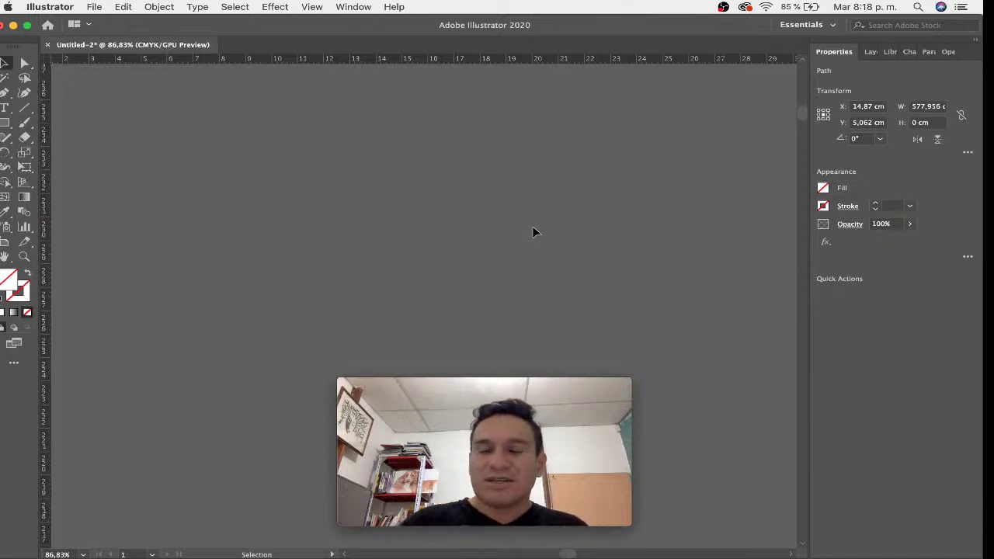
scroll(533, 232, "up", 2)
scroll(71, 315, "up", 2)
scroll(70, 315, "up", 2)
scroll(34, 294, "up", 2)
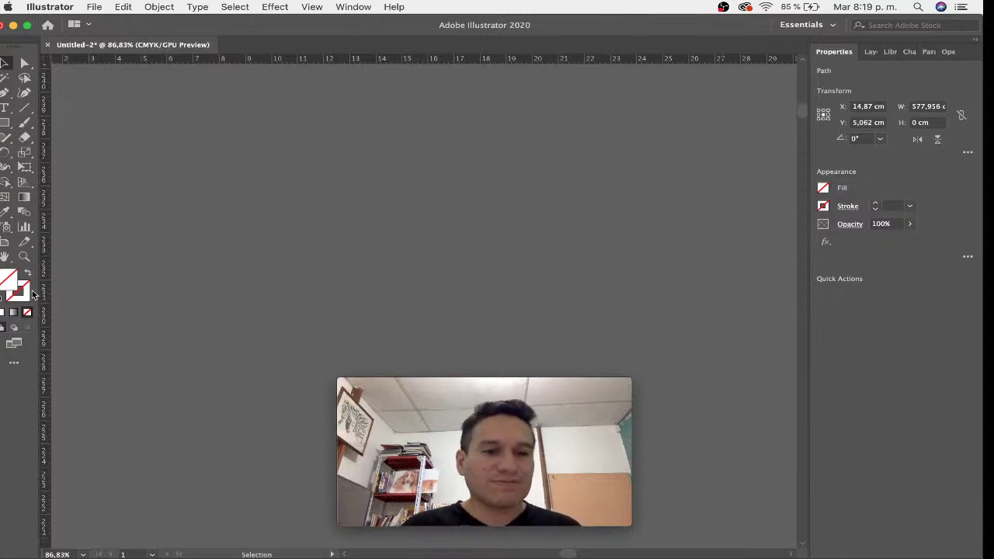
scroll(33, 294, "up", 1)
scroll(34, 294, "up", 2)
scroll(34, 293, "up", 2)
Step: Deselect all and fit the whole artboard in the window
key("ctrl+shift+a")
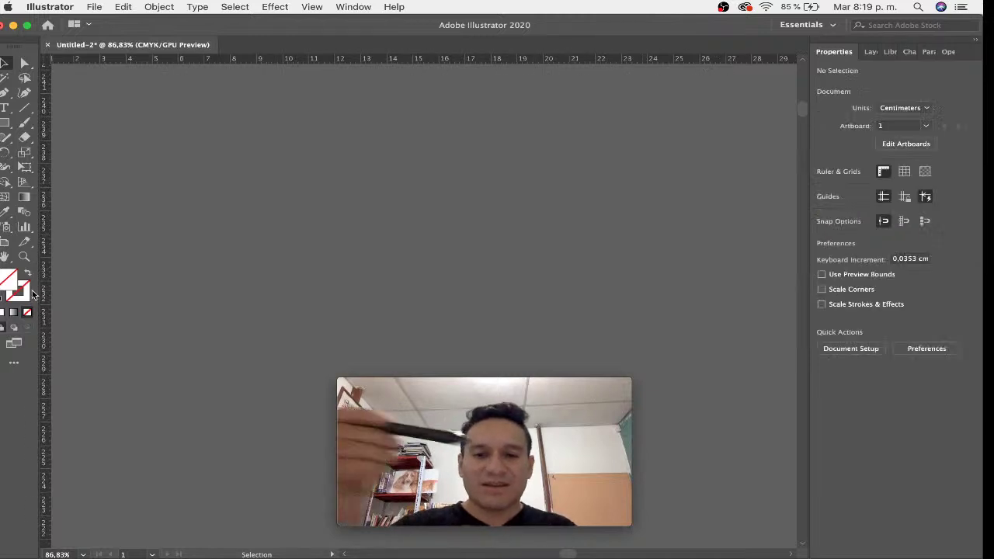
key("ctrl+0")
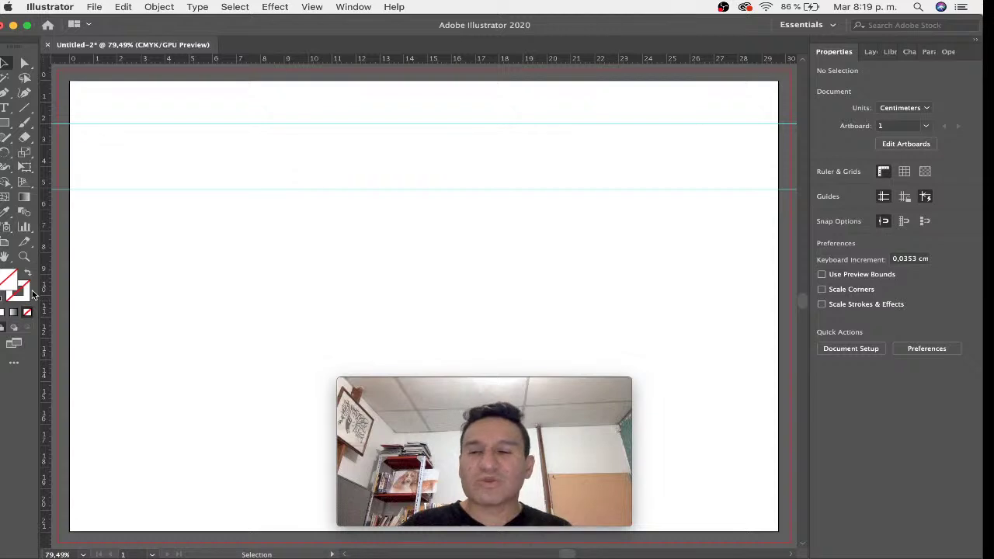
right_click(661, 175)
left_click(635, 163)
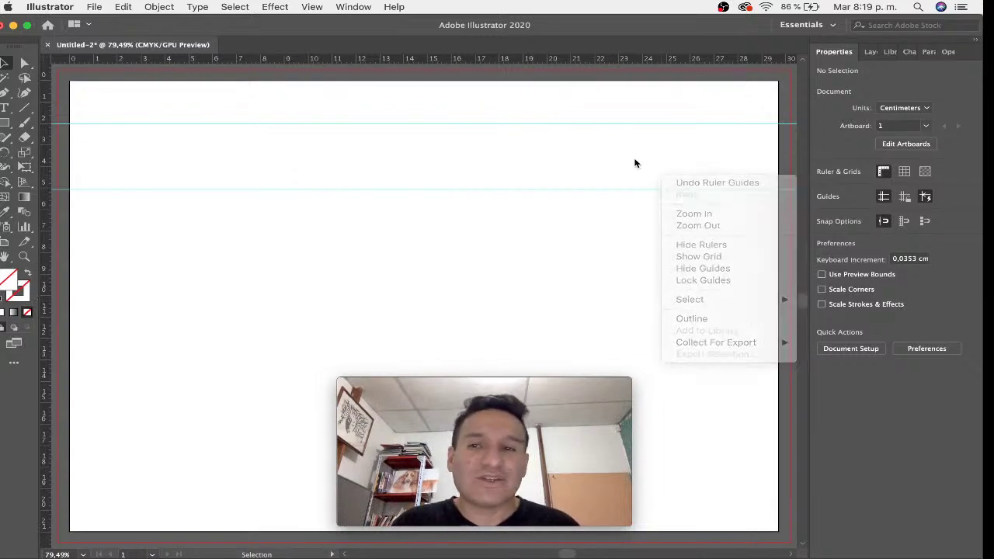
Step: Unlock the guides and switch to the Essentials Classic workspace
left_click(905, 197)
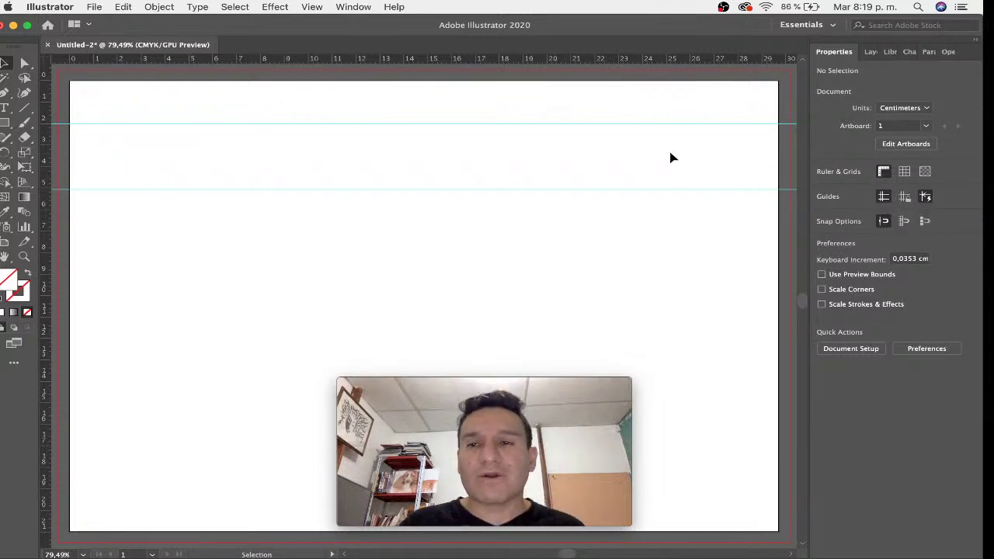
left_click(827, 25)
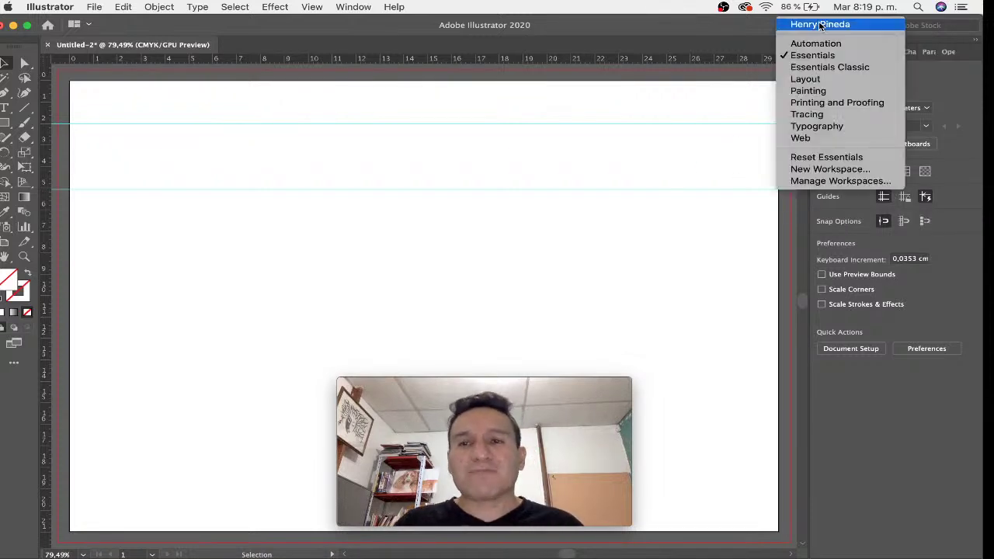
left_click(860, 68)
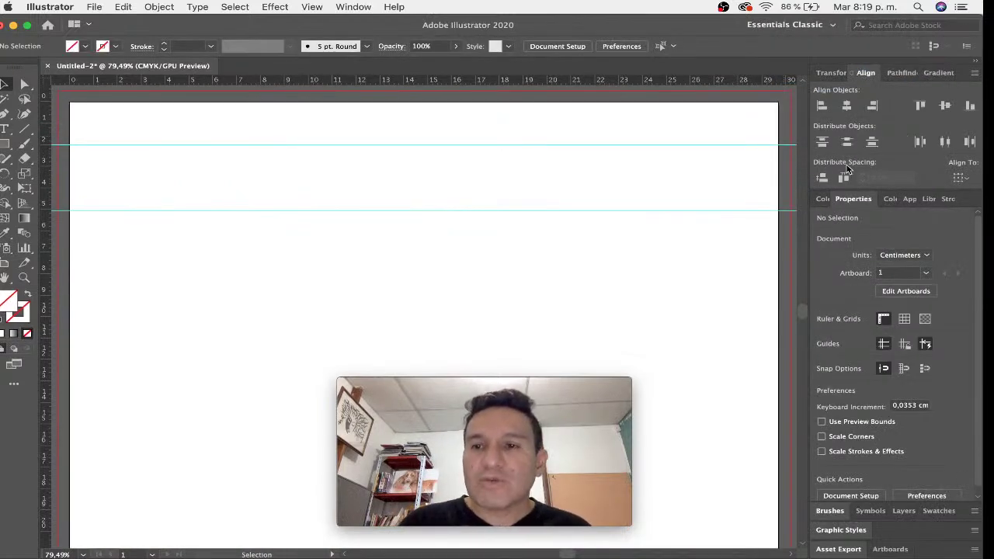
Step: Float the Properties, Align and Transform panels over the artboard
left_click_drag(848, 196, 741, 192)
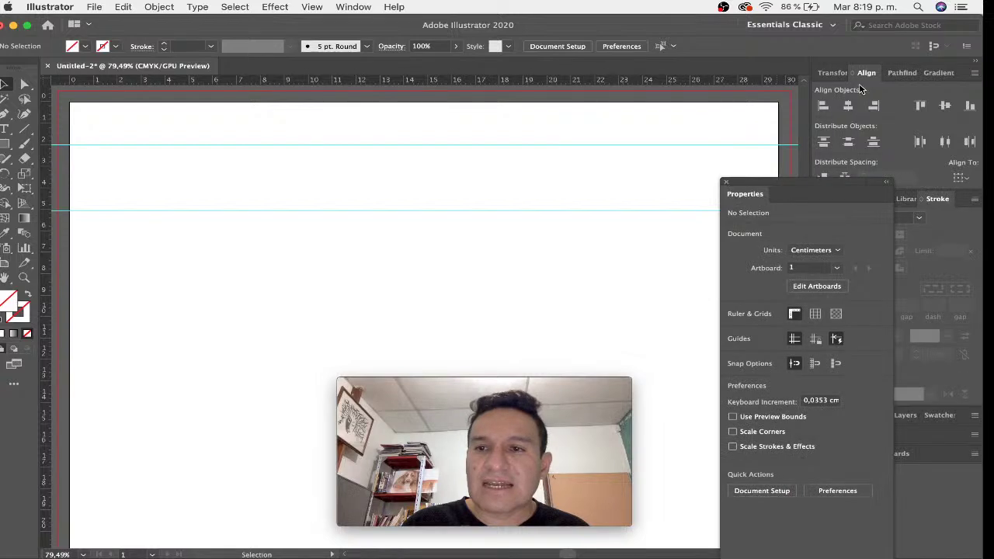
left_click_drag(860, 76, 537, 102)
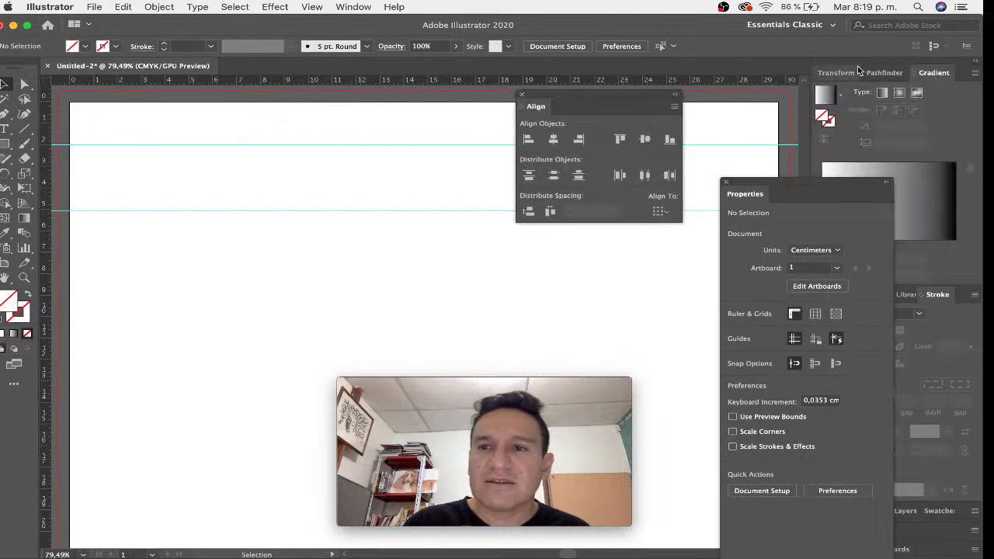
mouse_move(847, 75)
left_mouse_down()
mouse_move(275, 151)
mouse_move(235, 136)
left_mouse_up()
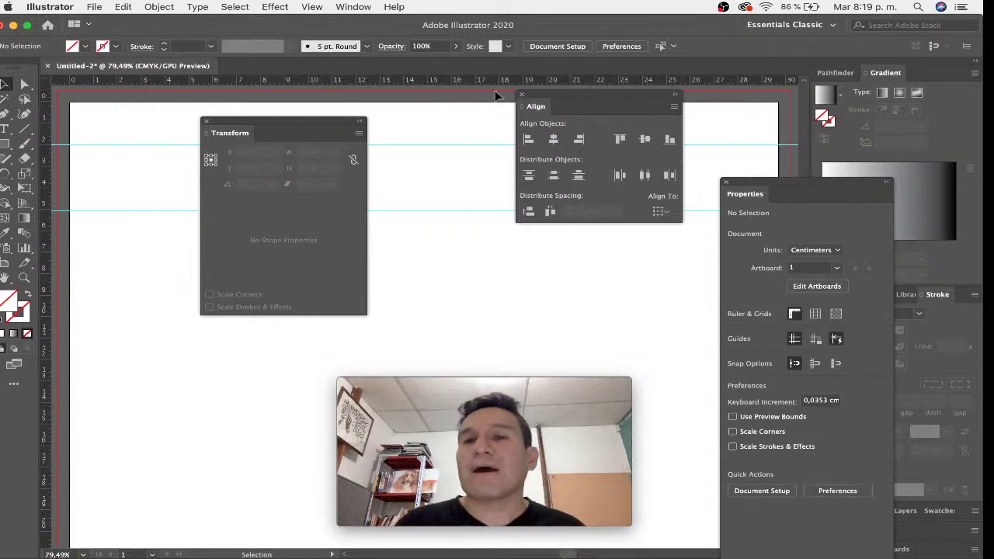
left_click(780, 27)
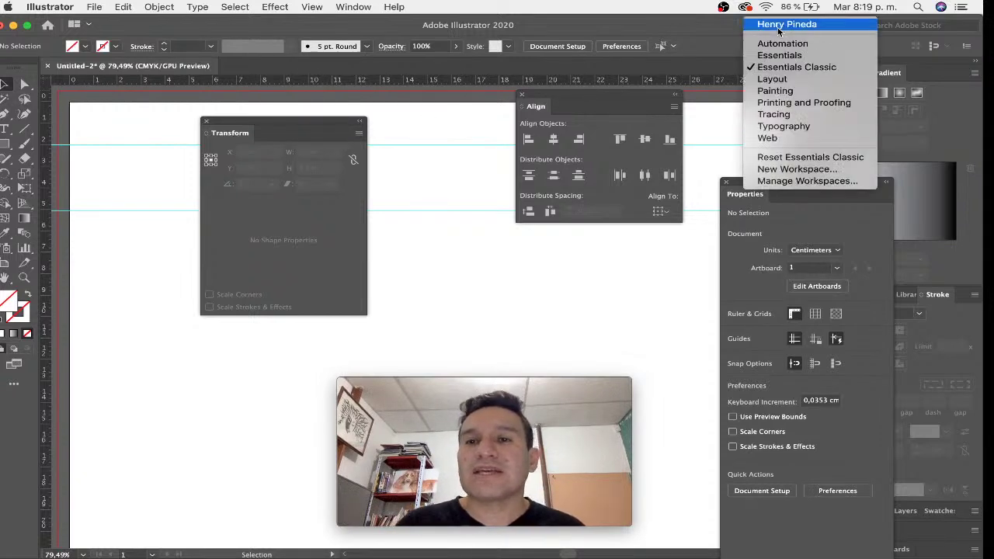
Step: Save the current layout as a new workspace named 'curso ai desde cero'
left_click(827, 171)
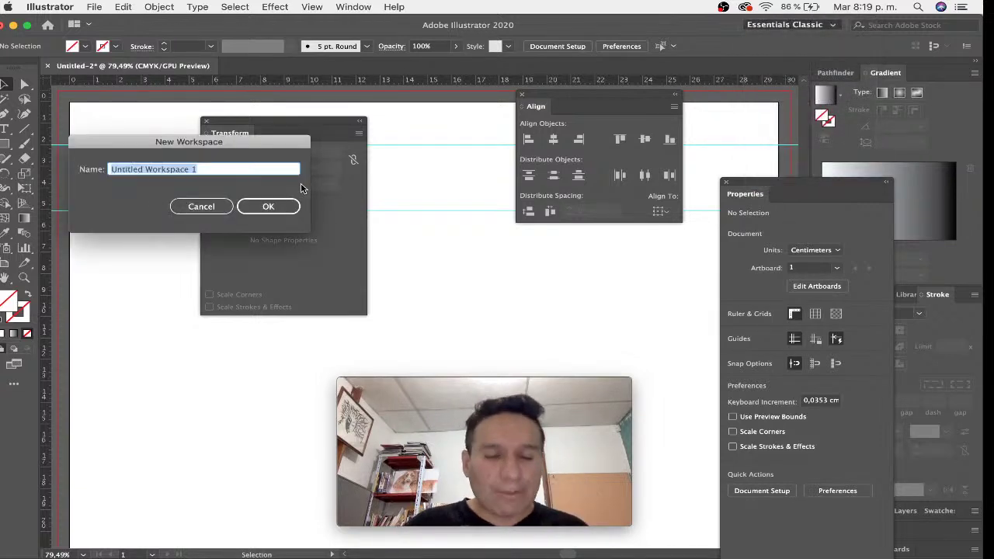
type("curso ai desde cero")
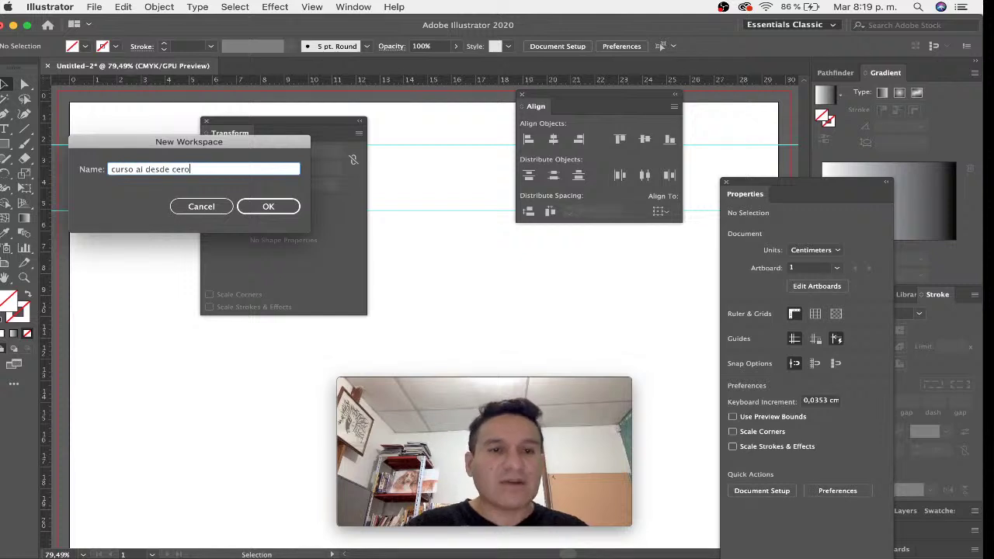
left_click(268, 206)
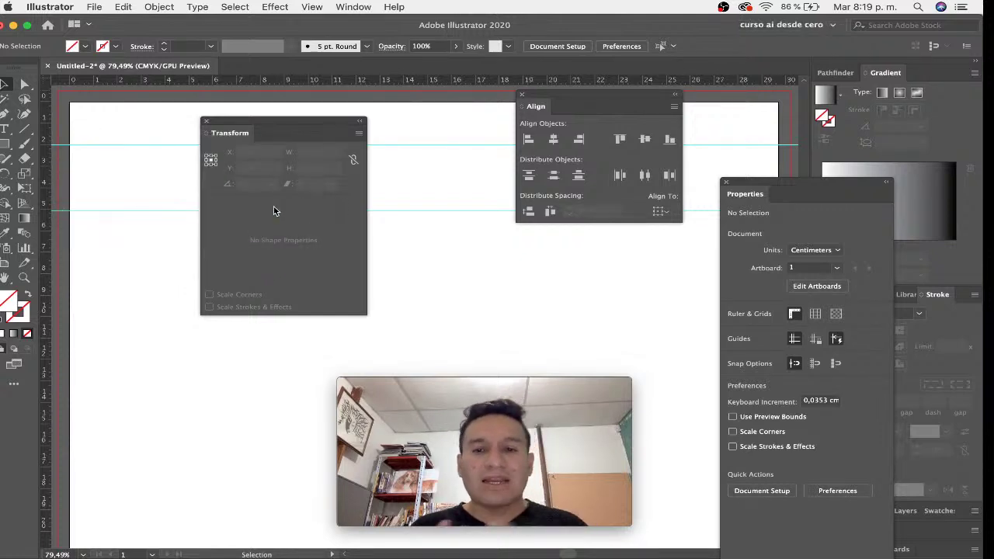
Step: Reselect the 'curso ai desde cero' workspace from the workspace list
left_click(820, 26)
left_click(802, 68)
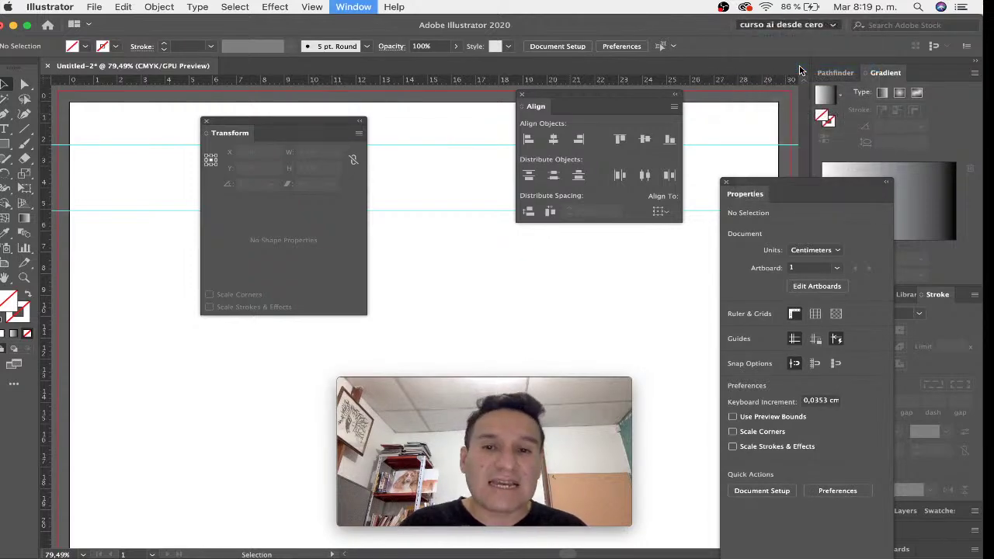
left_click(819, 26)
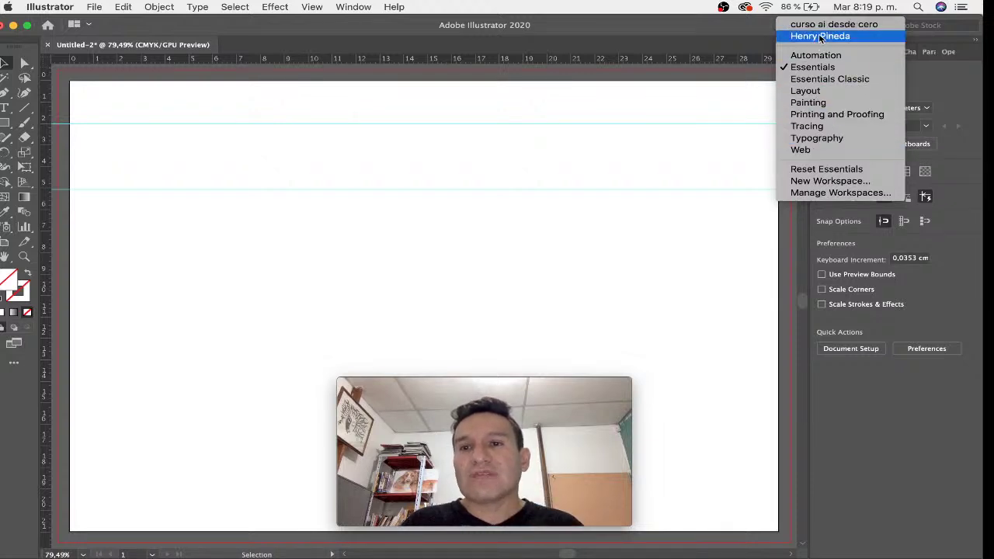
left_click(820, 26)
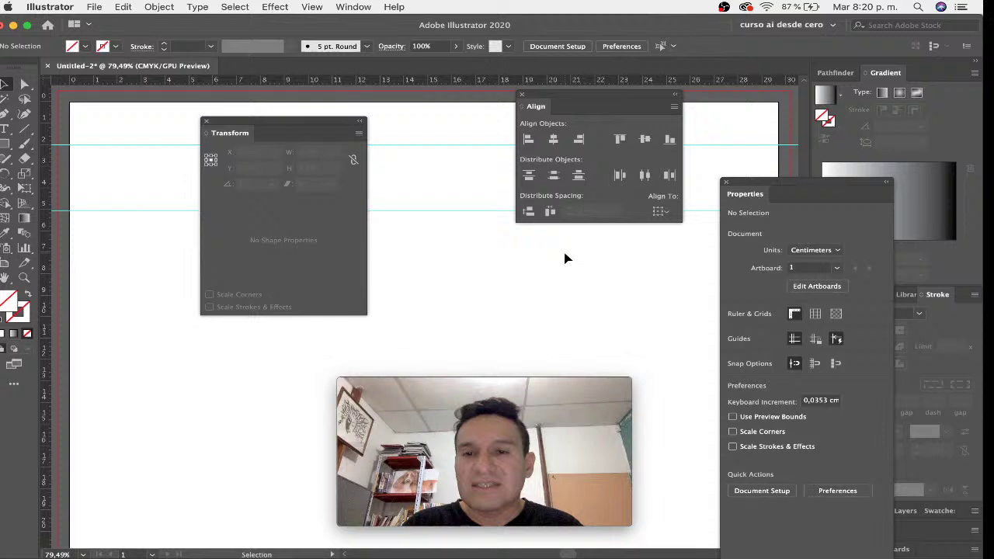
left_click(824, 28)
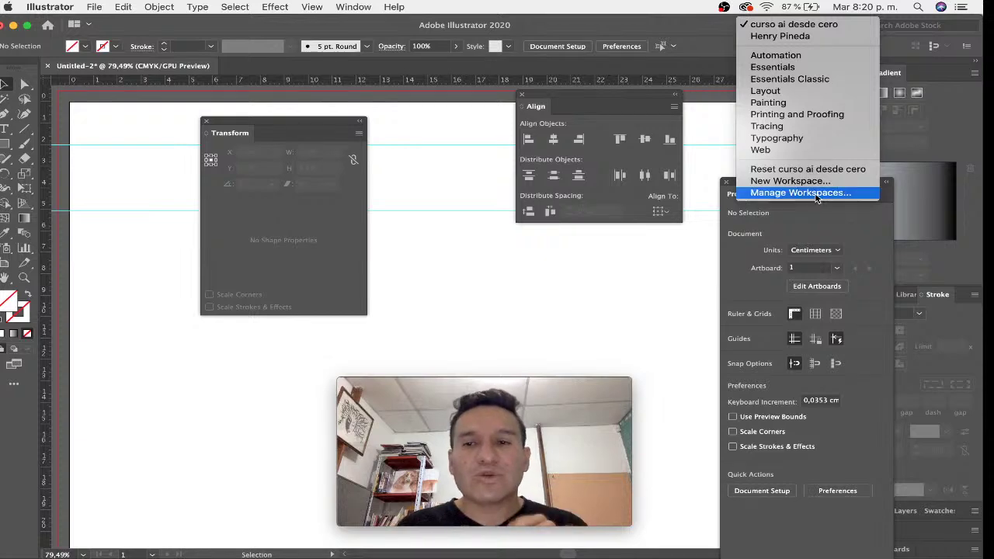
Step: Delete the 'curso ai desde cero' workspace in Manage Workspaces and confirm
left_click(817, 194)
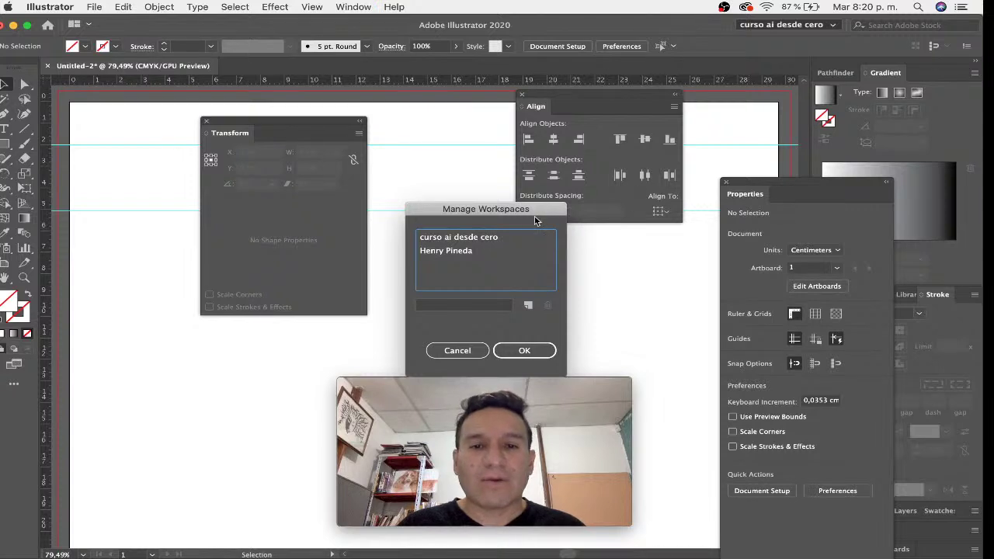
left_click_drag(534, 210, 533, 139)
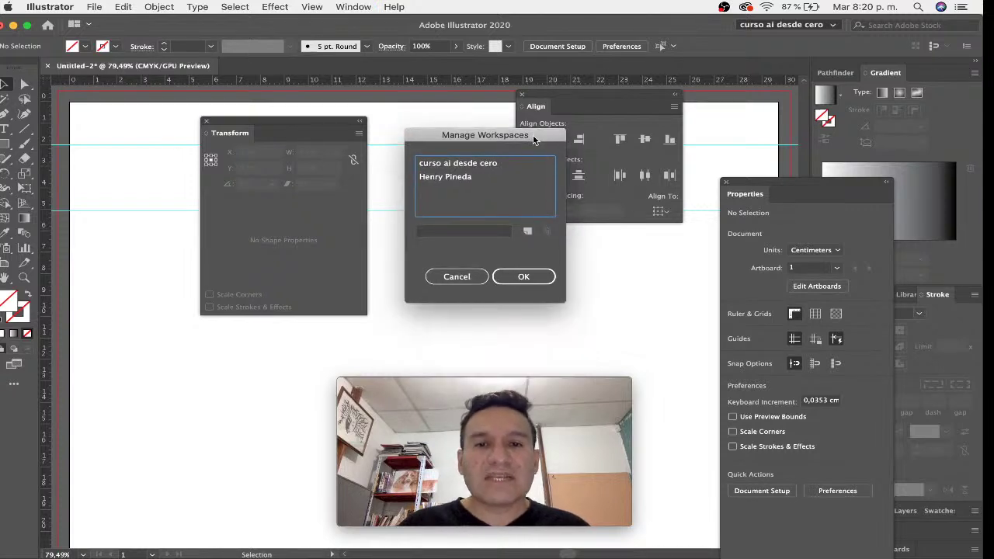
left_click(458, 163)
left_click(547, 231)
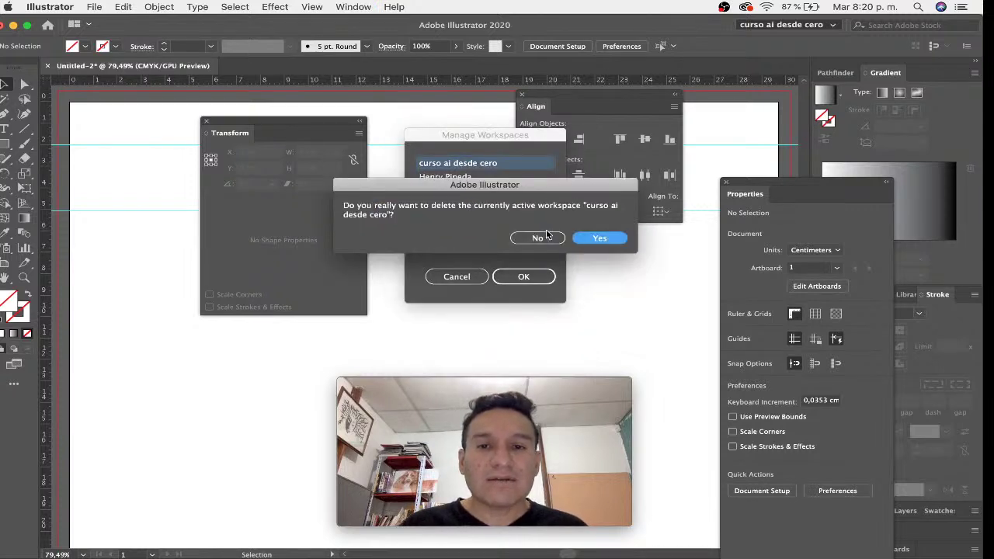
left_click(595, 237)
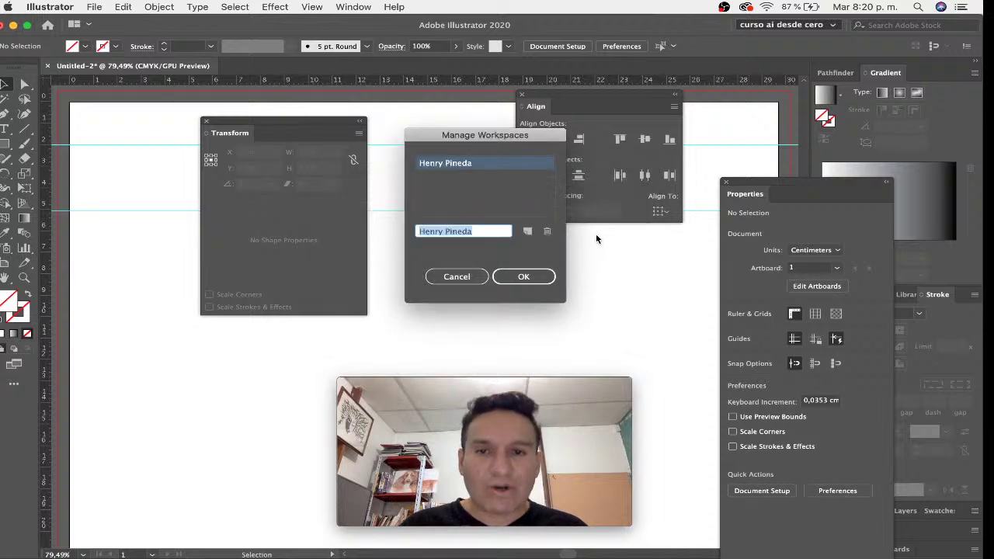
left_click(526, 278)
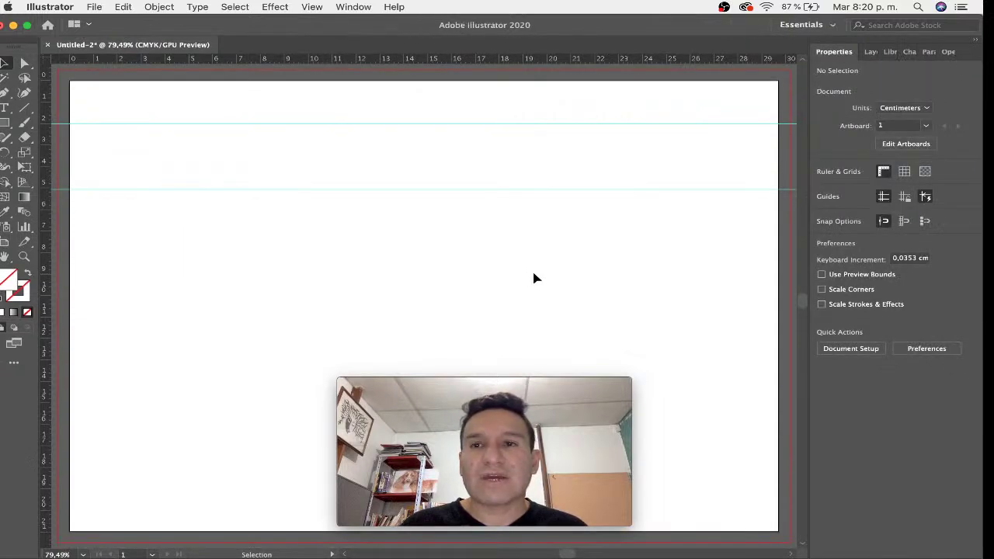
left_click(816, 24)
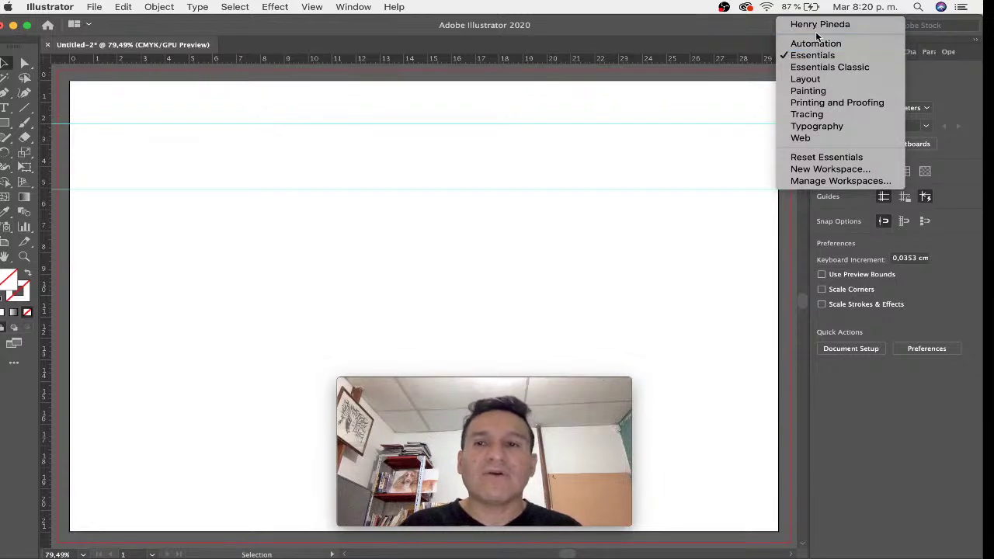
Step: Switch to the user's personal saved workspace
left_click(820, 25)
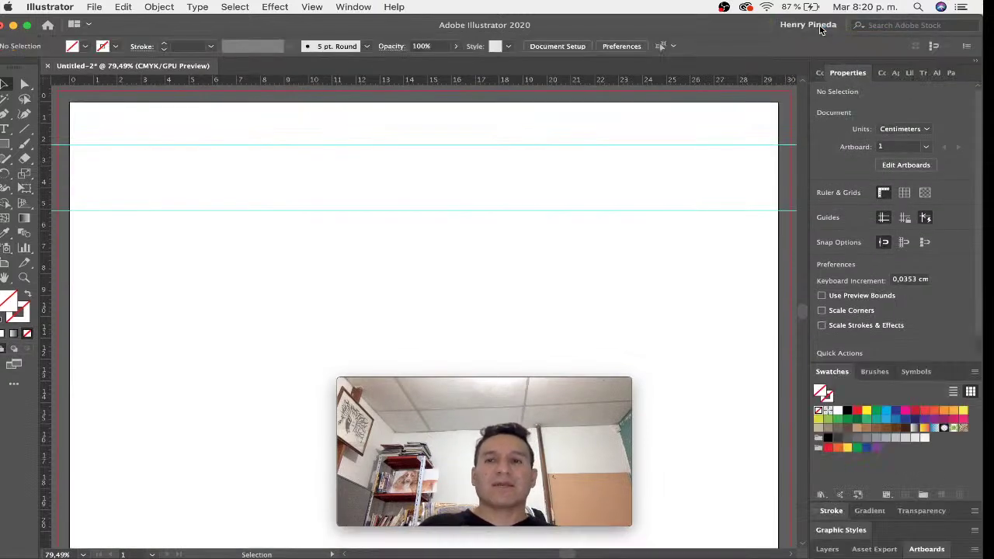
left_click(815, 26)
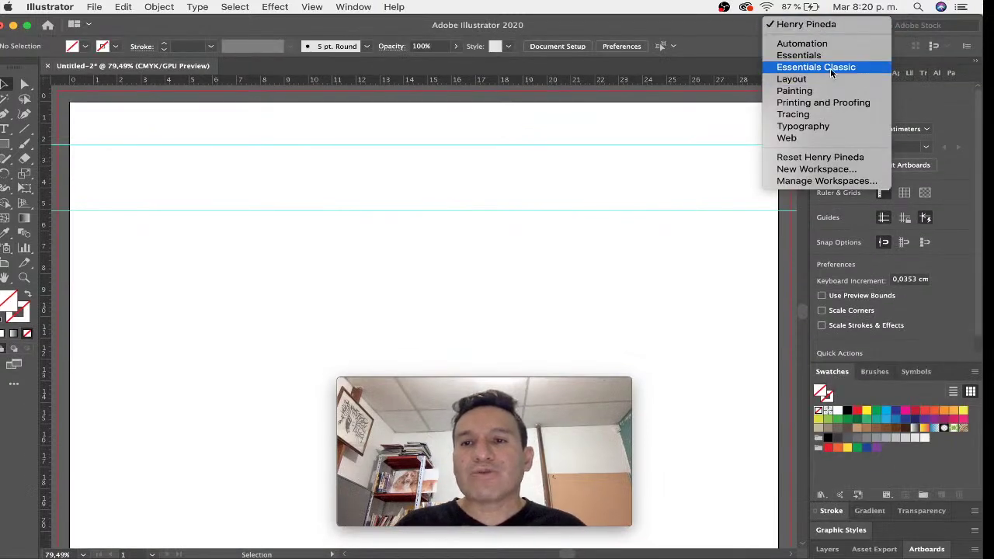
left_click(654, 181)
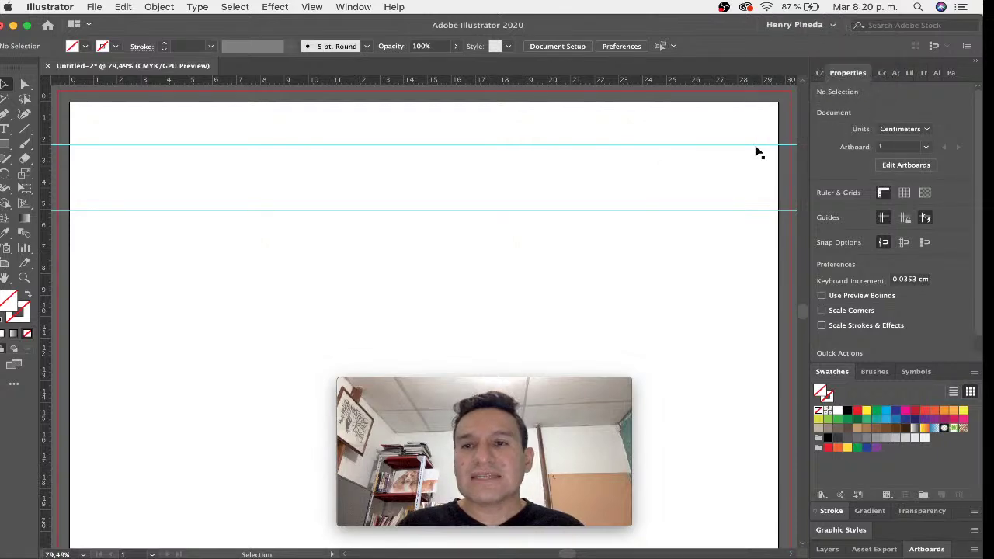
Step: Dock Properties above Swatches, then float it over the canvas and reposition it
mouse_move(847, 73)
left_mouse_down()
mouse_move(640, 114)
mouse_move(813, 128)
left_mouse_up()
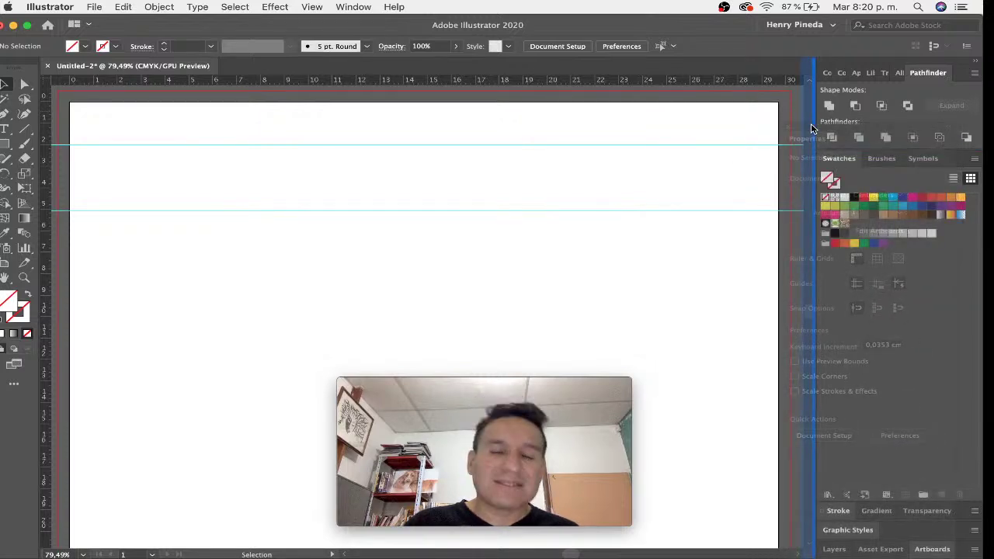
mouse_move(813, 128)
left_mouse_down()
mouse_move(847, 153)
mouse_move(812, 148)
left_mouse_up()
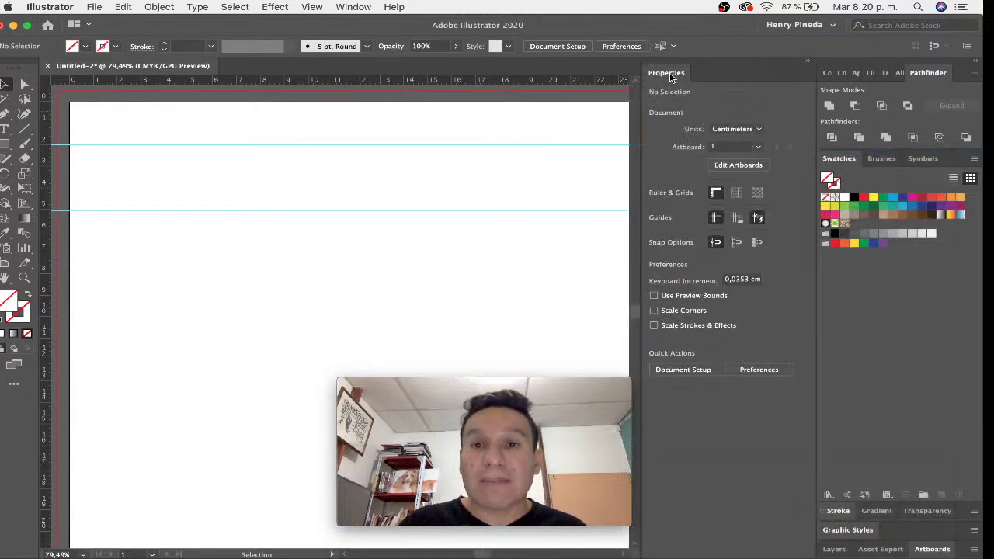
mouse_move(672, 77)
left_mouse_down()
mouse_move(645, 146)
mouse_move(606, 152)
mouse_move(861, 165)
left_mouse_up()
mouse_move(925, 160)
left_mouse_down()
mouse_move(705, 160)
mouse_move(853, 108)
mouse_move(833, 80)
mouse_move(825, 89)
mouse_move(844, 86)
left_mouse_up()
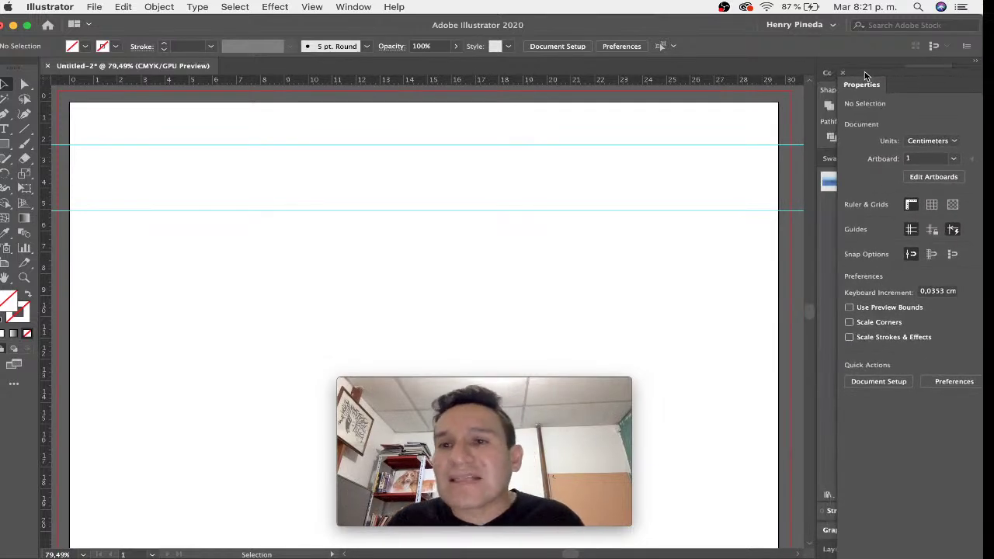
mouse_move(844, 86)
left_mouse_down()
mouse_move(863, 66)
mouse_move(837, 75)
left_mouse_up()
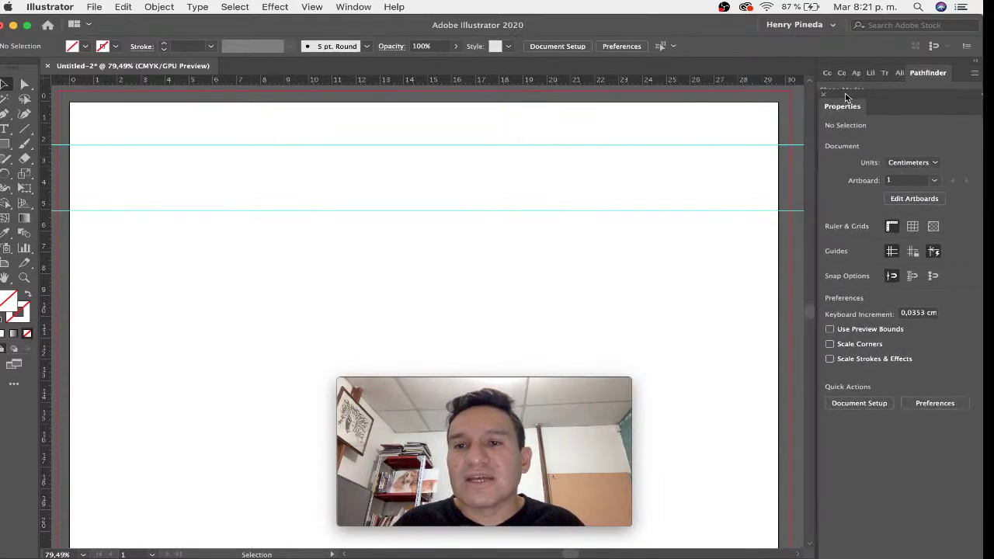
left_click_drag(838, 75, 723, 111)
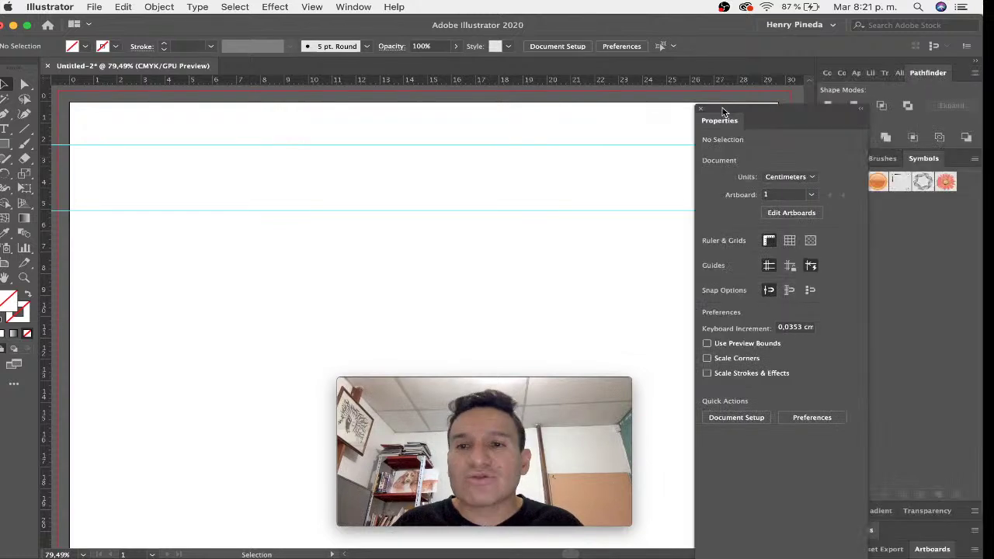
left_click(830, 24)
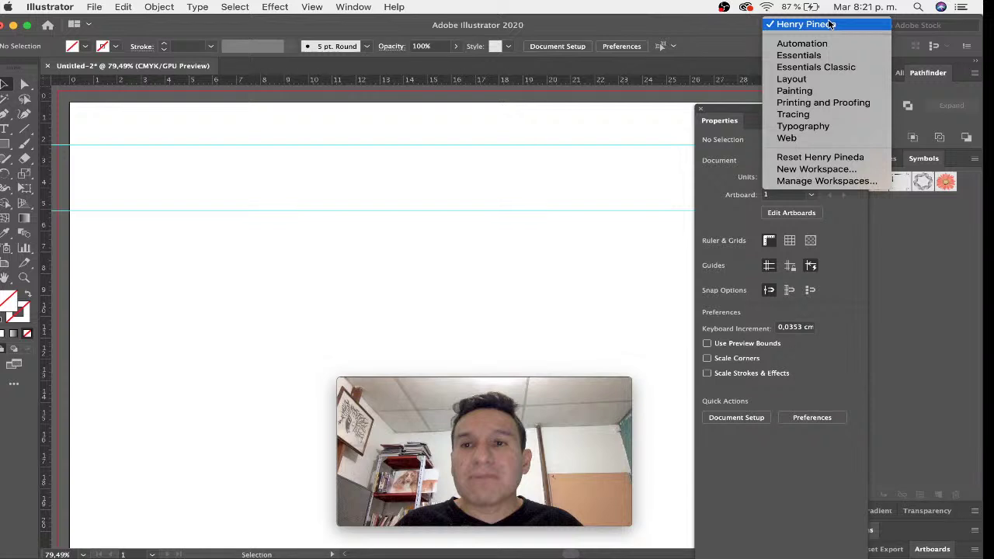
Step: Reset the personal workspace and zoom in, out, and fit the artboard
left_click(839, 158)
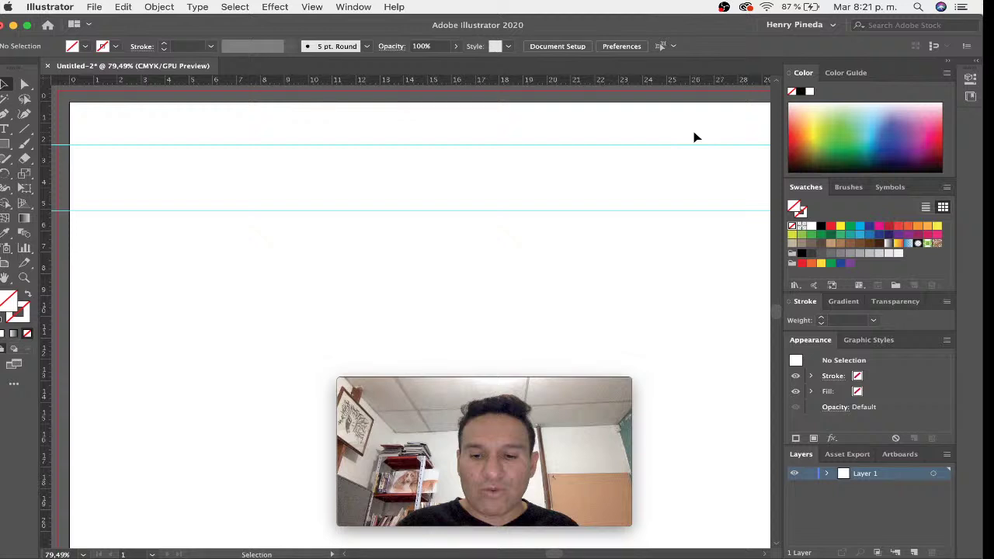
key("super+0")
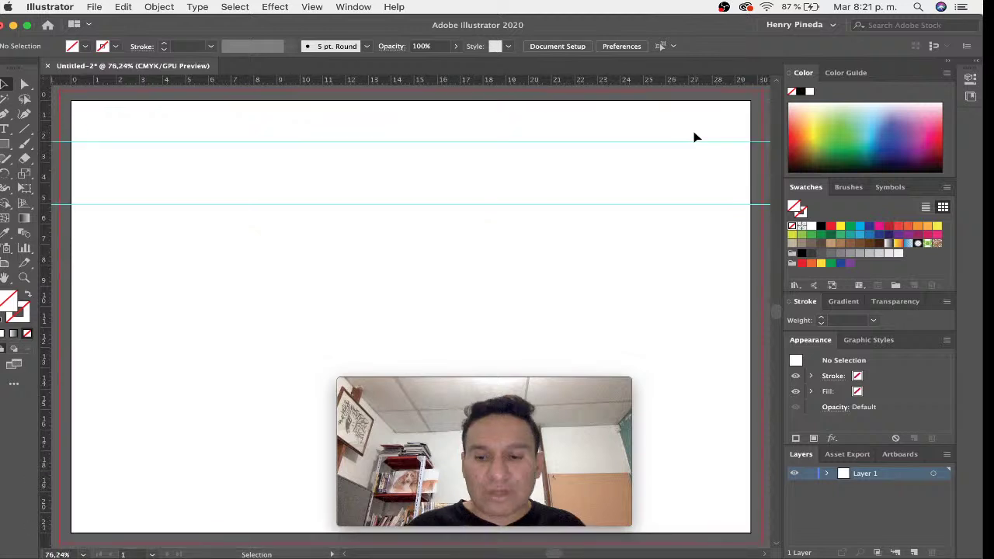
key("super+equal")
key("super+equal")
key("super+equal")
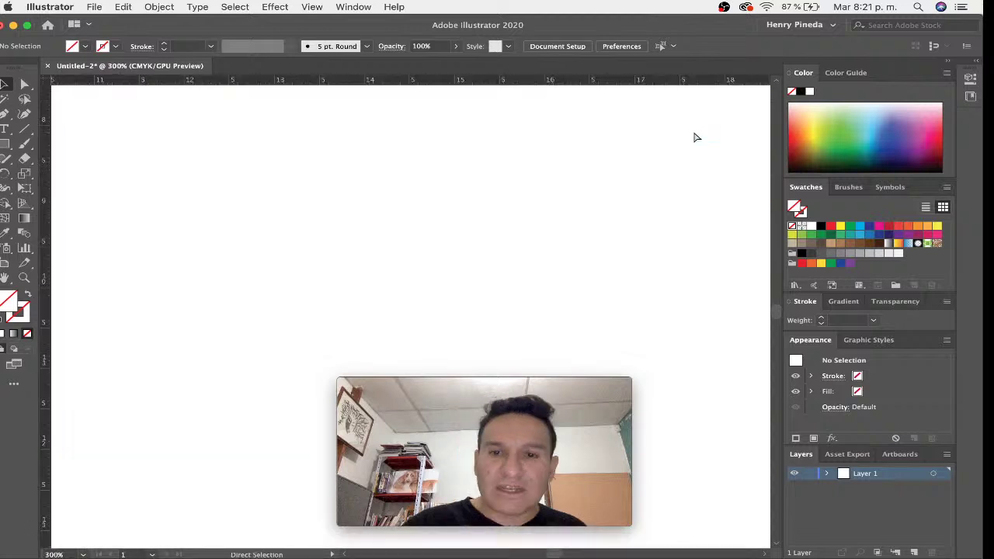
key("super+minus")
key("super+minus")
key("super+minus")
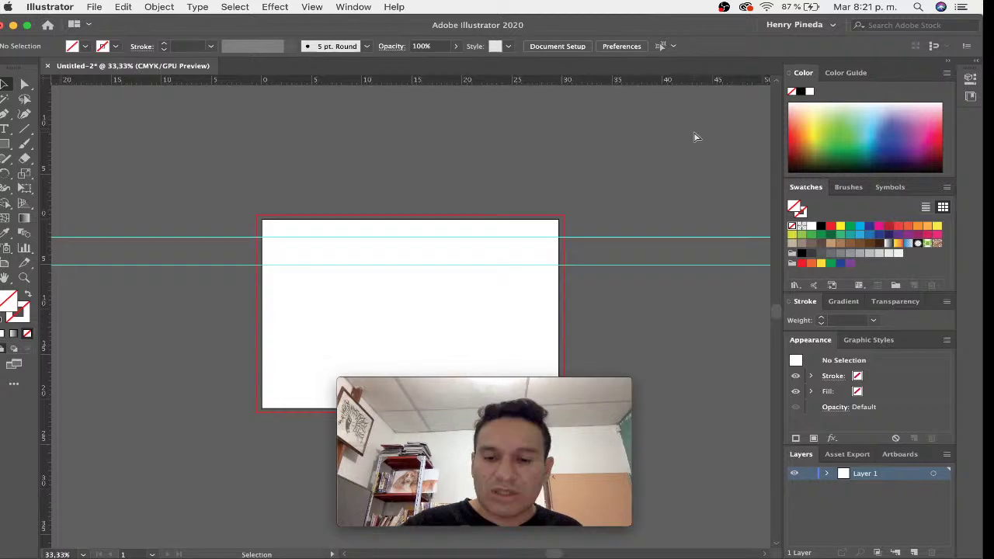
key("super+0")
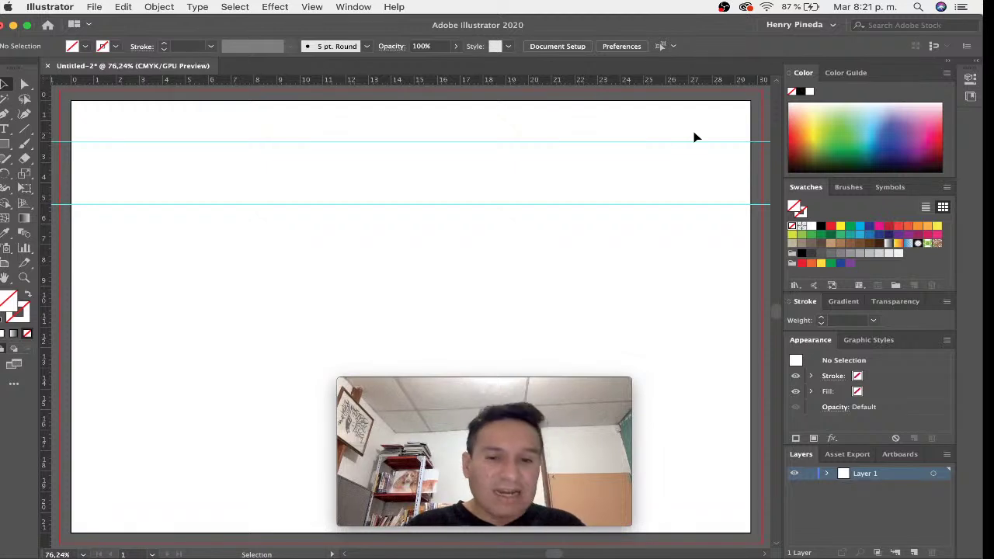
Step: Close Untitled-2 without saving and open Herramientas importantes.ai and leccion 1.ai
left_click(48, 66)
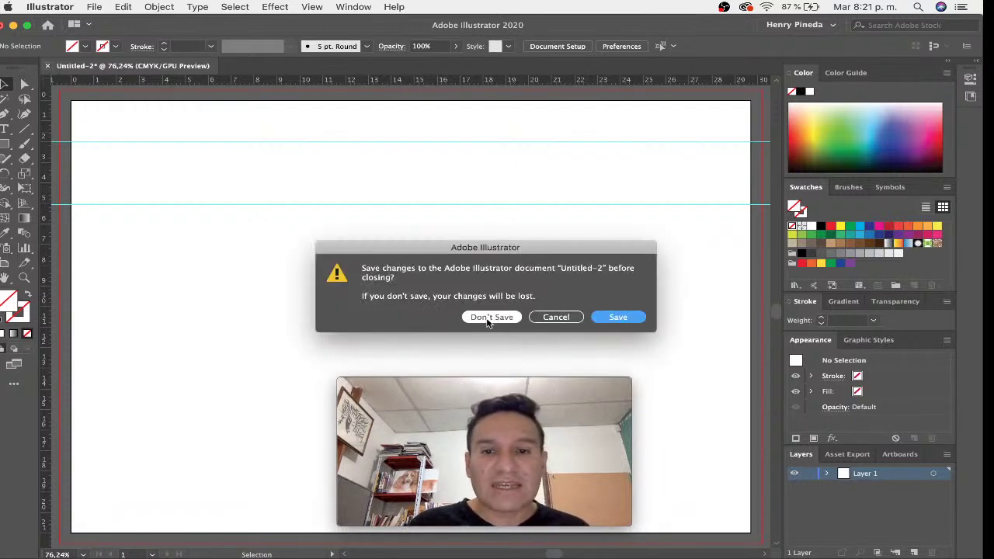
left_click(491, 317)
key("super+Tab")
key("super+Tab")
key("super+Tab")
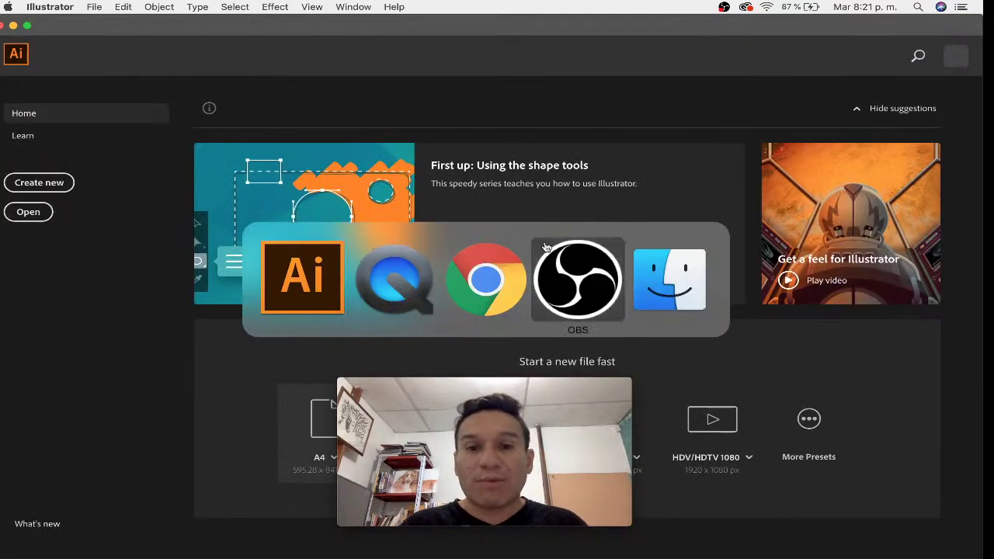
key("super+Tab")
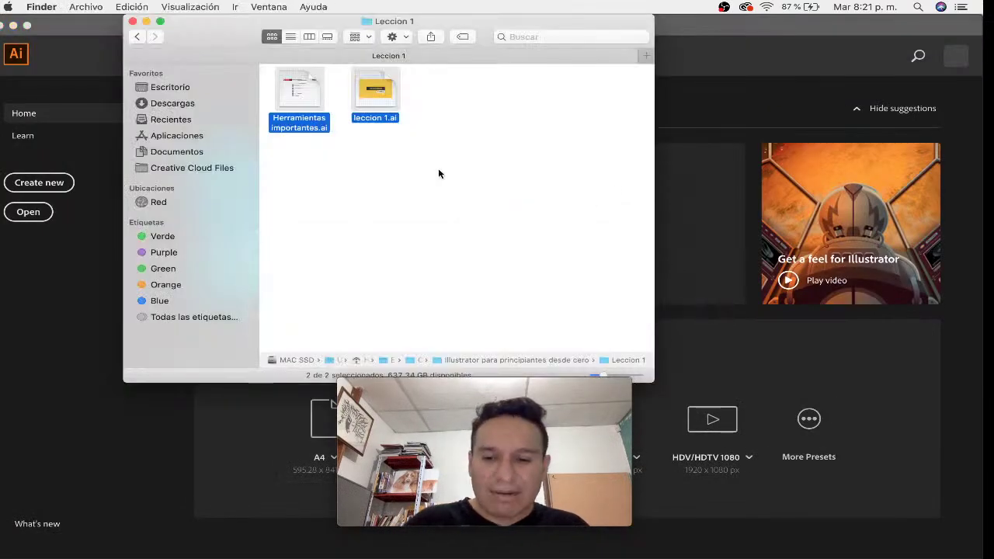
key("super+Tab")
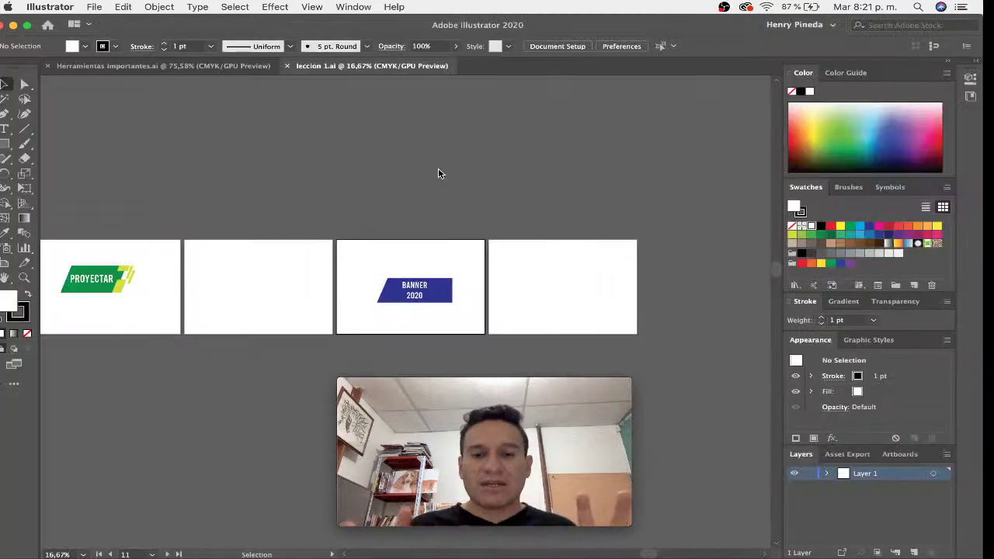
Step: Switch to Herramientas importantes.ai and go to artboard 1 listing the most-used tools
left_click(189, 67)
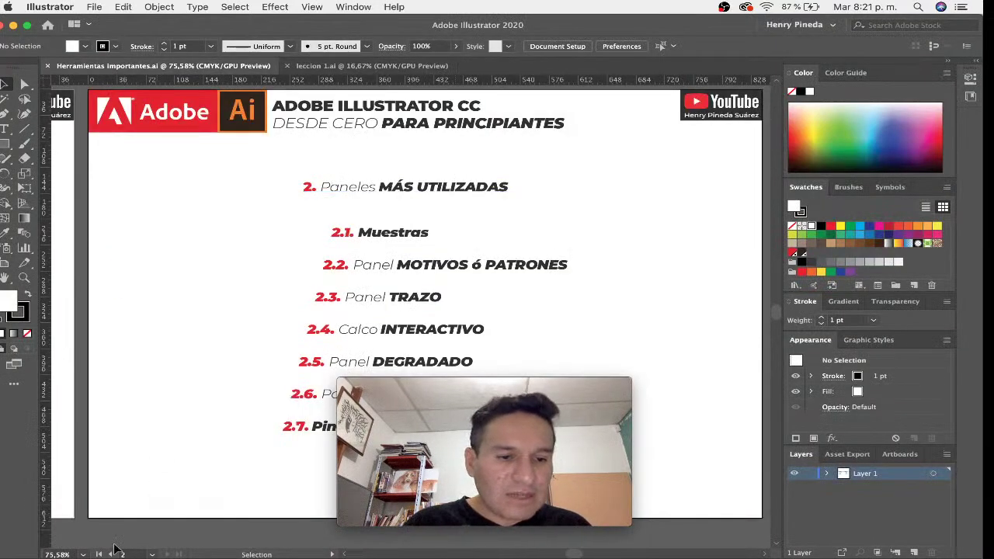
left_click(105, 518)
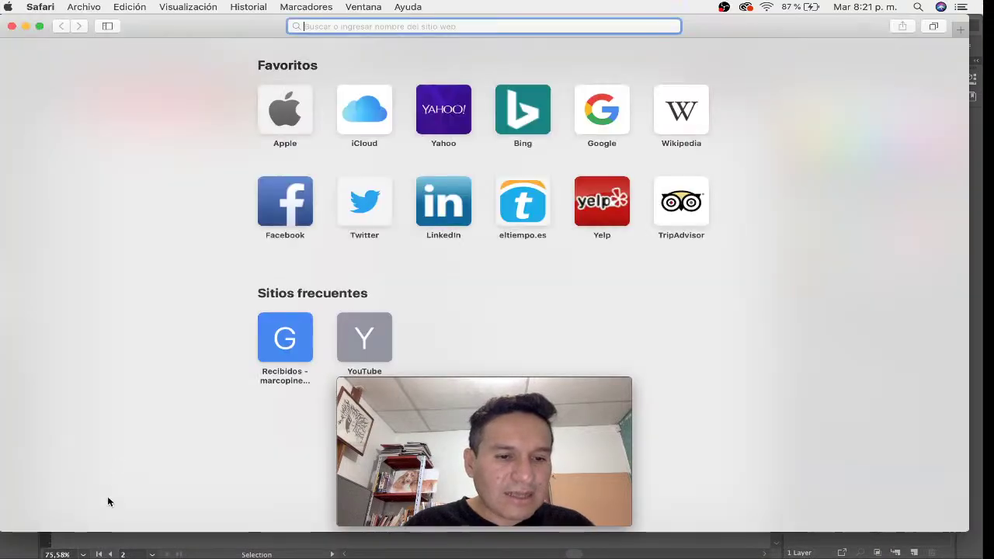
left_click(98, 536)
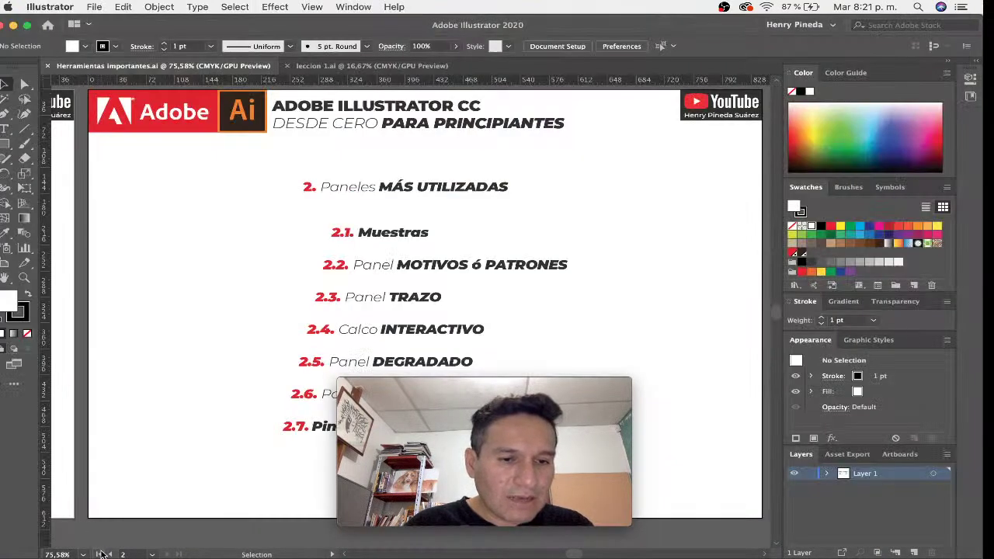
left_click(101, 553)
left_click(510, 387)
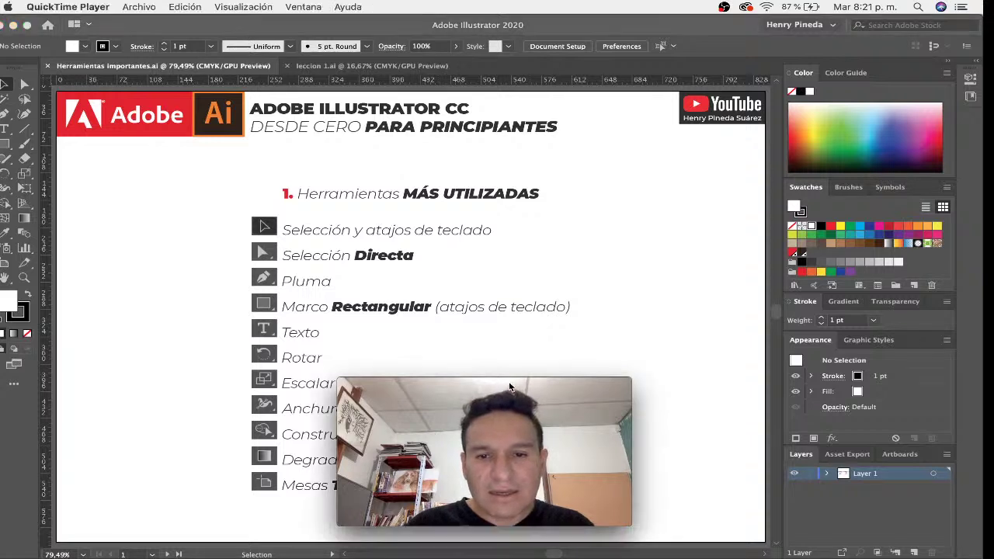
left_click_drag(511, 387, 869, 419)
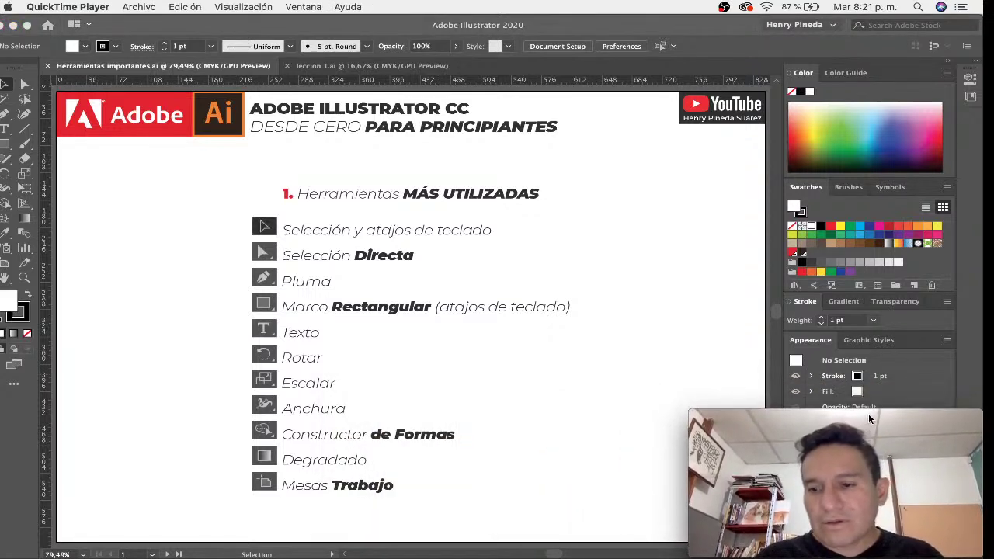
left_click(606, 354)
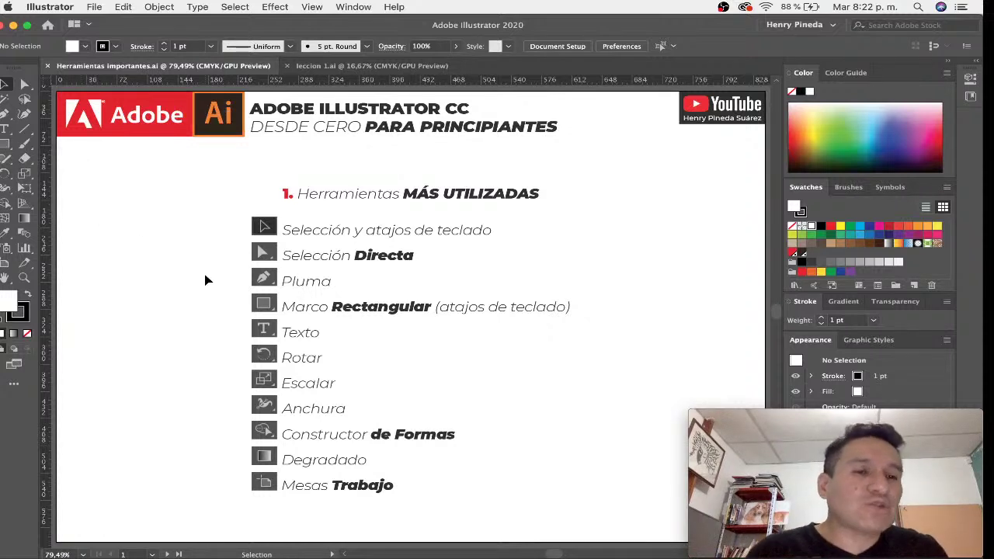
Step: Review the Anchor Point and Shape Builder tools, then show artboard 2, Paneles MÁS UTILIZADAS
left_click(5, 115)
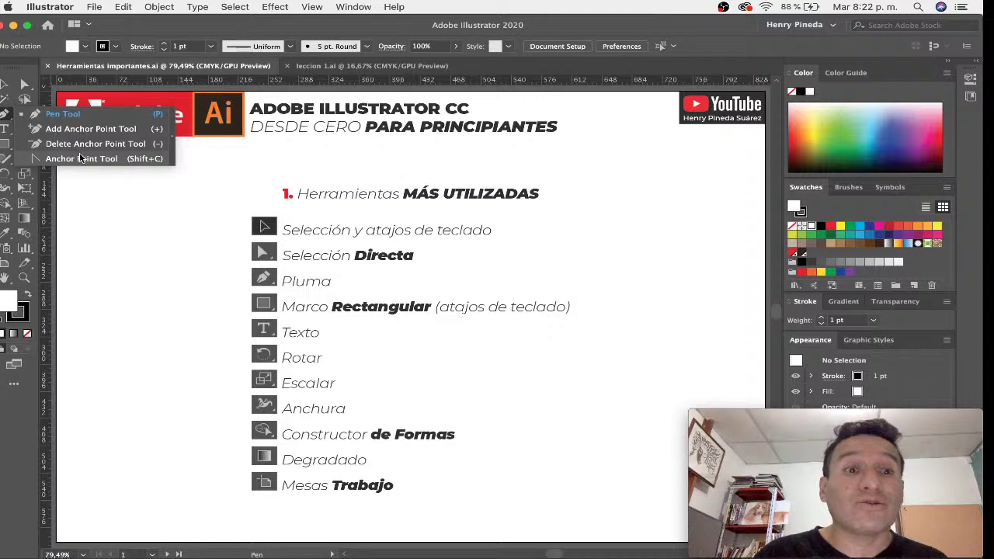
left_click(23, 158)
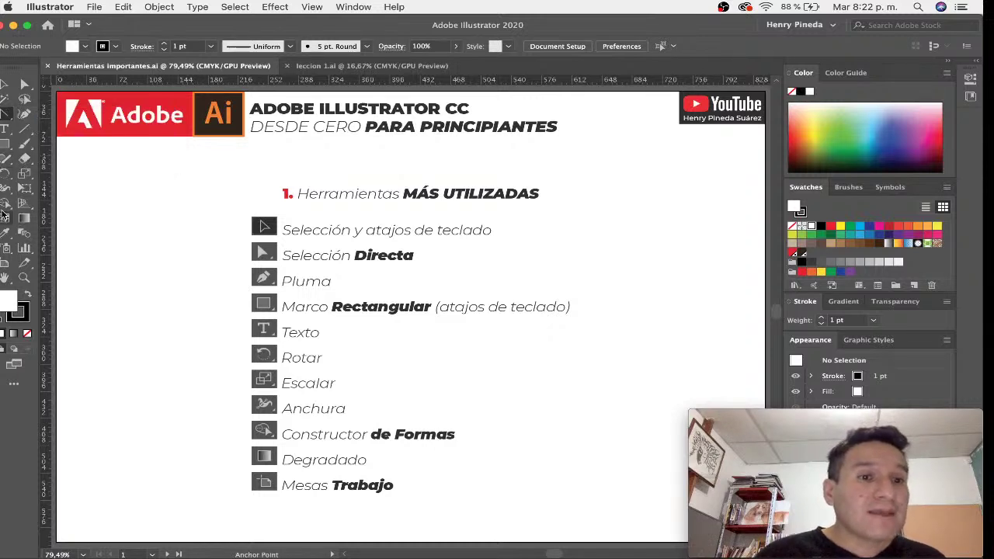
left_click(7, 204)
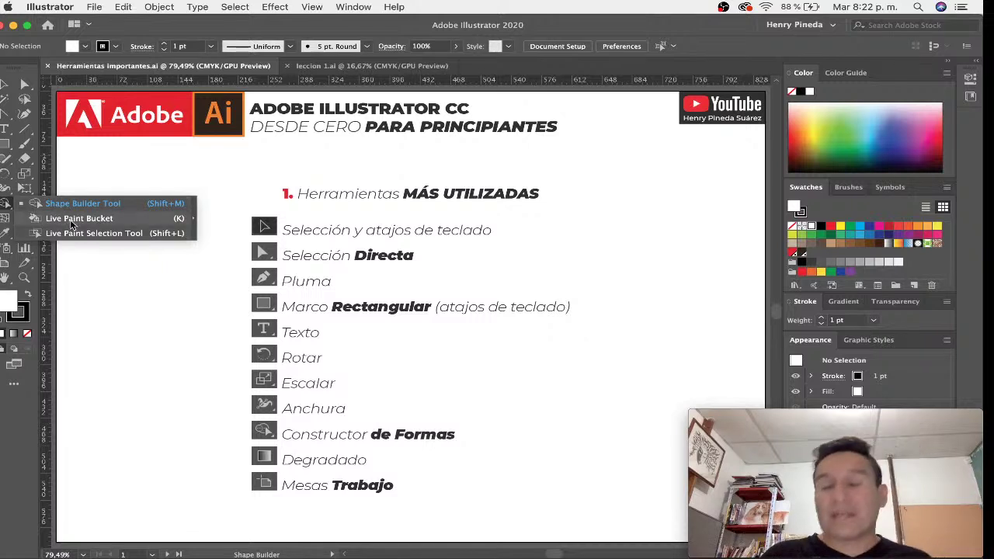
left_click(4, 207)
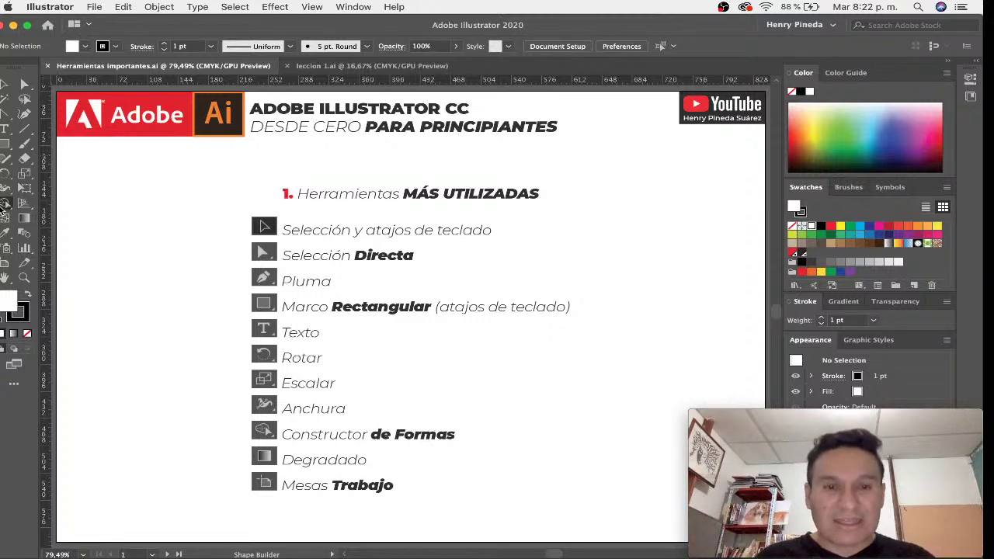
key("v")
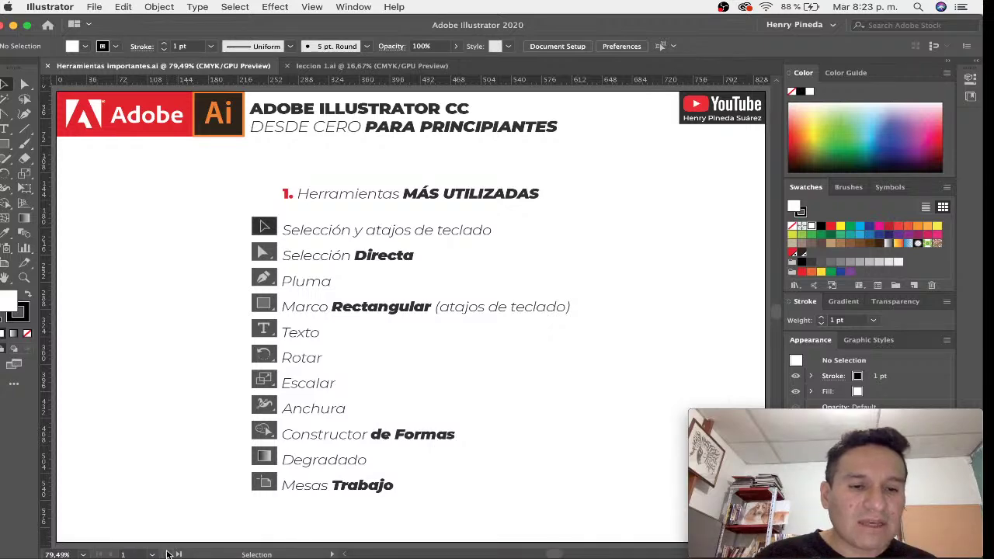
left_click(167, 553)
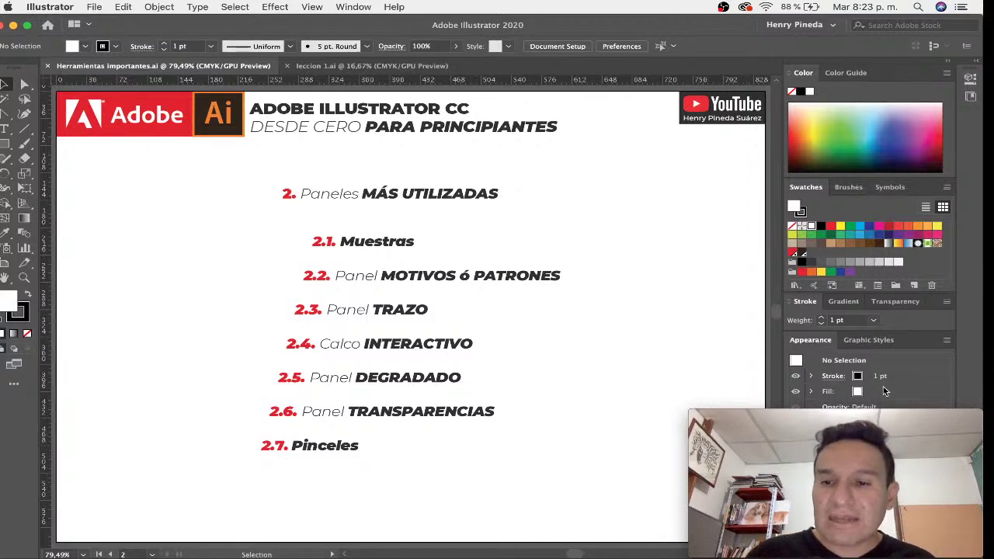
Step: Expand the Stroke panel to show 1 pt weight, cap, corner, dash and arrowhead options
left_click_drag(858, 420, 81, 473)
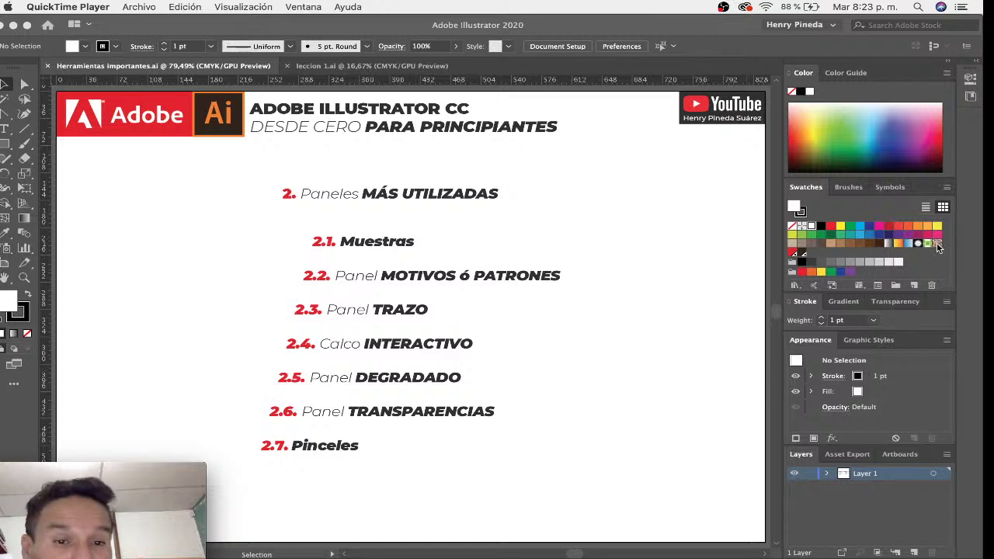
left_click(802, 303)
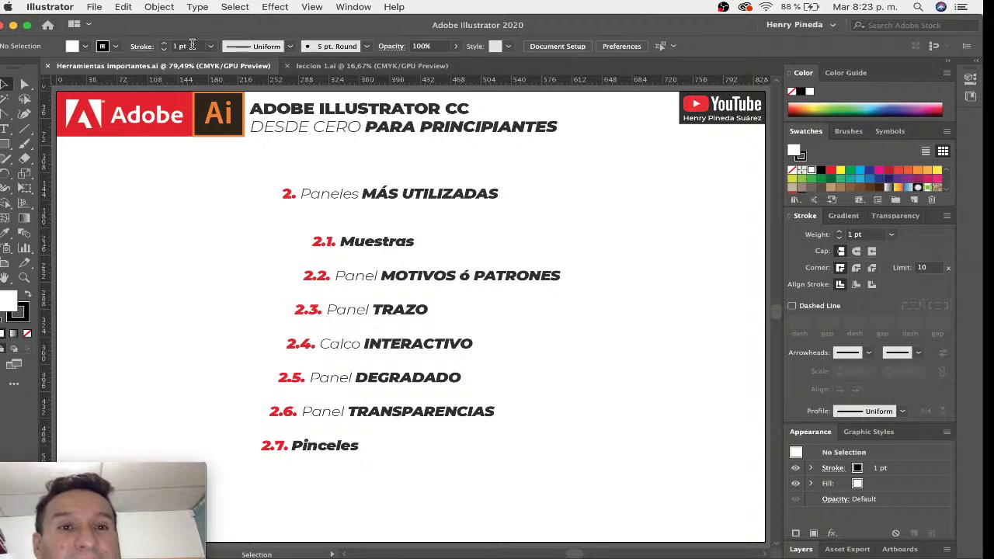
Step: Open the Image Trace panel, move it right, and show the Gradient controls
left_click(342, 7)
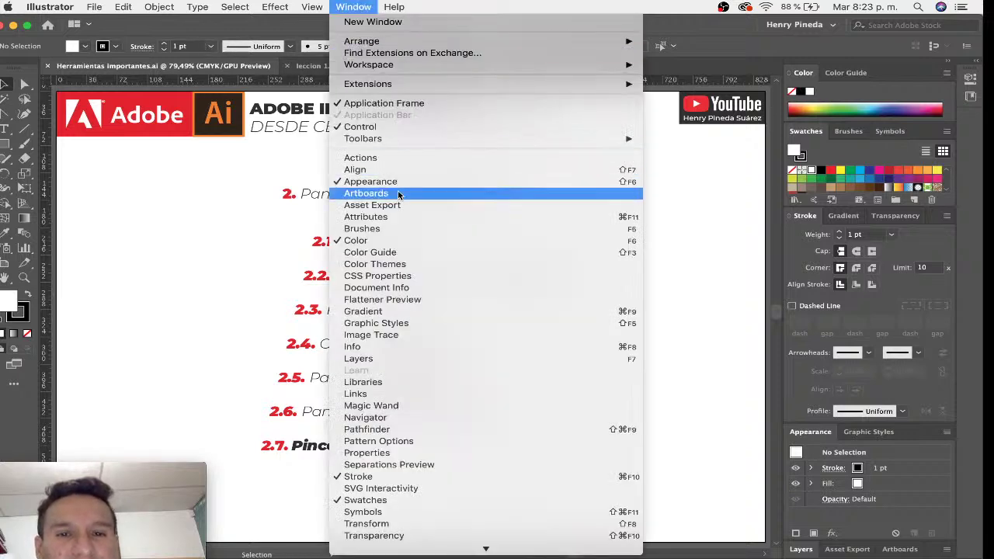
left_click(432, 336)
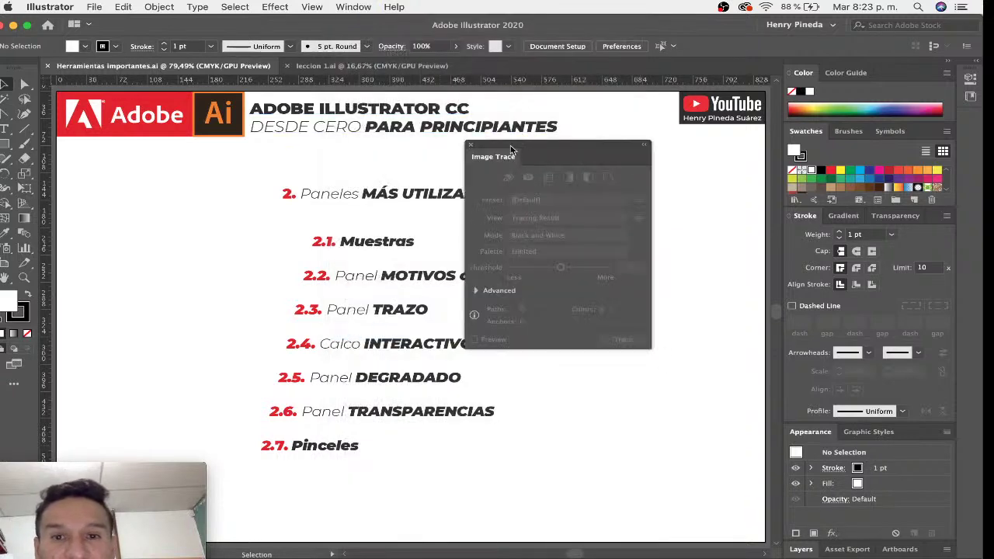
left_click_drag(511, 145, 589, 152)
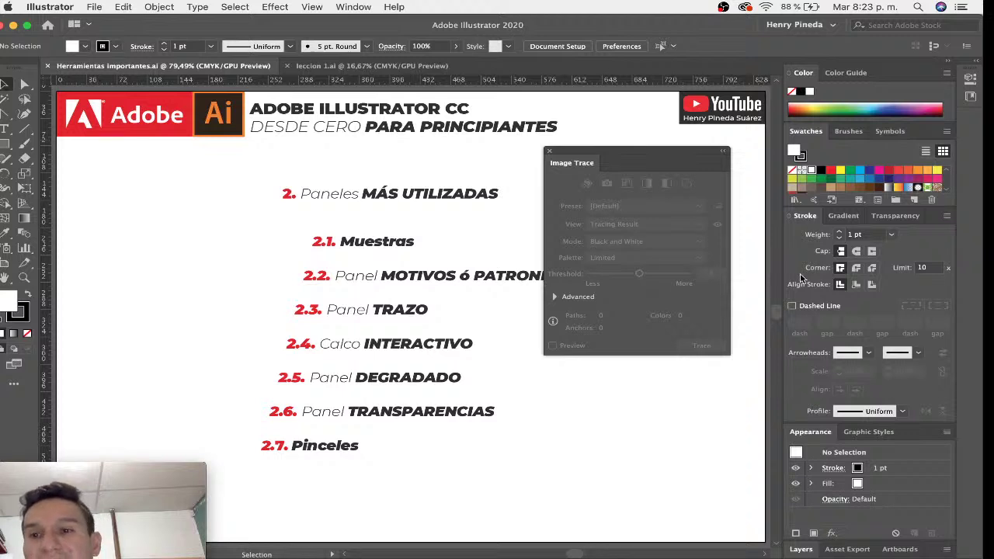
left_click(836, 217)
Step: Show the Transparency and Brushes panels and close the Image Trace panel
left_click(353, 6)
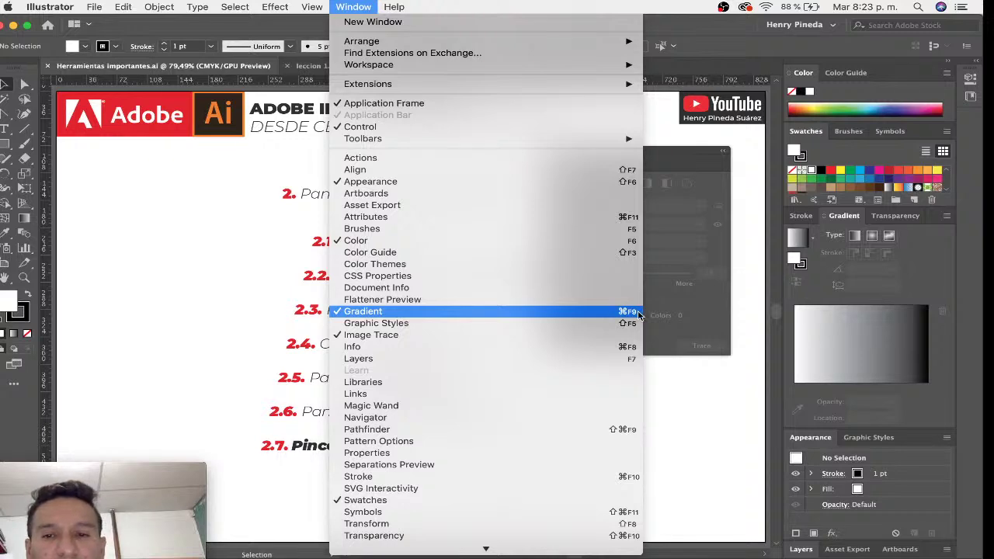
left_click(703, 311)
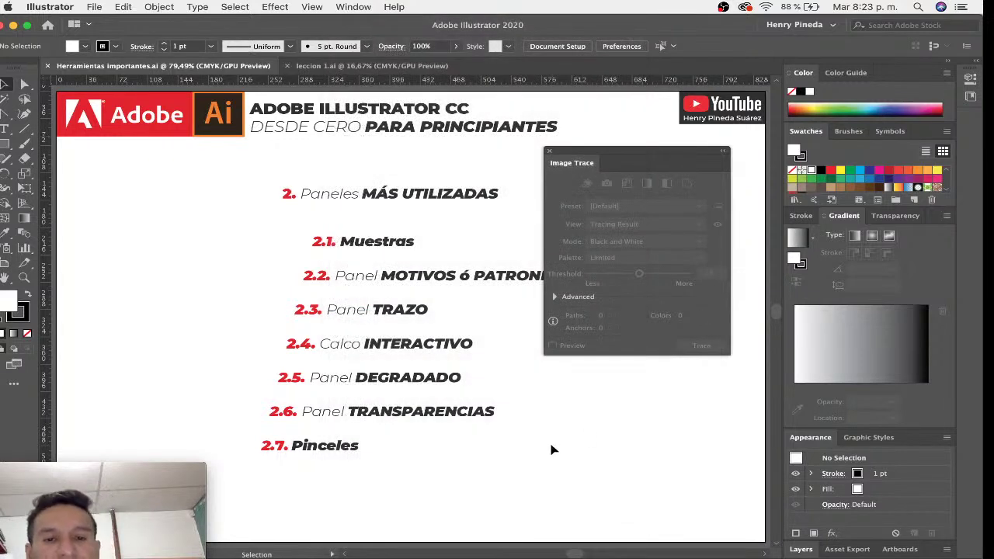
left_click(905, 218)
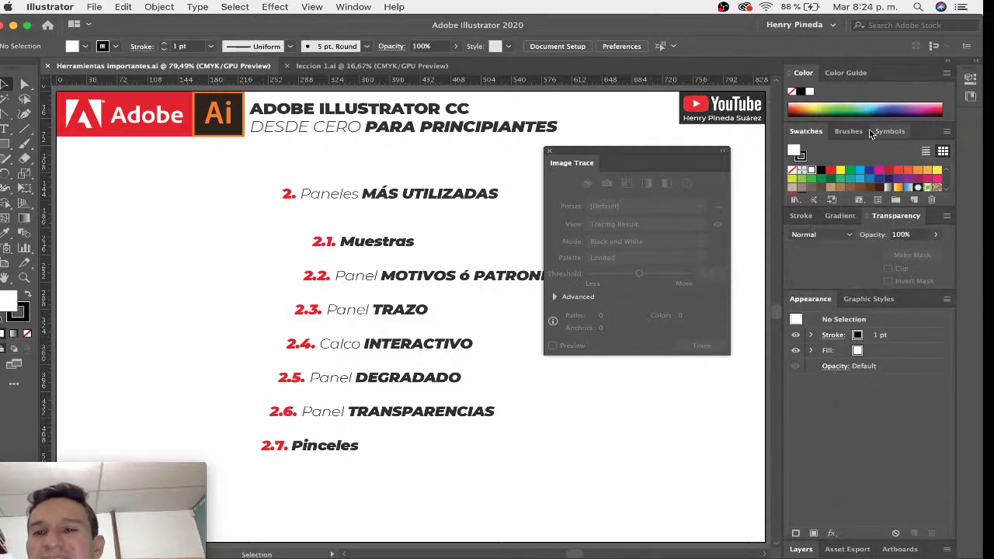
left_click(859, 133)
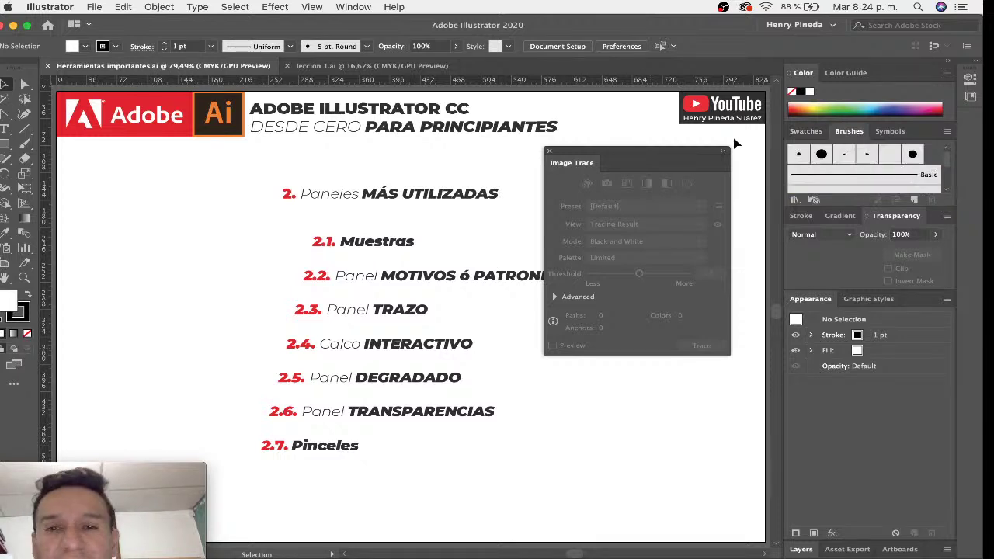
left_click(550, 152)
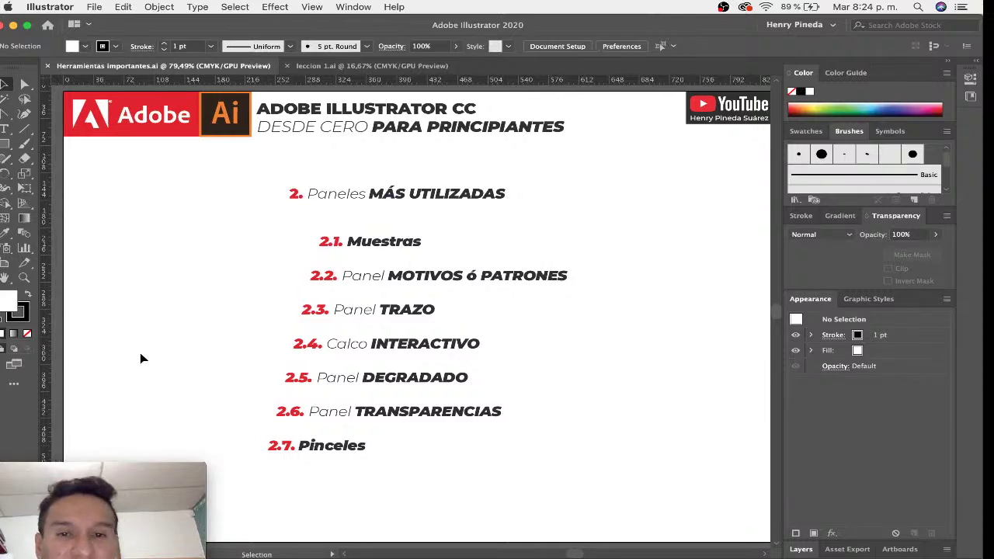
Step: Scroll across the artboards of Herramientas importantes.ai to review them
scroll(142, 359, "left", 10)
scroll(141, 359, "left", 10)
scroll(141, 358, "left", 5)
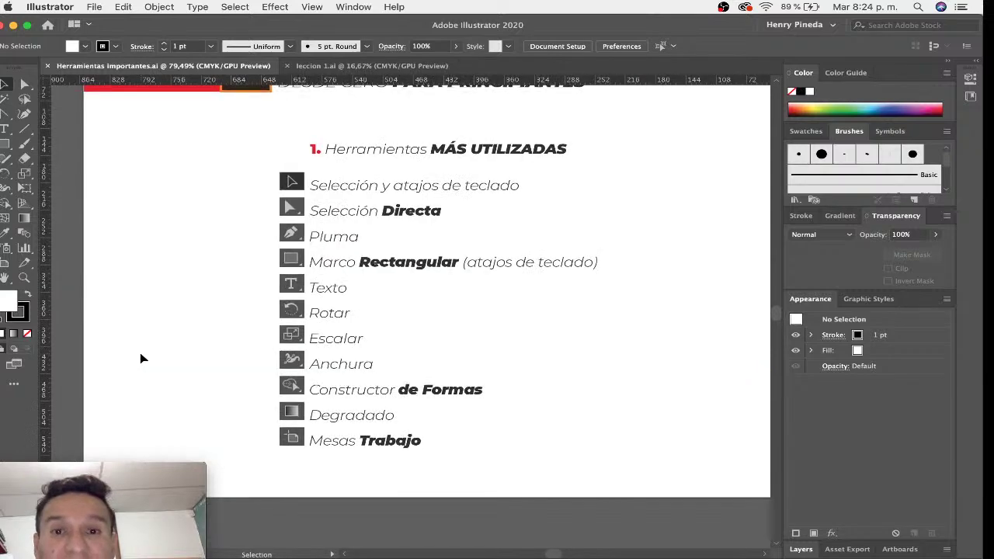
scroll(141, 358, "up", 2)
scroll(141, 359, "right", 5)
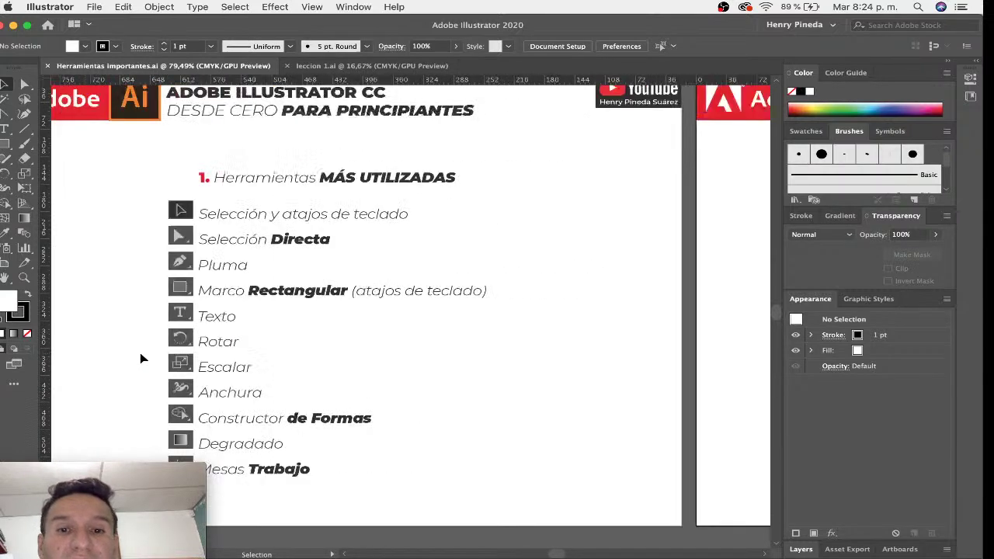
scroll(141, 359, "right", 6)
scroll(141, 358, "right", 4)
scroll(142, 359, "right", 1)
scroll(604, 350, "right", 6)
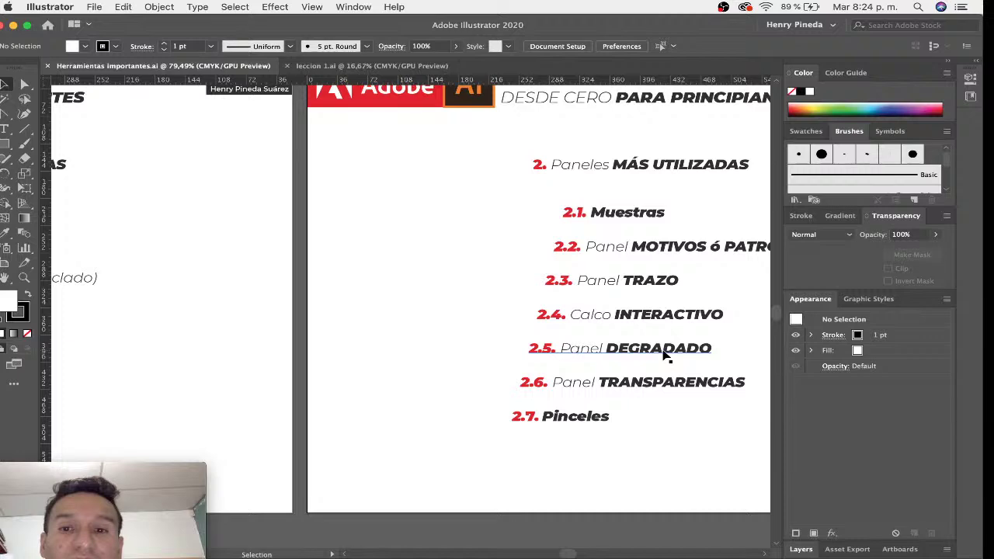
scroll(665, 357, "right", 9)
scroll(665, 357, "left", 1)
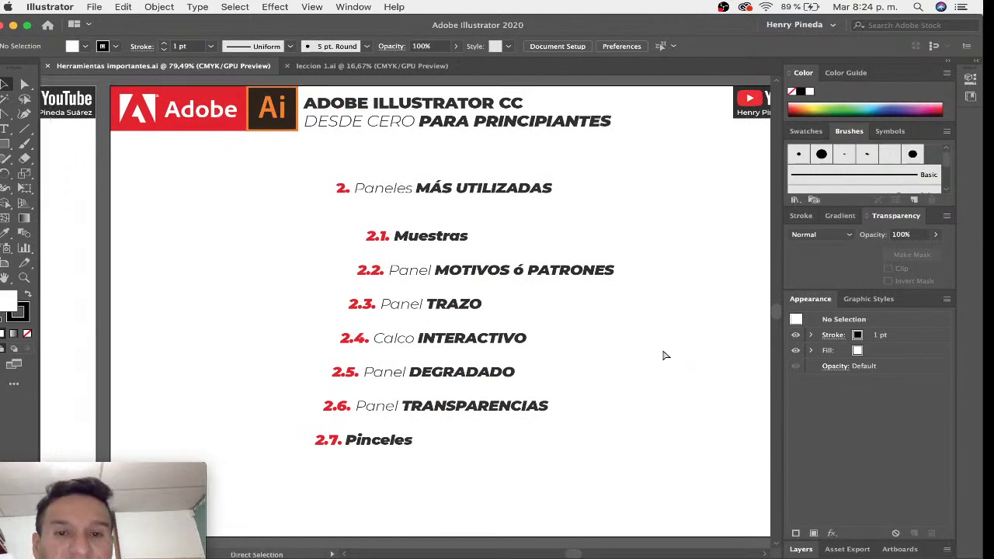
Step: Close Herramientas importantes.ai and jump to artboard 1 of leccion 1.ai
key("super+w")
mouse_move(165, 465)
left_mouse_down()
mouse_move(784, 342)
mouse_move(916, 374)
mouse_move(945, 404)
left_mouse_up()
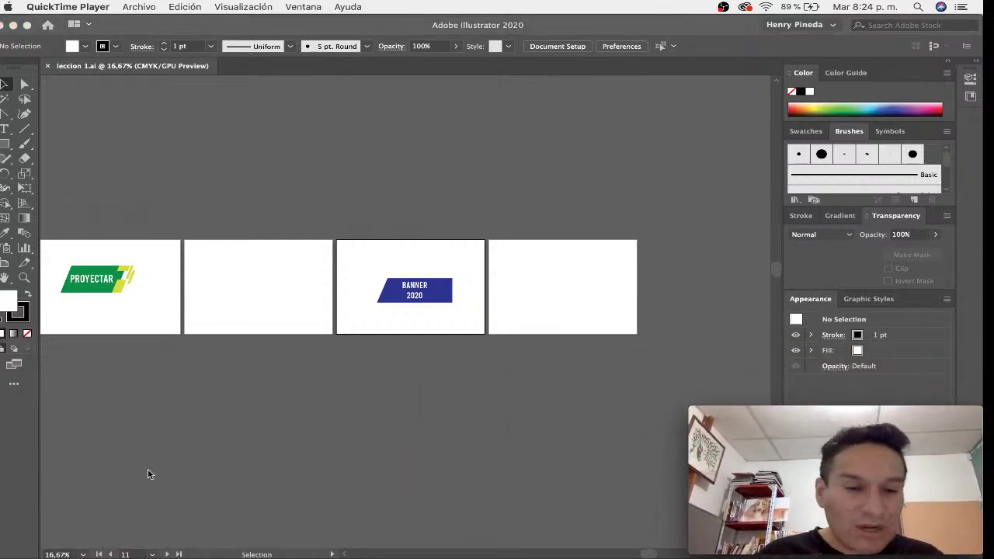
left_click(105, 547)
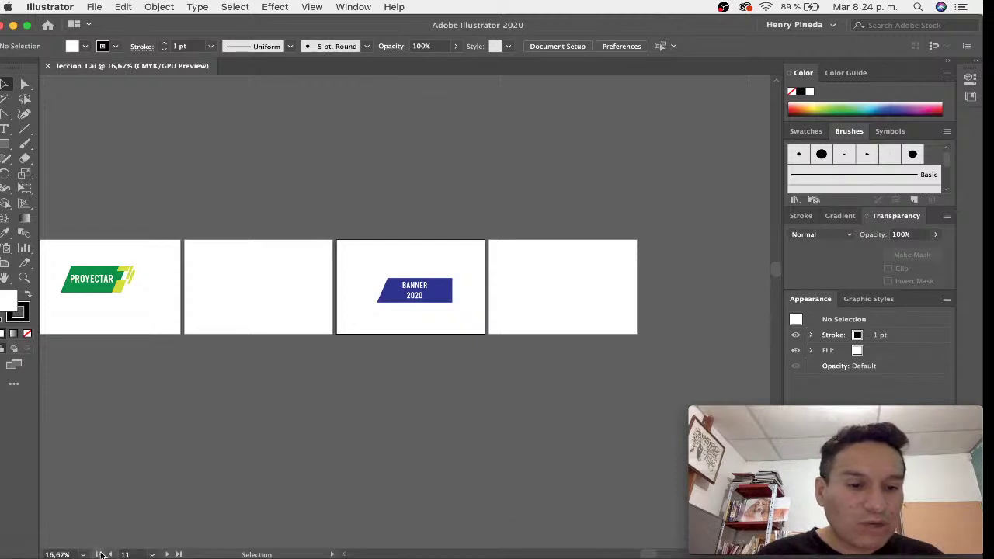
left_click(101, 554)
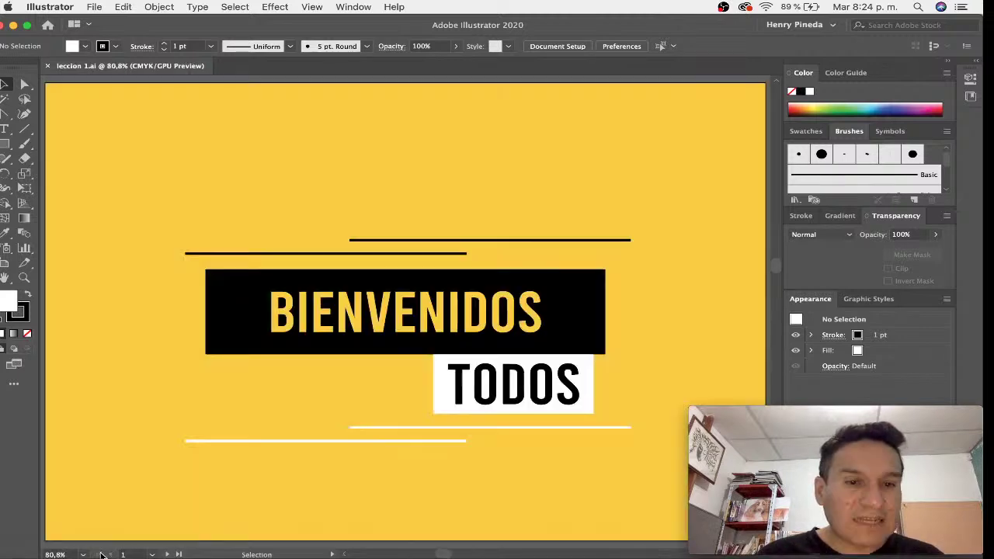
Step: Sample the artboard's yellow background as the fill colour with the Eyedropper
left_click(195, 393)
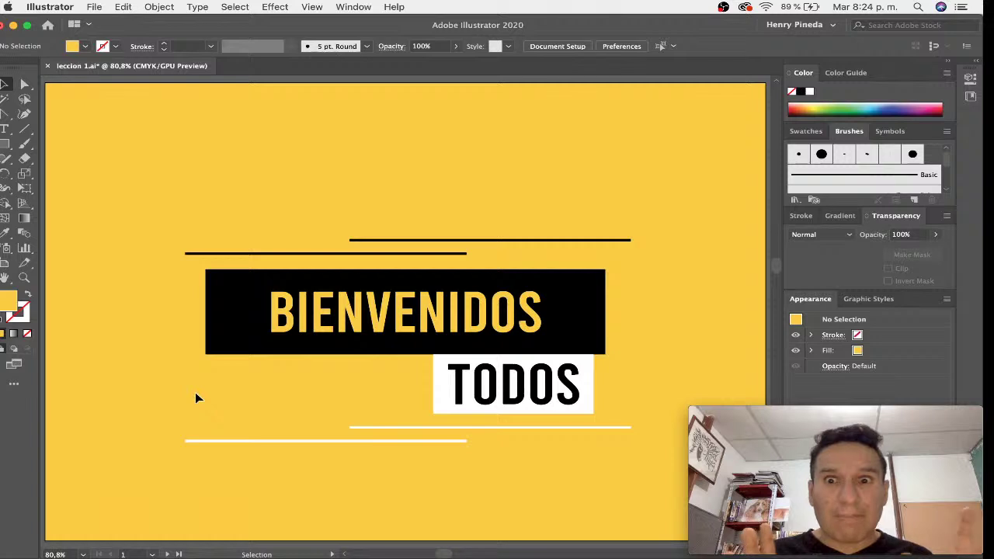
key("space")
scroll(380, 326, "down", 1)
scroll(380, 326, "down", 1)
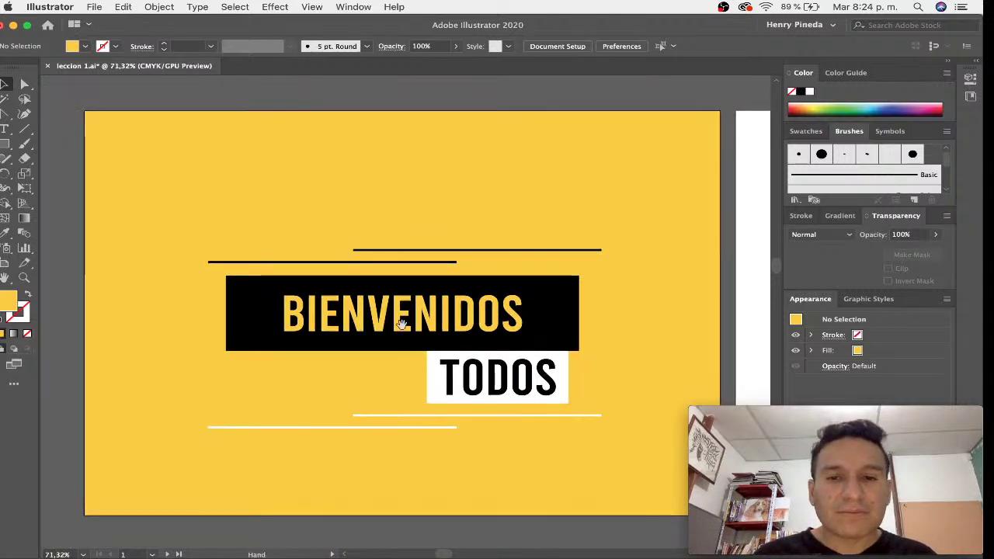
left_click_drag(402, 325, 374, 325)
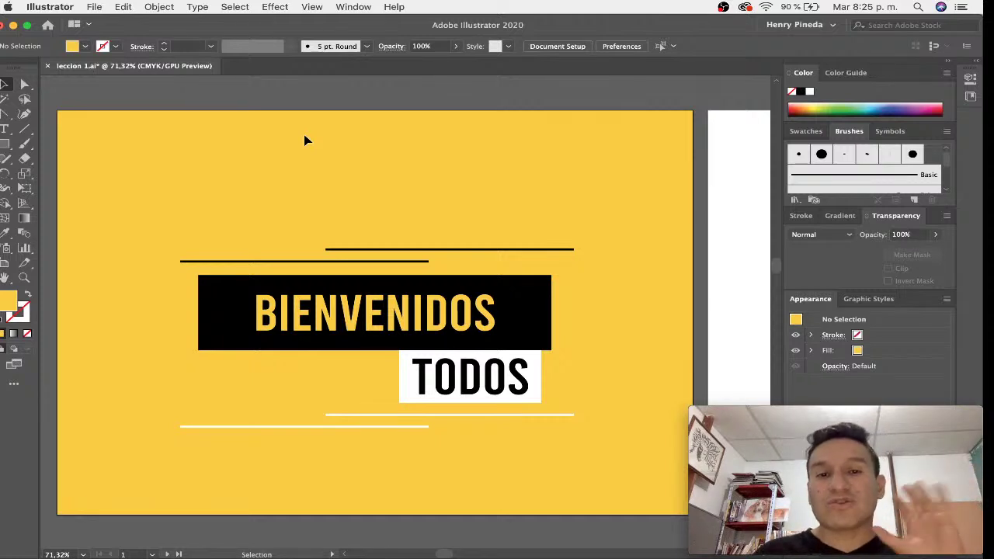
Step: Zoom out to see the yellow artboard beside the blank second artboard
key("super+minus")
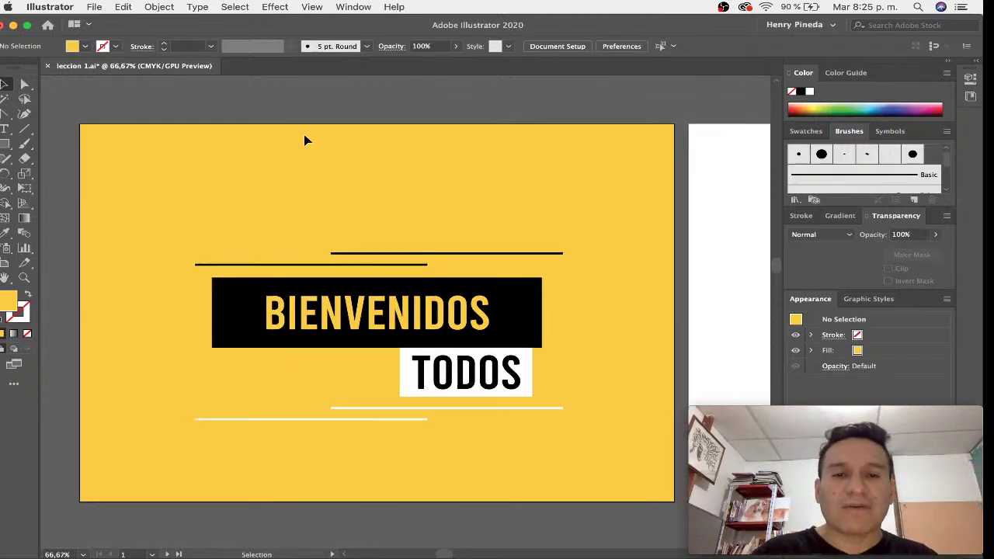
scroll(383, 169, "down", 2)
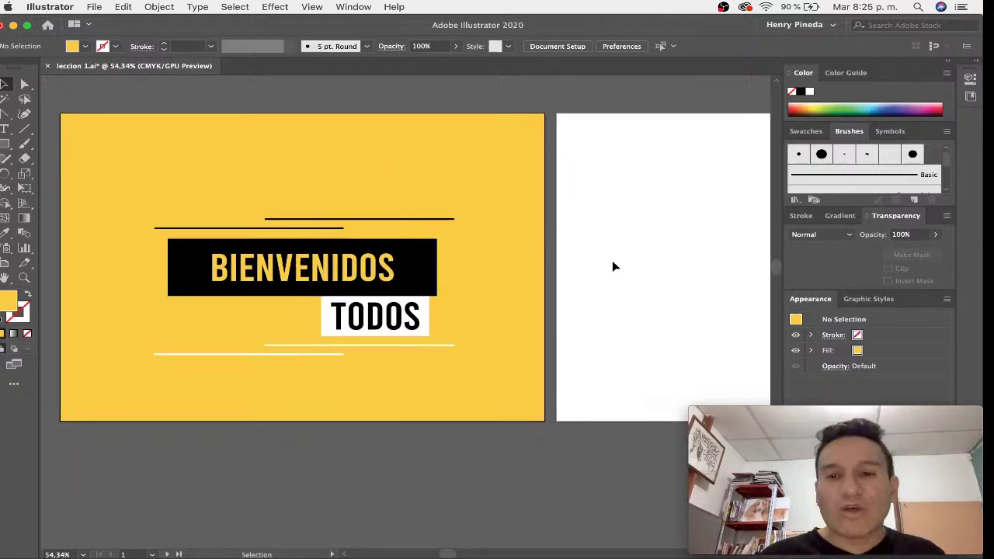
scroll(469, 256, "down", 1)
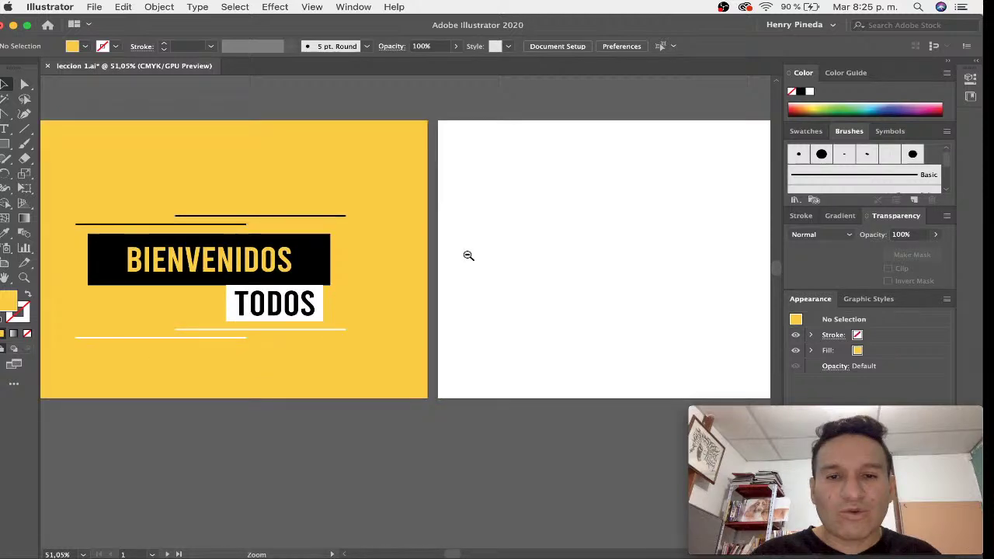
scroll(468, 256, "down", 5)
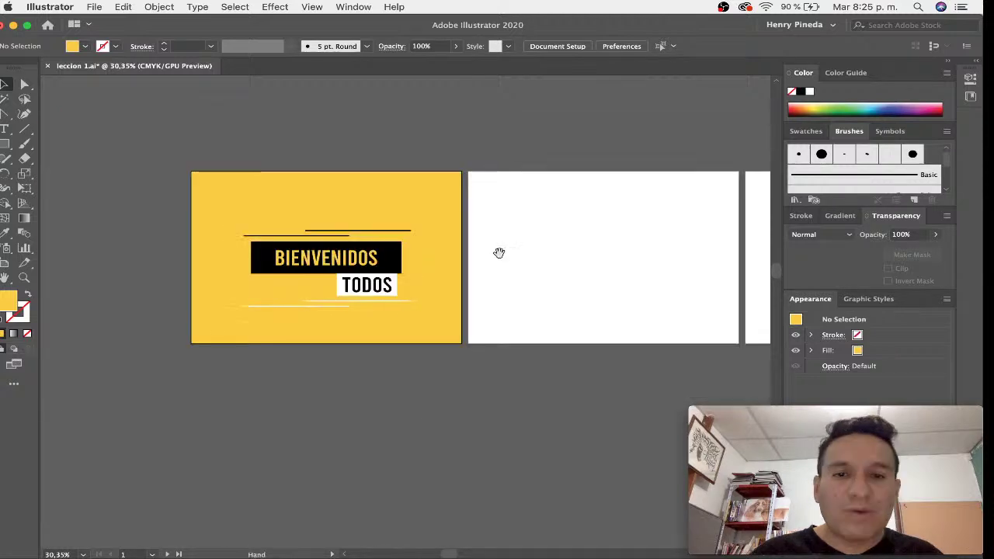
scroll(542, 252, "up", 1)
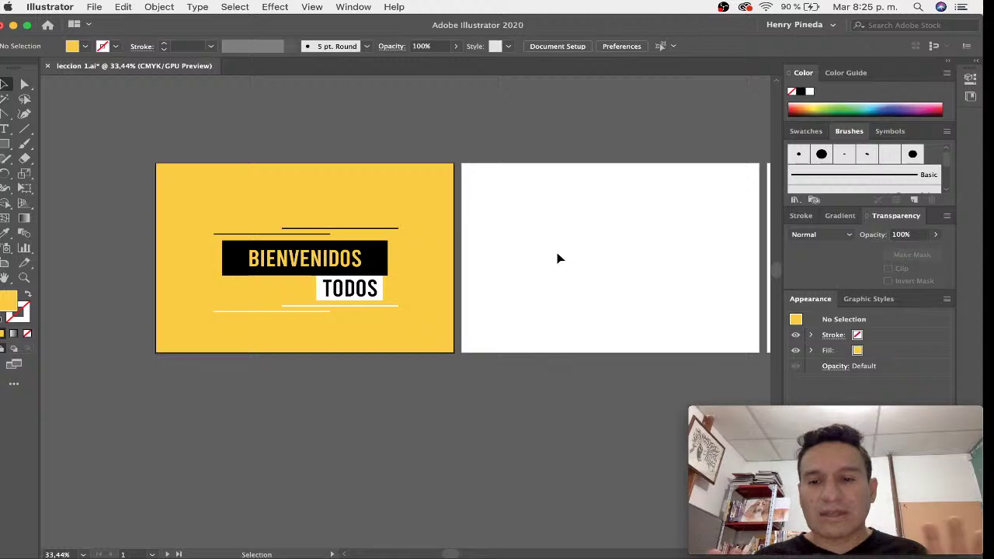
Step: Toggle all panels with Tab and only side panels with Shift+Tab, then restore them
key("Tab")
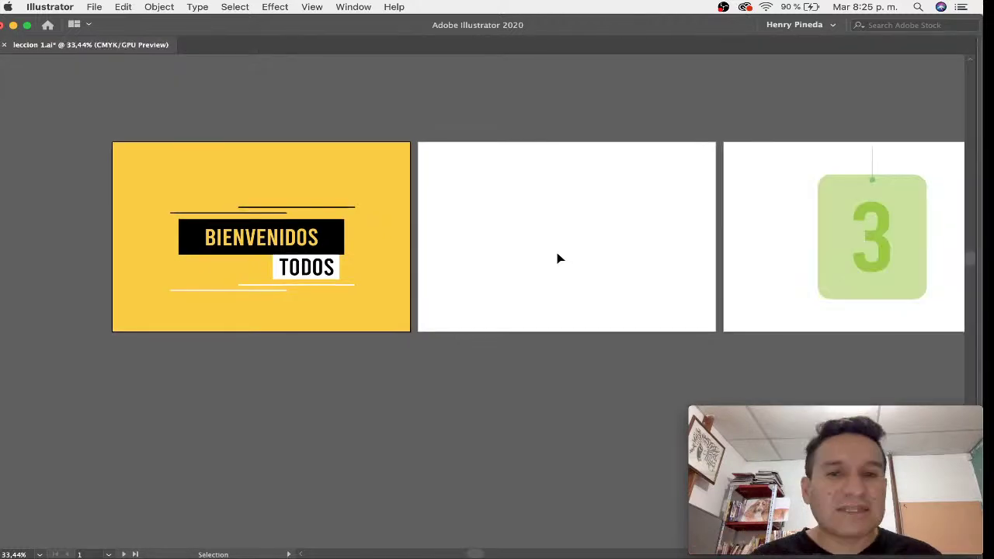
key("Tab")
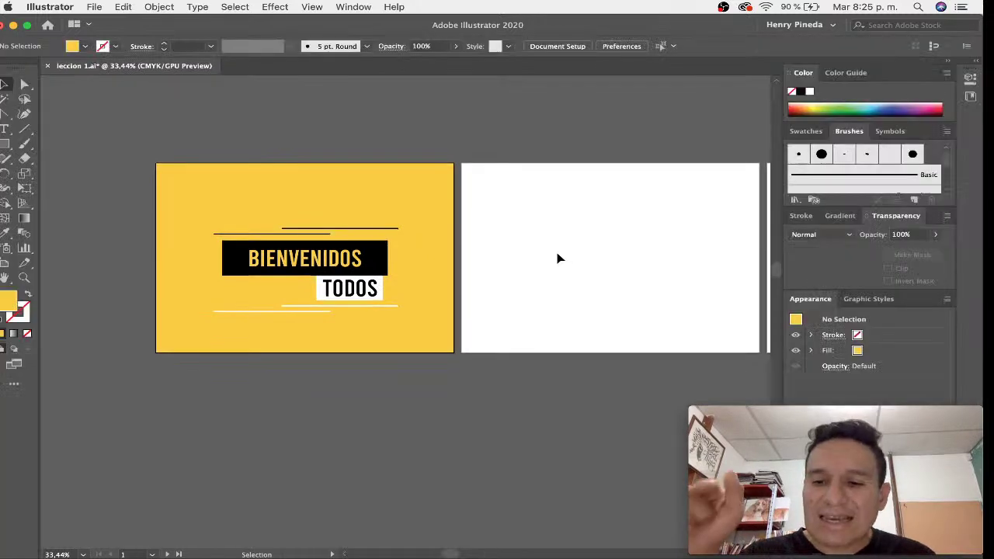
key("Tab")
key("Tab")
key("Tab")
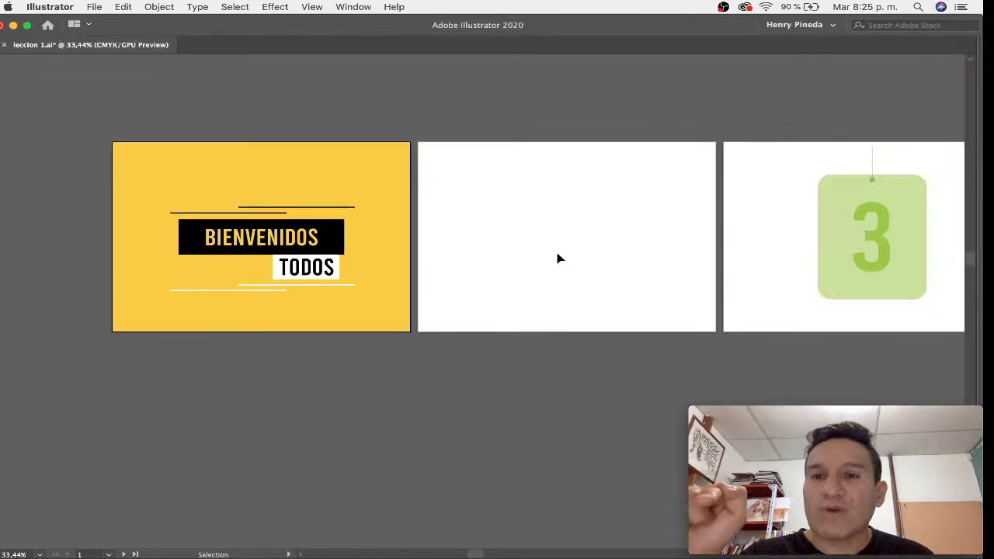
key("Tab")
key("shift+Tab")
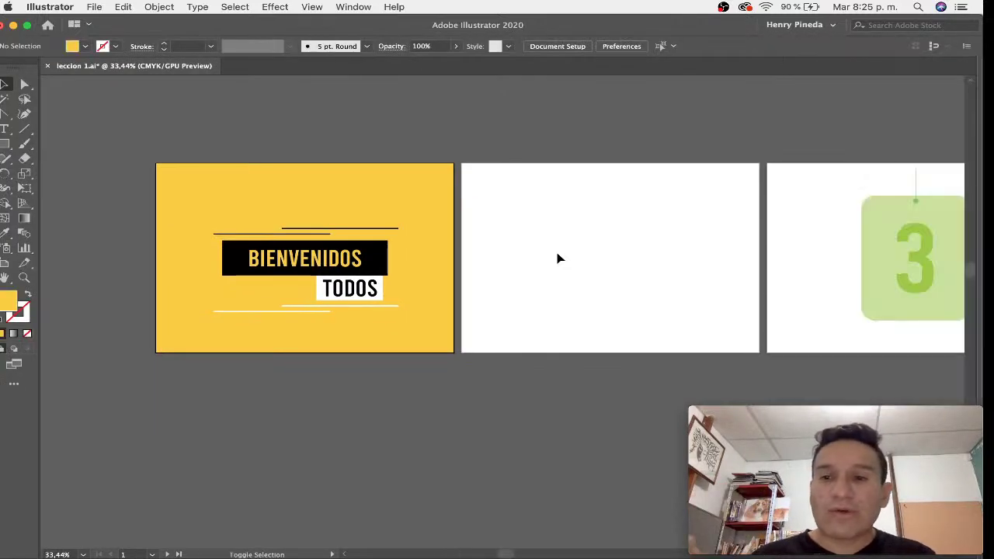
key("shift+Tab")
key("shift+Tab")
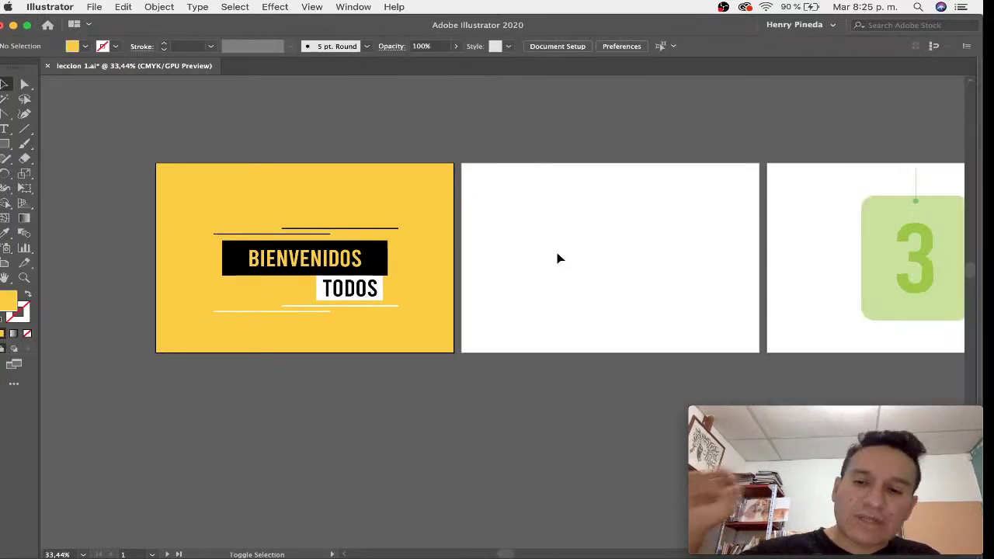
key("shift+Tab")
key("shift+Tab")
key("shift+Tab")
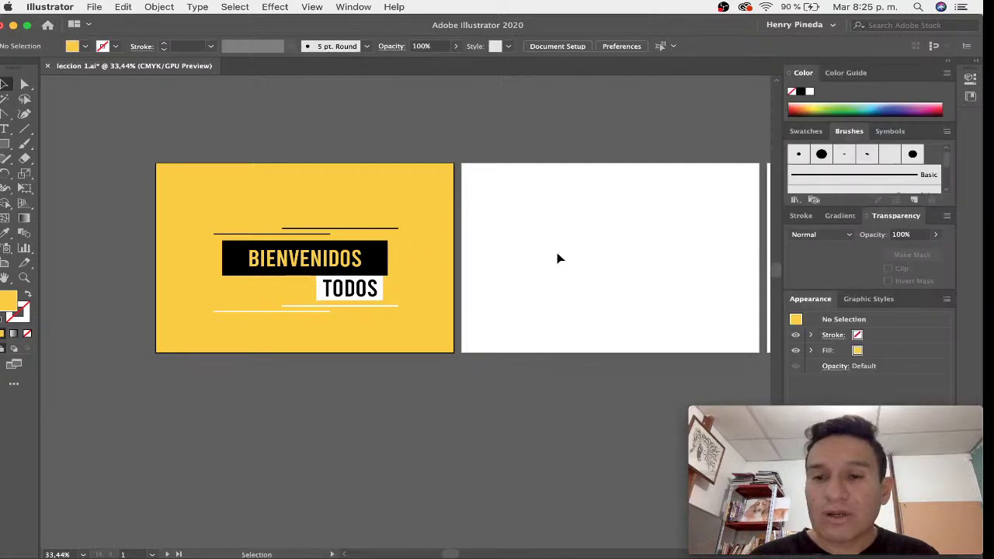
key("Tab")
key("Tab")
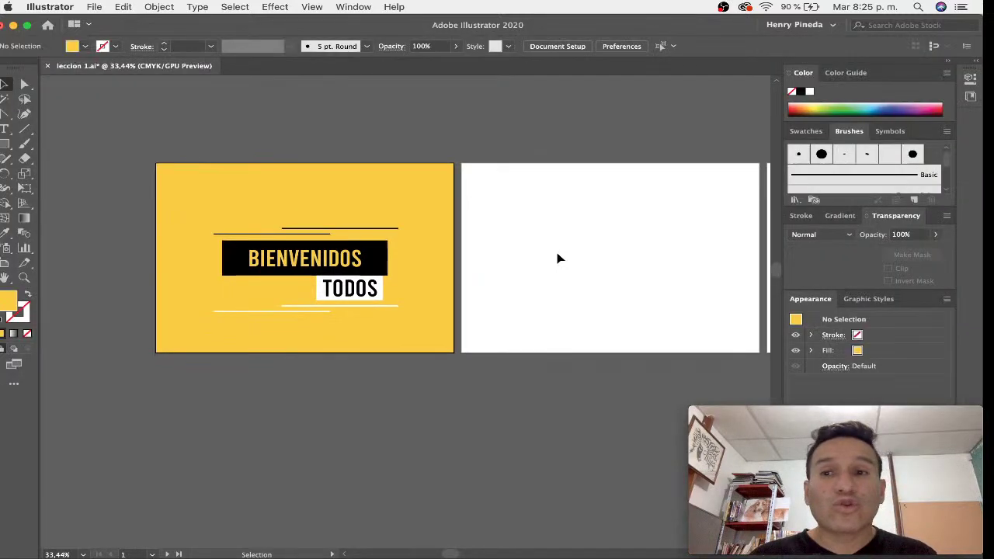
Step: Cycle through the screen modes, including full screen, and return to normal view
key("f")
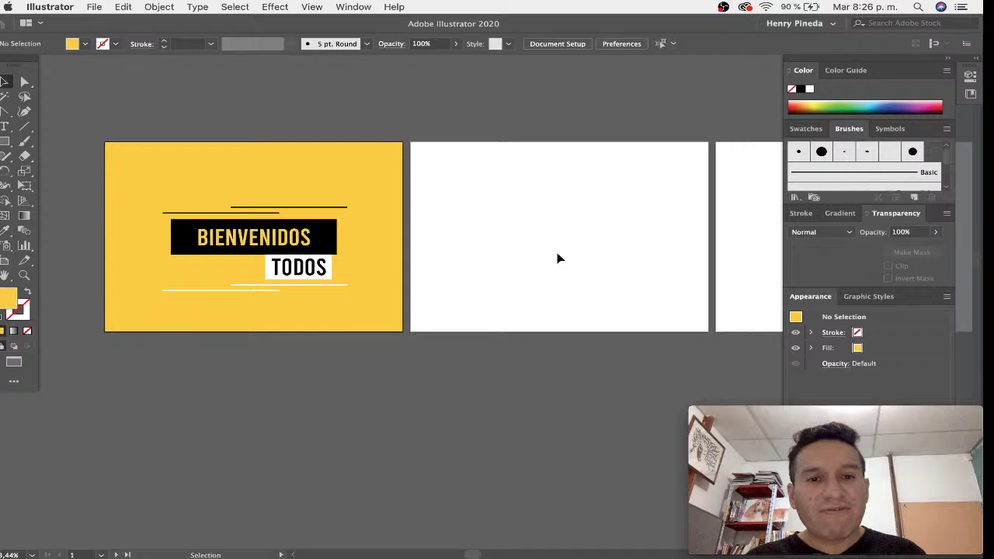
key("f")
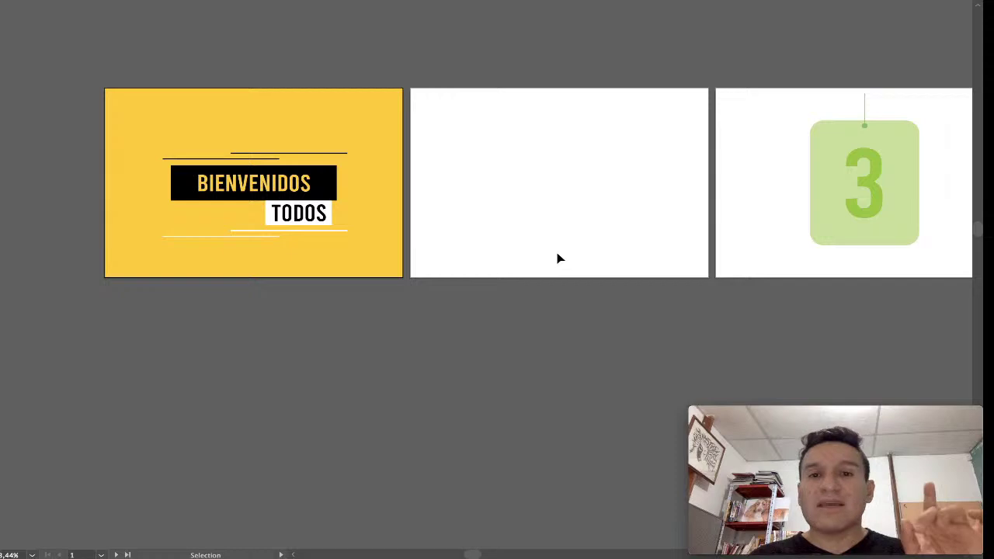
key("f")
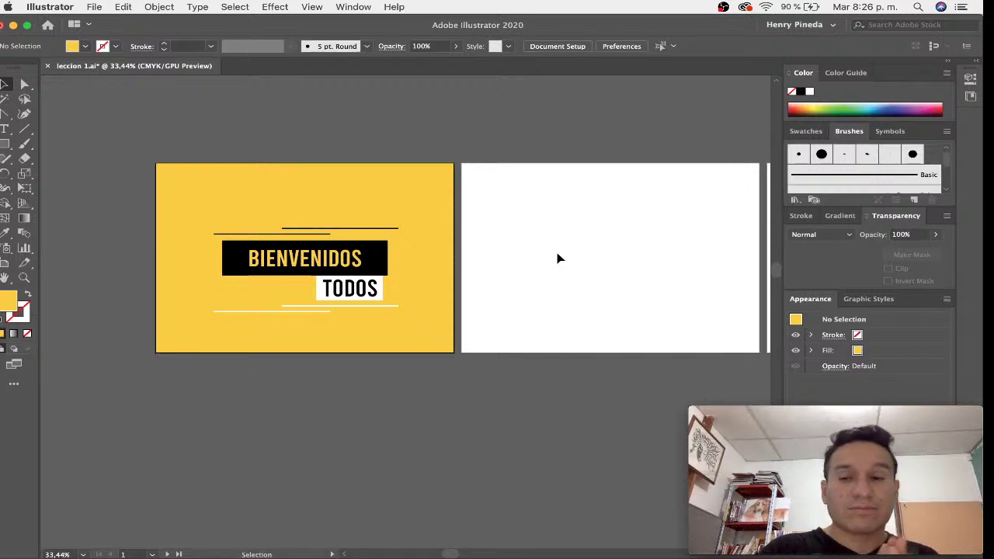
Step: Preview the artboards in Presentation Mode, stepping forward and back, then exit with Esc
key("shift+f")
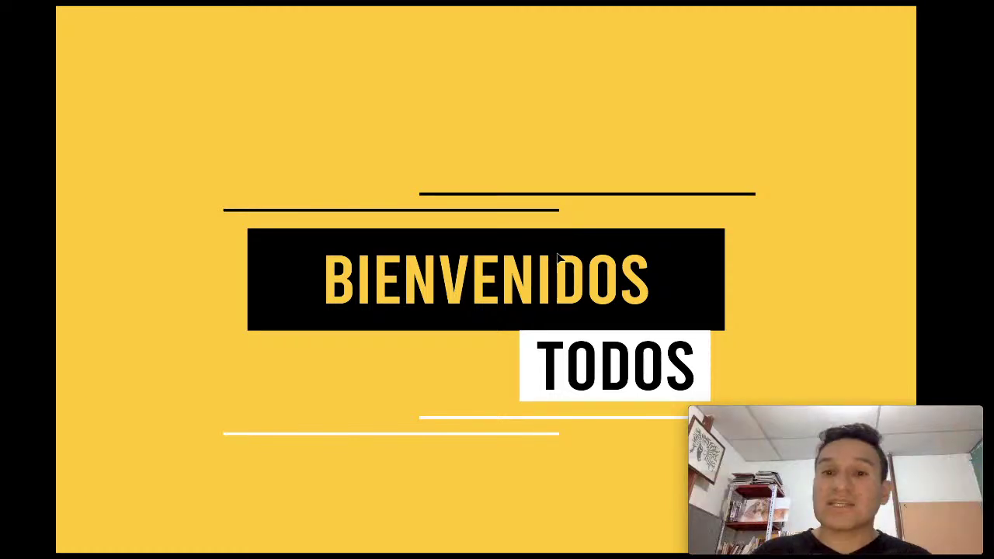
key("Right")
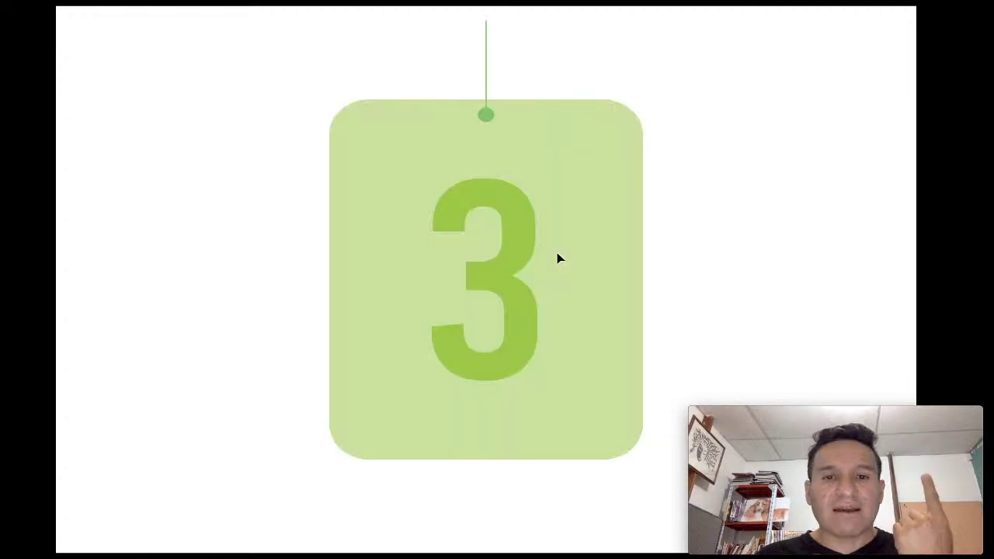
key("Left")
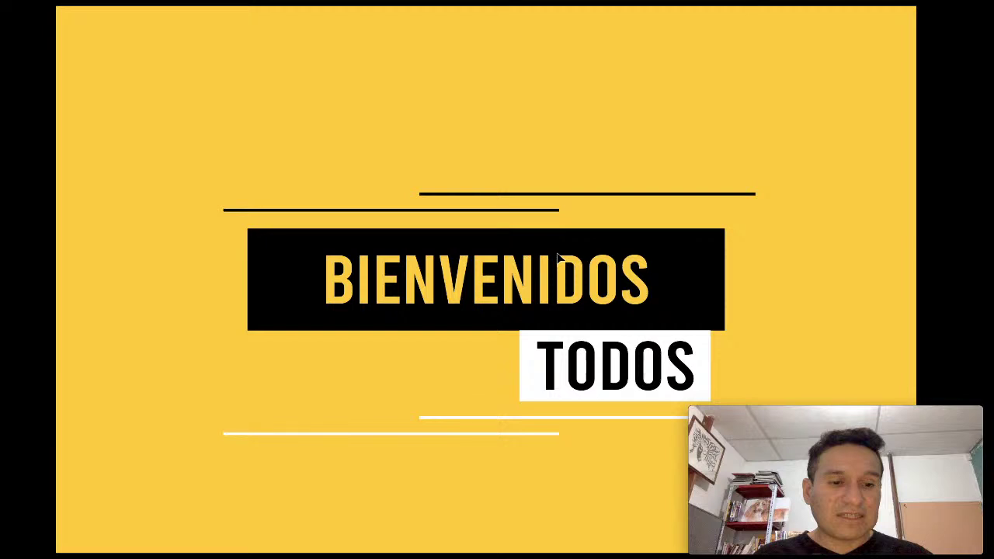
key("Escape")
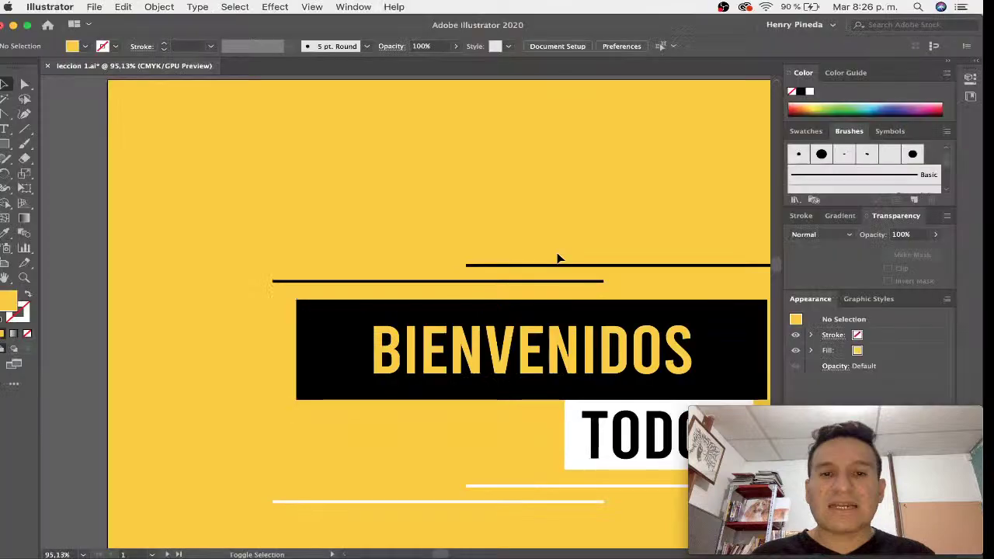
Step: Fit the artboard to the window, zoom out to show artboard 2, and hide side panels
key("ctrl+0")
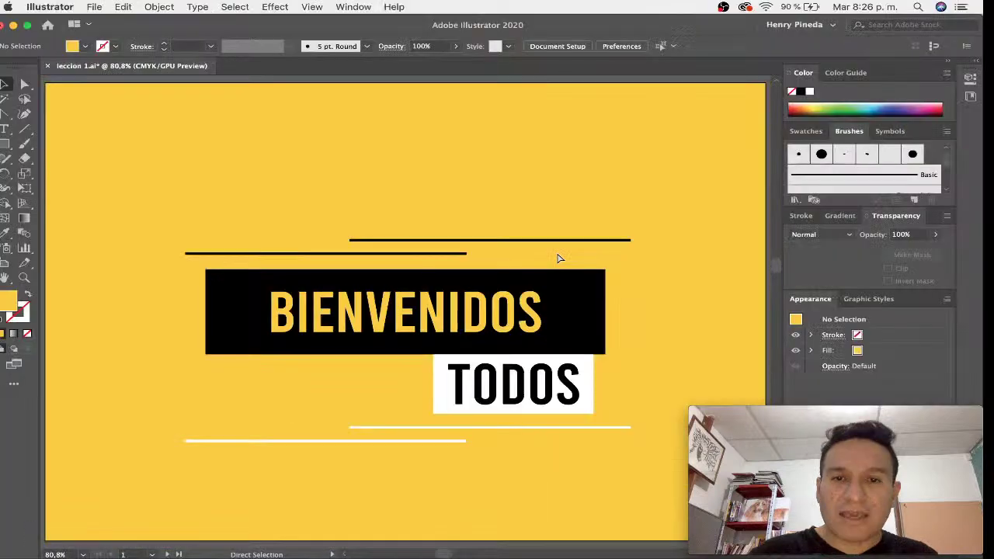
mouse_move(557, 257)
left_mouse_down()
mouse_move(260, 247)
mouse_move(449, 258)
left_mouse_up()
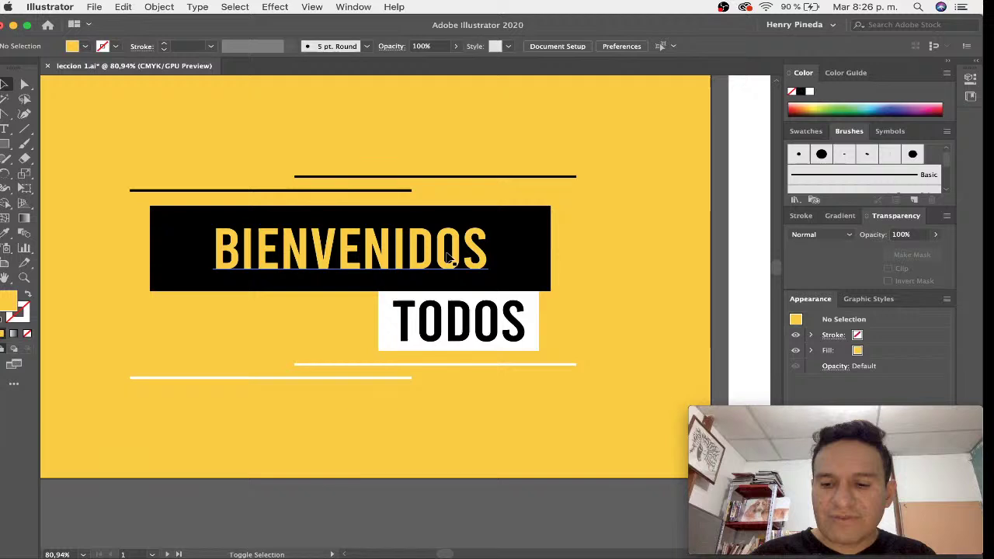
key("shift+Tab")
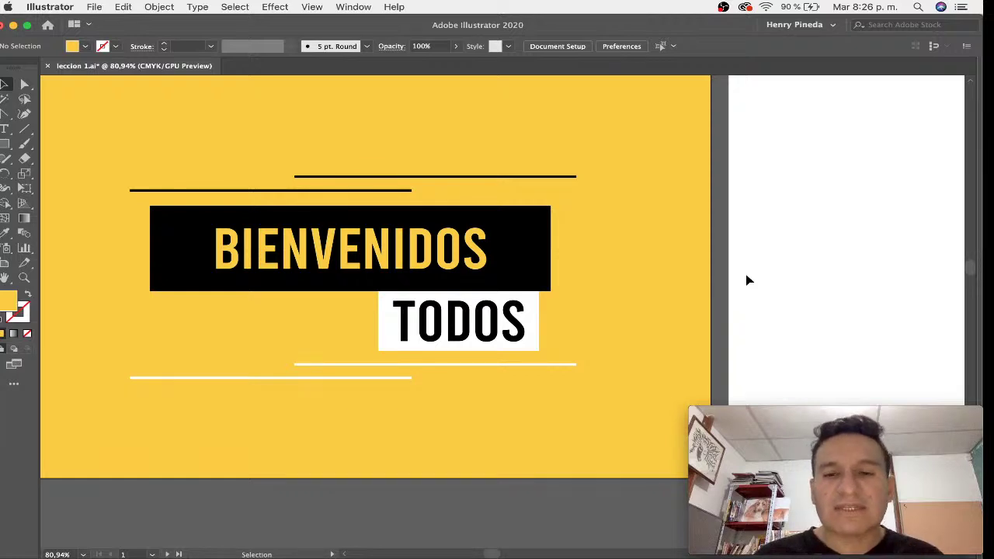
Step: Draw a long yellow rectangle bar across the second artboard
left_click(5, 145)
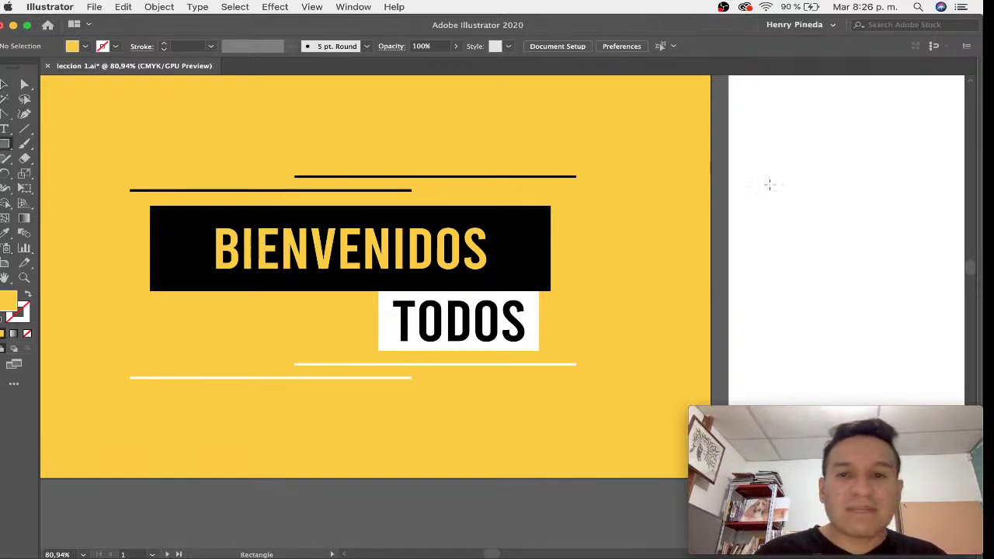
left_click_drag(853, 211, 460, 222)
left_click_drag(542, 212, 852, 278)
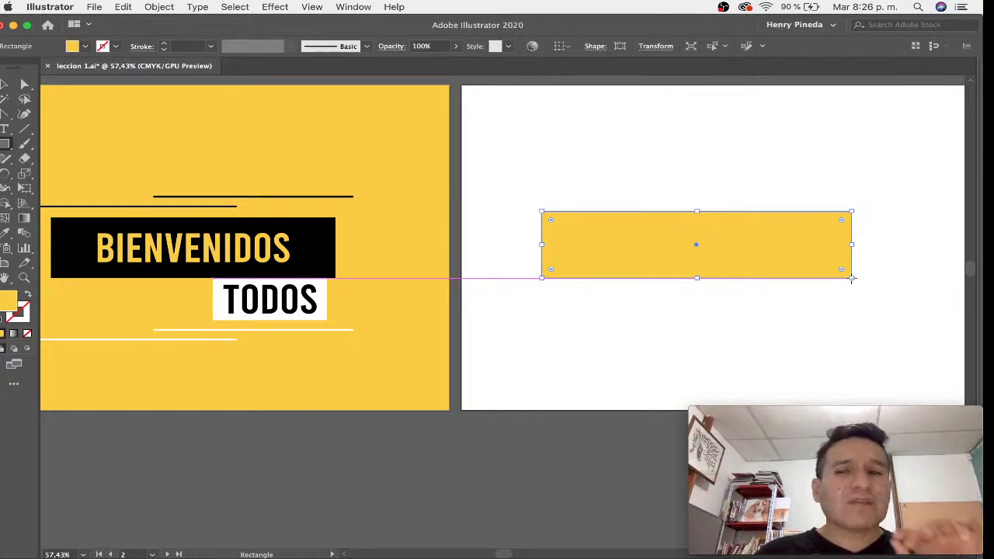
Step: Create a 5 cm × 5 cm square, move it below the bar, then delete it
left_click(510, 241)
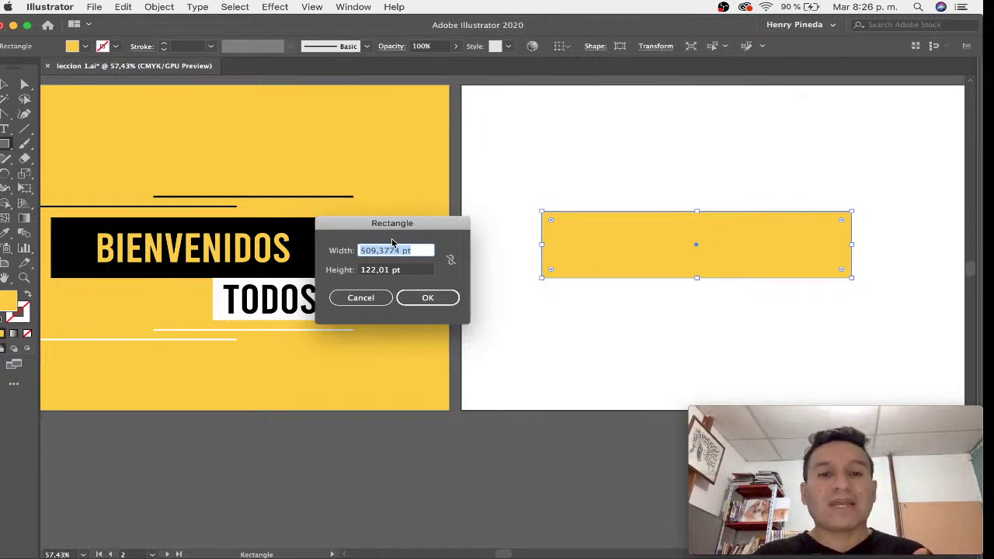
type("5 cm")
key("Tab")
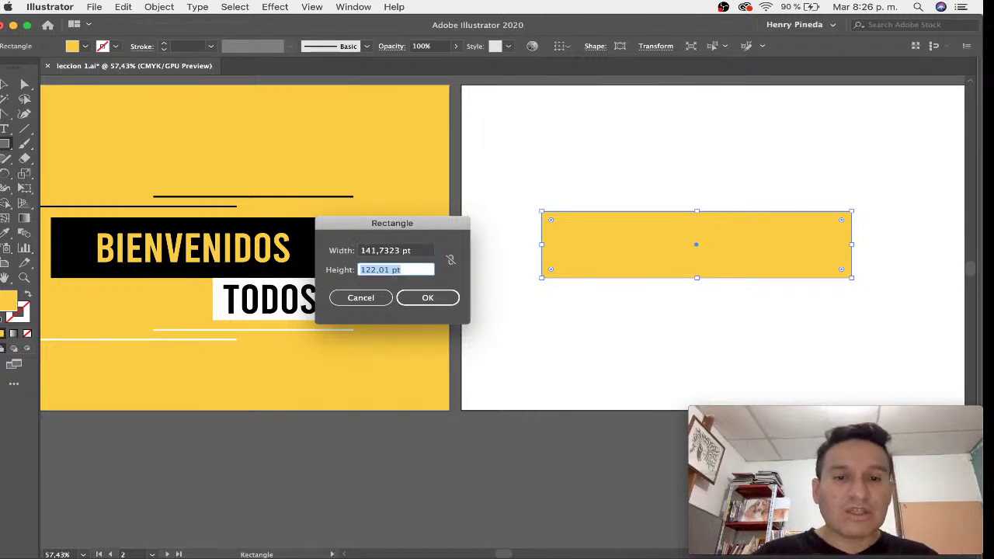
type("5 cm")
key("Return")
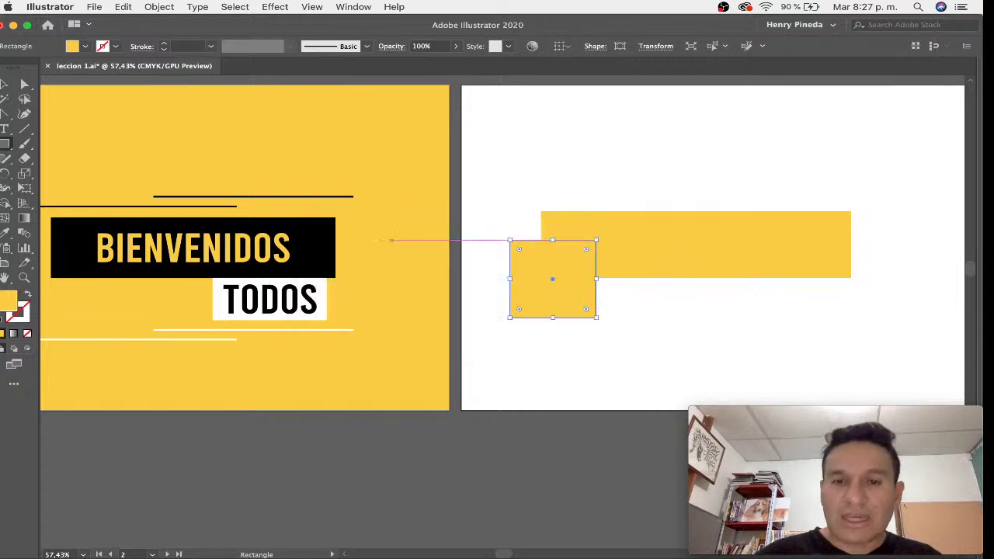
key("v")
left_click_drag(568, 296, 615, 347)
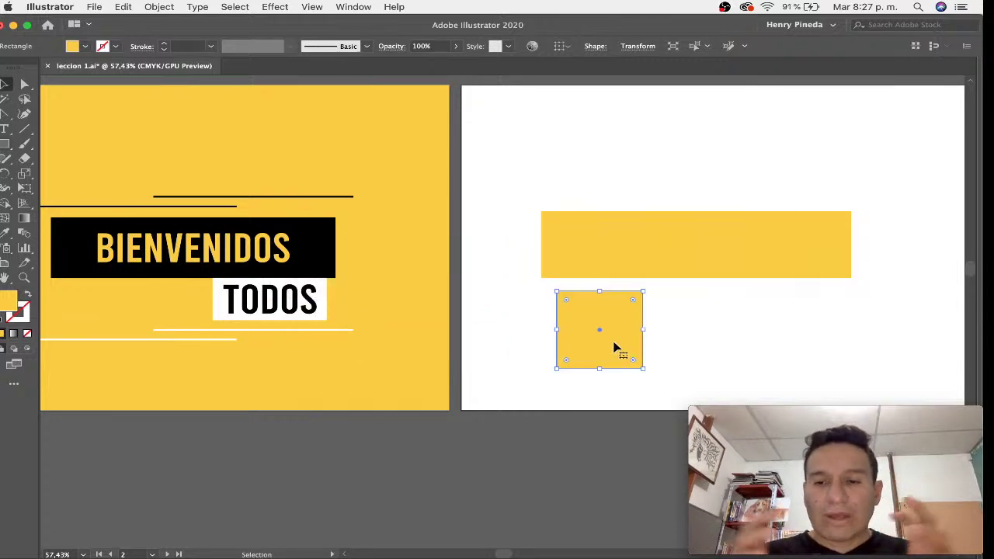
key("Delete")
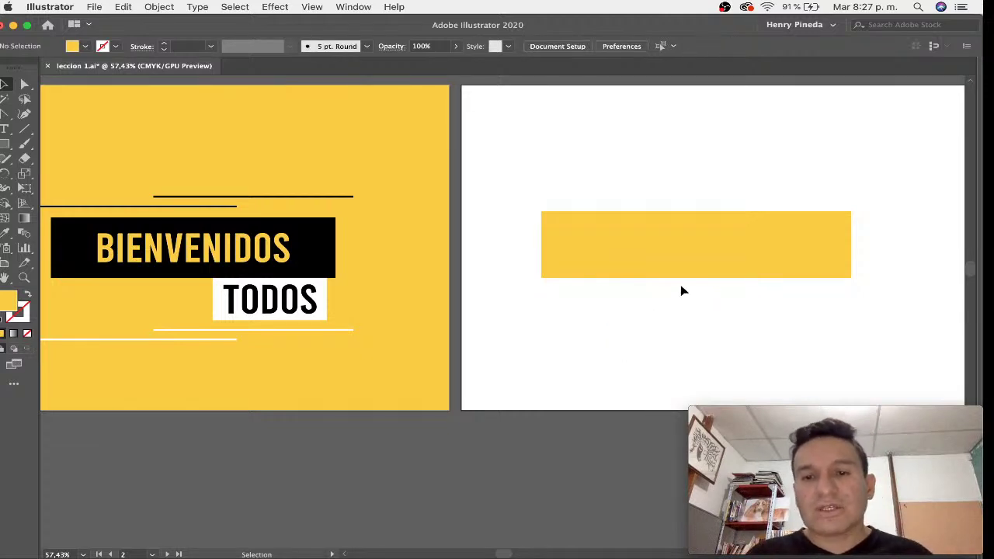
Step: Review the Pen, Line Segment, Rectangle, Paintbrush and Shaper tools and their flyouts, ending on Shaper
left_click(4, 113)
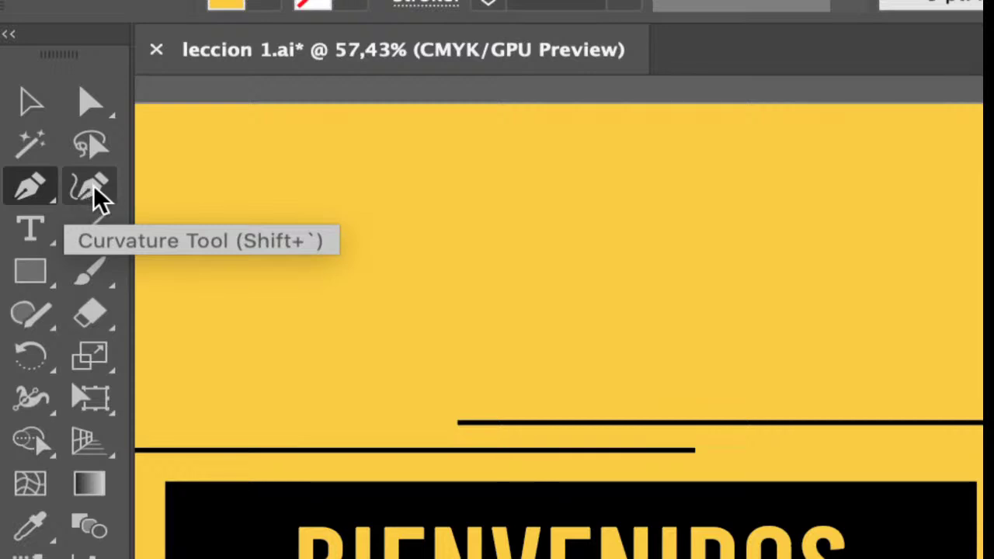
left_click(105, 232)
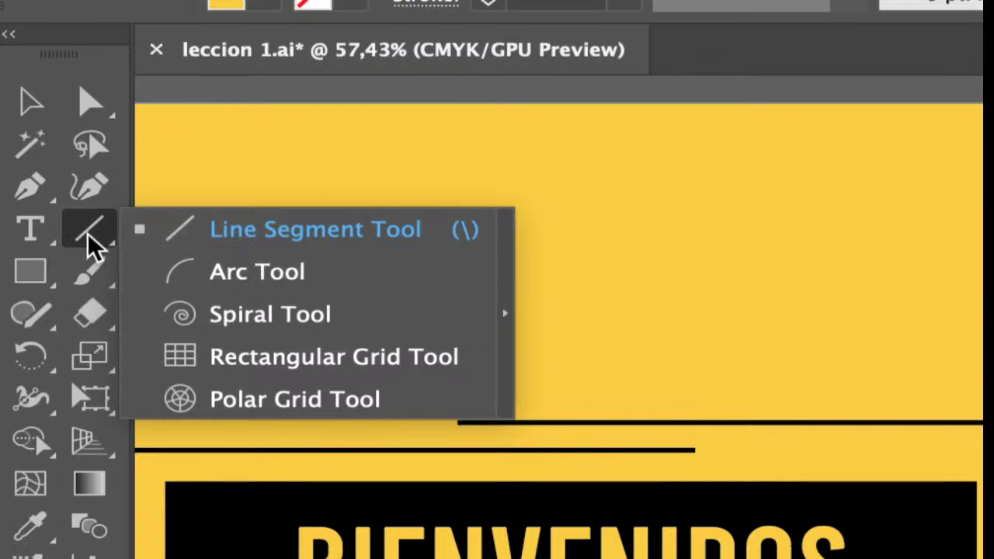
left_click(33, 278)
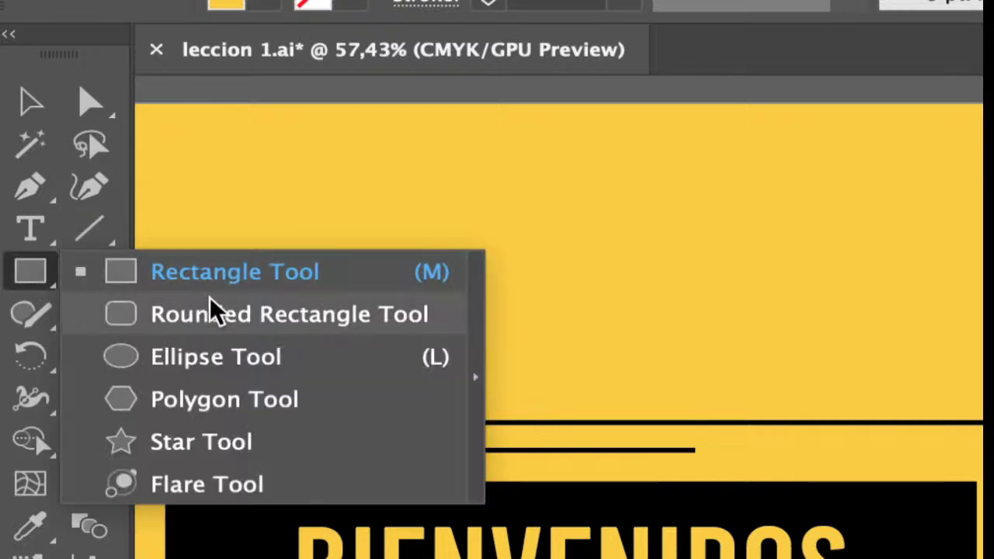
left_click(31, 277)
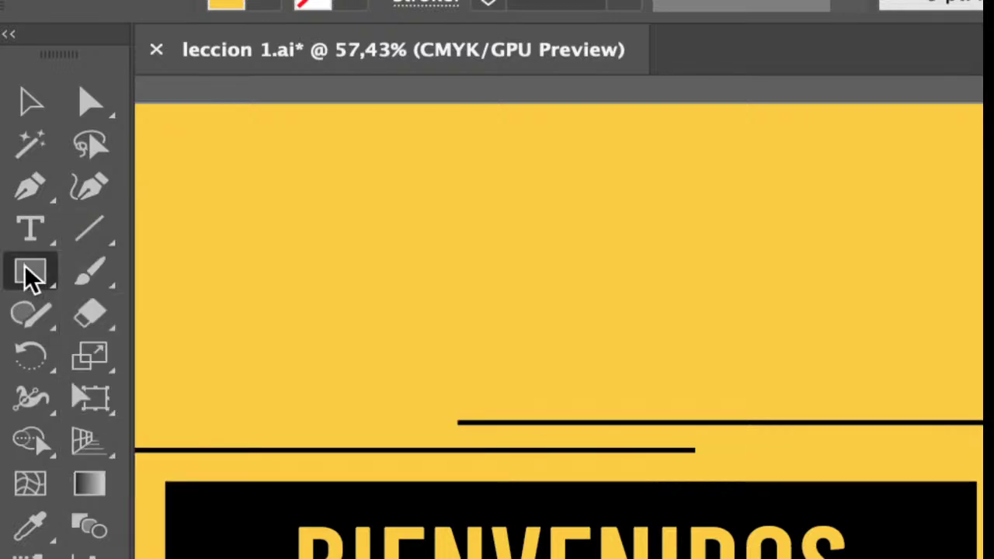
left_click(84, 277)
left_click(86, 280)
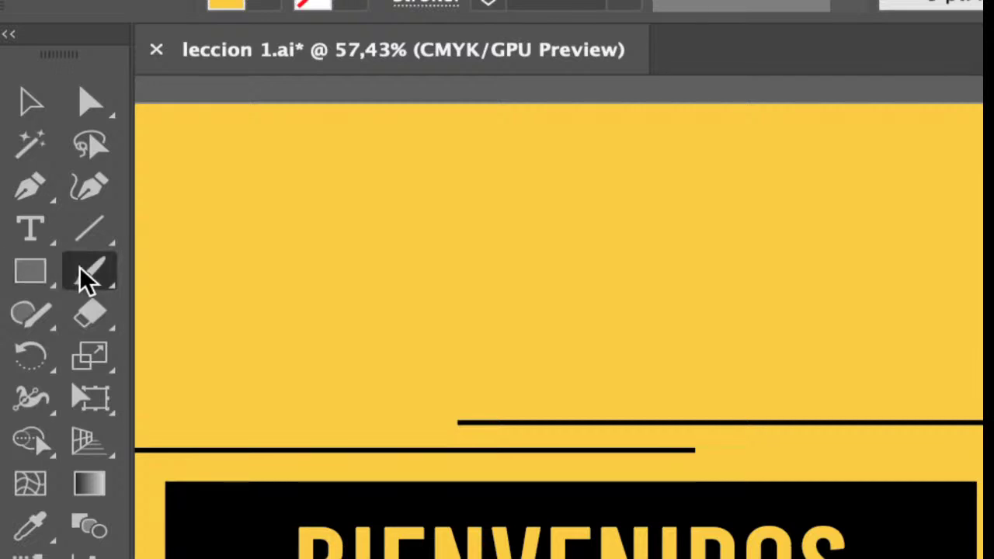
left_click(29, 317)
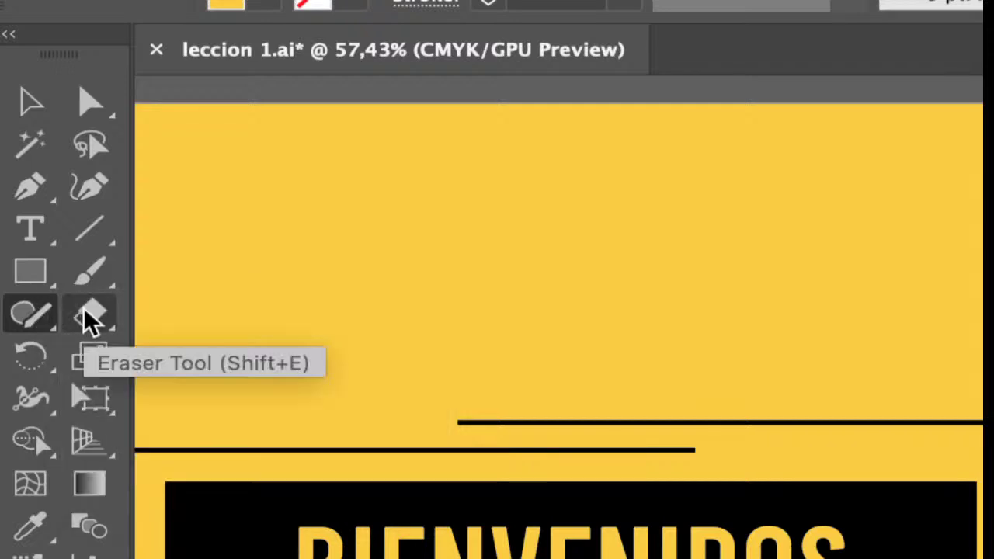
left_click(137, 450)
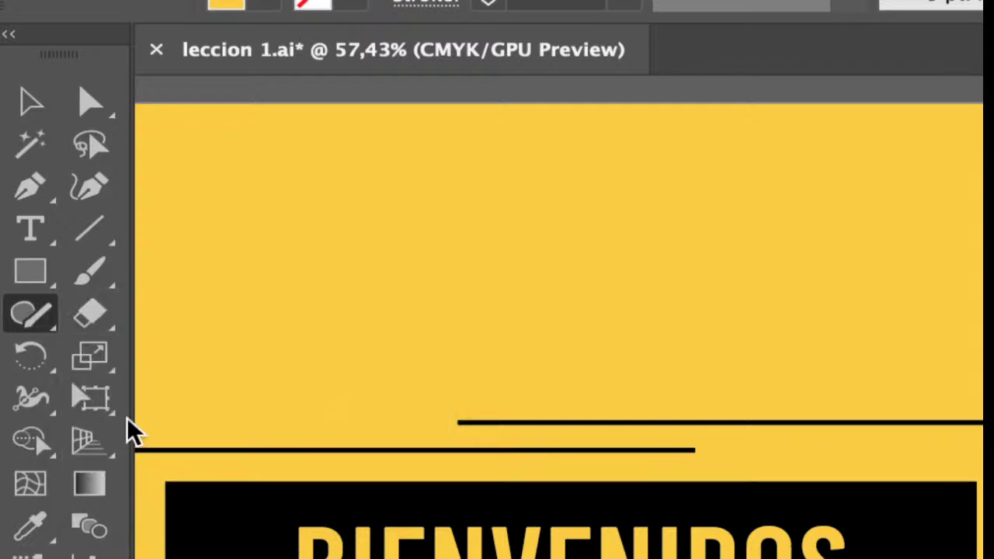
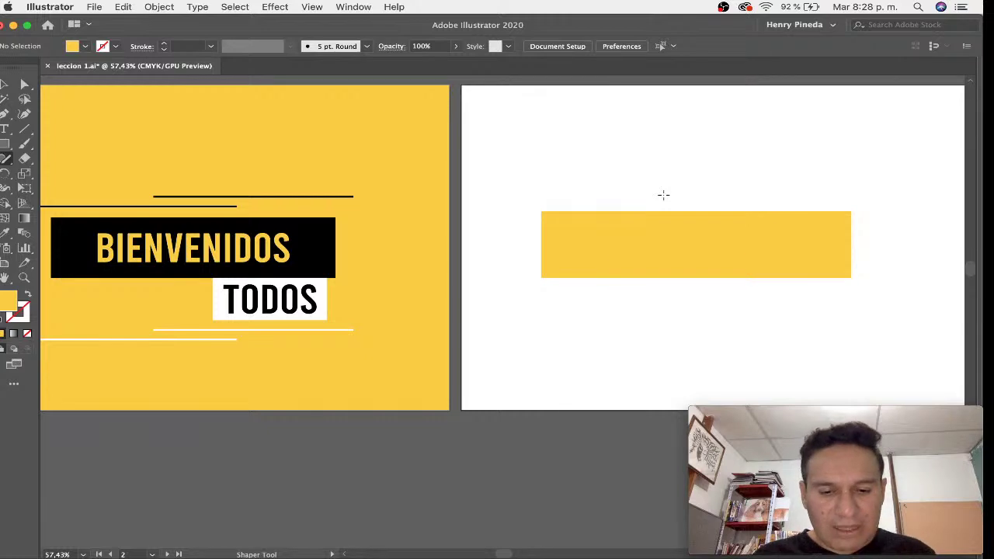
Step: Draw a wide yellow rectangle across the second artboard, beside the BIENVENIDOS TODOS design
left_click_drag(663, 195, 634, 192)
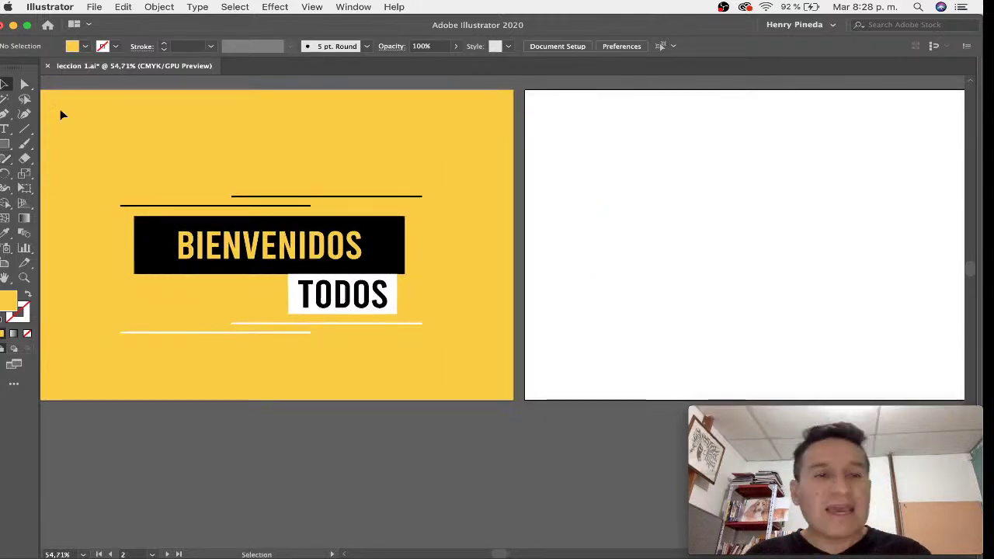
key("m")
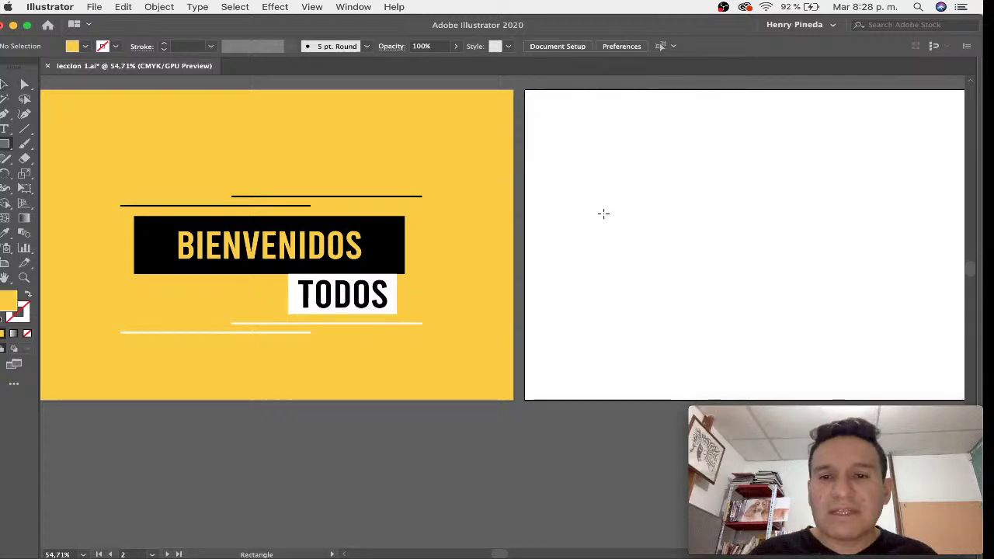
left_click_drag(603, 213, 858, 269)
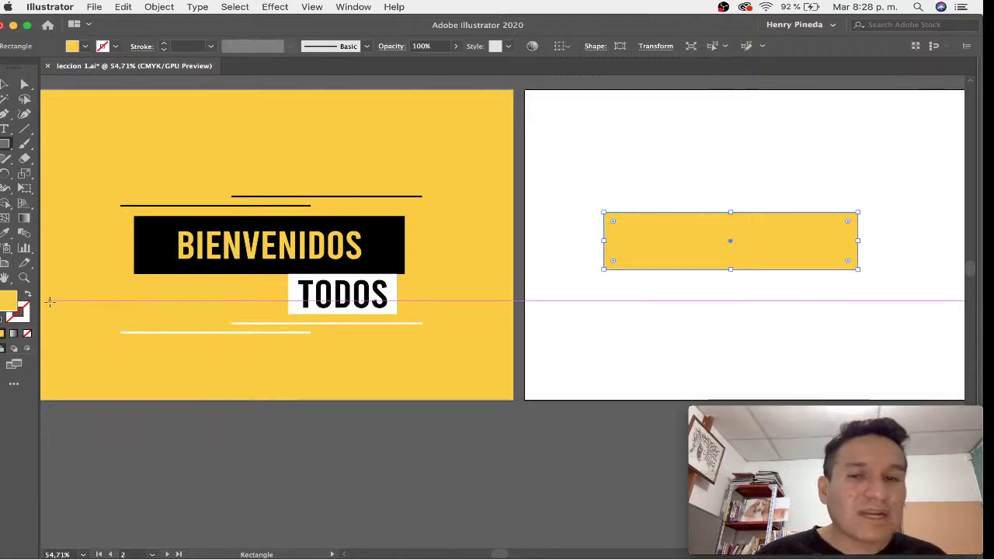
left_click(629, 134)
key("t")
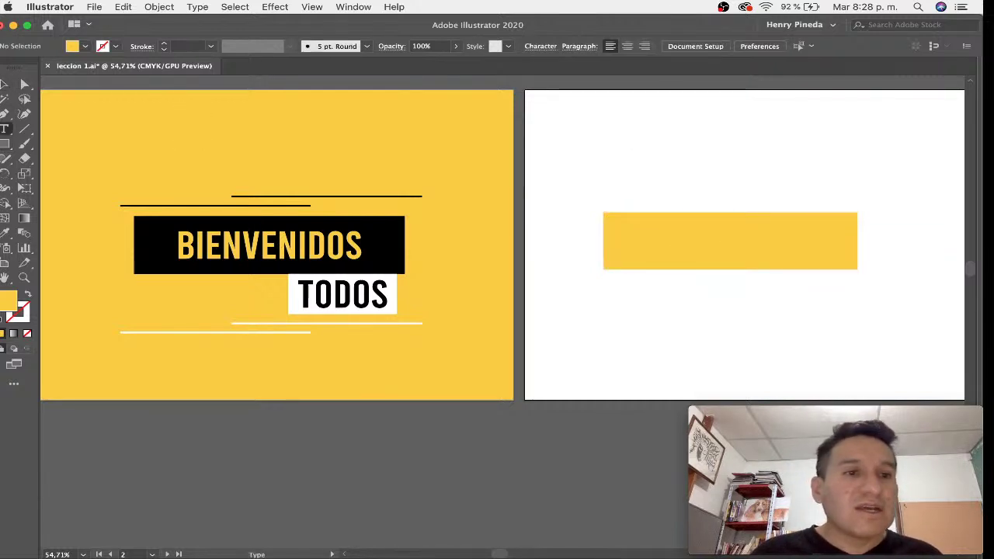
Step: Place a text object above the yellow rectangle and enlarge it to 58 pt
left_click(618, 193)
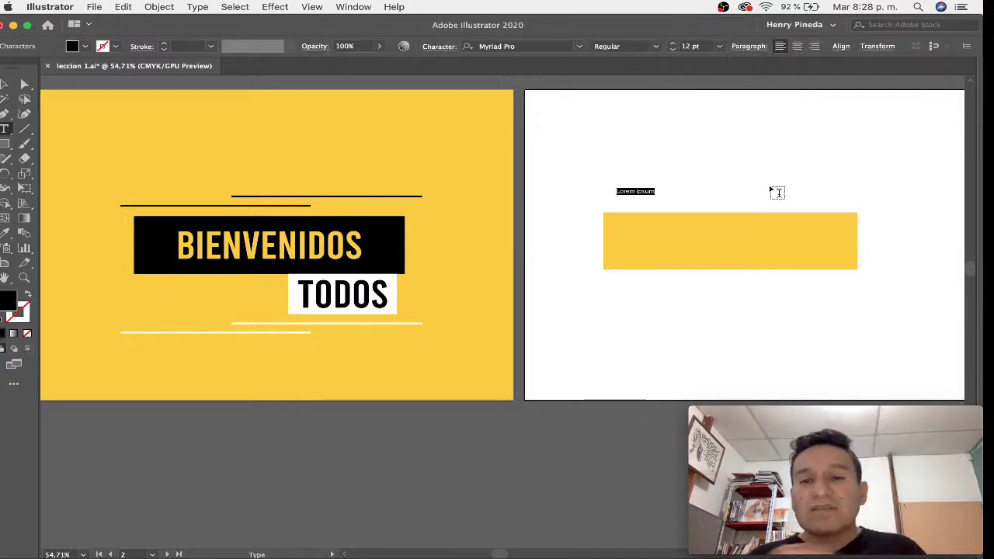
key("super+shift+period")
key("super+shift+period")
key("super+shift+period")
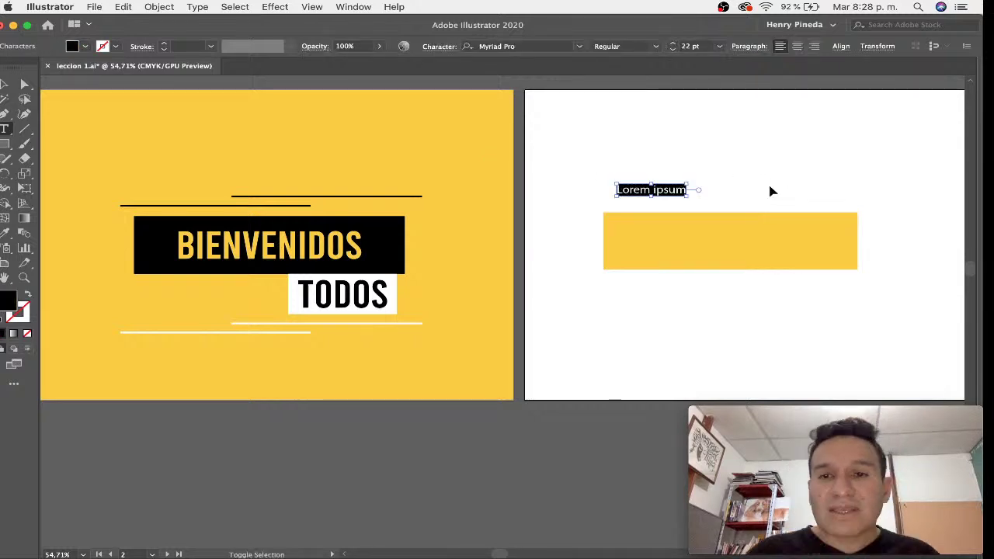
key("super+shift+period")
key("super+shift+period")
key("super+shift+period")
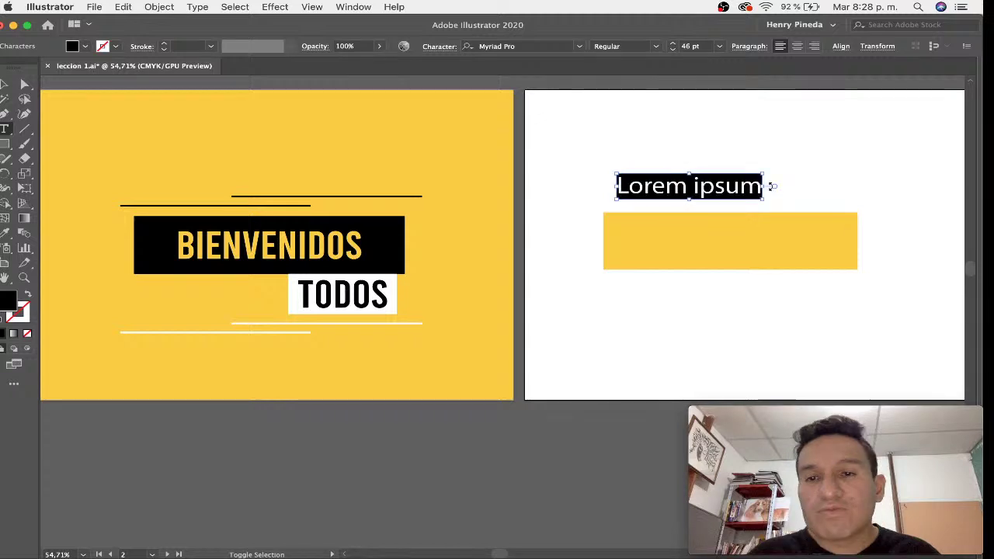
key("super+shift+period")
key("super+shift+period")
key("super+shift+period")
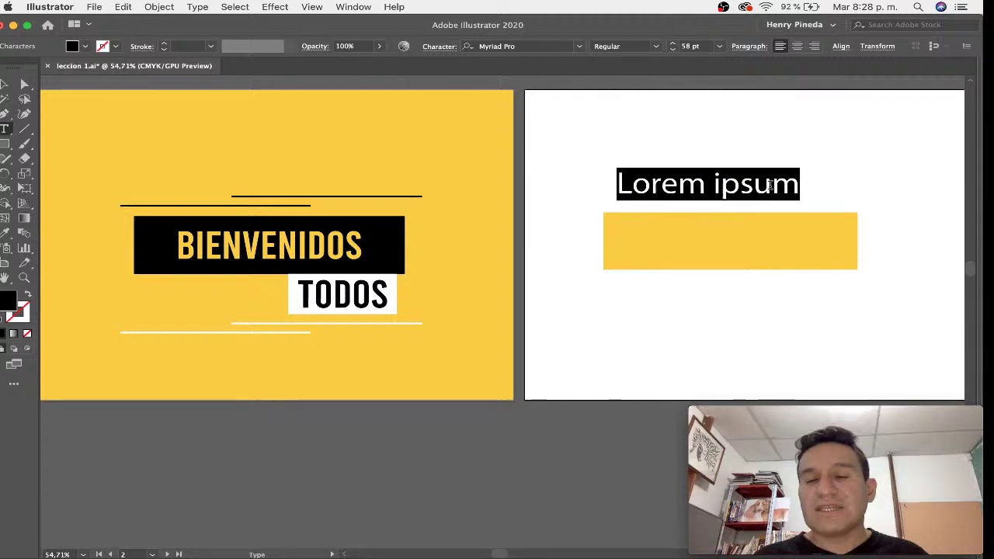
key("BackSpace")
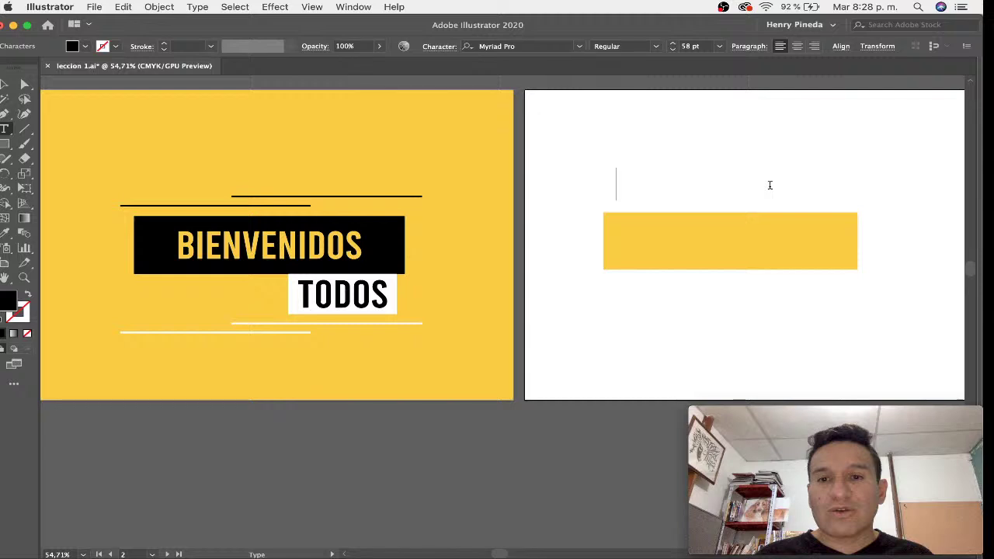
key("super+z")
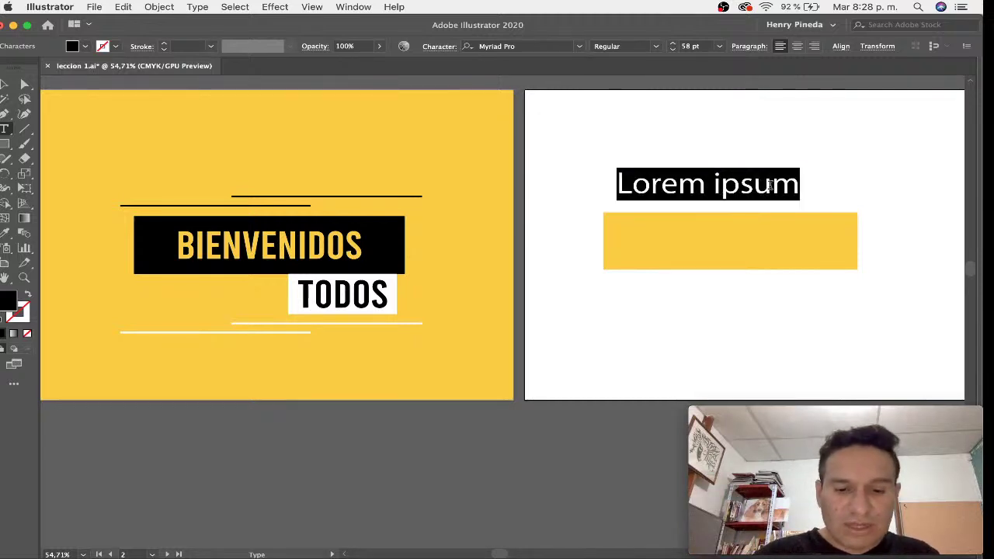
Step: Replace the placeholder text with the word 'Gracias' and select it
type("B")
key("BackSpace")
type("G")
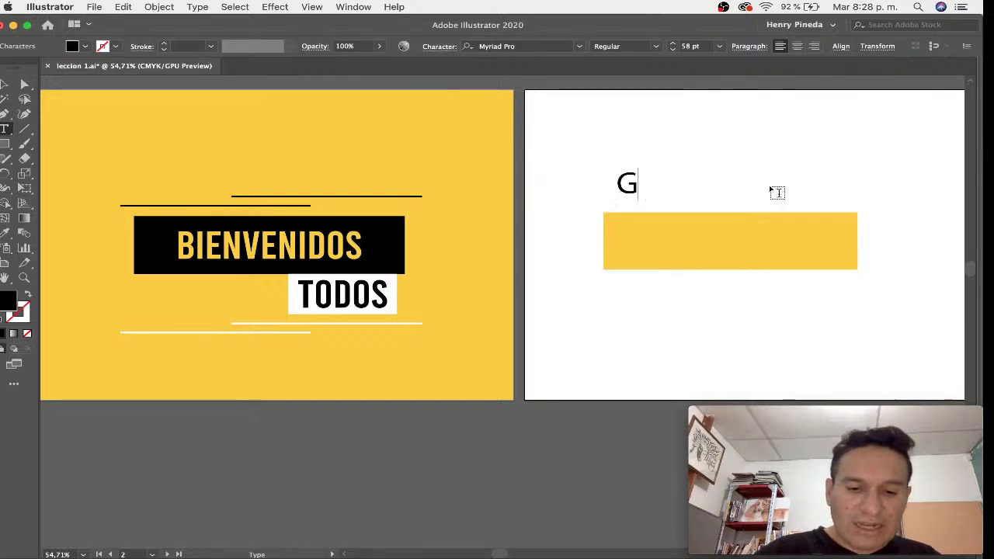
type("racias")
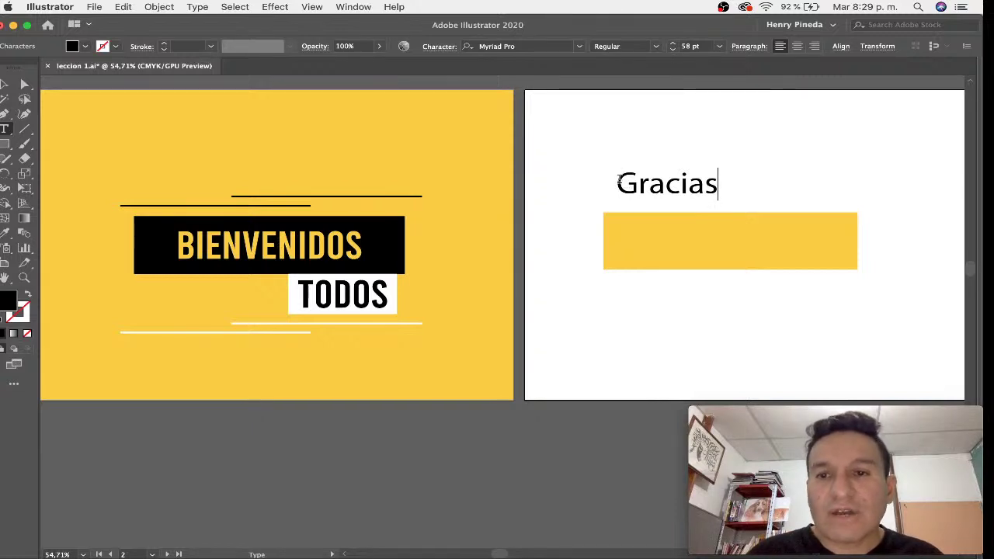
left_click_drag(618, 183, 754, 193)
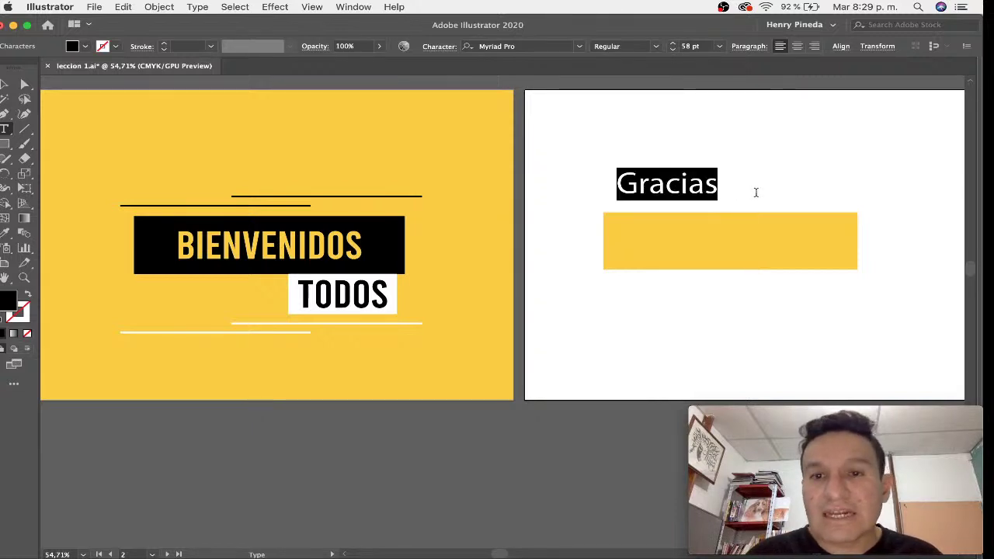
left_click(435, 47)
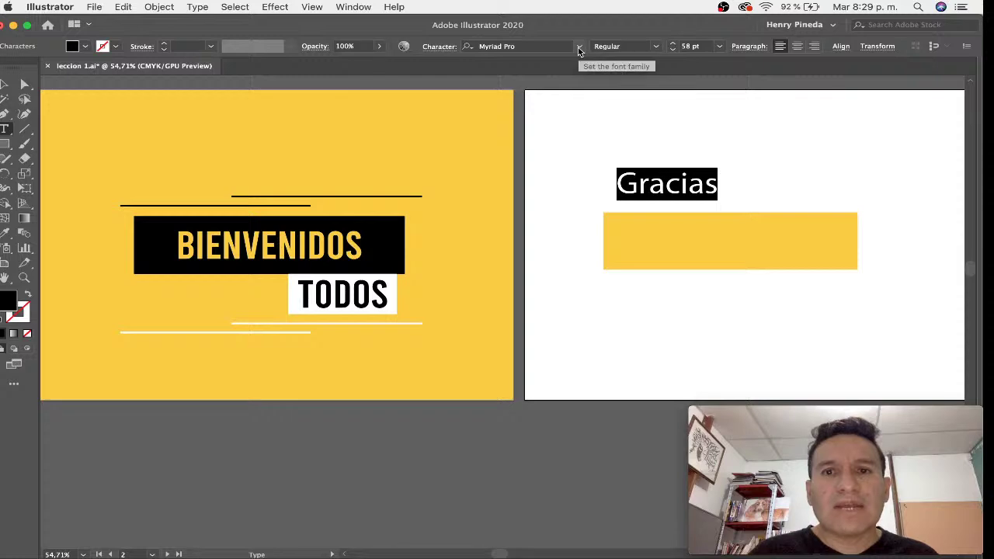
Step: Browse the font family list in the Control bar
left_click(579, 47)
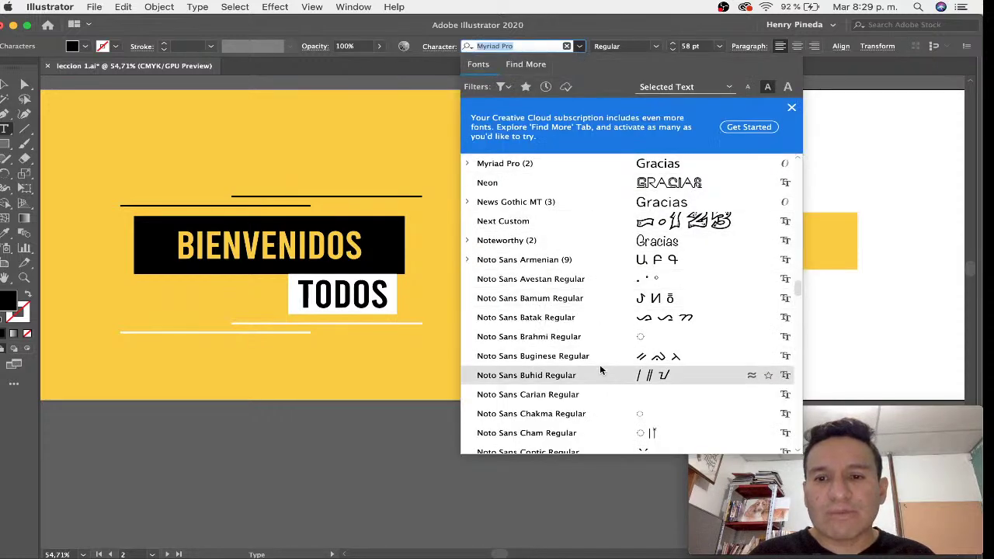
scroll(600, 371, "down", 5)
scroll(600, 371, "down", 1)
scroll(600, 371, "down", 3)
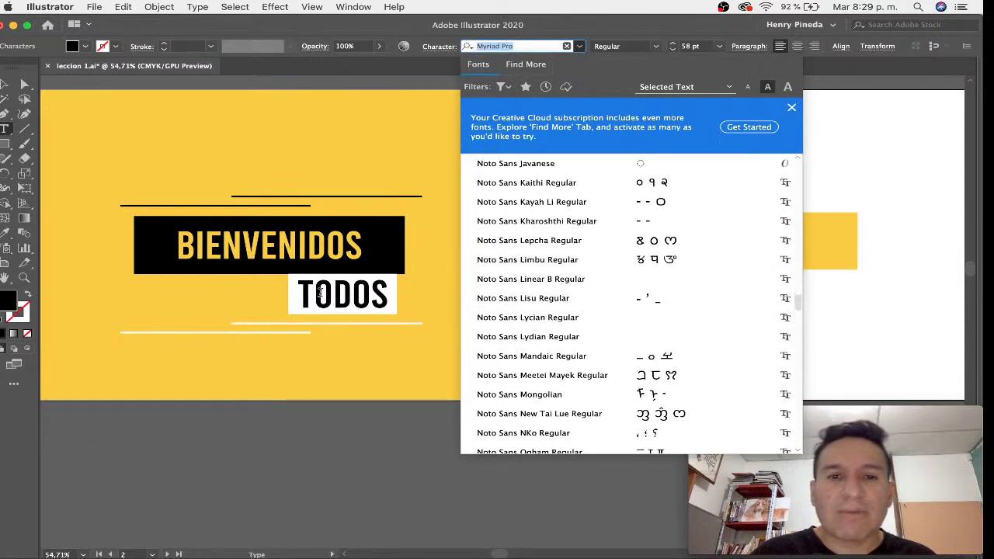
scroll(320, 292, "right", 5)
scroll(320, 292, "right", 5)
scroll(320, 292, "right", 5)
scroll(320, 293, "right", 5)
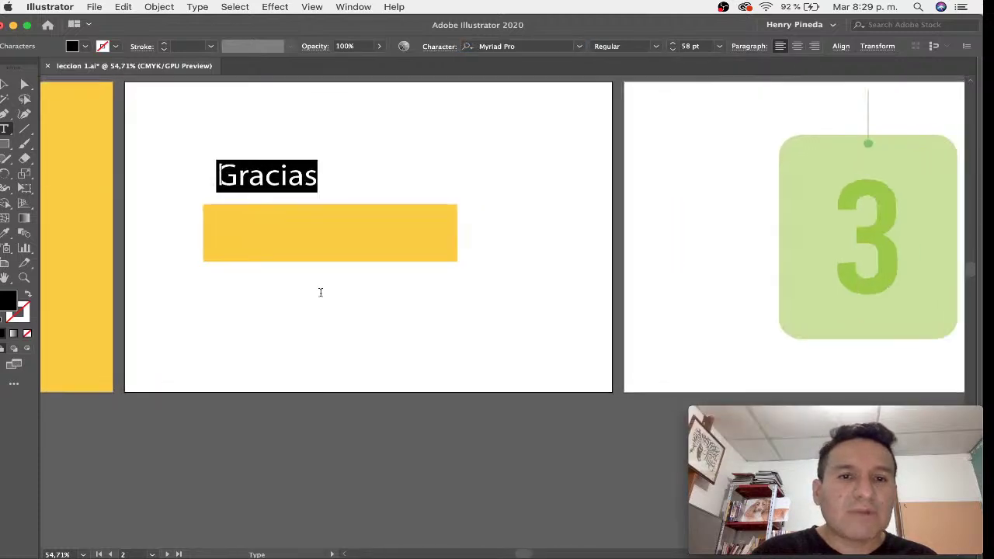
scroll(320, 292, "right", 2)
scroll(320, 292, "right", 1)
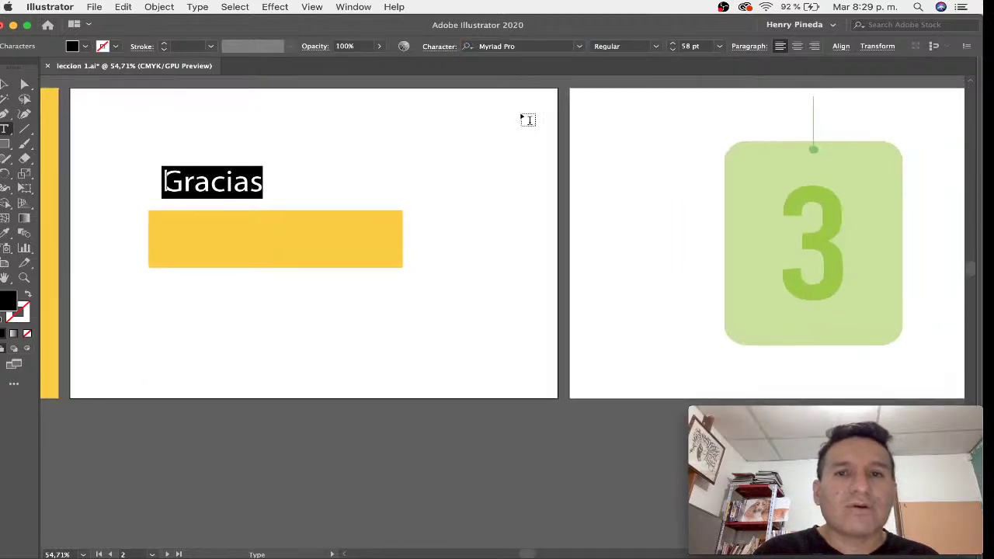
Step: Apply Oswald Stencil Bold to Gracias and finish text editing
left_click(579, 47)
scroll(639, 272, "down", 2)
scroll(638, 272, "down", 2)
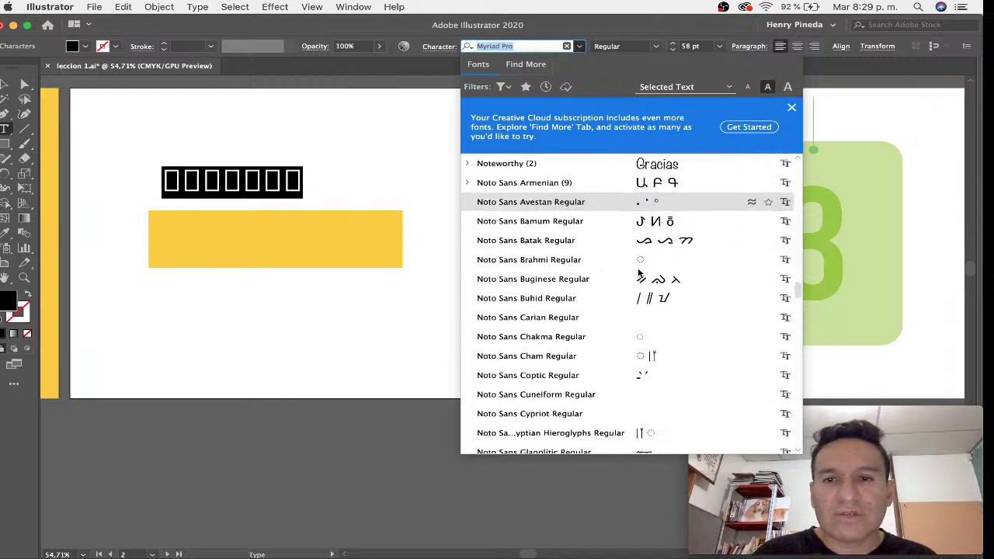
scroll(638, 272, "down", 3)
scroll(639, 272, "down", 3)
scroll(638, 272, "down", 10)
scroll(638, 272, "down", 4)
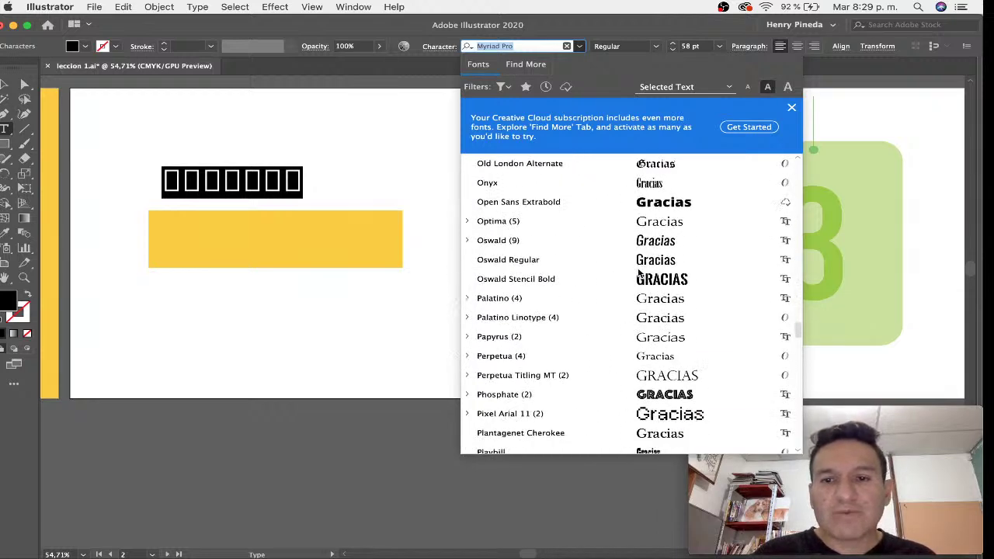
left_click(580, 279)
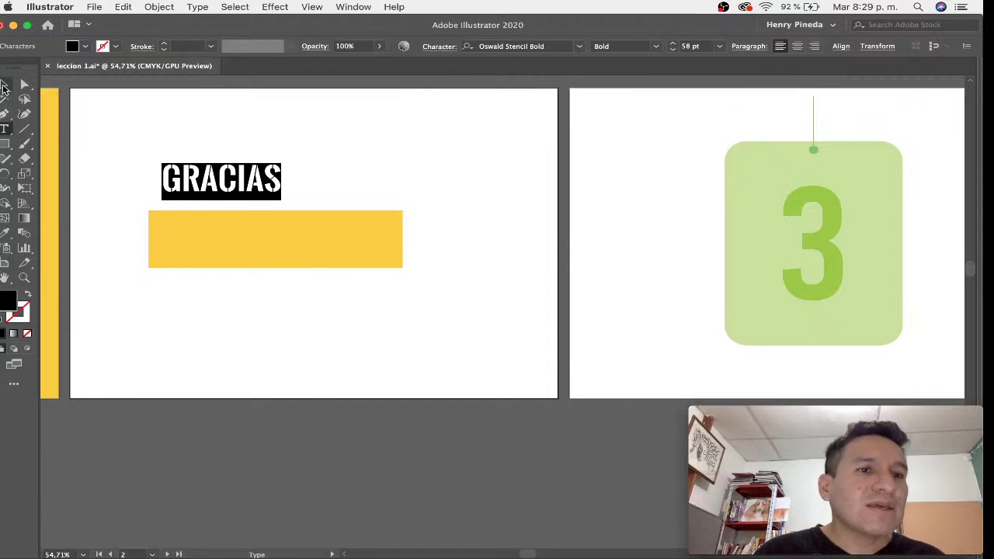
left_click(4, 84)
scroll(183, 154, "left", 5)
Step: Scale GRACIAS up to about 89 pt and set it just above the yellow bar
scroll(182, 153, "left", 3)
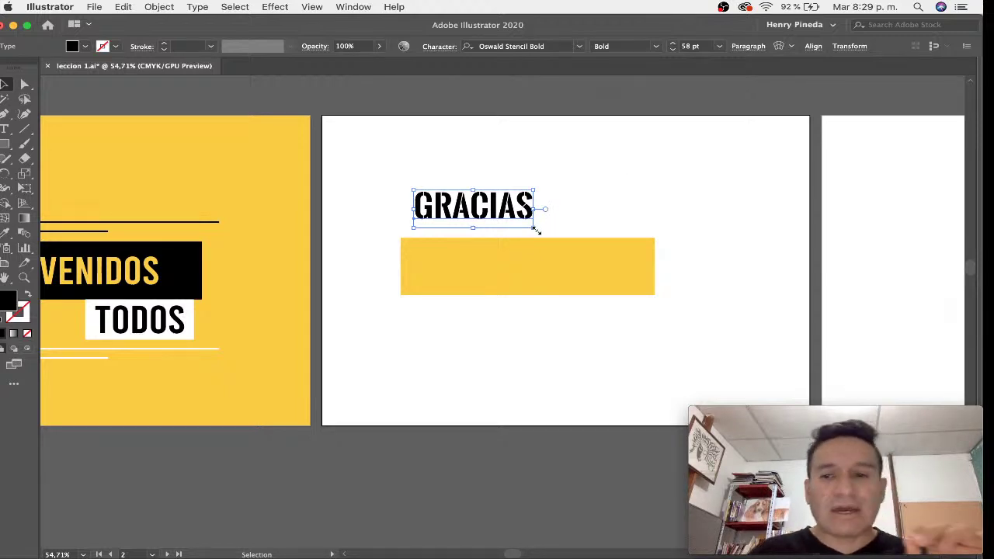
left_click(575, 250)
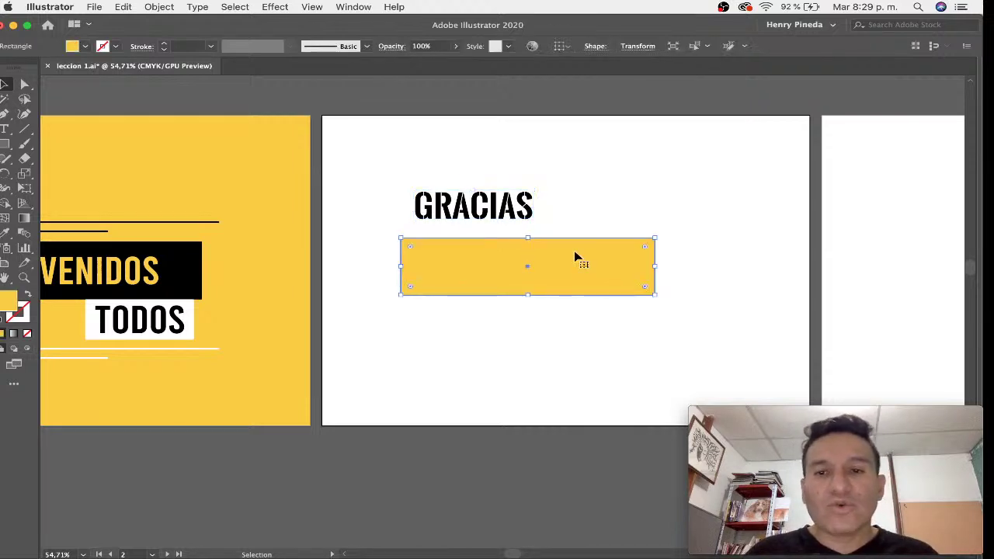
left_click(476, 216)
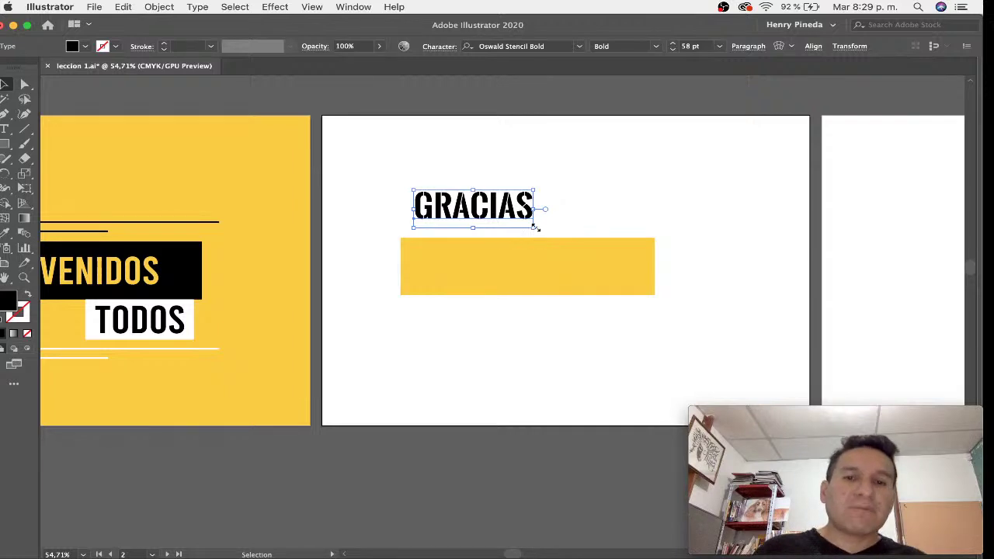
left_click_drag(536, 227, 612, 249)
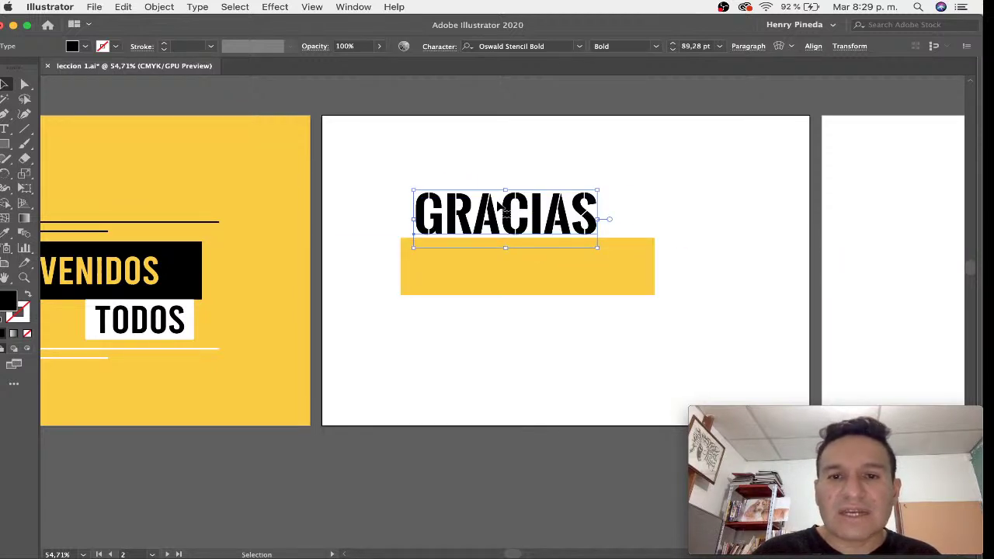
left_click_drag(509, 203, 524, 261)
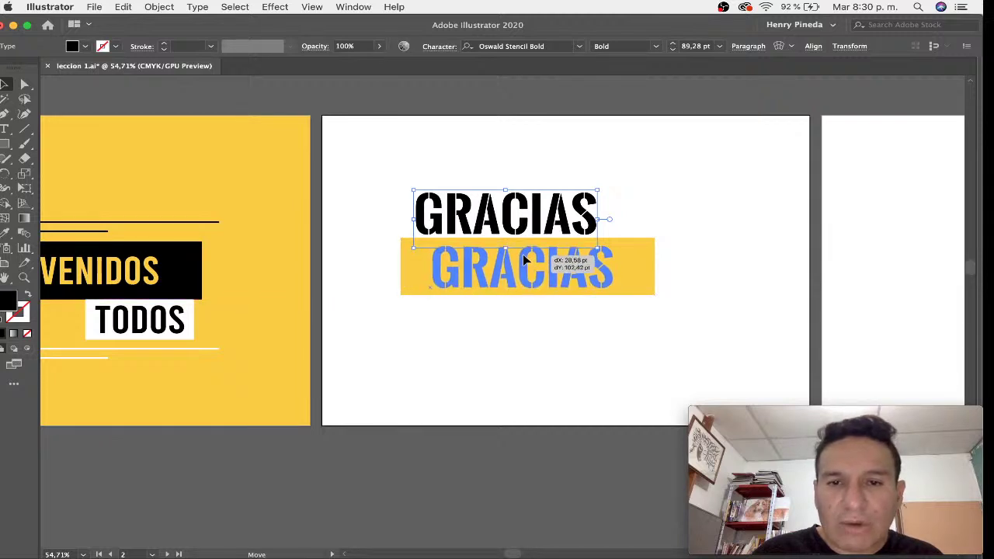
left_click_drag(525, 260, 529, 262)
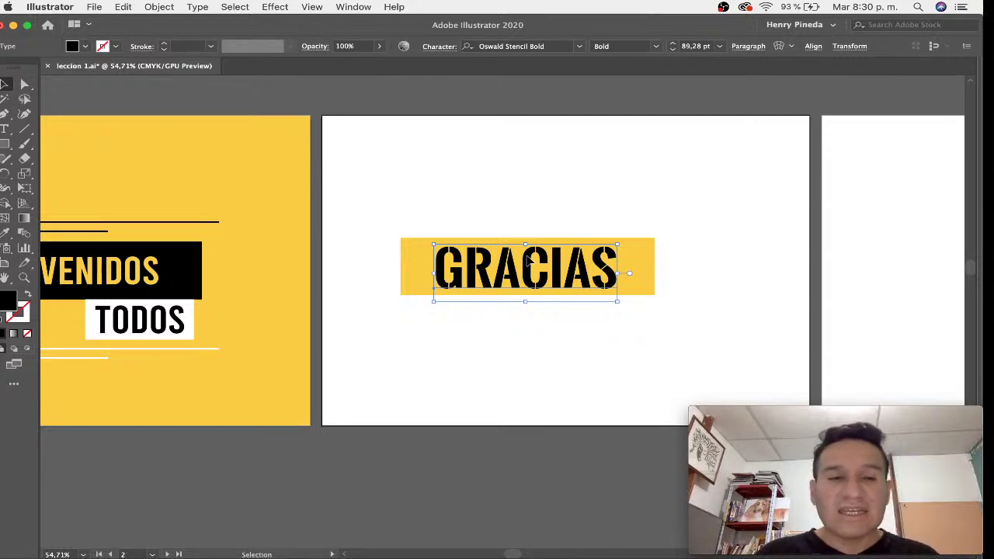
scroll(498, 256, "left", 5)
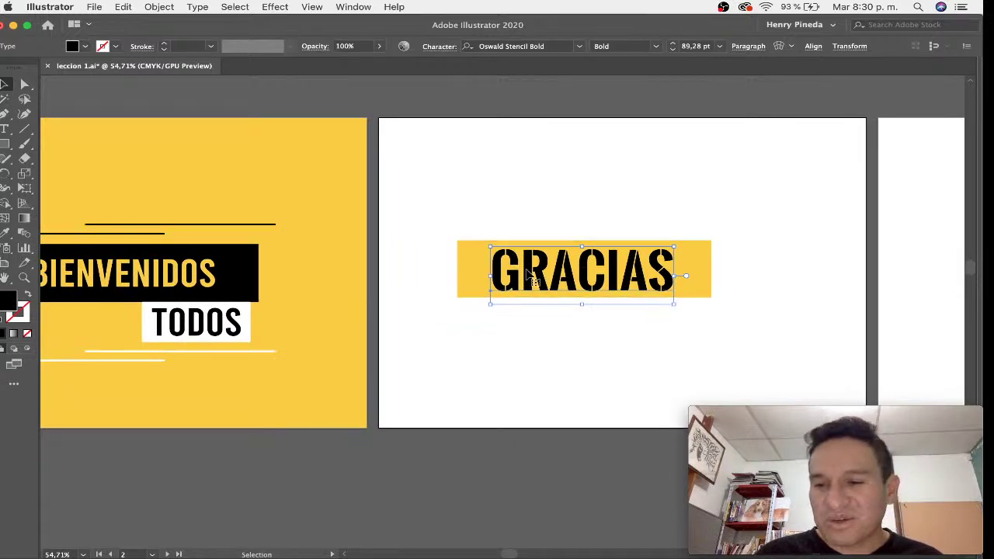
left_click_drag(527, 273, 515, 200)
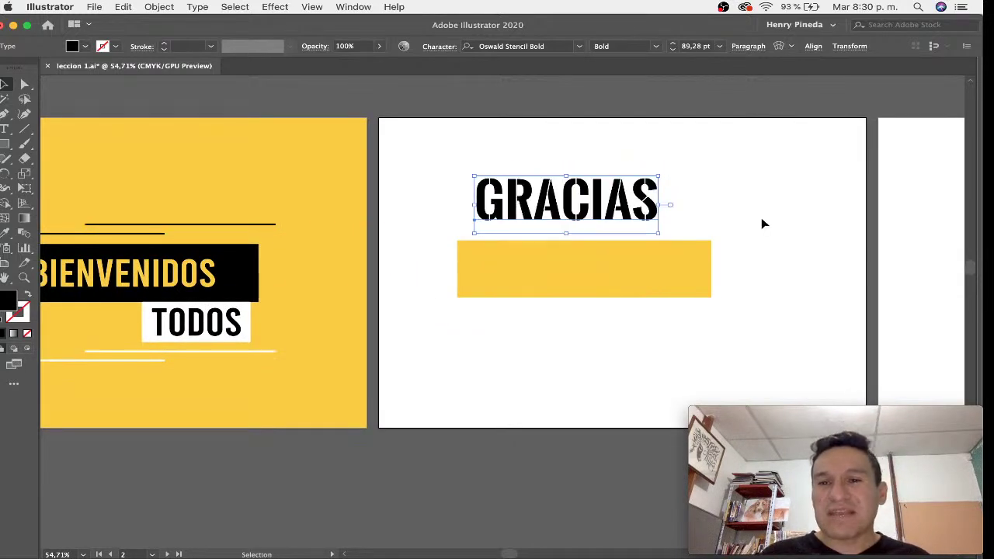
Step: Fill the bar under GRACIAS with black from the Swatches panel
scroll(761, 223, "right", 1)
key("shift+Tab")
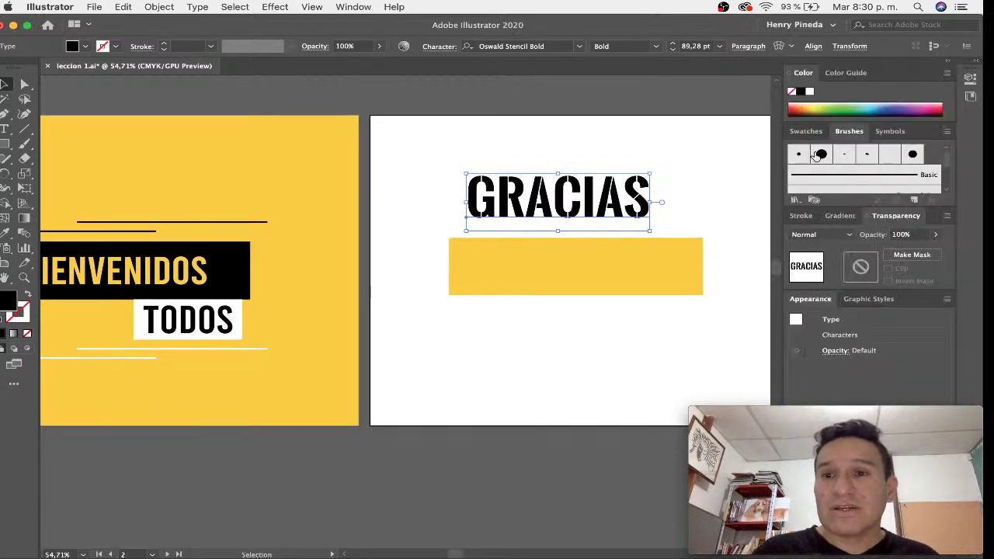
left_click(806, 132)
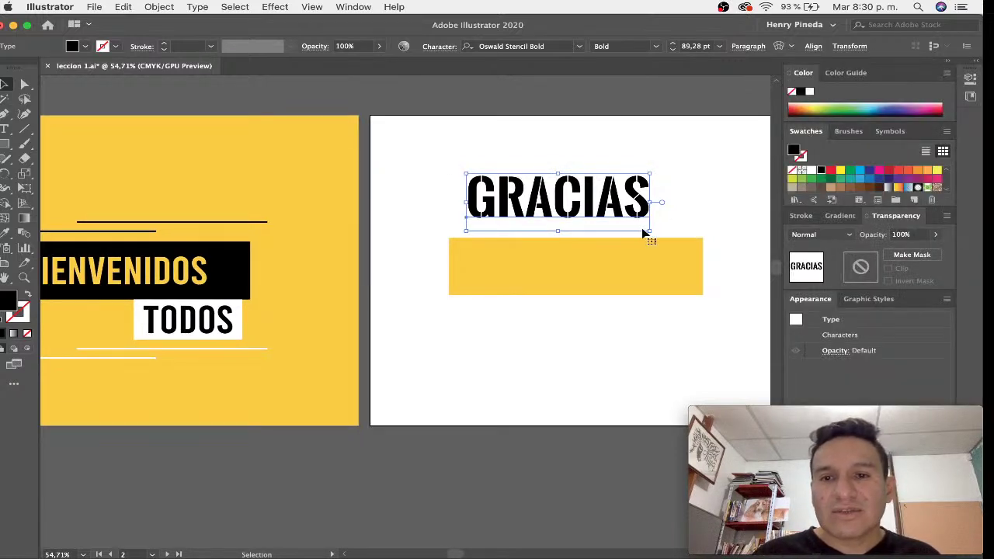
left_click(691, 272)
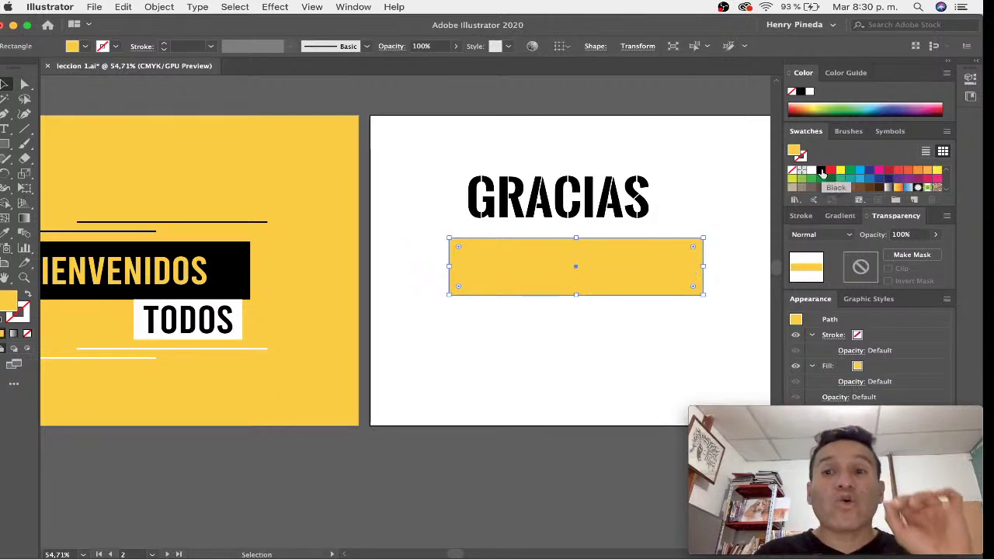
left_click(822, 170)
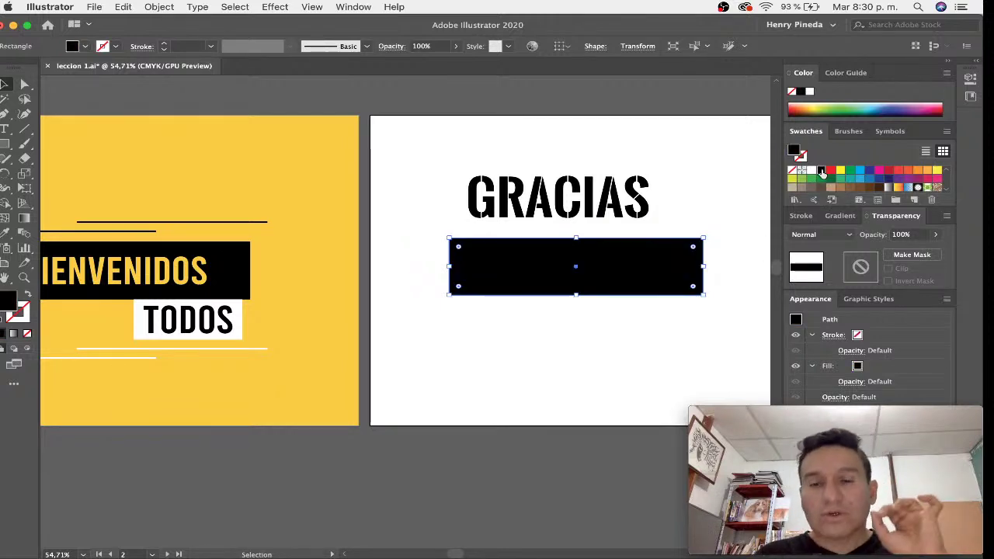
Step: Colour the GRACIAS text yellow and place it on the black bar
left_click(604, 196)
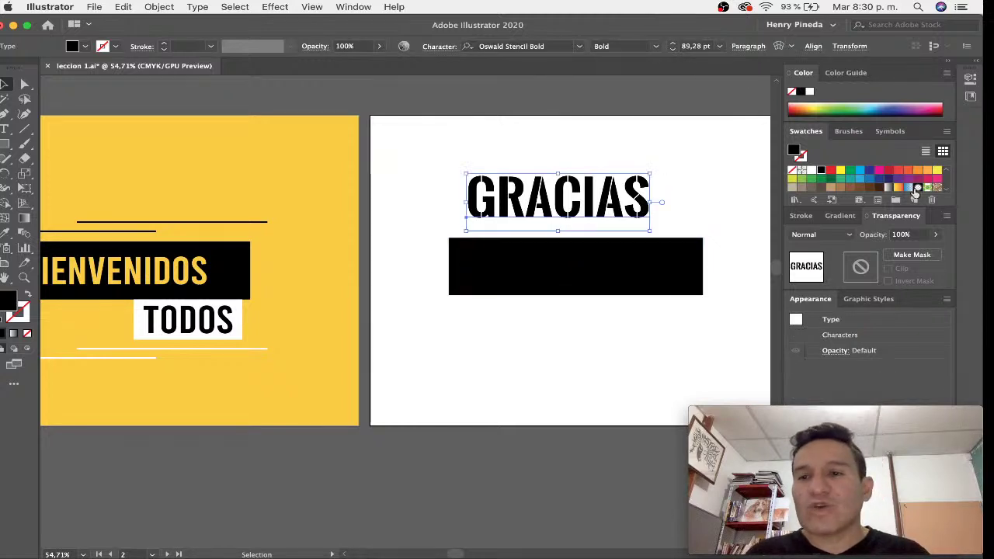
left_click(937, 169)
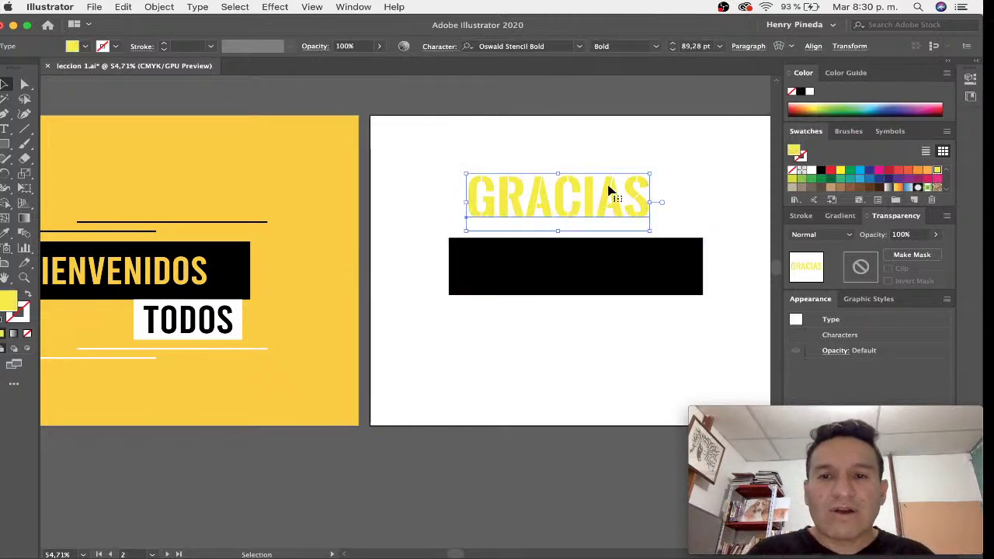
left_click_drag(610, 191, 636, 260)
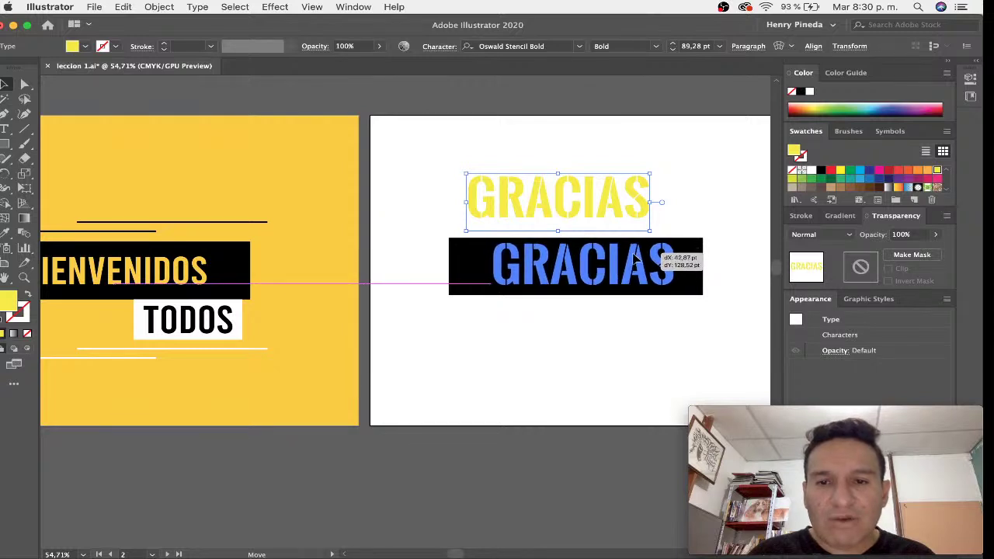
left_click_drag(635, 259, 632, 261)
left_click(634, 338)
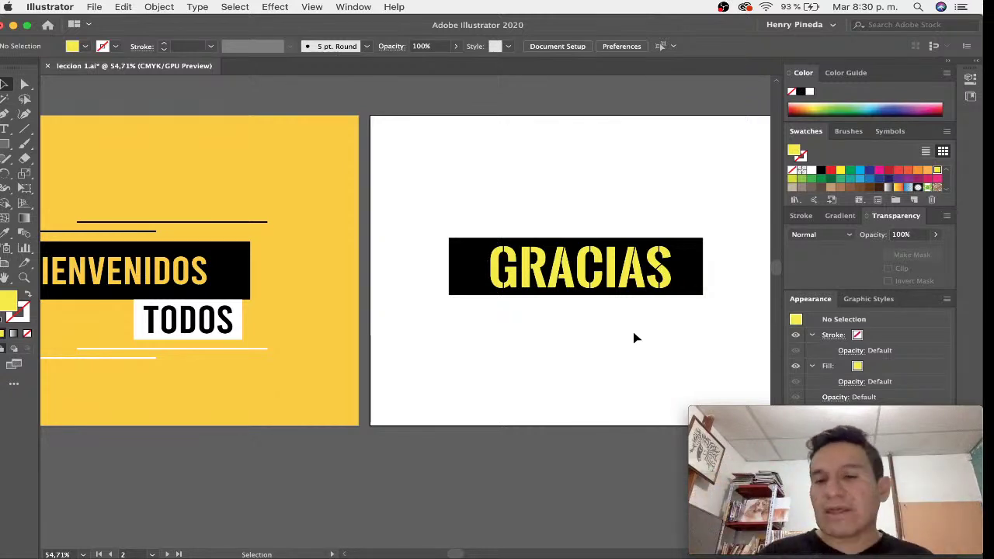
Step: Select the GRACIAS text and bar together and set Align To to Artboard
key("space")
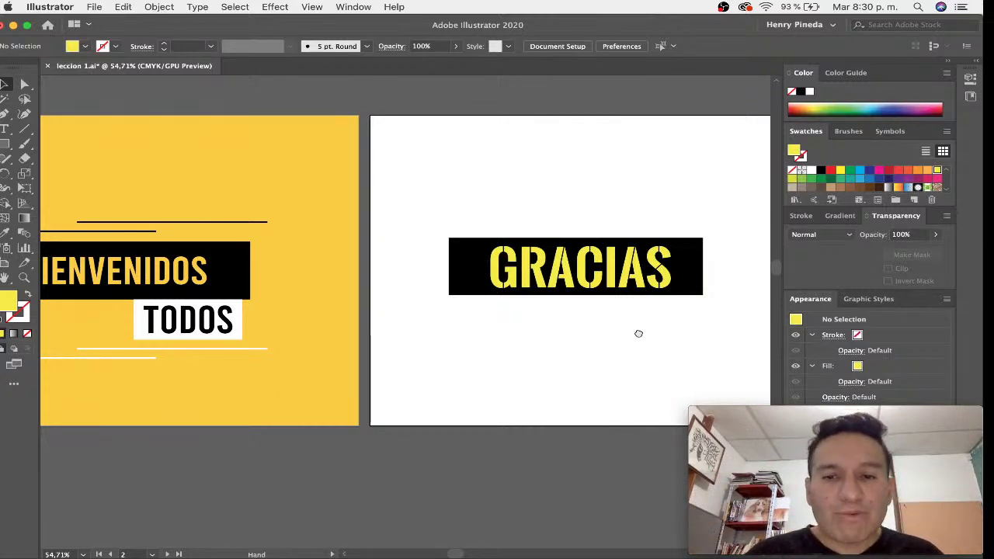
mouse_move(633, 338)
left_mouse_down()
mouse_move(481, 338)
mouse_move(373, 220)
left_mouse_up()
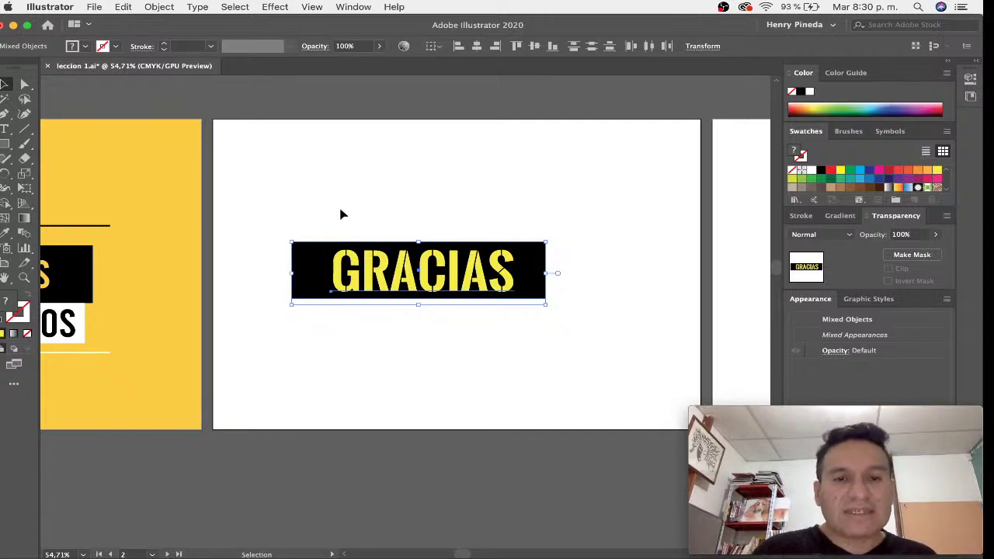
left_click_drag(321, 206, 462, 340)
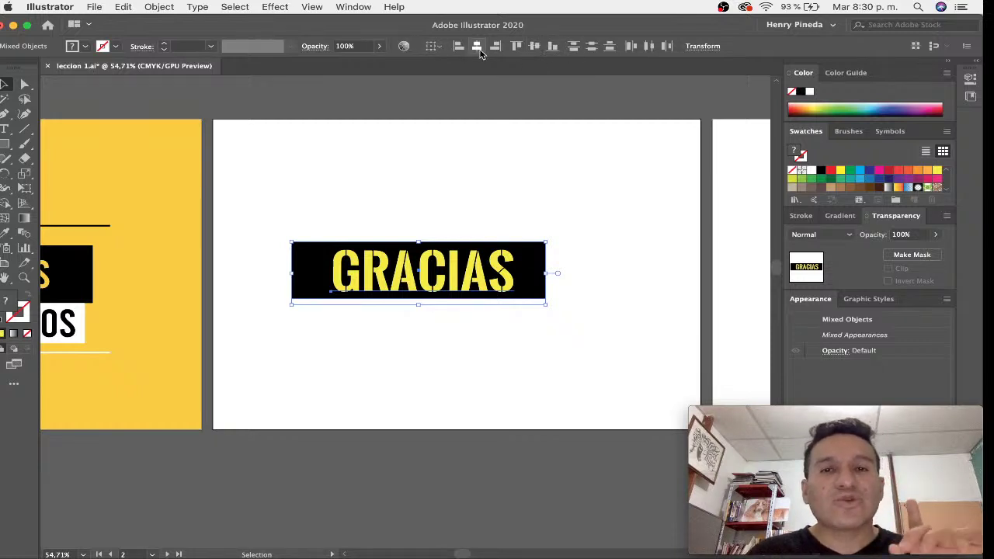
left_click(435, 48)
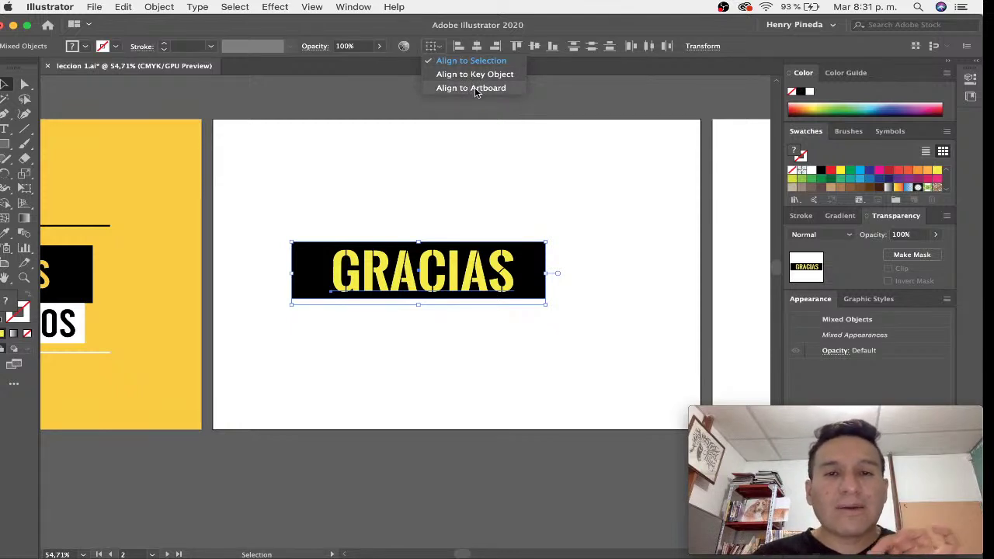
left_click(475, 88)
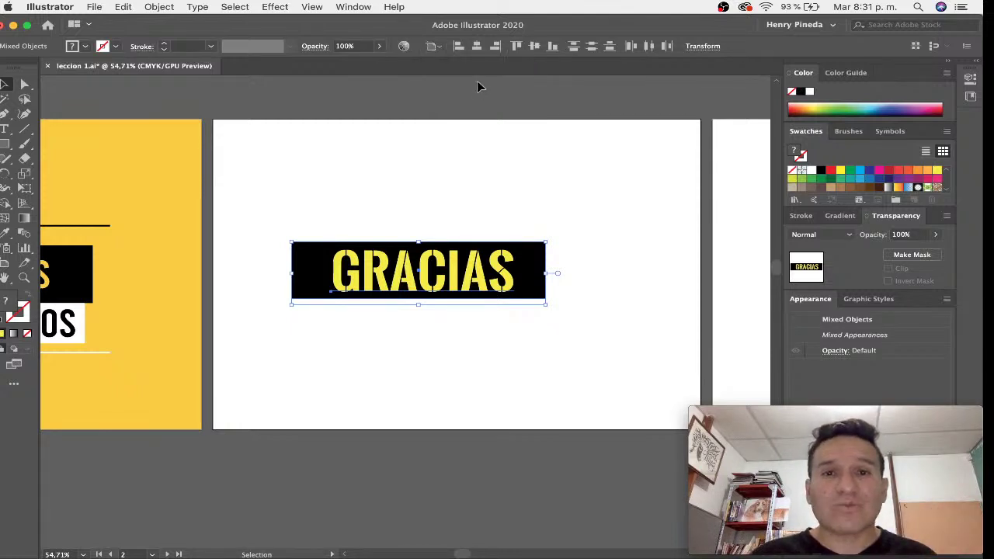
Step: Centre the banner horizontally and vertically on the artboard
left_click(458, 45)
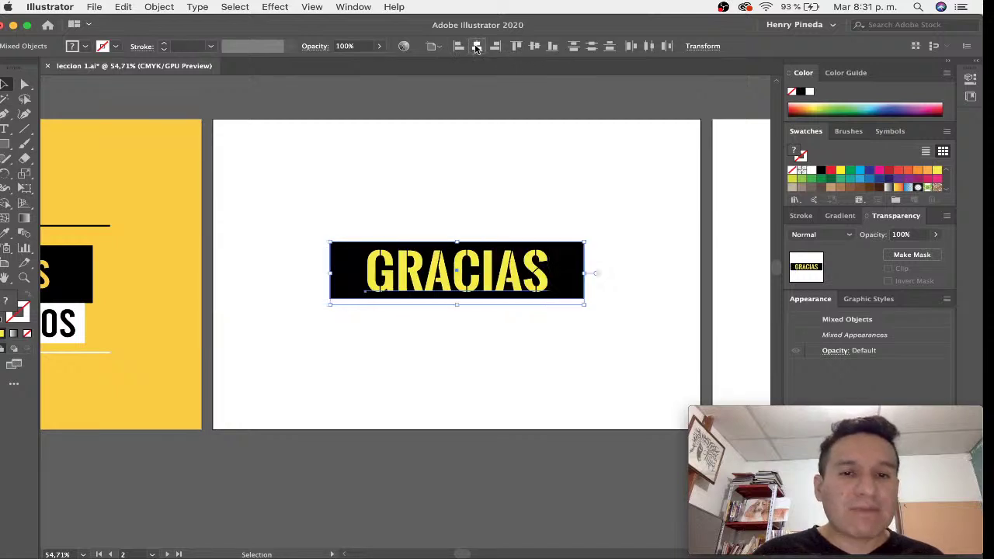
left_click(476, 46)
left_click(496, 46)
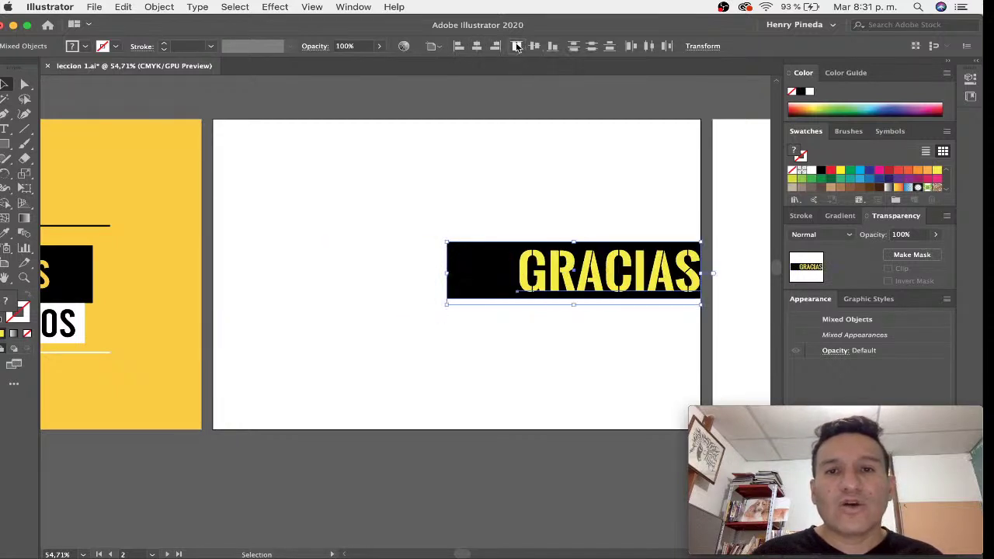
left_click(516, 46)
left_click(535, 46)
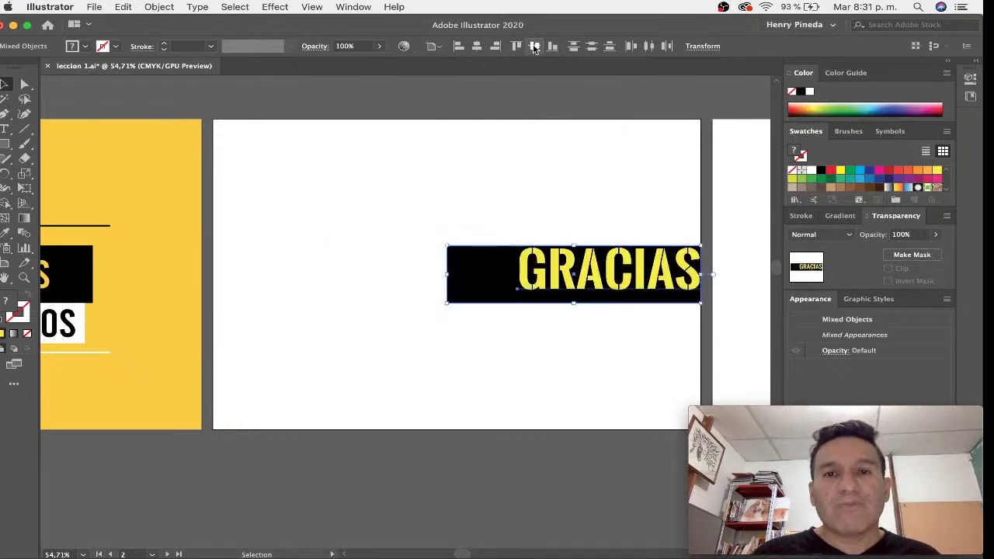
left_click(476, 46)
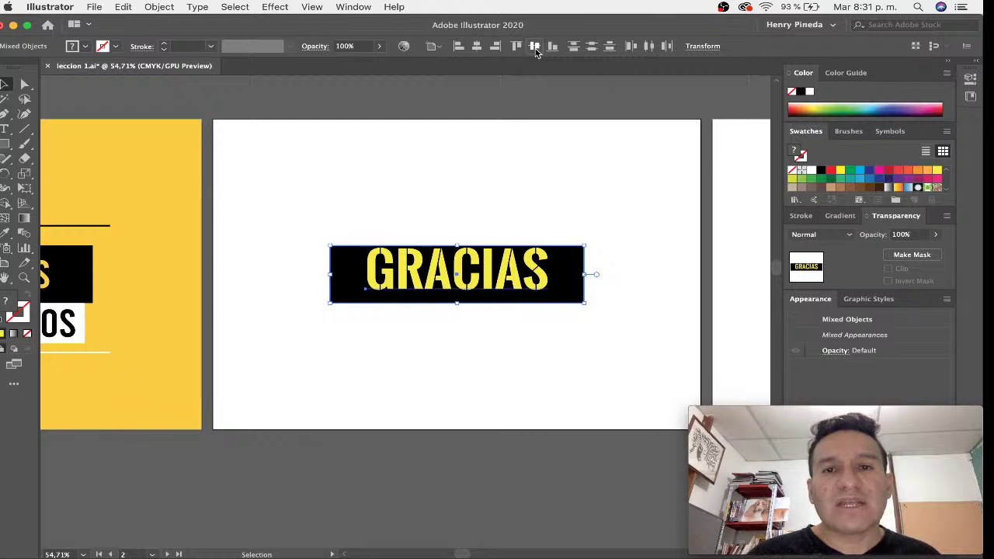
left_click(531, 192)
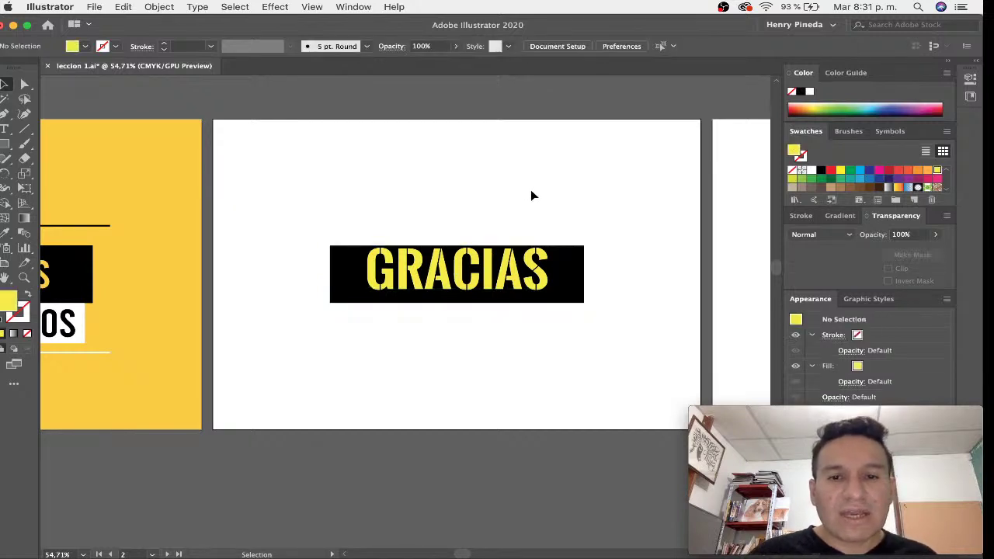
Step: Nudge the GRACIAS text slightly on the bar, then reselect the whole banner
left_click(514, 287)
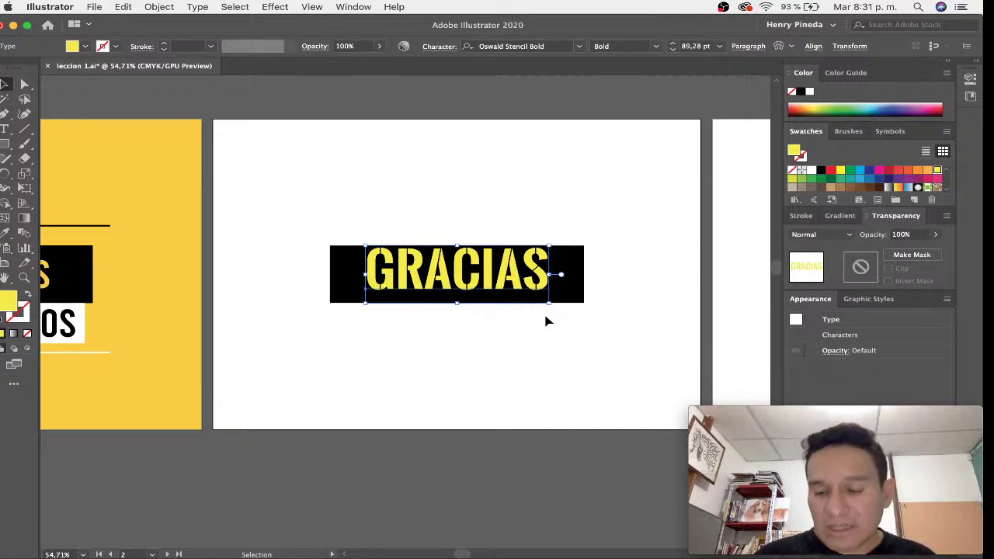
key("Down")
key("Down")
key("Down")
key("Down")
key("Down")
key("Down")
key("Down")
key("Down")
key("Down")
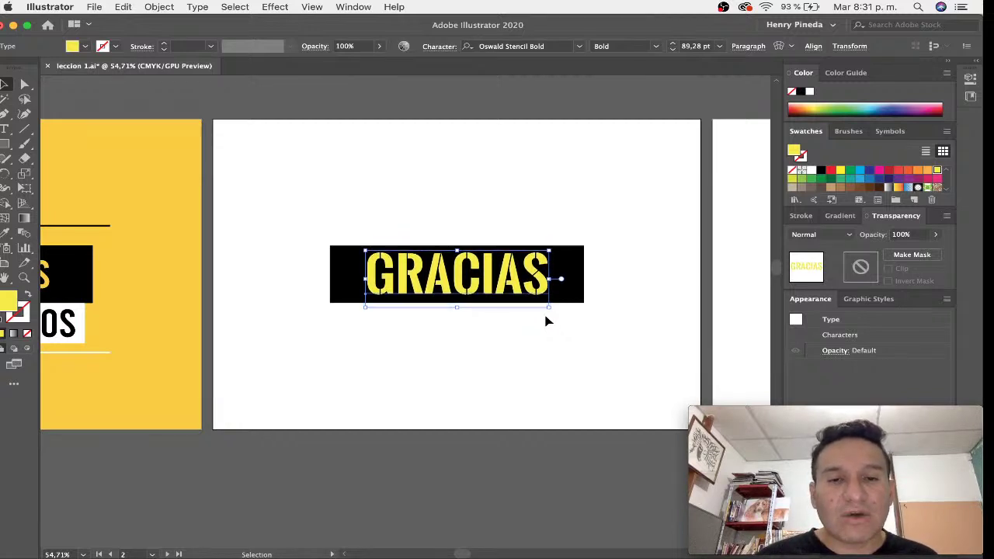
key("Down")
key("Down")
key("Down")
key("Down")
key("Up")
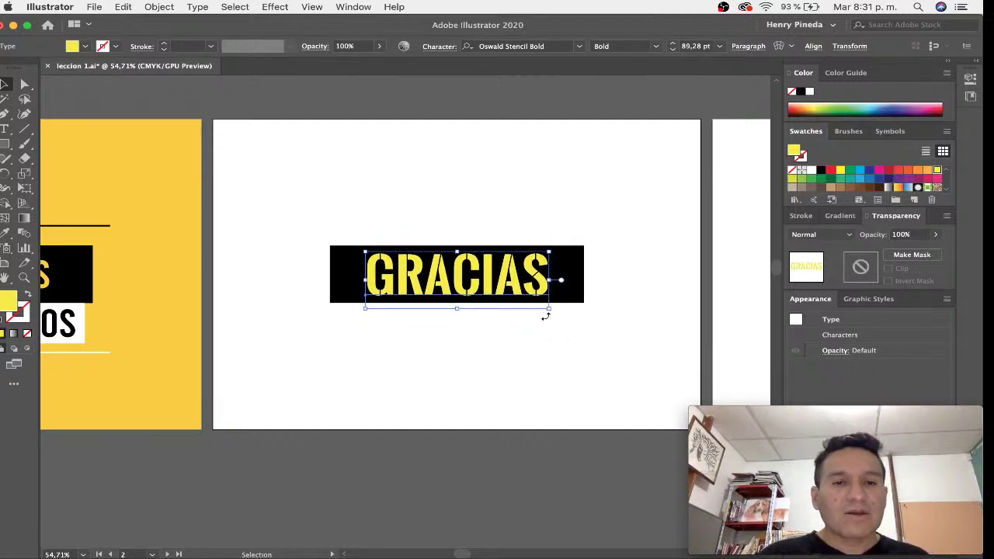
scroll(244, 287, "left", 5)
scroll(245, 287, "left", 2)
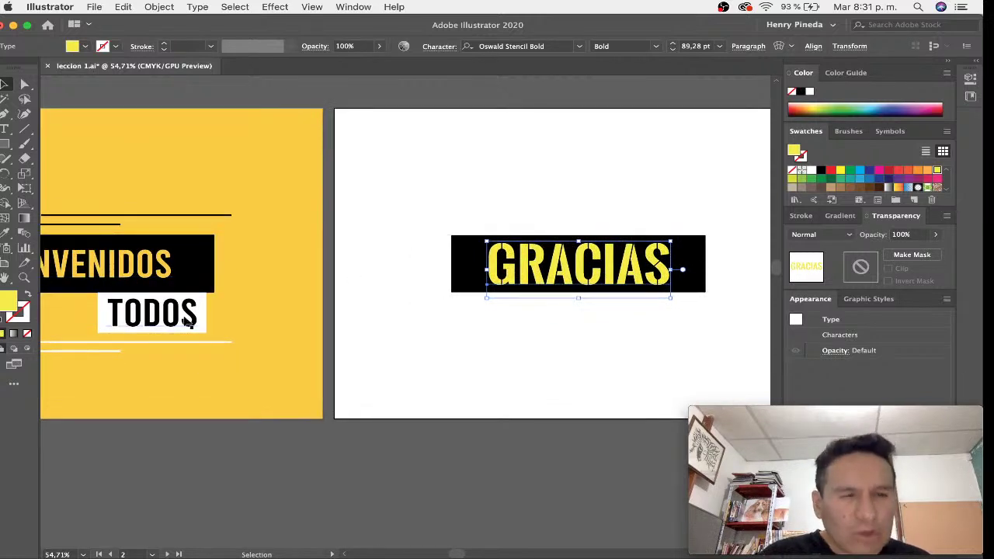
scroll(676, 373, "right", 1)
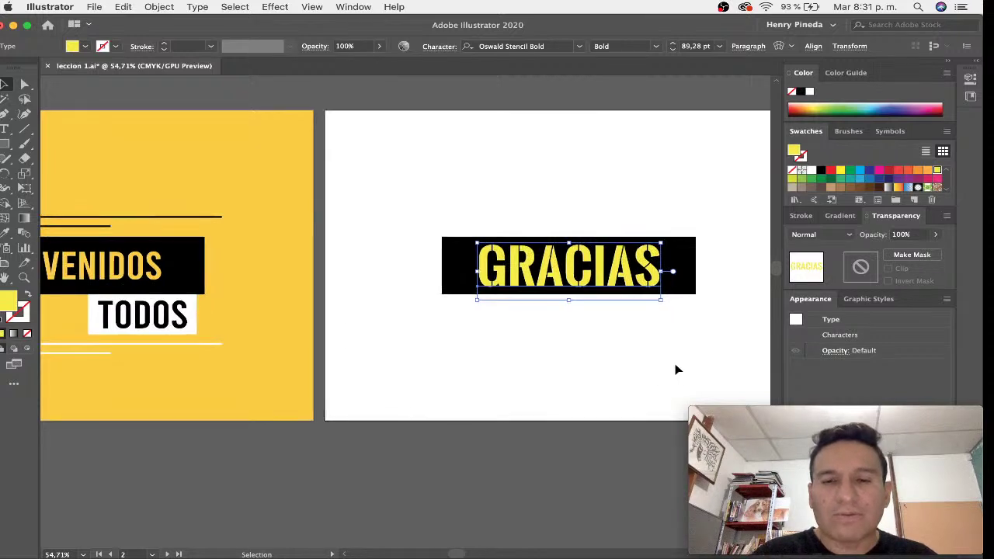
scroll(675, 370, "right", 3)
left_click_drag(676, 371, 408, 189)
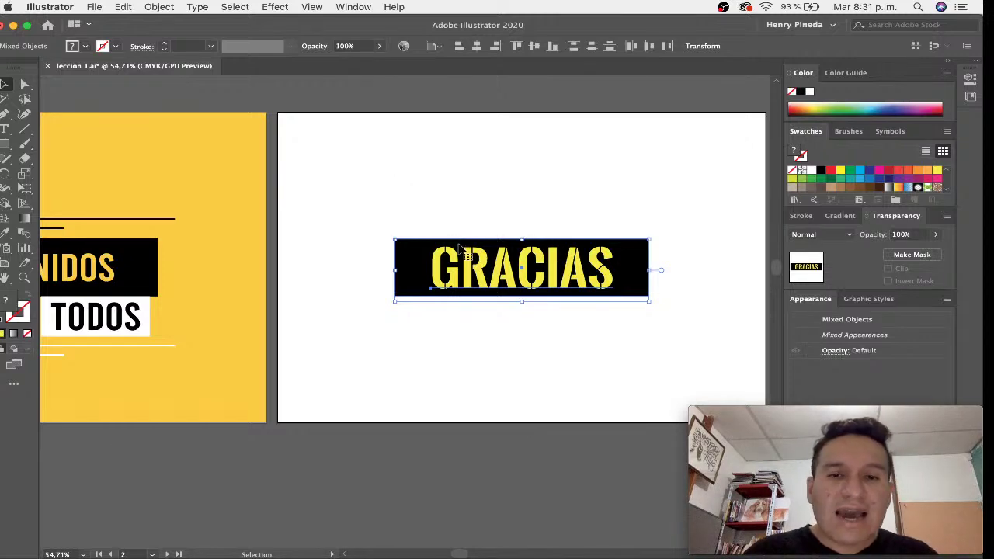
Step: Duplicate the banner, shrink the copy, and tuck it under the original's lower right
mouse_move(459, 245)
left_mouse_down()
mouse_move(460, 158)
mouse_move(459, 328)
left_mouse_up()
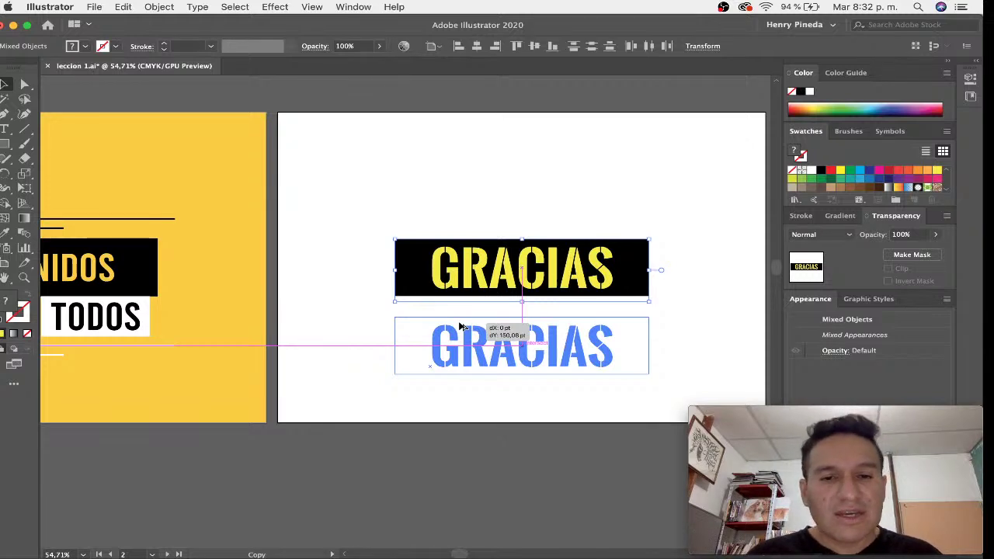
left_click_drag(461, 327, 460, 328)
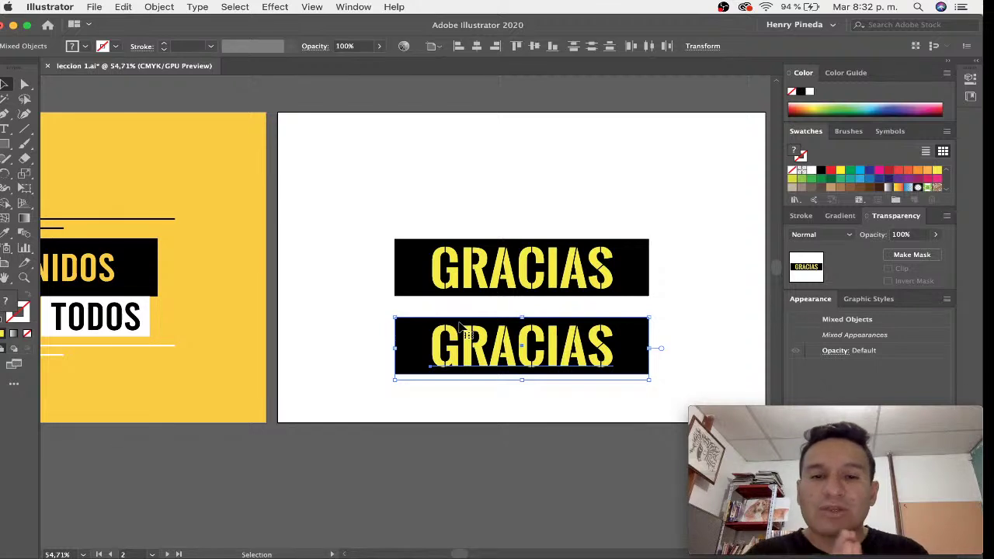
left_click_drag(460, 327, 524, 268)
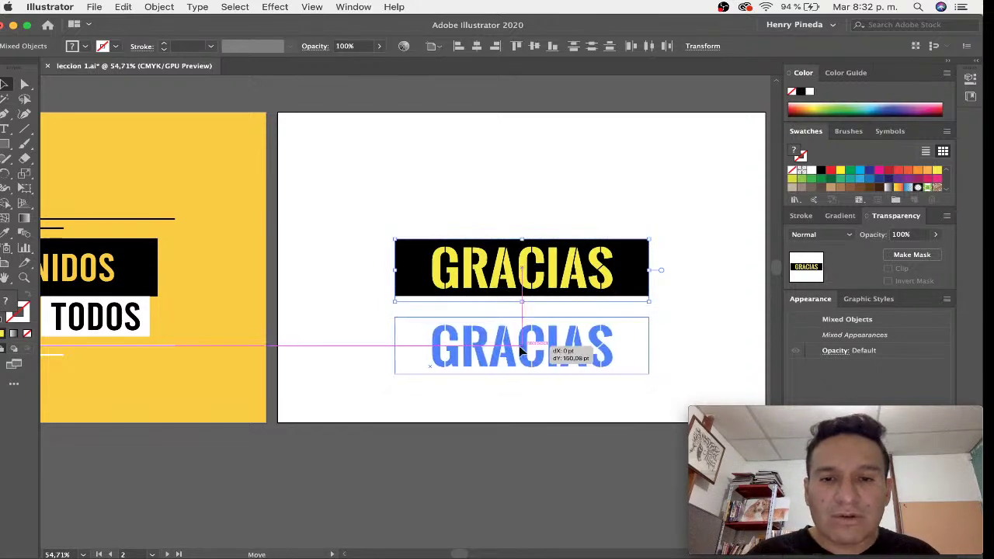
left_click_drag(524, 268, 525, 347)
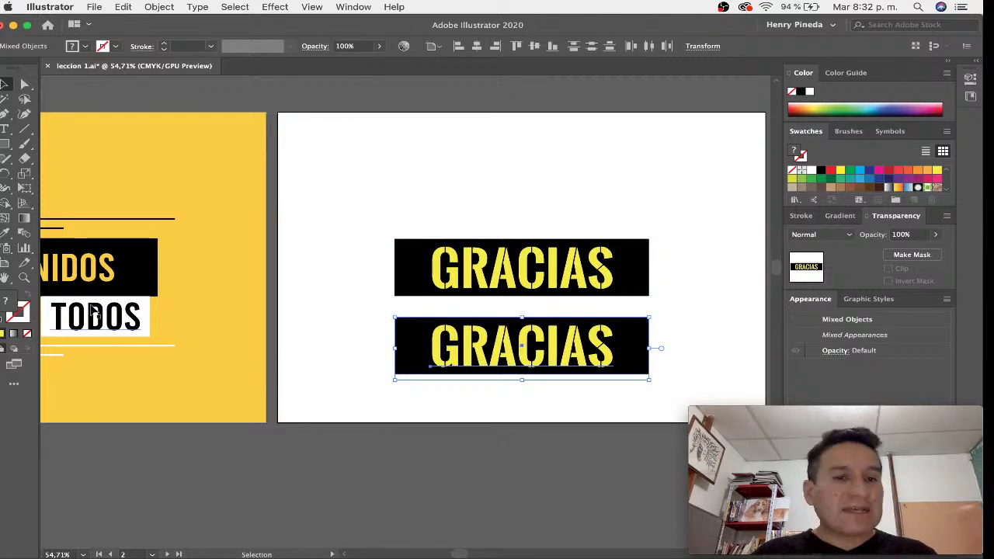
left_click_drag(394, 380, 535, 347)
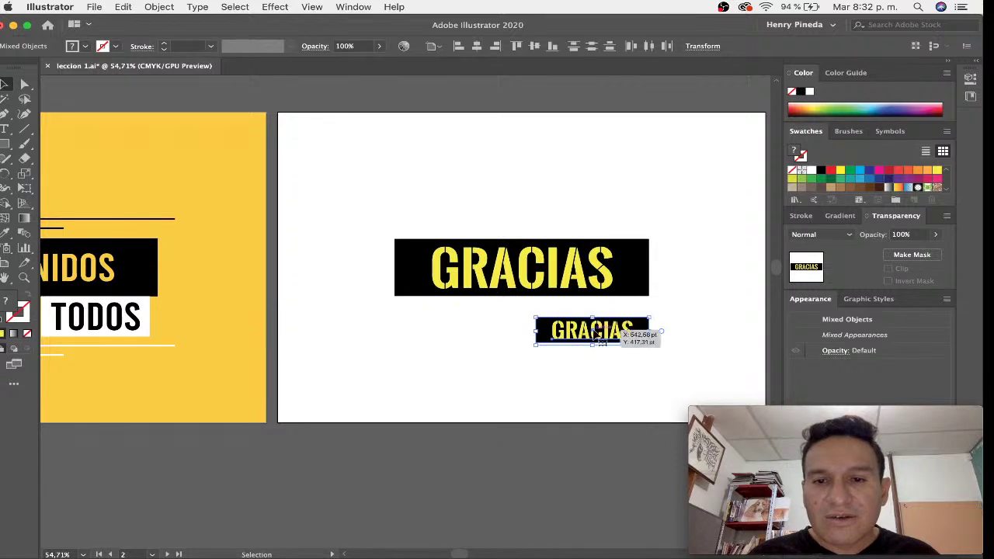
left_click_drag(607, 329, 598, 310)
left_click(605, 358)
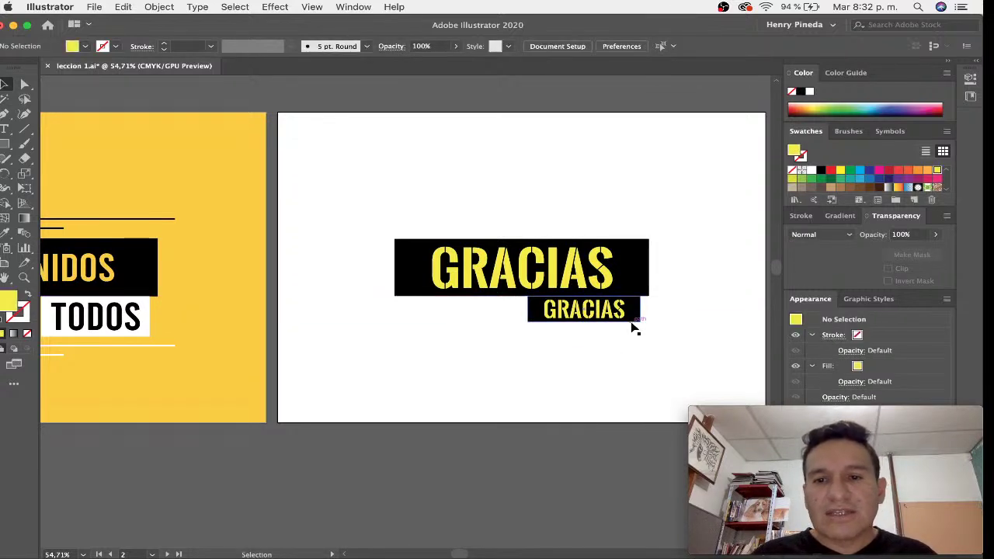
Step: Give the small copy a grey box with black text
left_click(632, 318)
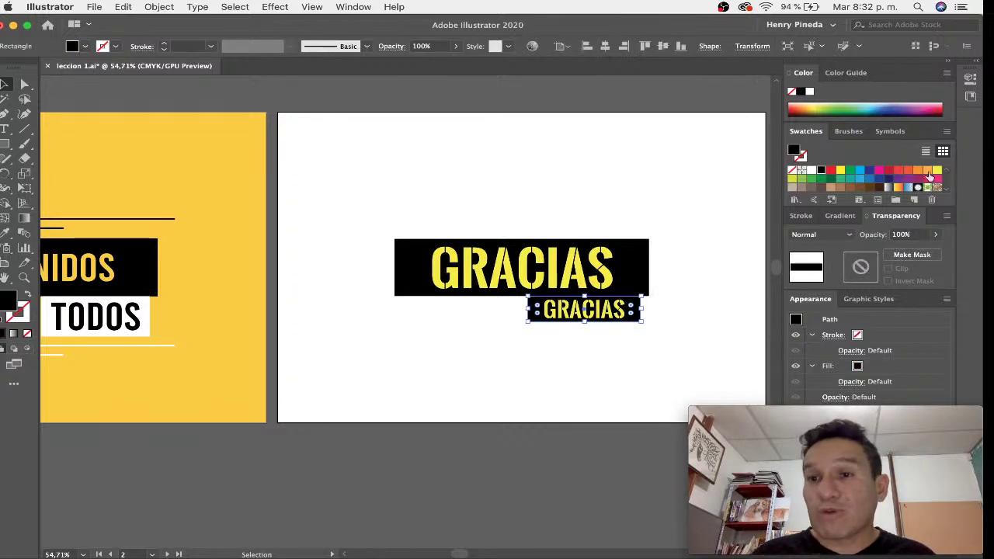
scroll(930, 177, "down", 2)
left_click(854, 179)
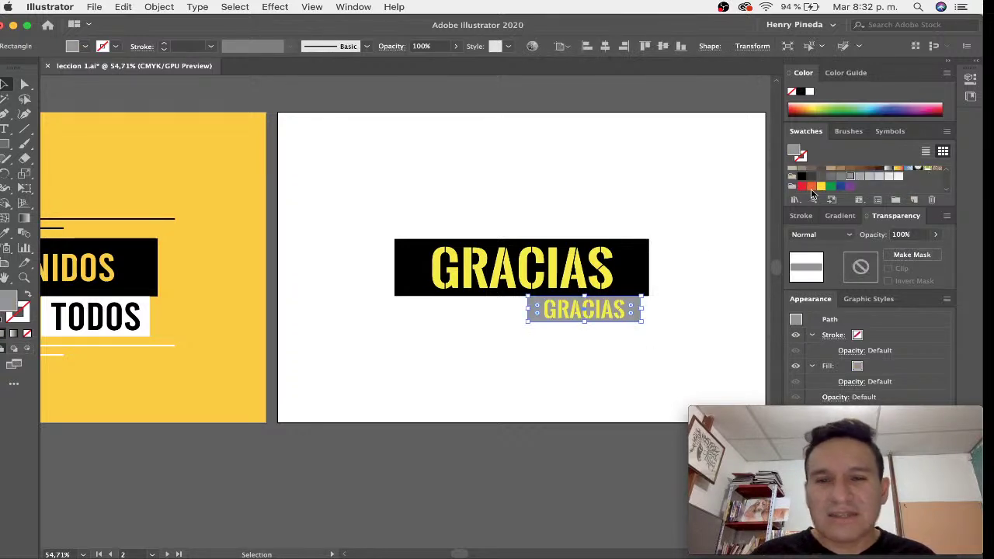
left_click(590, 313)
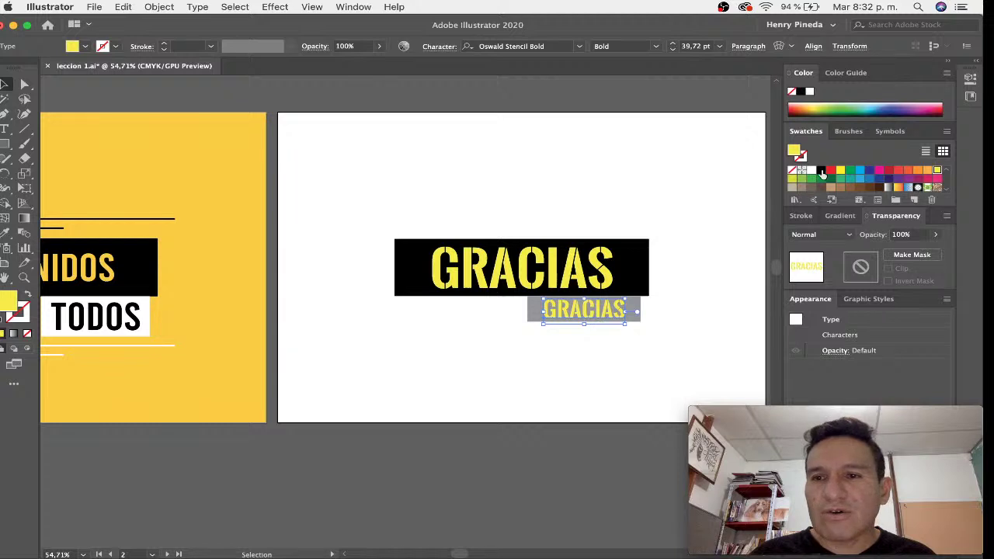
left_click(822, 171)
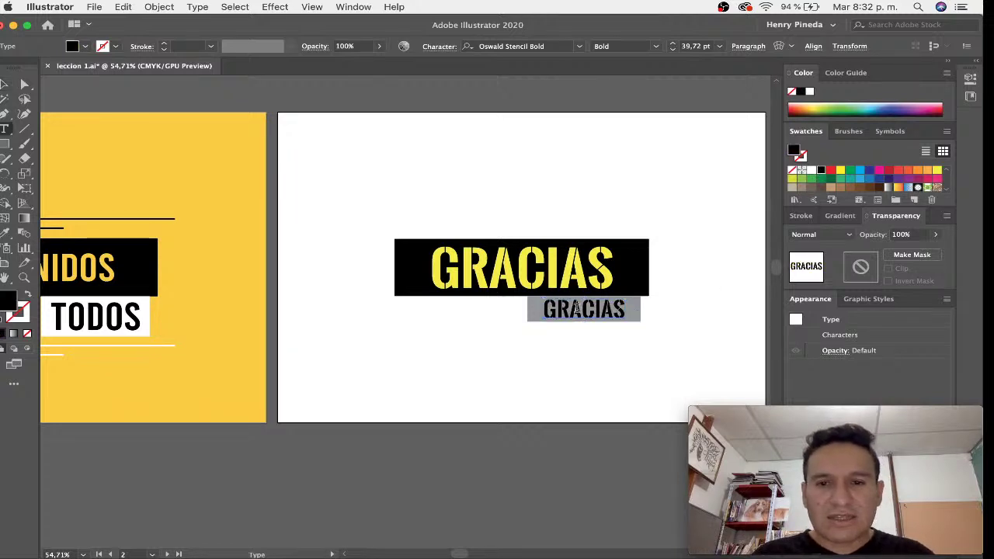
Step: Retype the small label as TODOS and nudge it right within the grey box
double_click(576, 309)
type("TODOS")
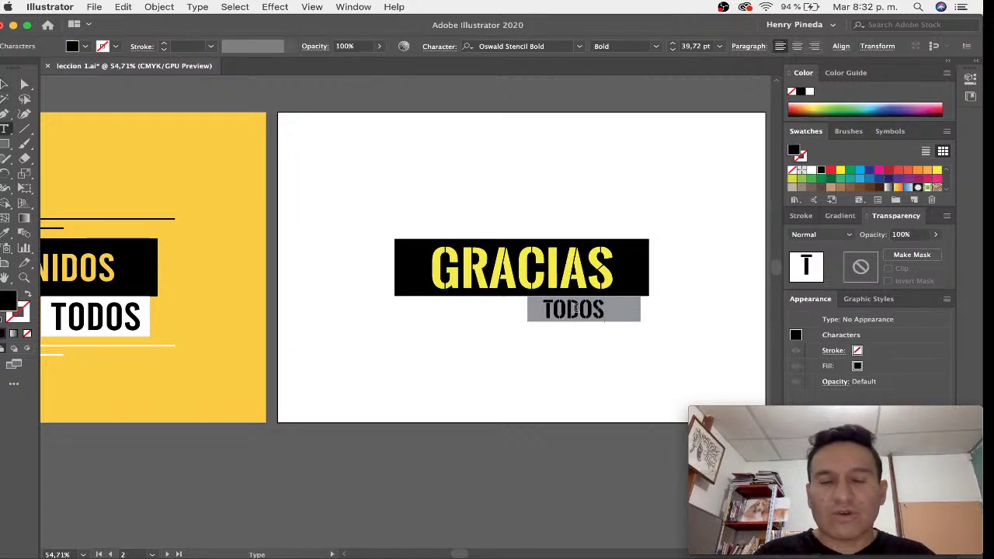
left_click(5, 85)
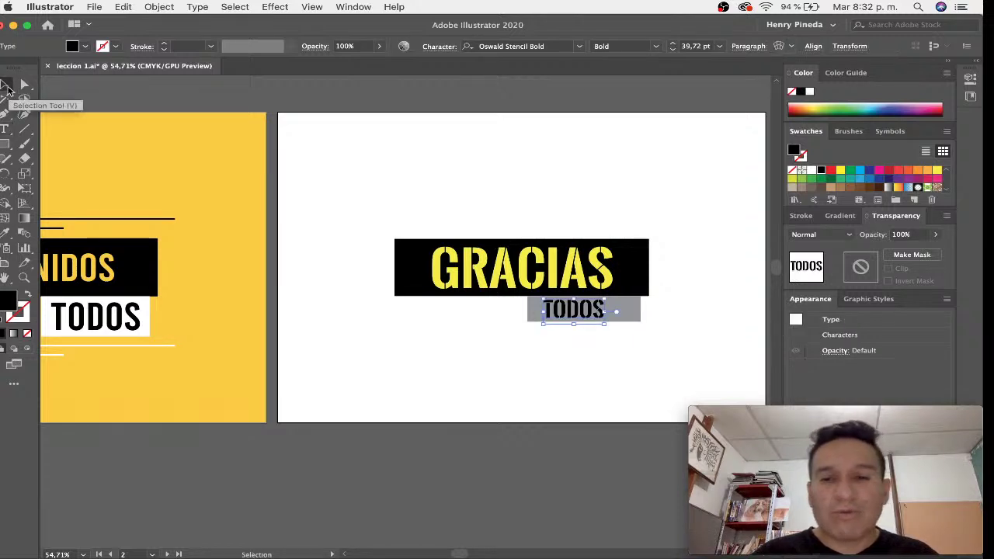
key("Right")
key("Right")
key("Right")
key("Right")
key("Right")
key("Right")
key("Right")
key("Right")
key("Right")
key("Right")
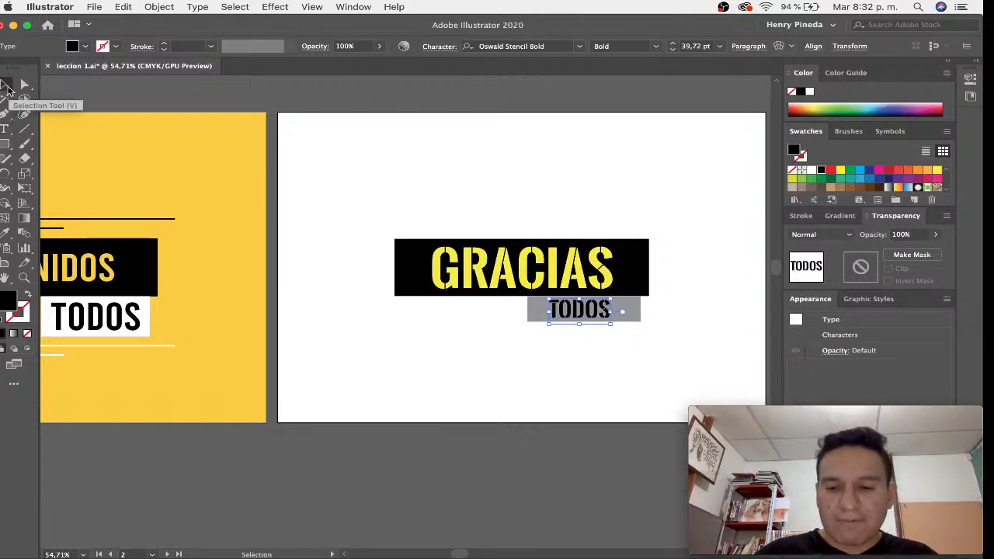
key("super+minus")
key("super+minus")
left_click(304, 184)
left_click_drag(304, 184, 408, 185)
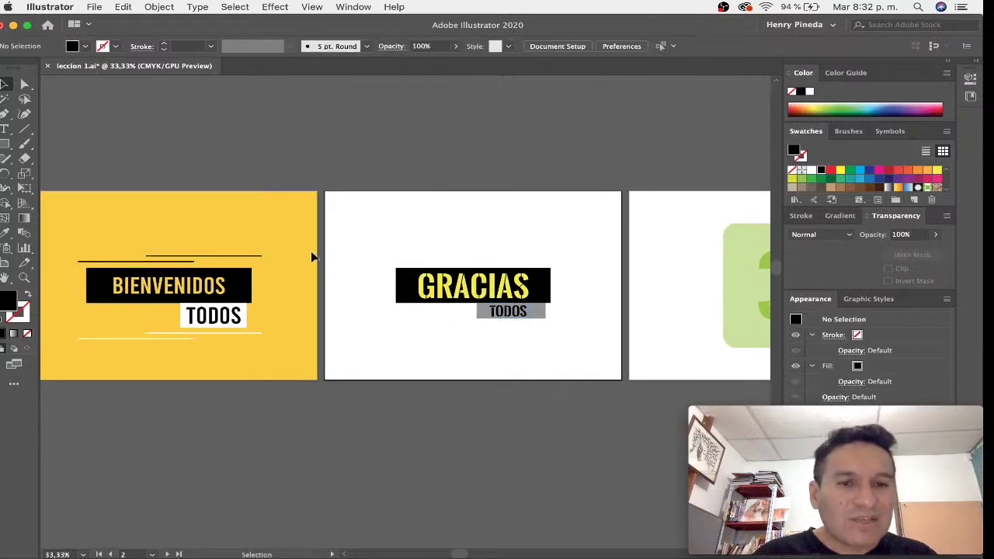
left_click_drag(24, 129, 69, 128)
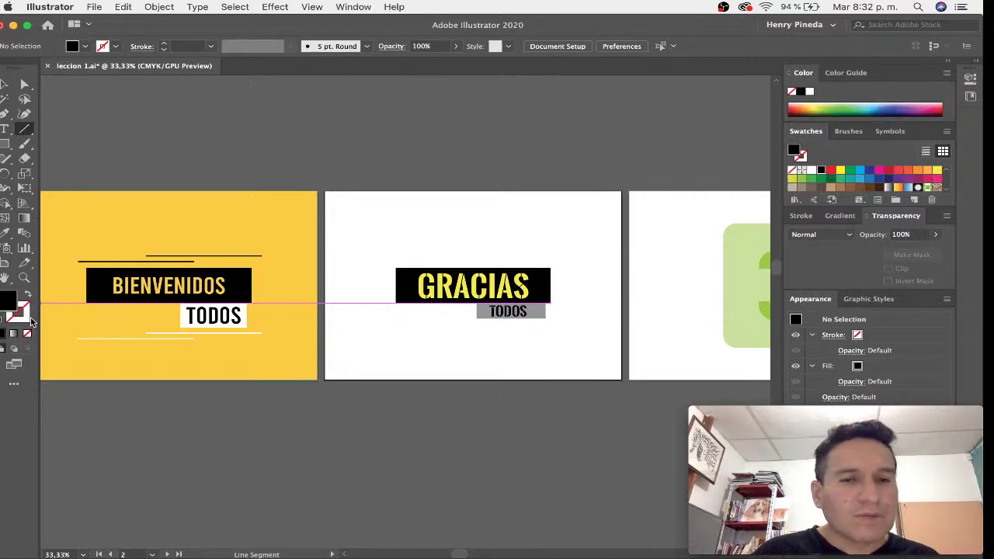
left_click(31, 320)
key("v")
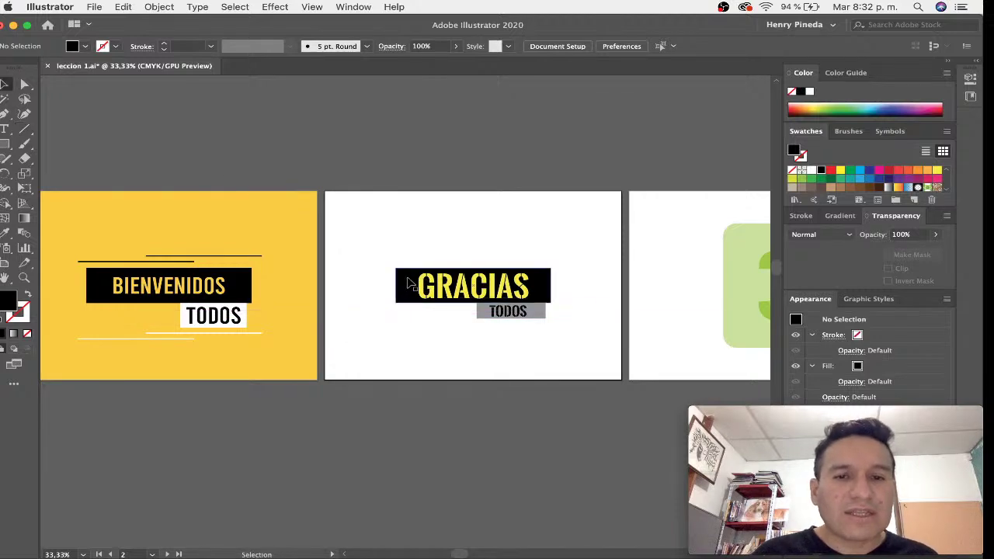
left_click(405, 284)
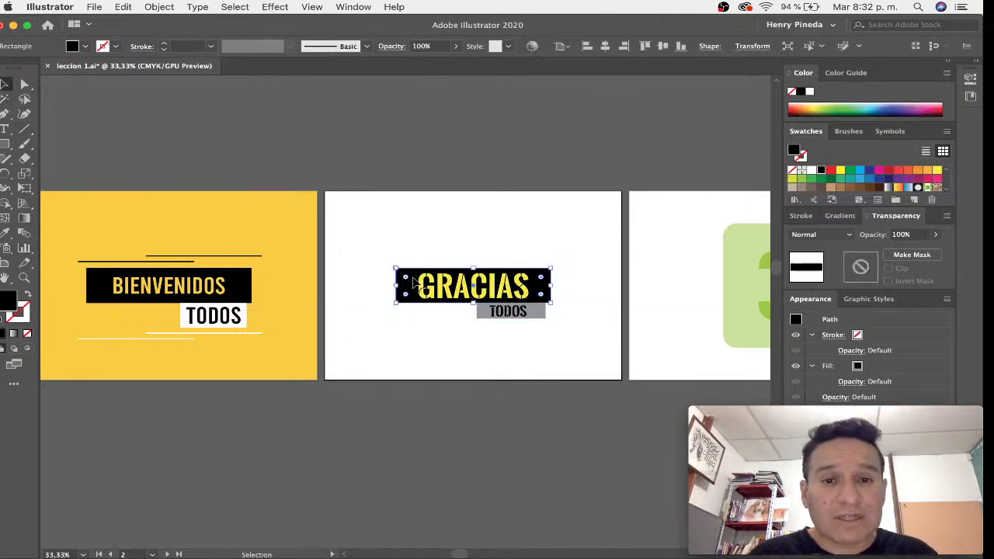
mouse_move(418, 280)
left_mouse_down()
mouse_move(417, 225)
mouse_move(578, 244)
mouse_move(522, 239)
left_mouse_up()
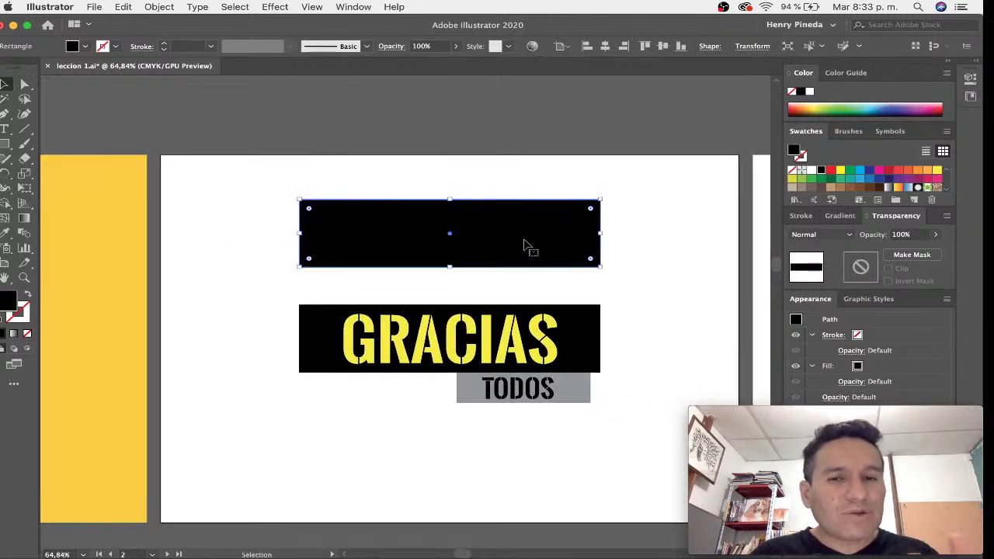
left_click(27, 297)
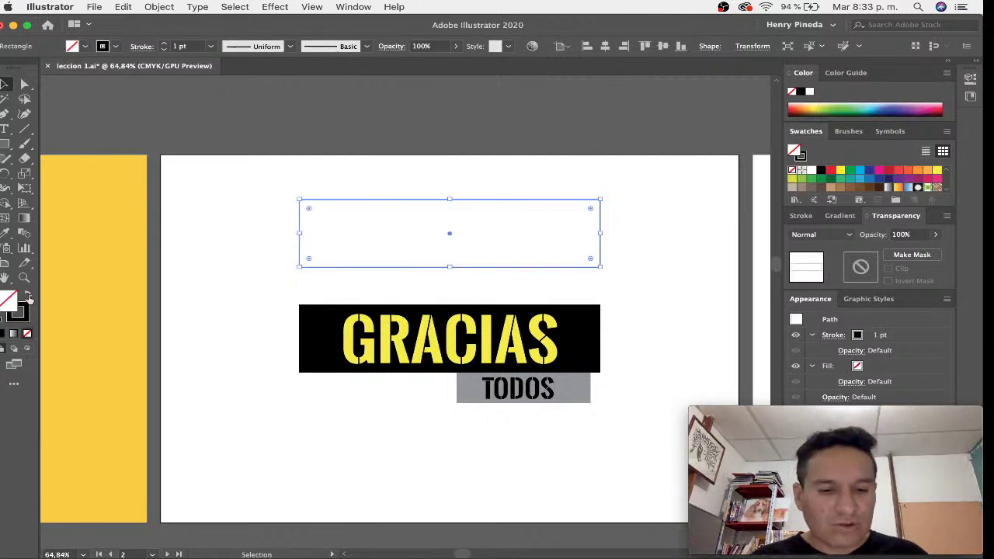
left_click(27, 297)
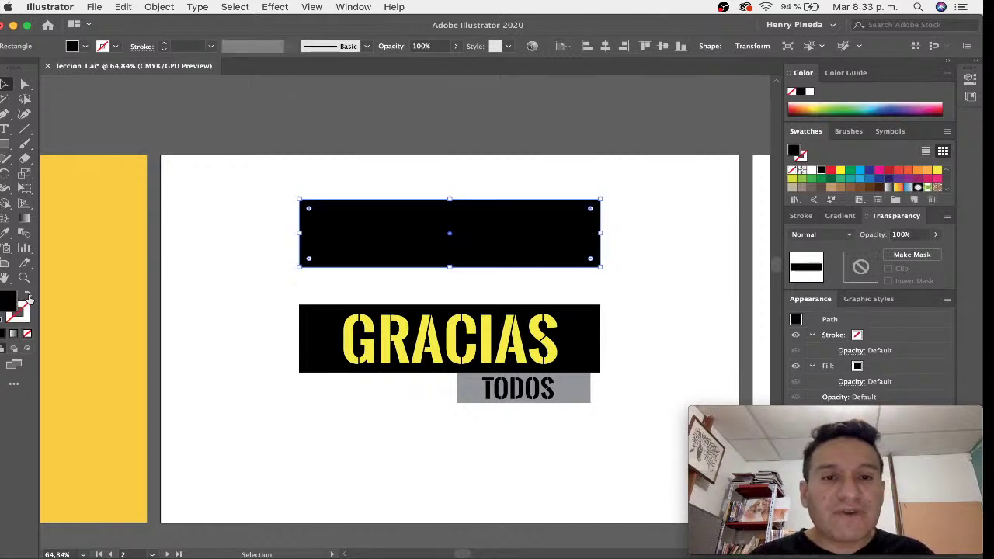
left_click(27, 297)
left_click(28, 297)
left_click(27, 296)
left_click(27, 297)
left_click(27, 296)
left_click(27, 297)
left_click(27, 297)
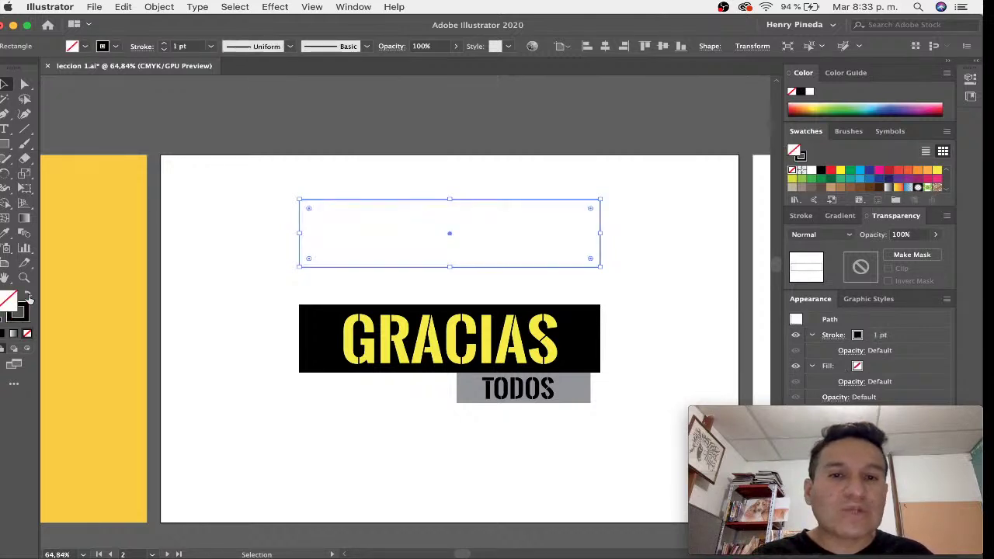
left_click(27, 297)
double_click(27, 297)
double_click(27, 297)
double_click(27, 296)
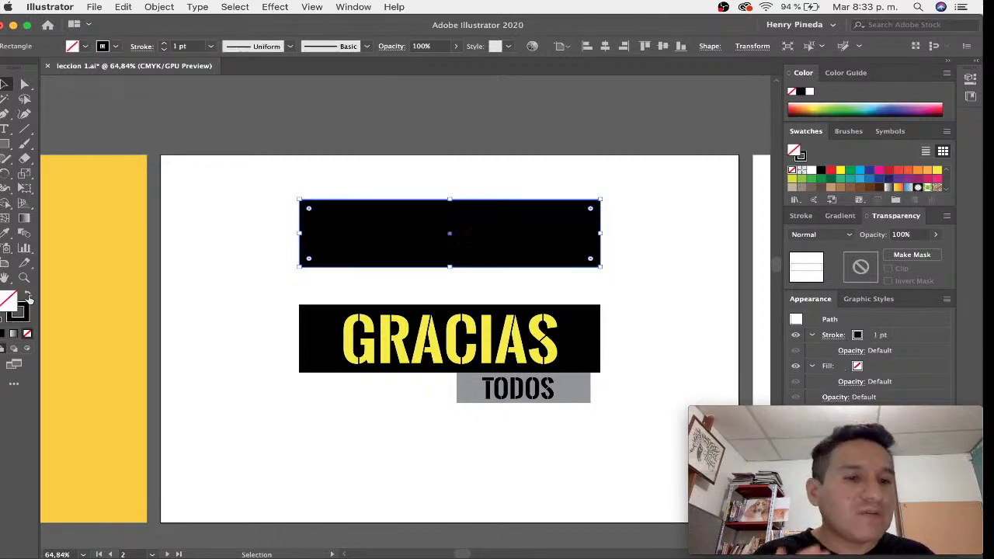
left_click(27, 297)
left_click(27, 297)
left_click(28, 296)
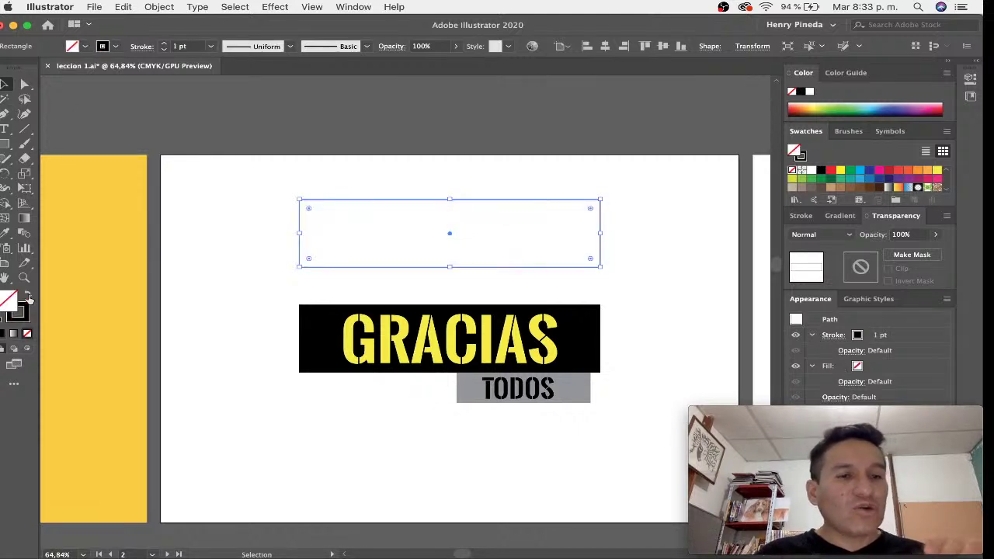
key("Delete")
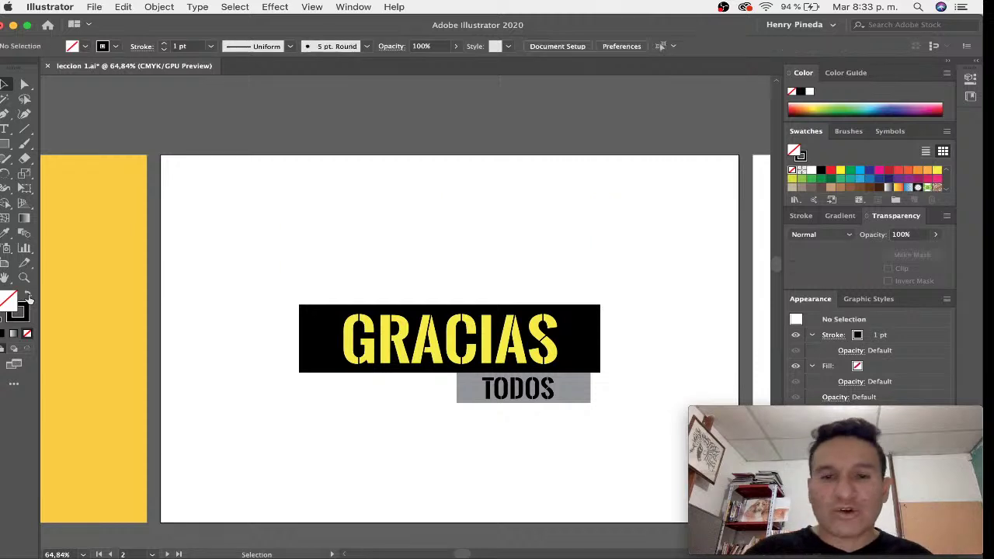
Step: Draw two staggered lines above the GRACIAS banner and two below the TODOS tab
left_click(24, 128)
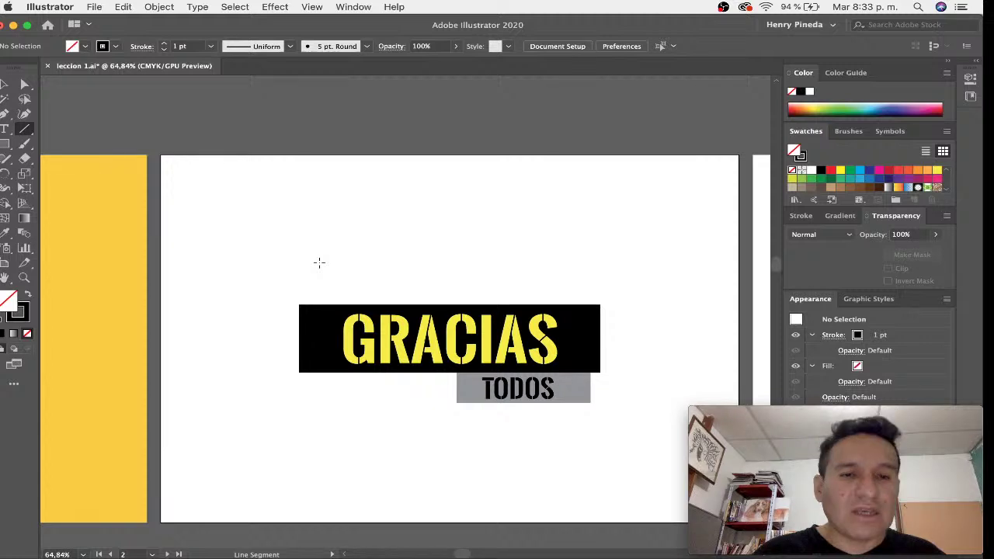
mouse_move(318, 262)
left_mouse_down()
mouse_move(544, 195)
mouse_move(606, 245)
mouse_move(601, 268)
left_mouse_up()
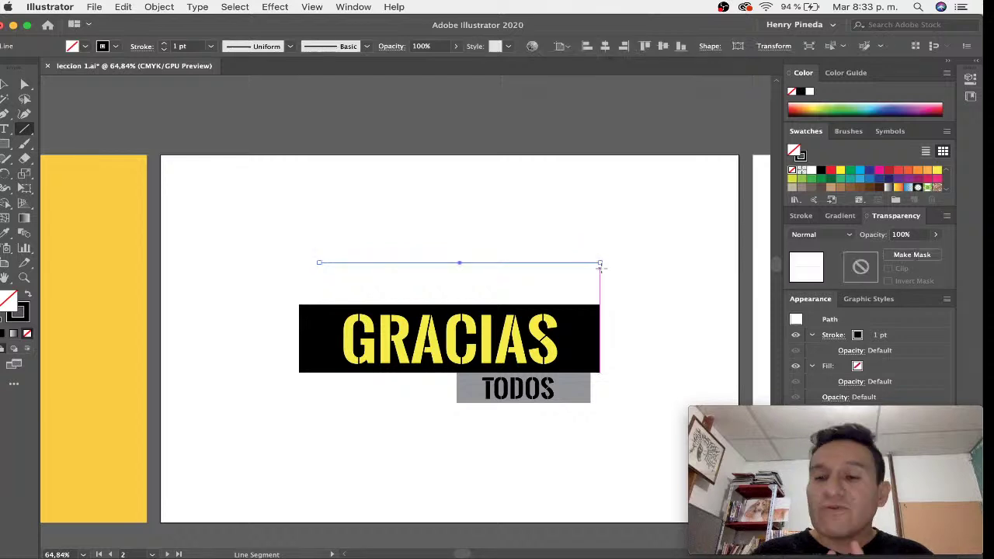
mouse_move(410, 281)
left_mouse_down()
mouse_move(611, 279)
mouse_move(579, 281)
left_mouse_up()
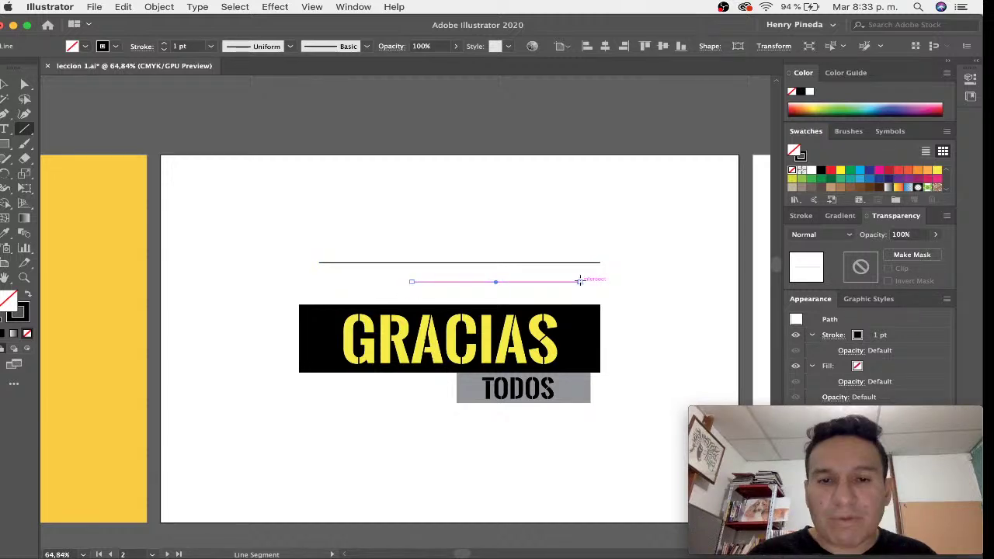
left_click_drag(334, 432, 457, 433)
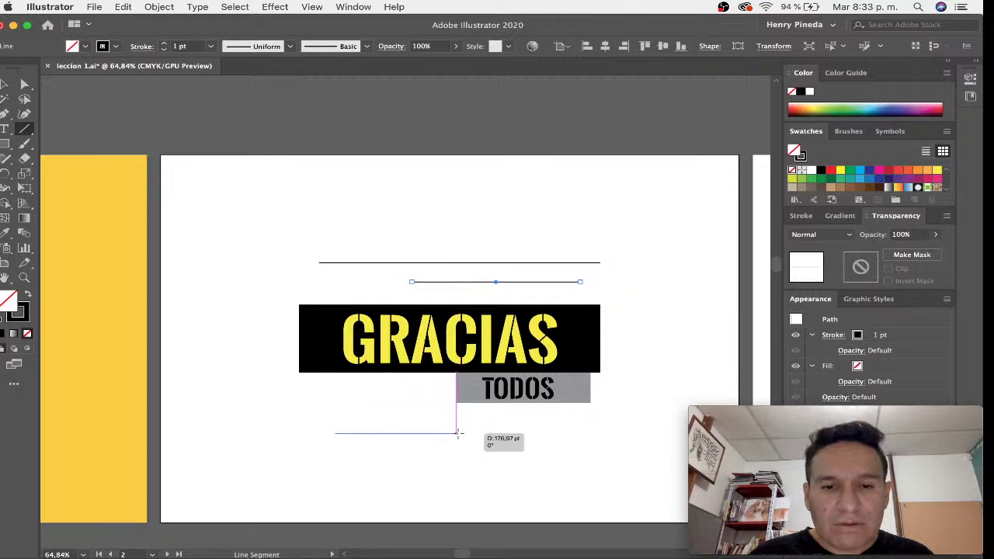
left_click_drag(364, 451, 621, 453)
Step: Set the lower two lines' stroke to red, then recolour them blue
key("v")
left_click_drag(292, 411, 388, 486)
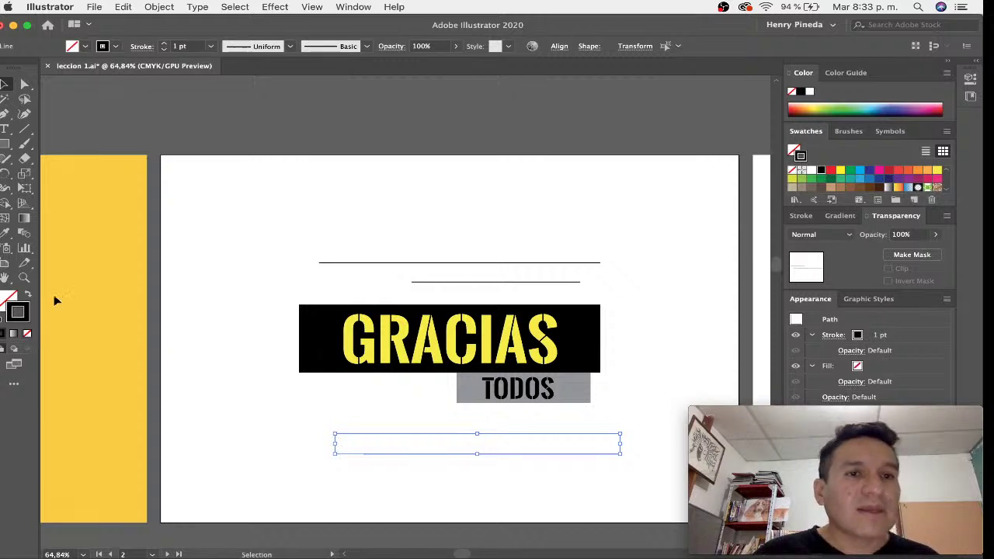
left_click(115, 48)
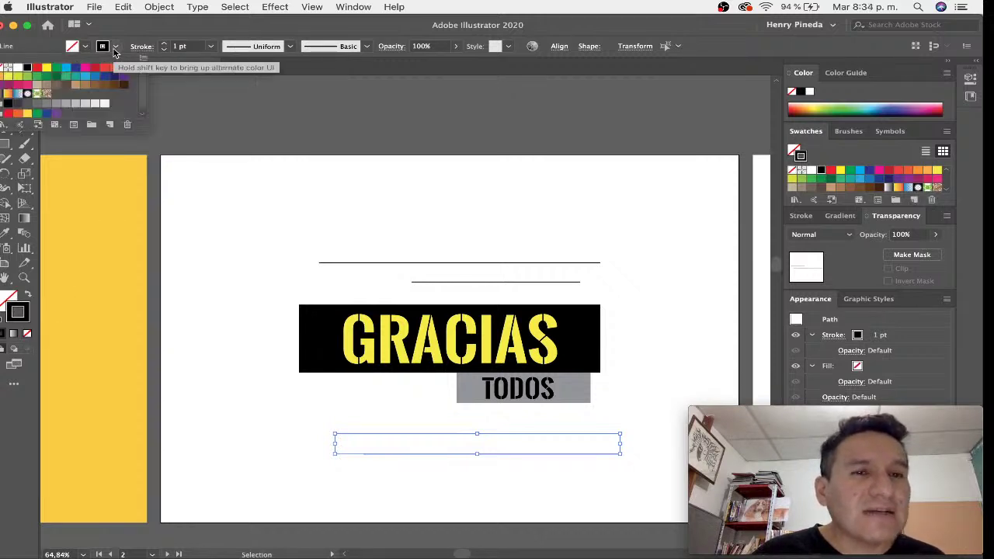
left_click(104, 69)
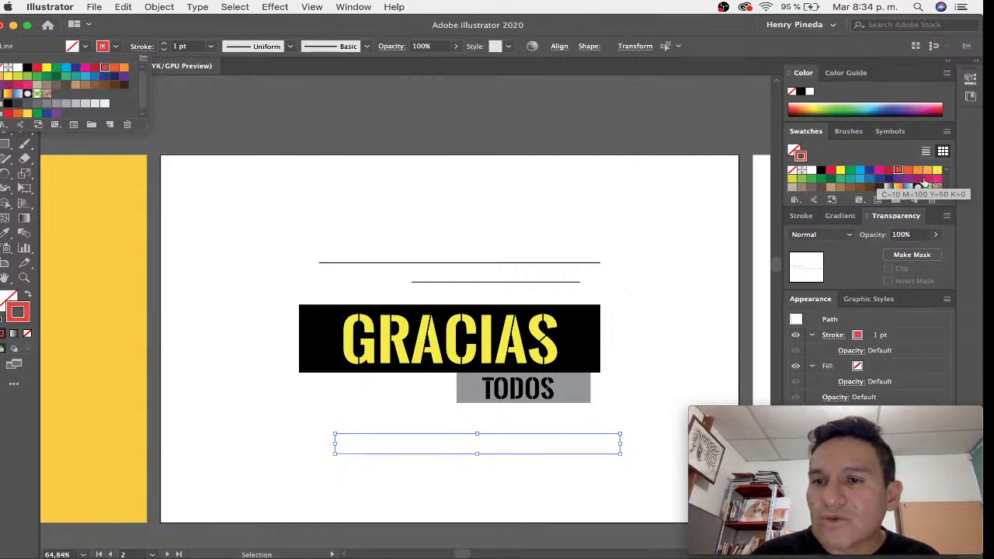
key("Escape")
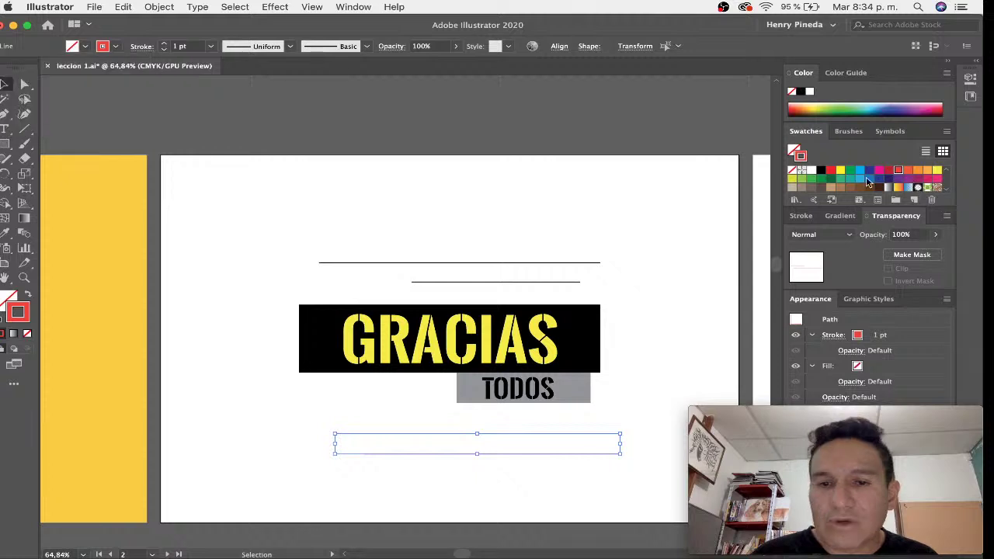
left_click(328, 420)
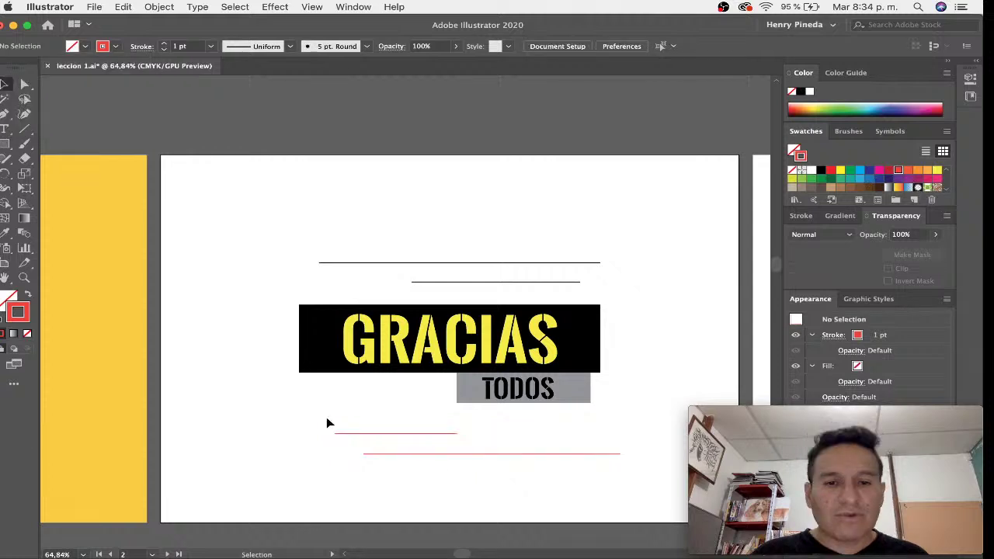
left_click_drag(327, 424, 625, 462)
left_click(870, 178)
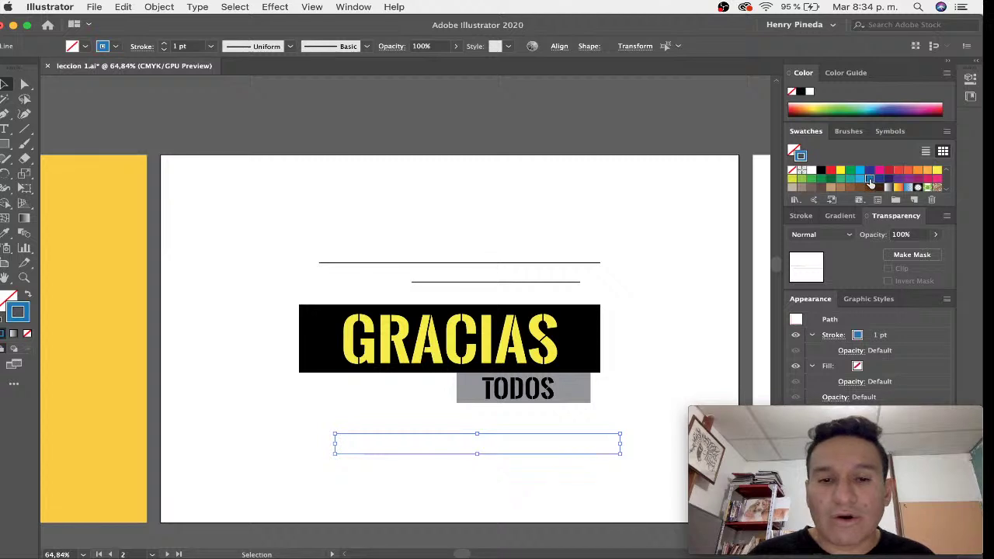
left_click(447, 222)
key("space")
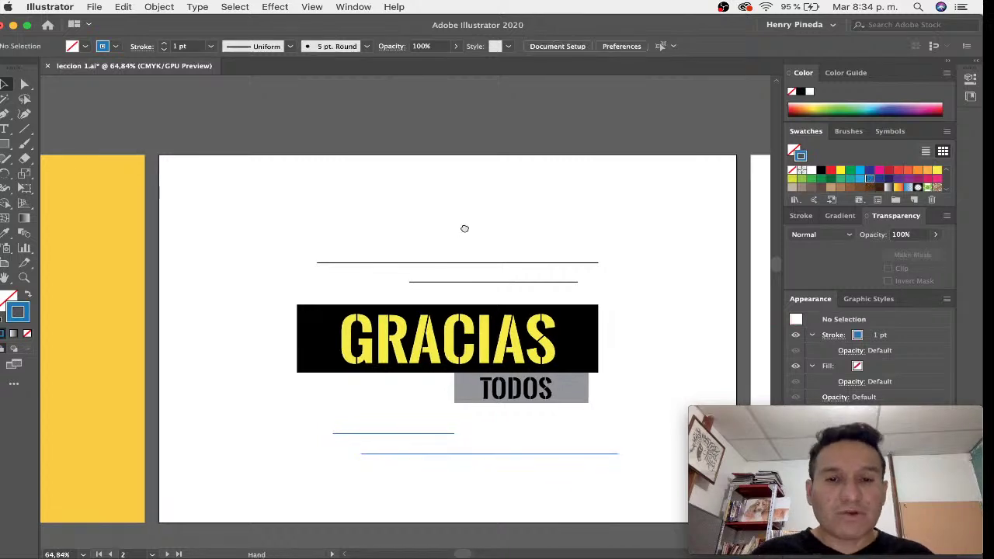
left_click_drag(464, 228, 430, 200)
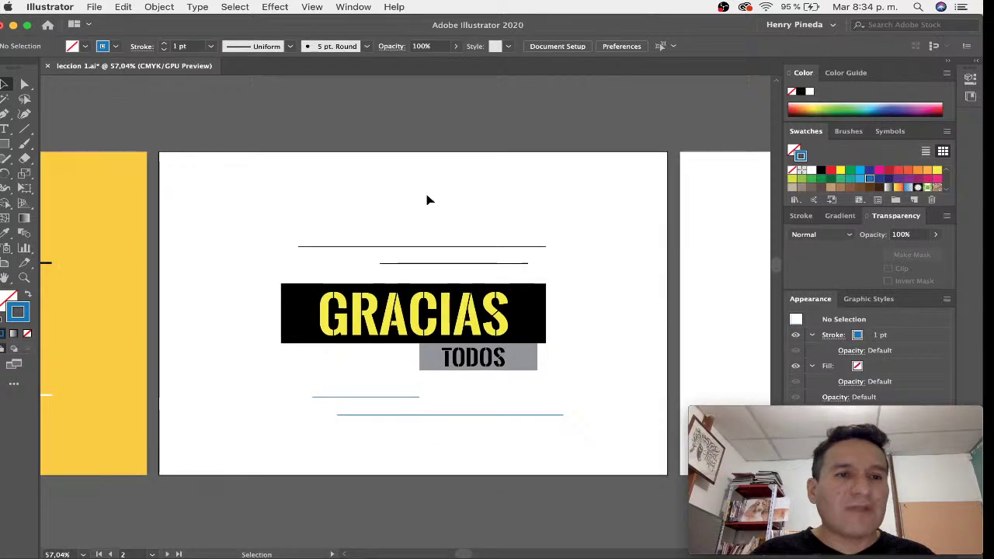
Step: Draw a blue rectangle covering the whole second artboard and send it to back
left_click_drag(4, 144, 70, 141)
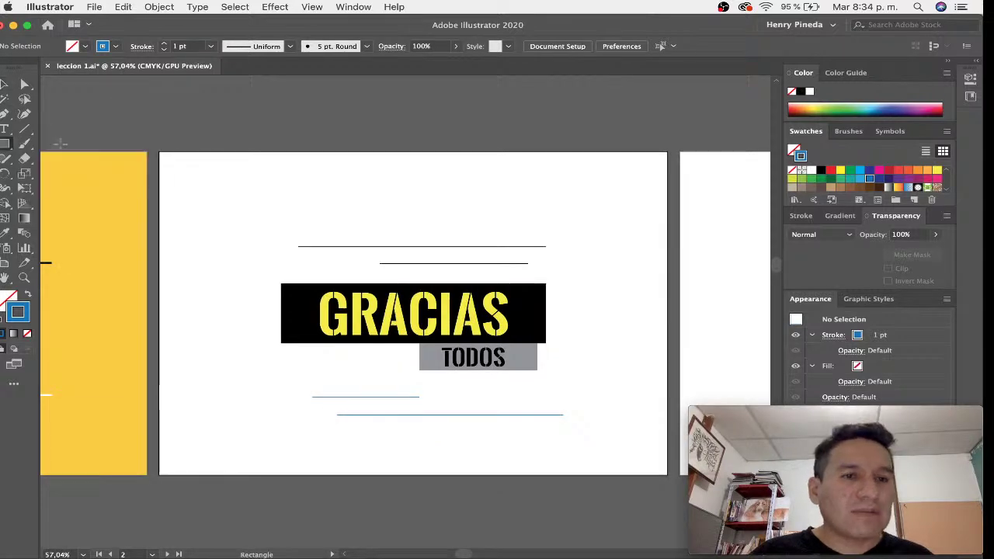
left_click(27, 296)
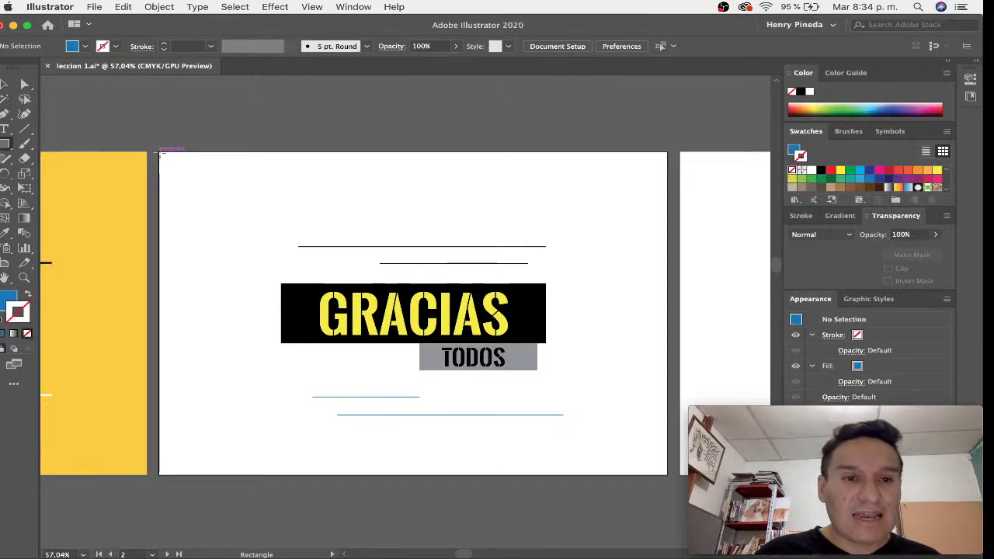
mouse_move(160, 152)
left_mouse_down()
mouse_move(188, 154)
mouse_move(668, 475)
left_mouse_up()
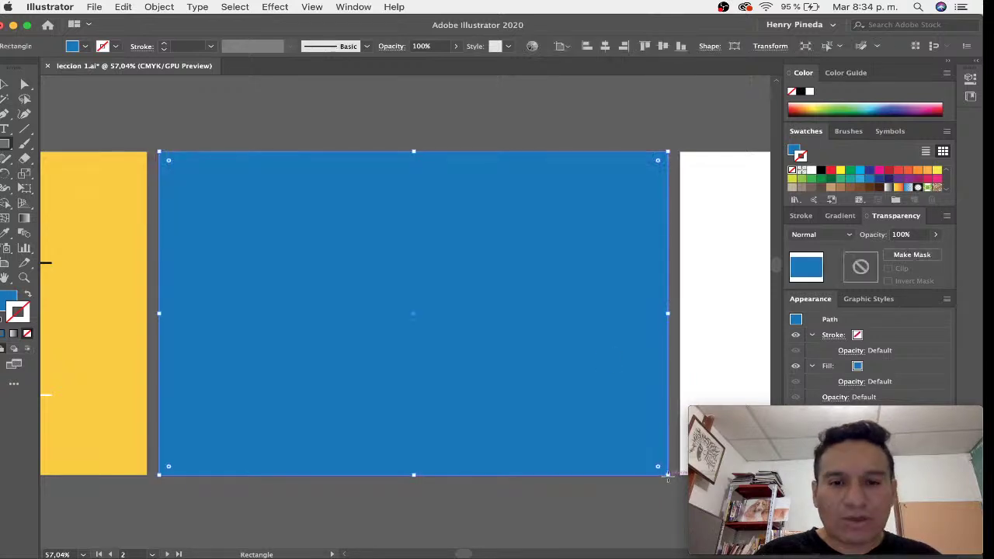
right_click(416, 248)
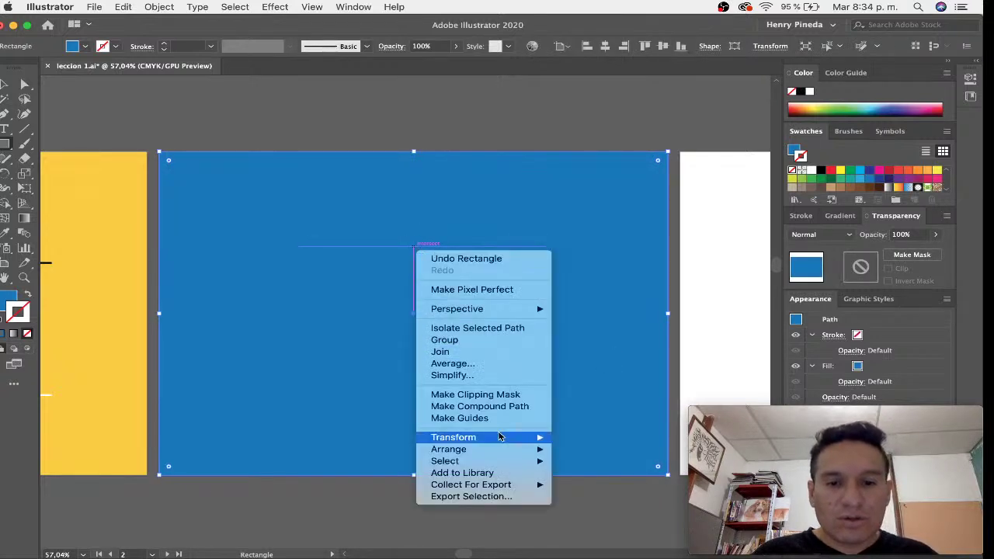
mouse_move(449, 449)
left_click(619, 486)
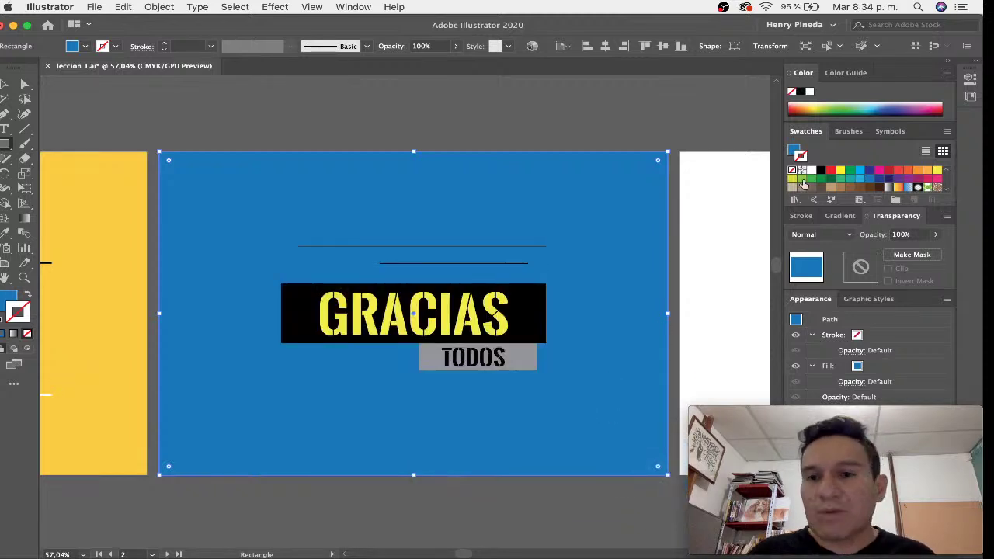
Step: Make the background rectangle yellow-green with no stroke
left_click(805, 183)
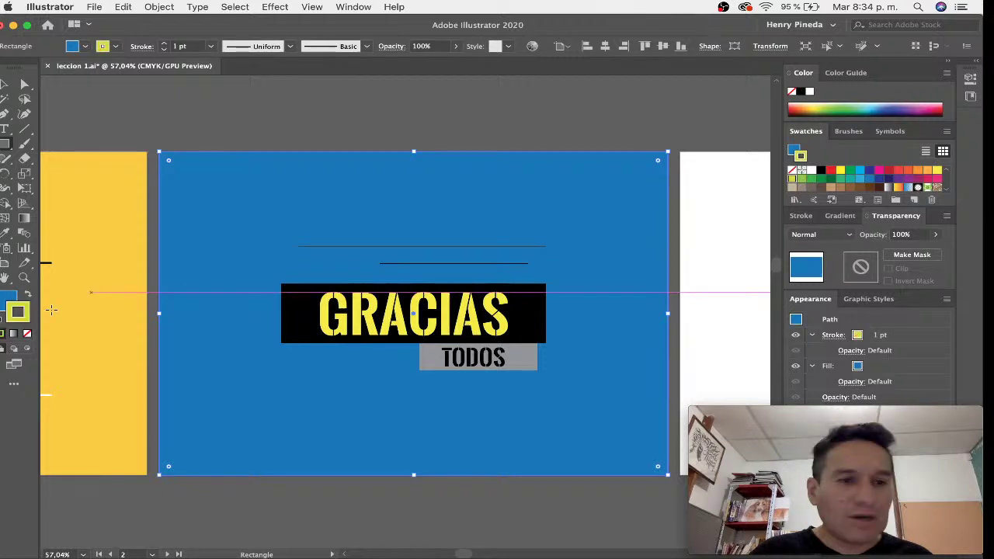
key("shift+x")
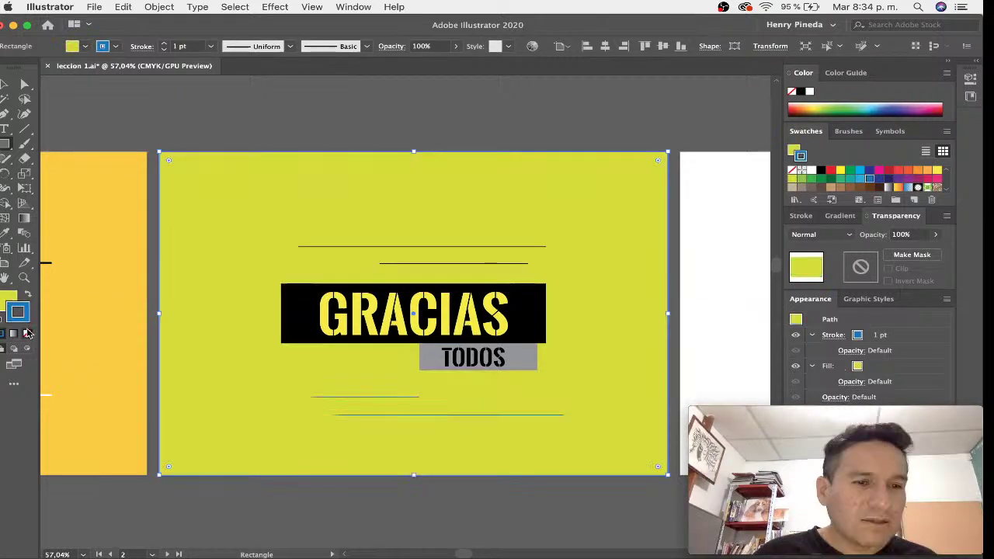
left_click(28, 333)
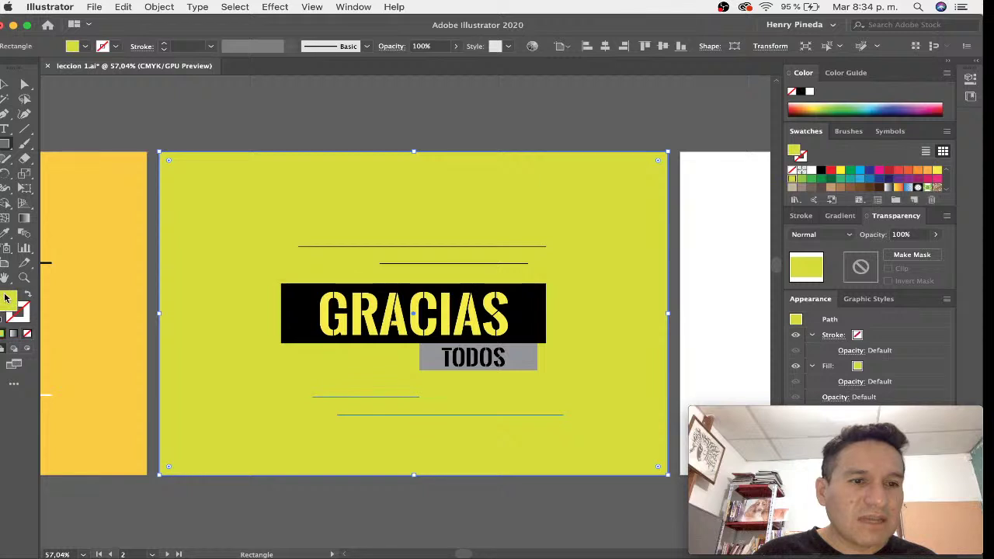
key("v")
left_click(350, 105)
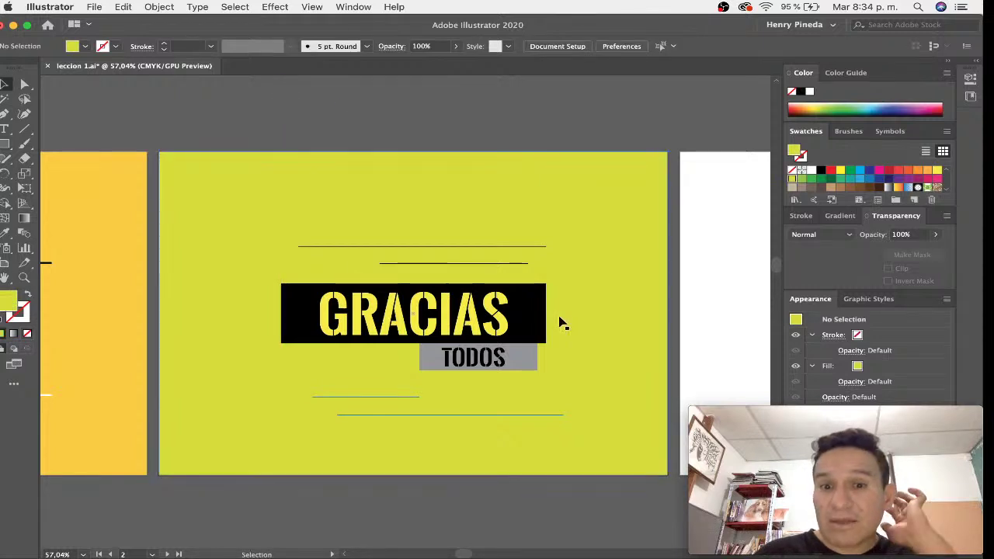
Step: Make the TODOS text white and fill its box black
left_click(501, 369)
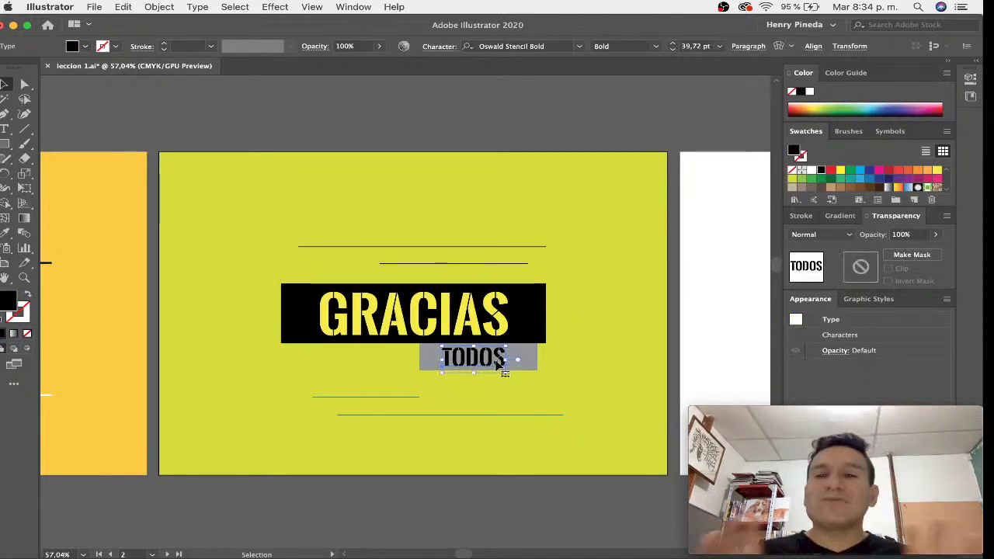
left_click(811, 170)
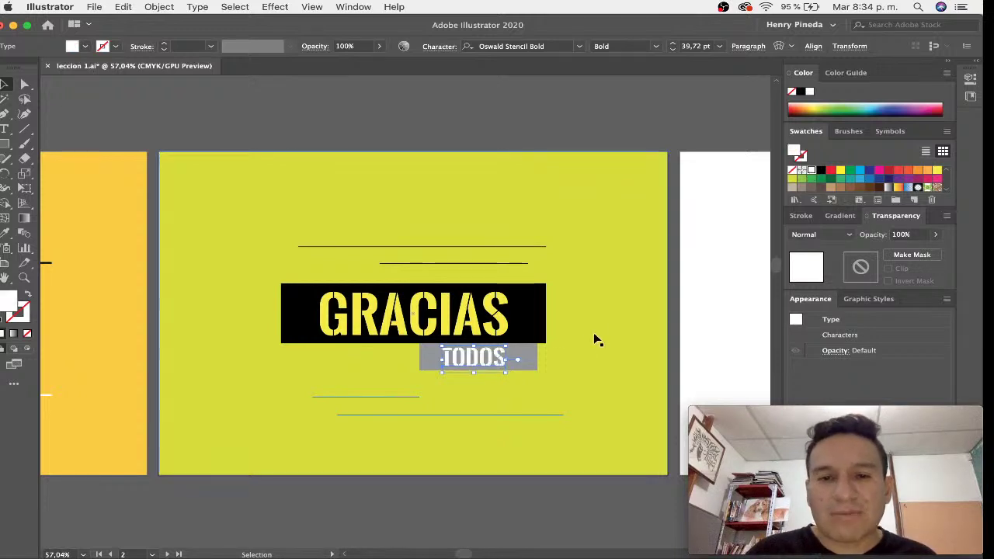
left_click(529, 356)
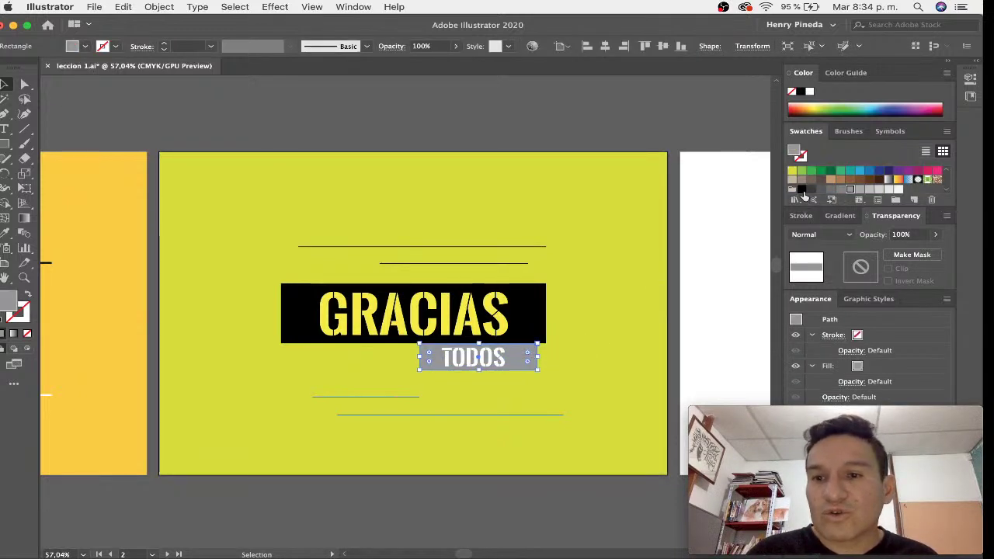
left_click(802, 189)
left_click(542, 123)
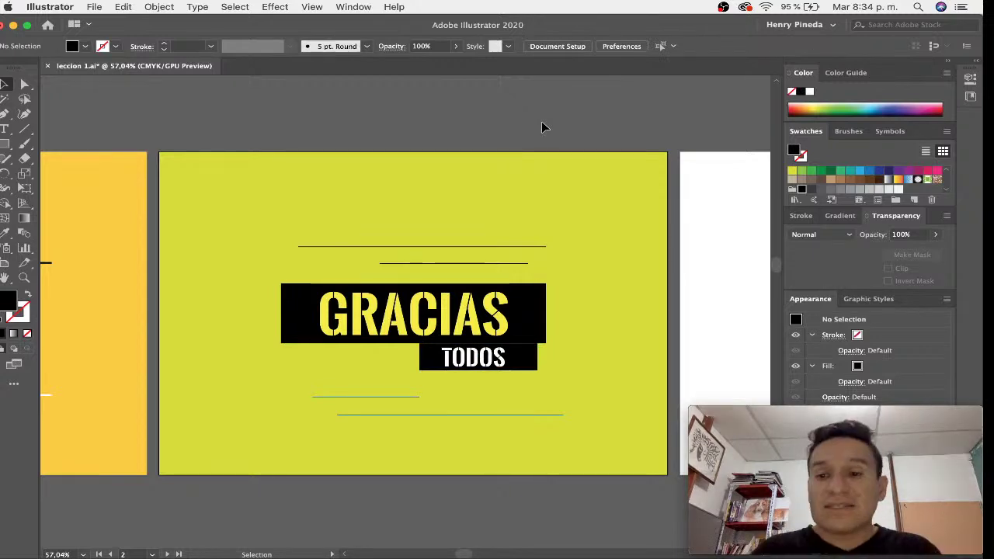
Step: Scroll right past the green number-3 tag to the blank fourth artboard
scroll(543, 127, "right", 10)
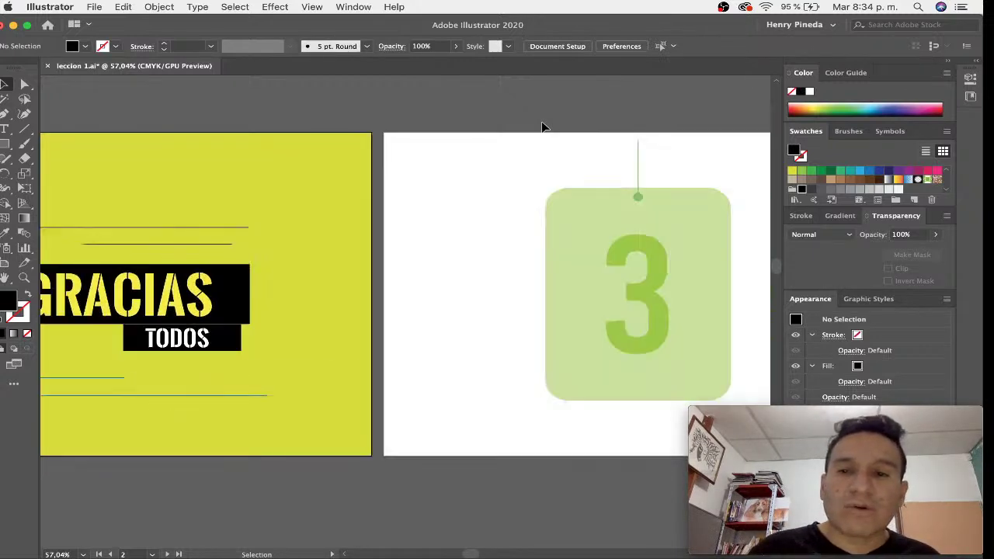
scroll(542, 124, "right", 3)
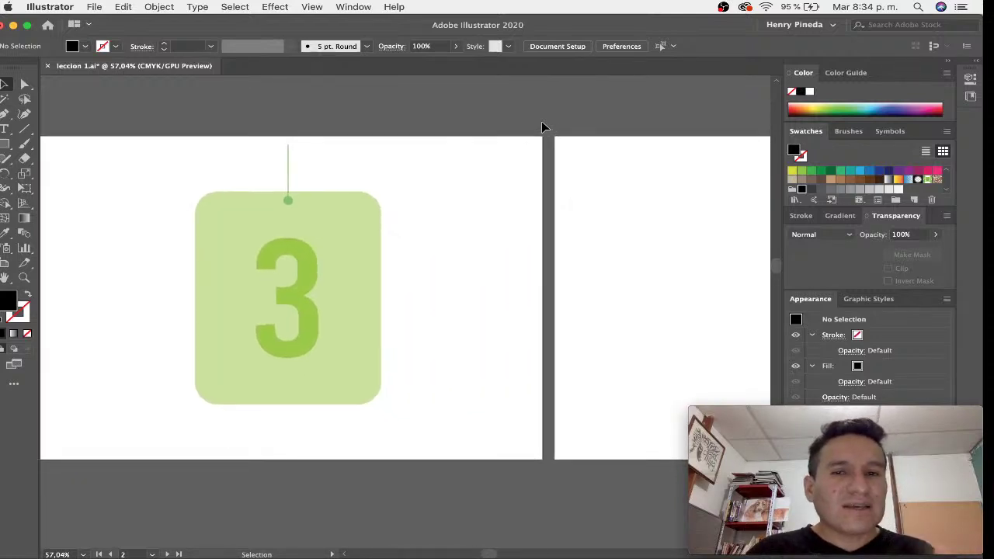
scroll(542, 122, "right", 4)
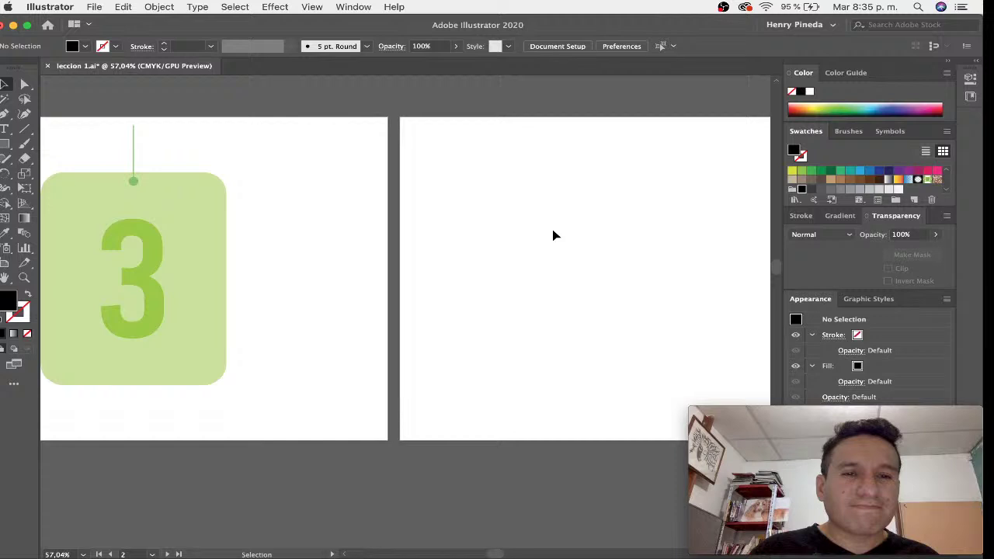
scroll(553, 231, "left", 3)
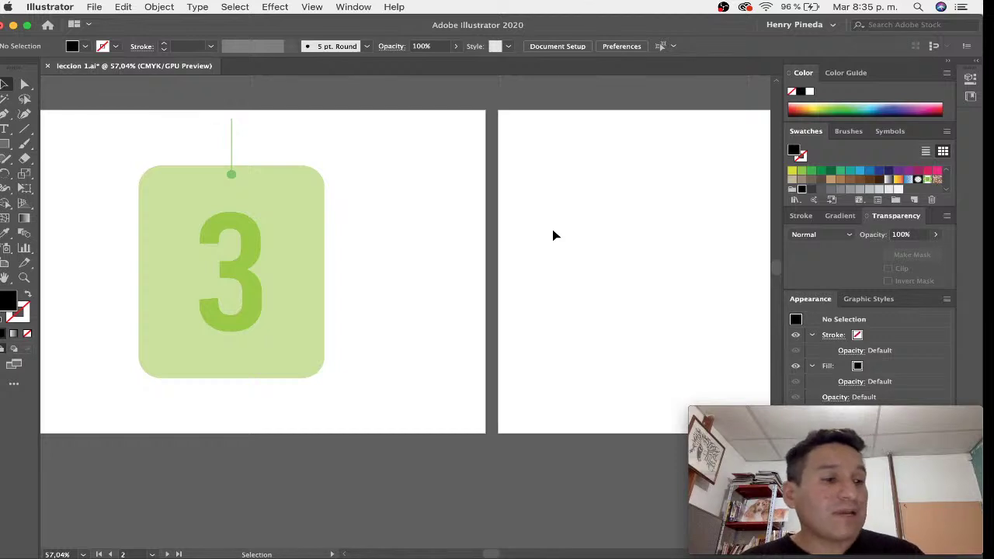
scroll(553, 235, "right", 1)
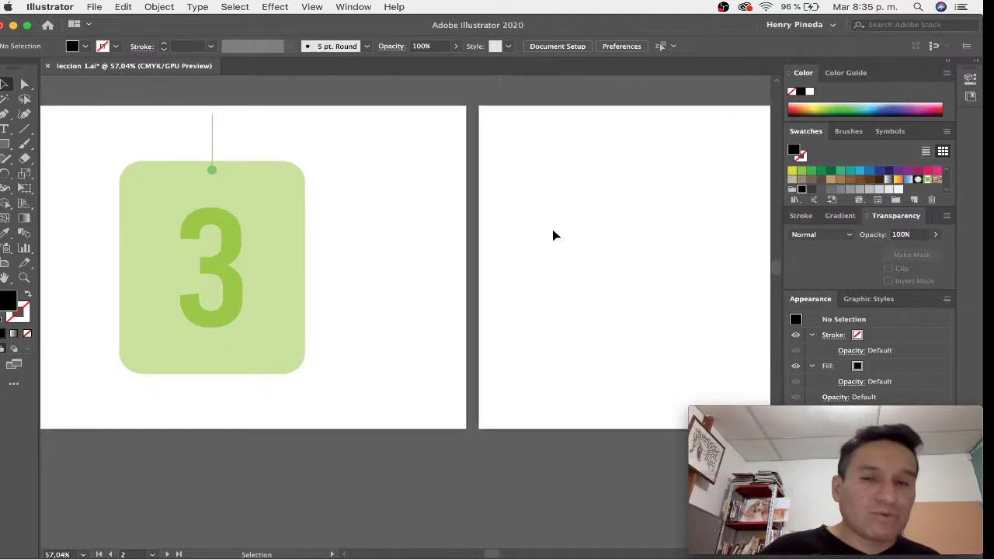
scroll(553, 234, "right", 5)
scroll(553, 235, "right", 6)
scroll(554, 235, "right", 1)
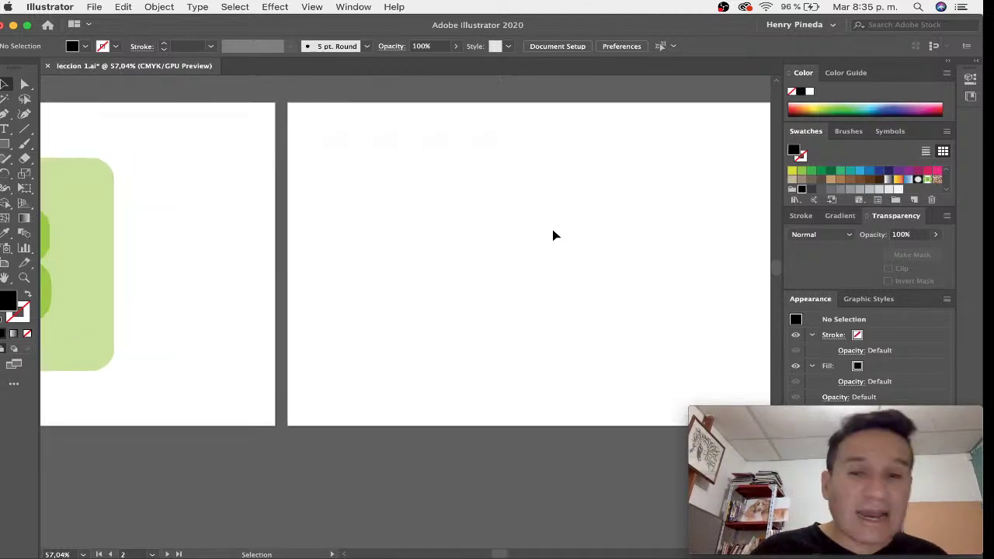
scroll(553, 235, "right", 2)
scroll(553, 234, "right", 5)
key("t")
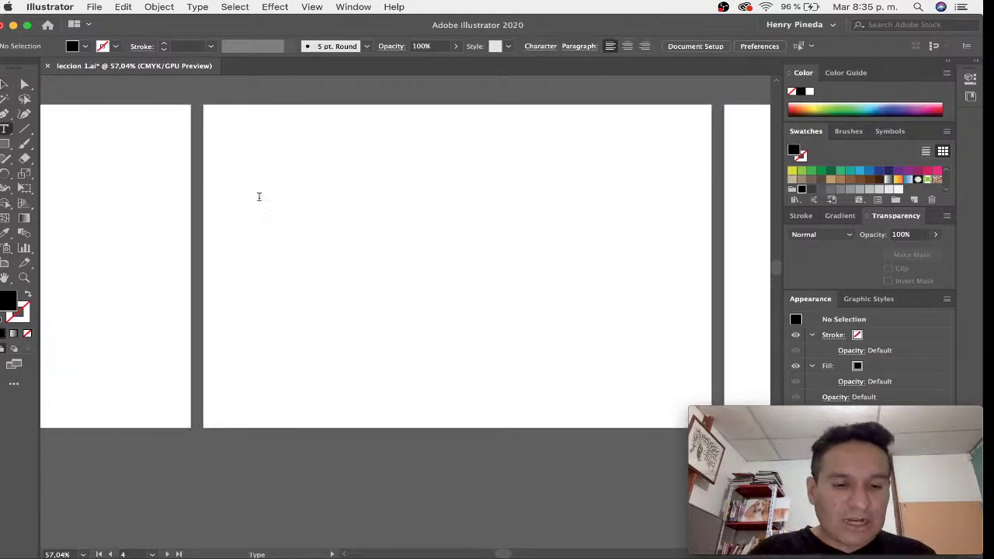
left_click(258, 196)
type("1000 P")
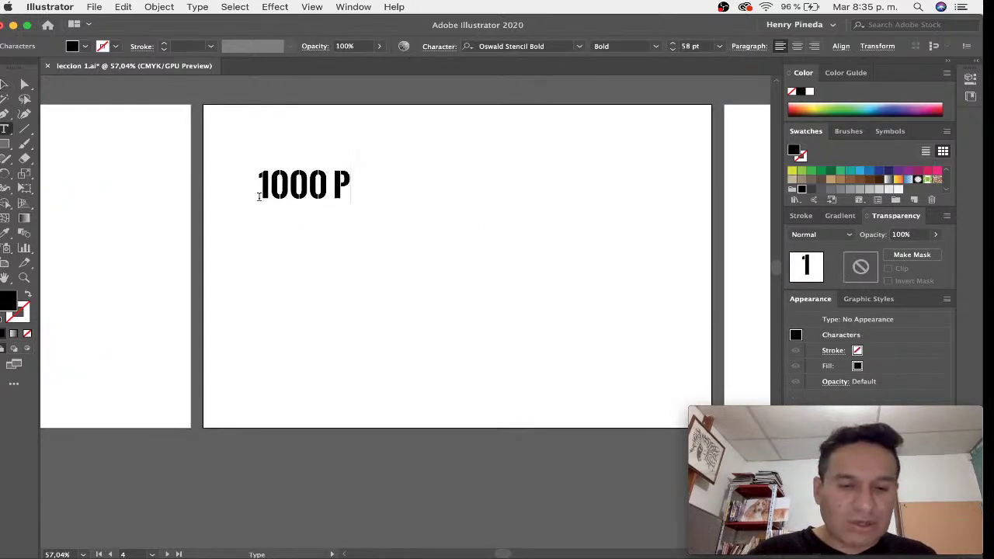
type("X")
key("BackSpace")
key("BackSpace")
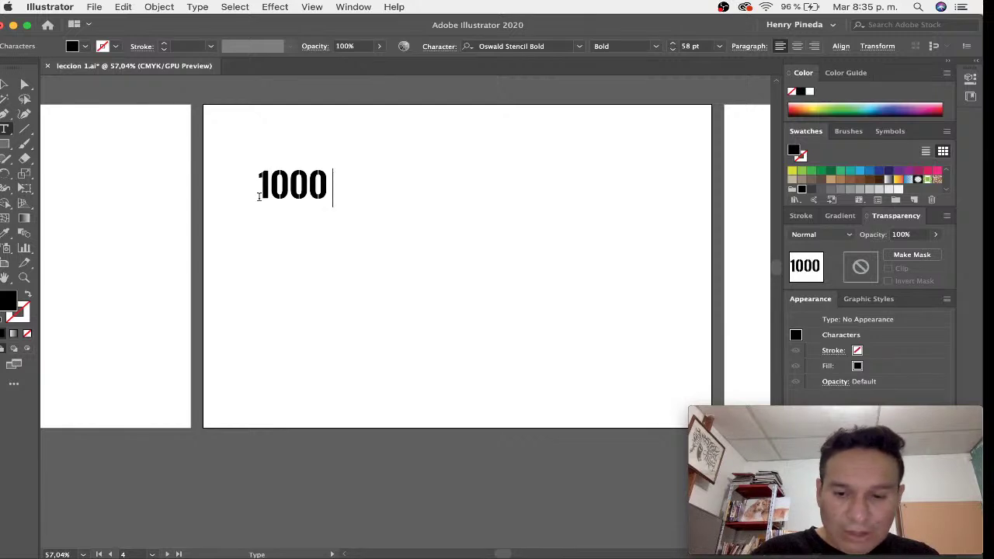
type("PX 1000")
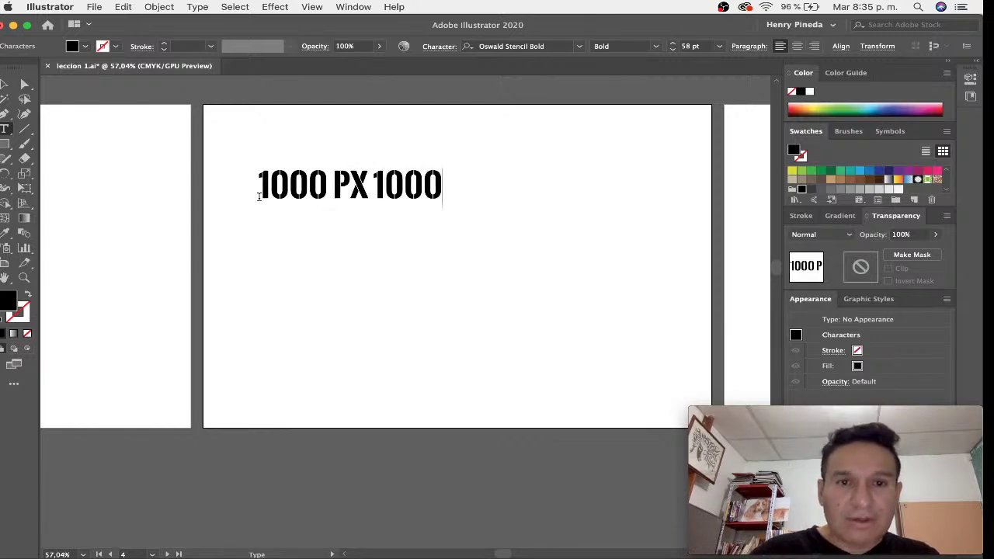
left_click(9, 84)
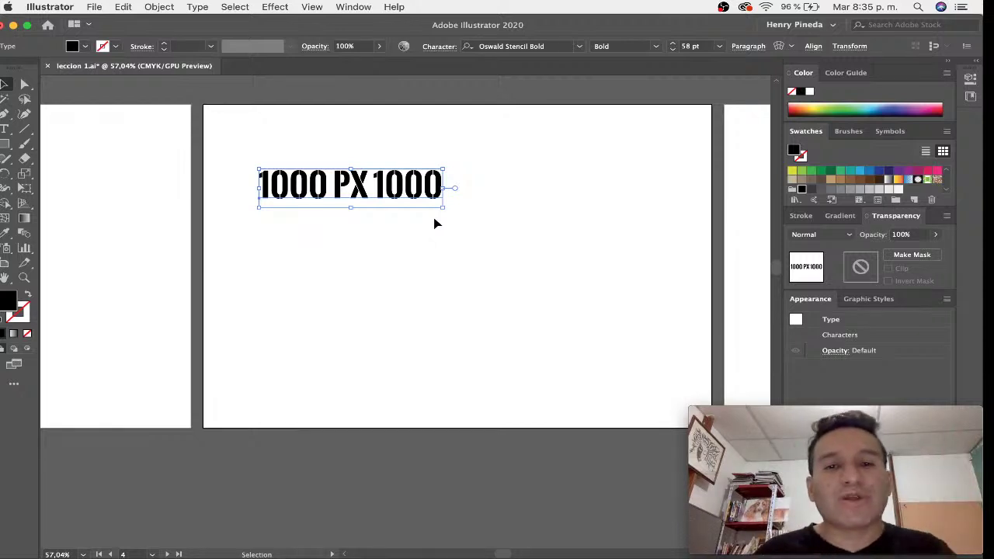
left_click_drag(444, 207, 663, 278)
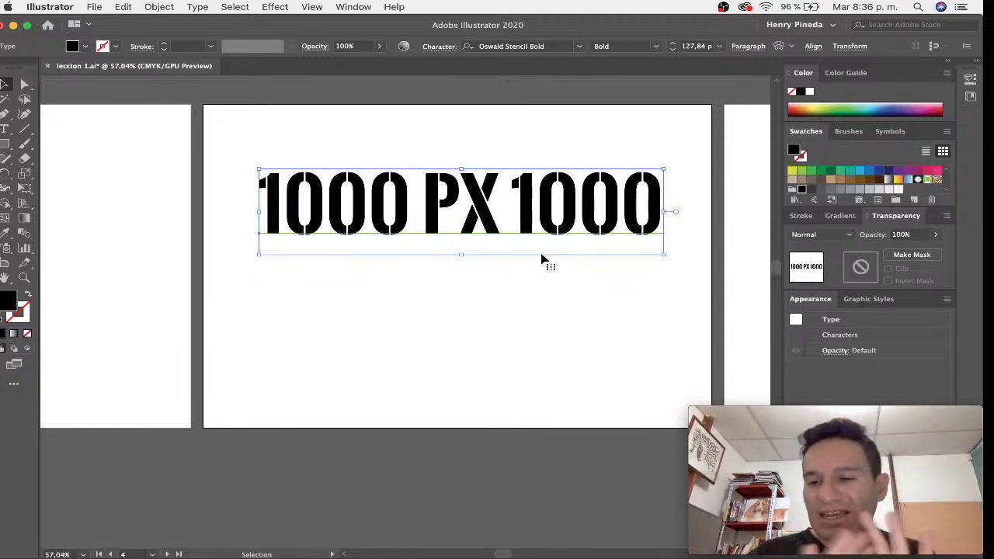
key("Delete")
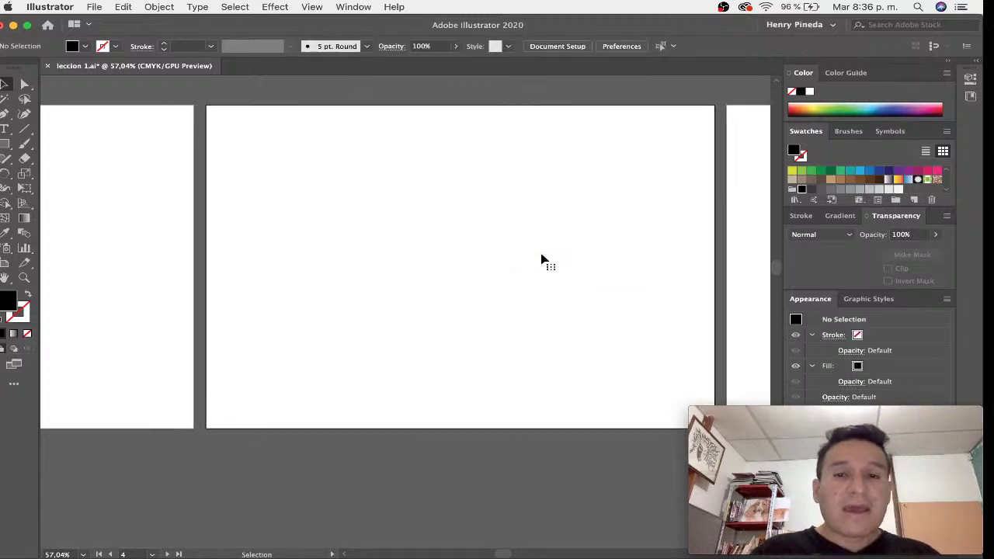
scroll(543, 260, "left", 6)
scroll(542, 259, "left", 1)
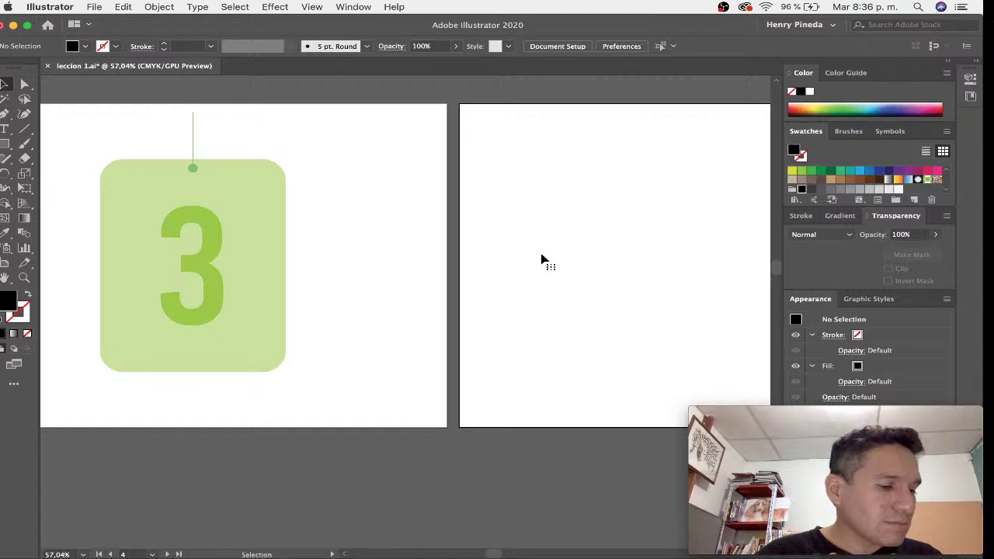
scroll(542, 259, "right", 1)
scroll(542, 260, "right", 5)
scroll(542, 259, "right", 1)
scroll(542, 259, "right", 2)
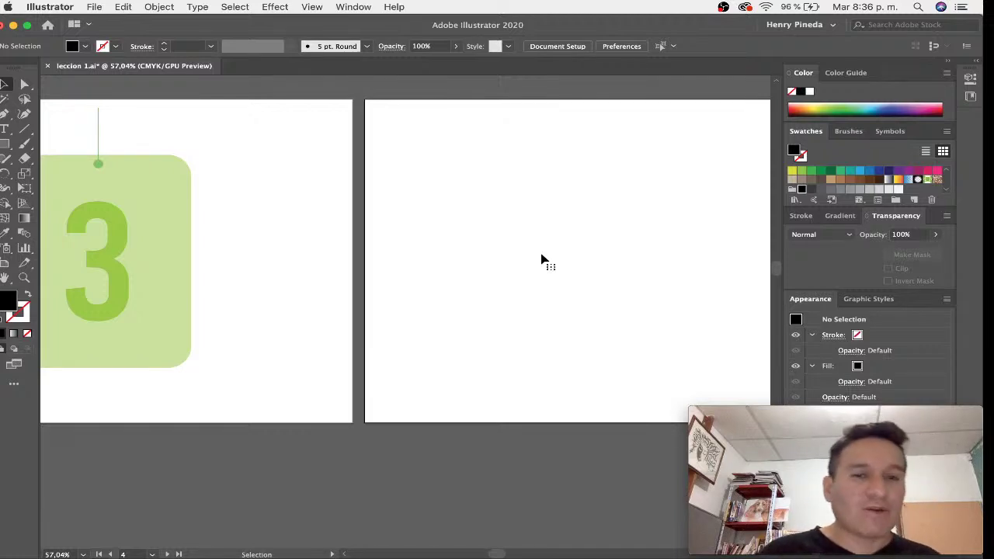
scroll(542, 260, "left", 2)
scroll(543, 260, "left", 5)
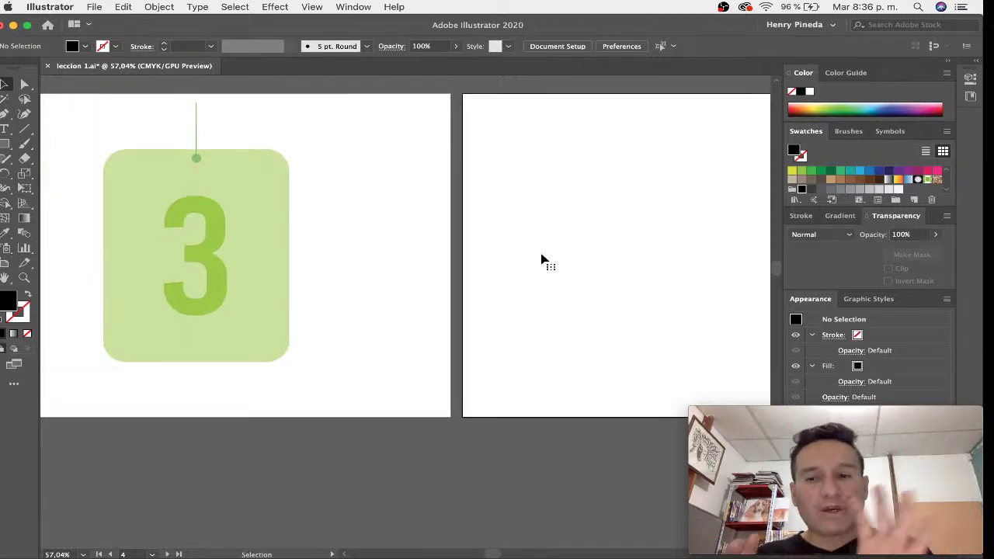
scroll(542, 261, "right", 10)
scroll(542, 261, "right", 5)
scroll(542, 260, "right", 3)
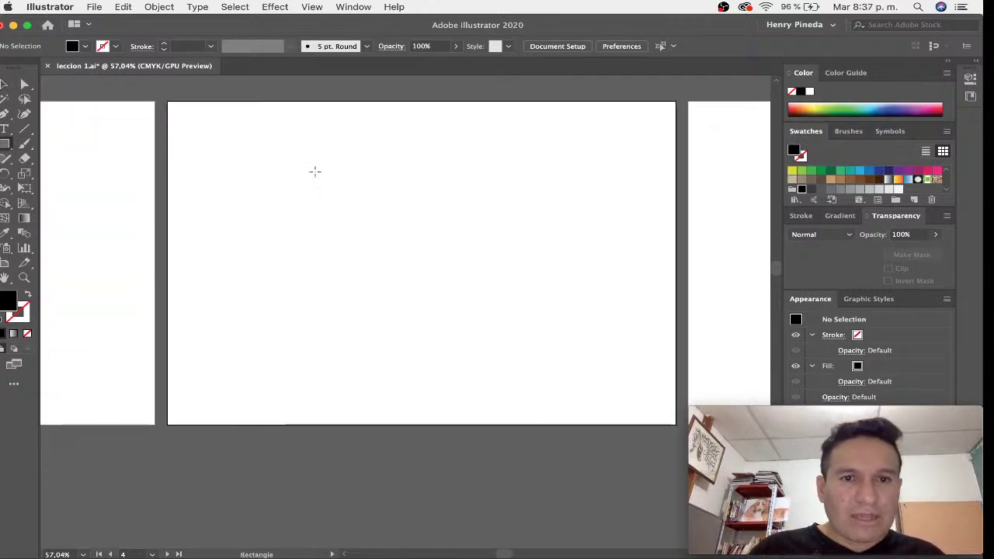
Step: Draw a roughly square black rectangle in the middle of the blank artboard
mouse_move(298, 172)
left_mouse_down()
mouse_move(482, 359)
mouse_move(395, 360)
mouse_move(589, 288)
mouse_move(428, 267)
mouse_move(414, 268)
mouse_move(500, 338)
mouse_move(475, 287)
mouse_move(618, 374)
mouse_move(546, 314)
mouse_move(506, 324)
mouse_move(527, 297)
mouse_move(466, 313)
mouse_move(555, 340)
mouse_move(513, 321)
mouse_move(559, 329)
mouse_move(518, 328)
mouse_move(509, 349)
left_mouse_up()
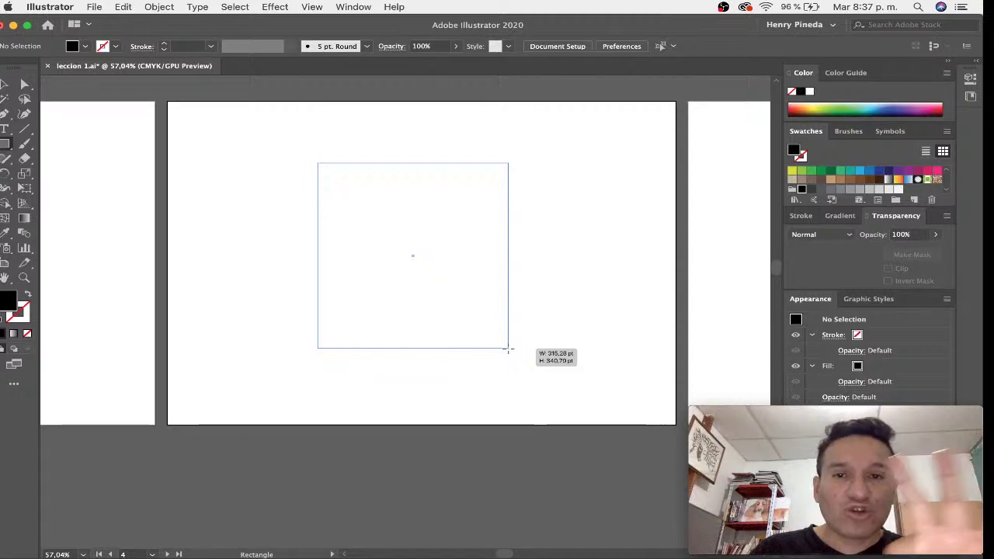
mouse_move(509, 349)
left_mouse_down()
mouse_move(464, 300)
mouse_move(487, 329)
left_mouse_up()
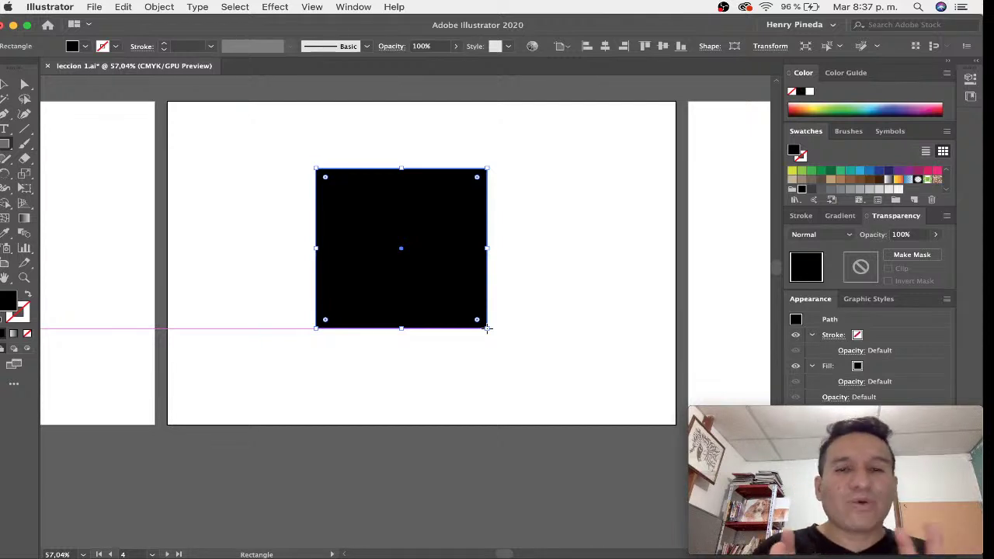
key("a")
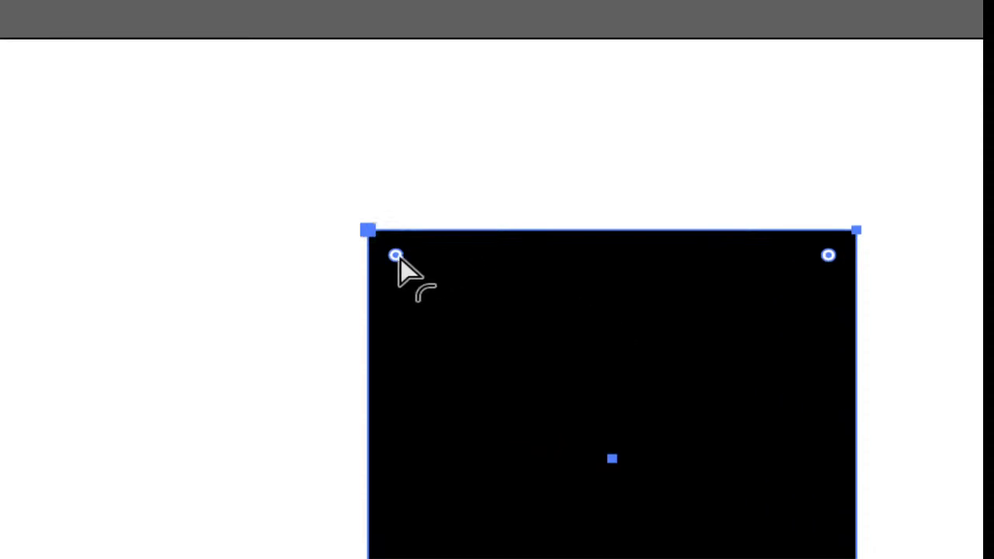
Step: Try rounding the square's corners with the live corner widget, then undo back to sharp corners
left_click_drag(398, 260, 443, 296)
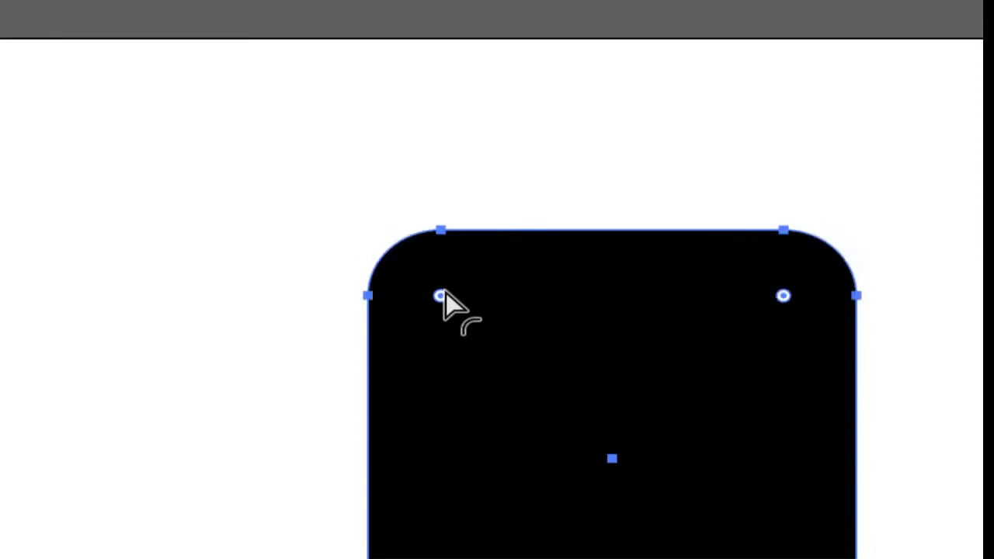
key("a")
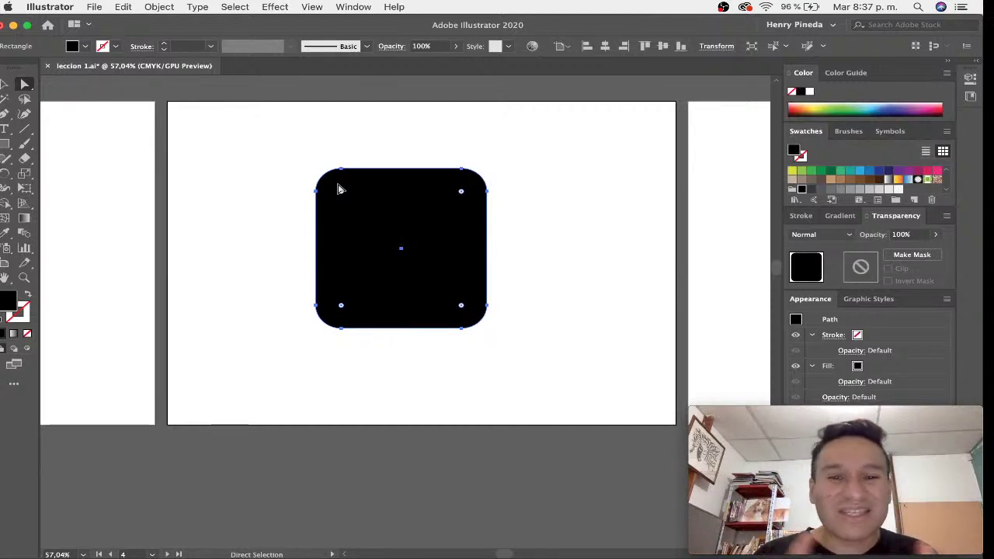
key("ctrl+z")
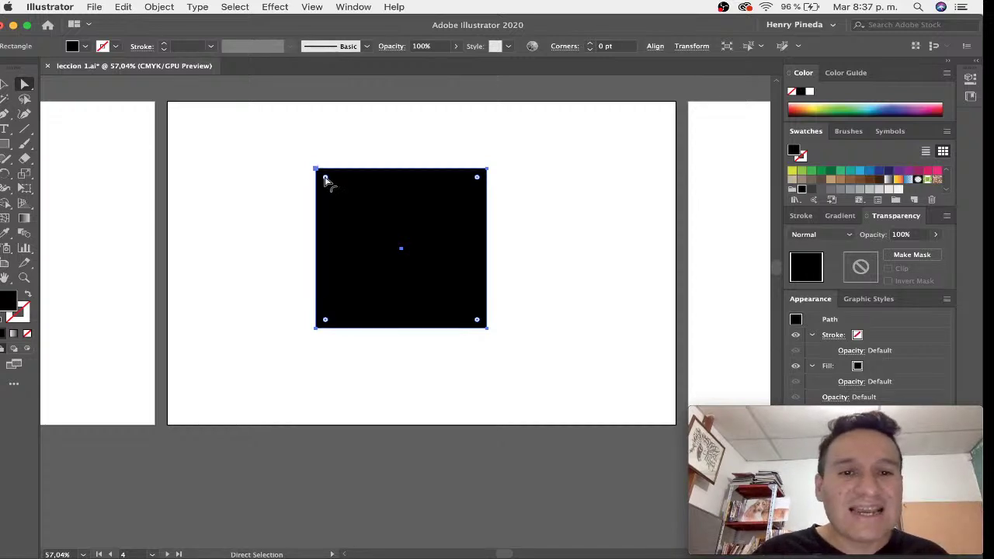
left_click_drag(326, 179, 349, 195)
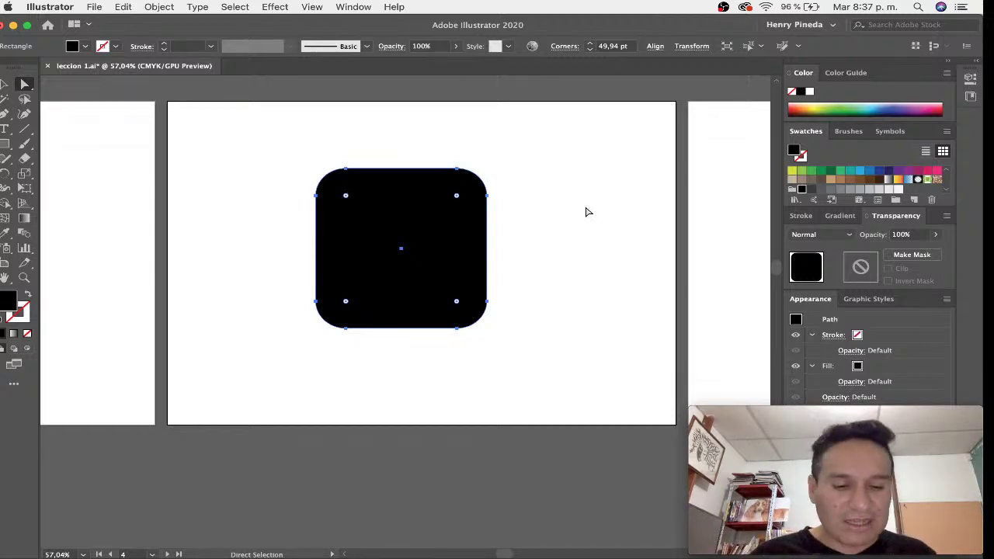
key("ctrl+z")
left_click(5, 85)
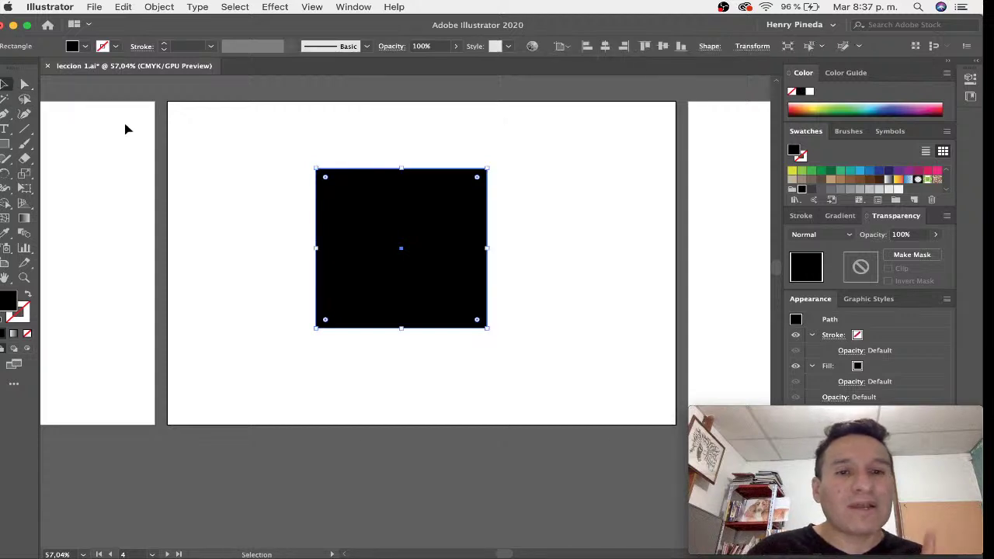
Step: Round the square's corners and fill it yellow-green
left_click_drag(325, 179, 339, 191)
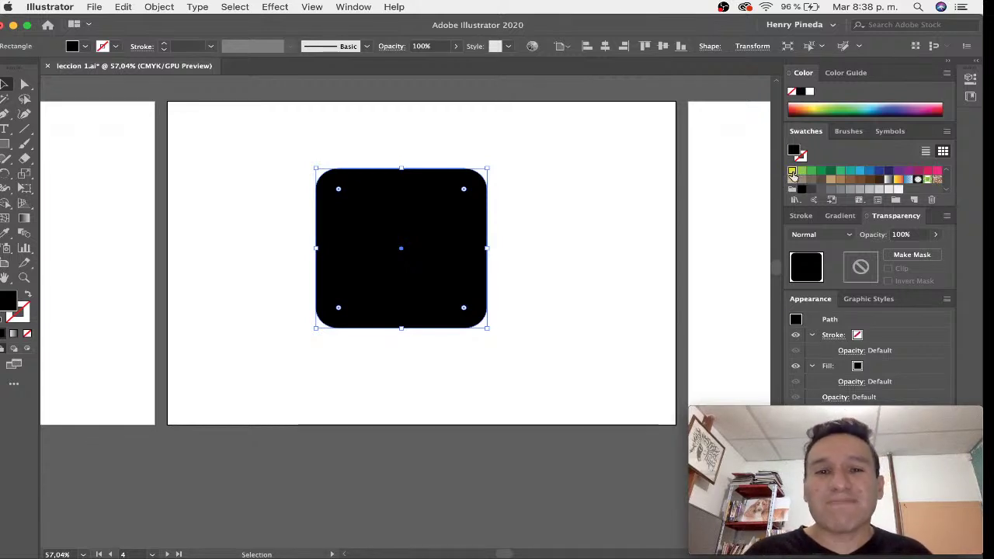
left_click(792, 171)
left_click(587, 262)
Step: Add a large light yellow '8' and centre it on the rounded square
key("t")
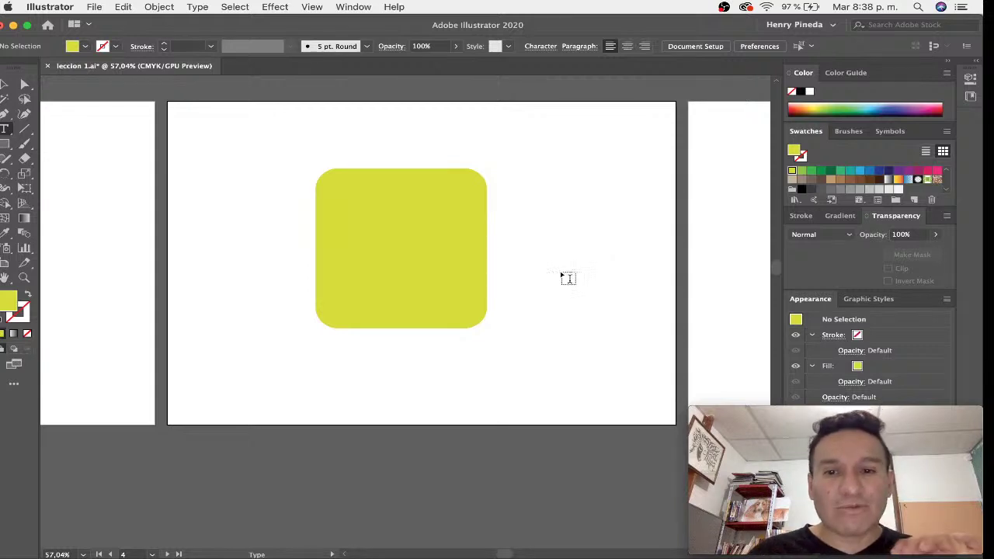
left_click(531, 265)
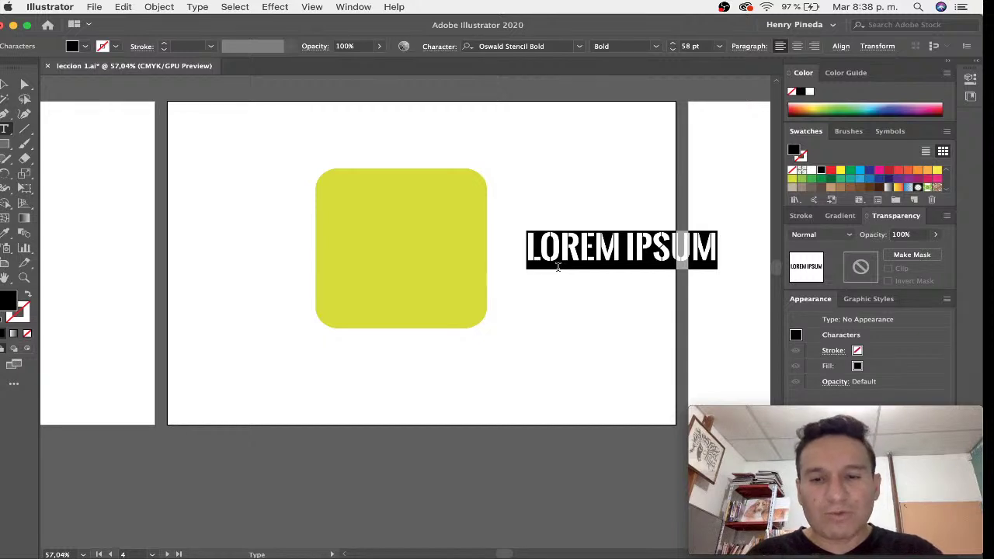
type("8")
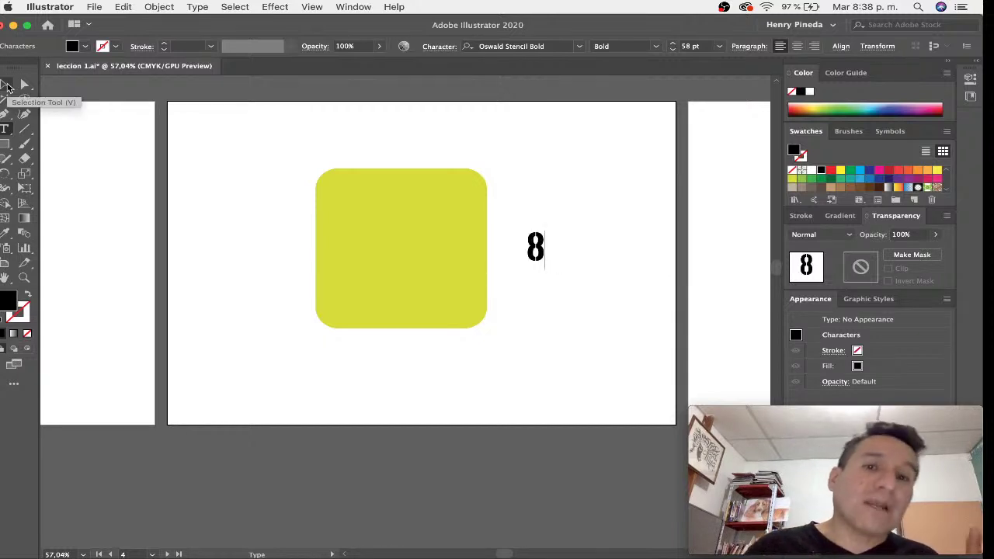
left_click(6, 86)
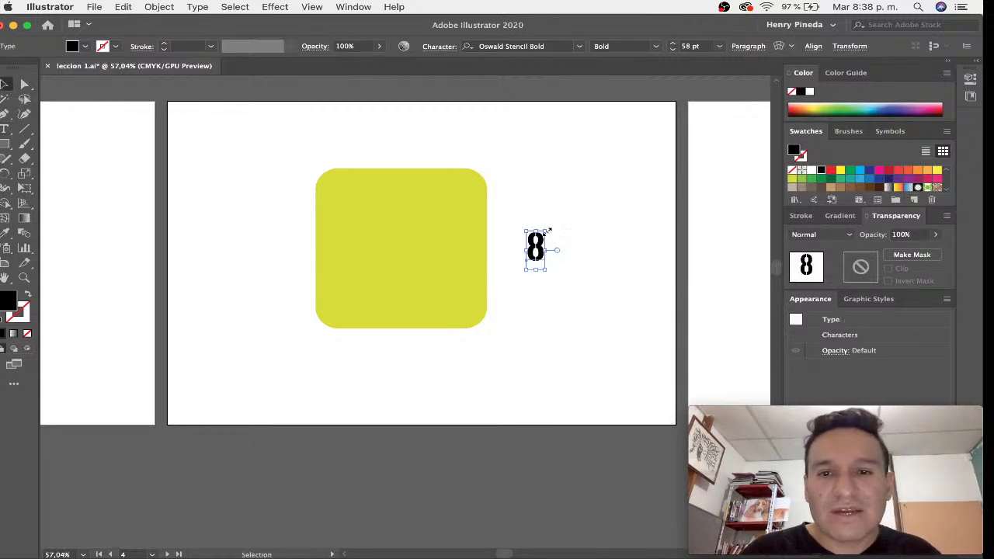
mouse_move(549, 232)
left_mouse_down()
mouse_move(621, 138)
mouse_move(546, 207)
mouse_move(576, 185)
left_mouse_up()
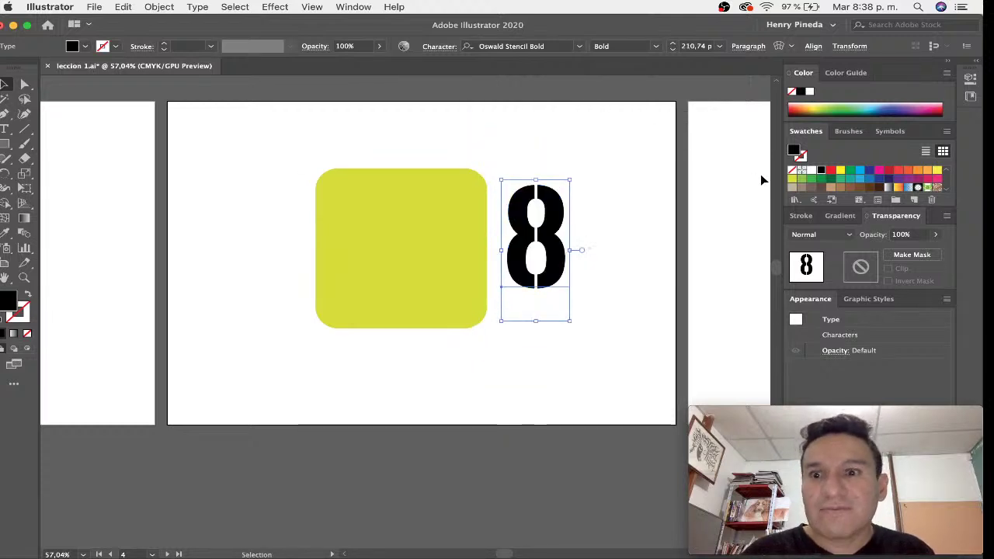
left_click(936, 171)
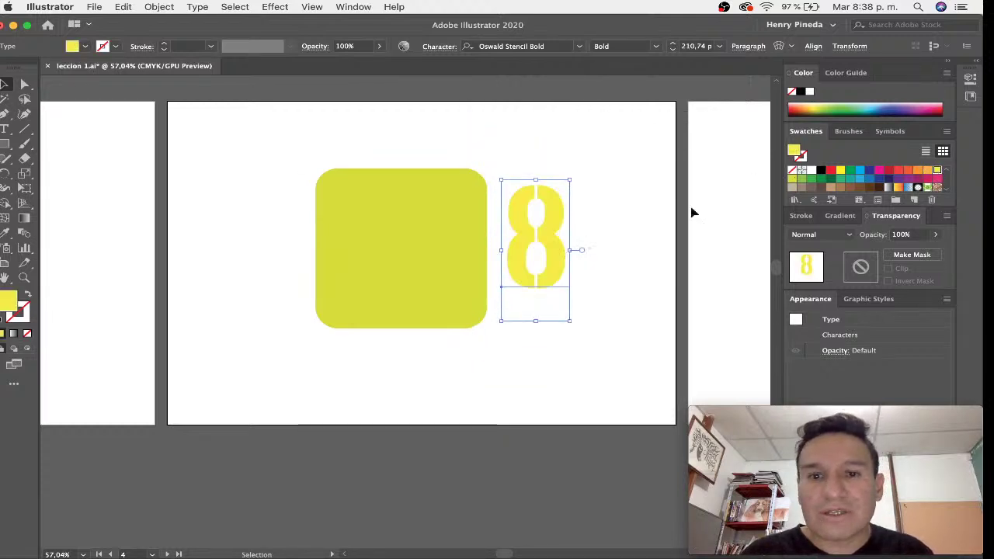
mouse_move(546, 286)
left_mouse_down()
mouse_move(435, 285)
mouse_move(412, 297)
left_mouse_up()
Step: Bring the yellow 8 tile into view and zoom in on the square
left_click(556, 277)
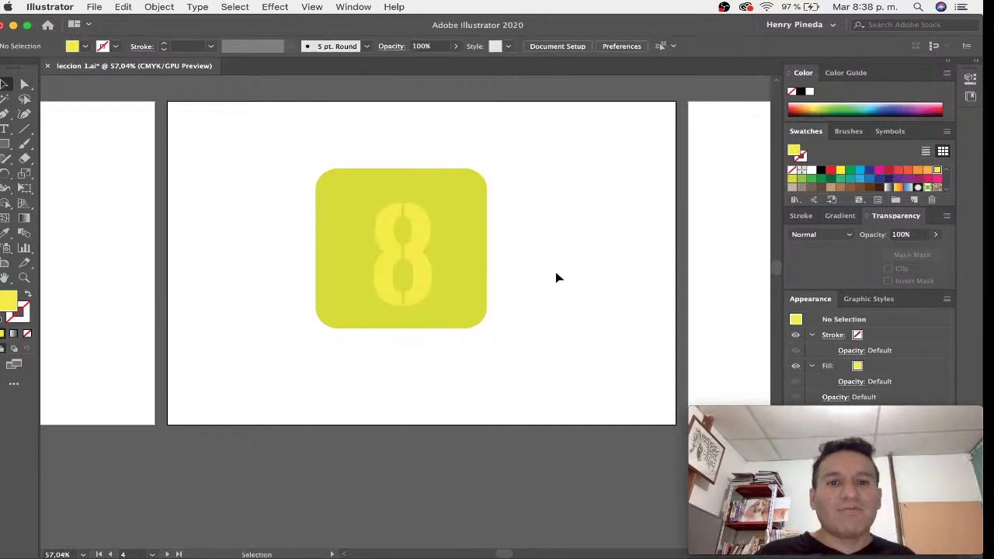
scroll(557, 278, "up", 1)
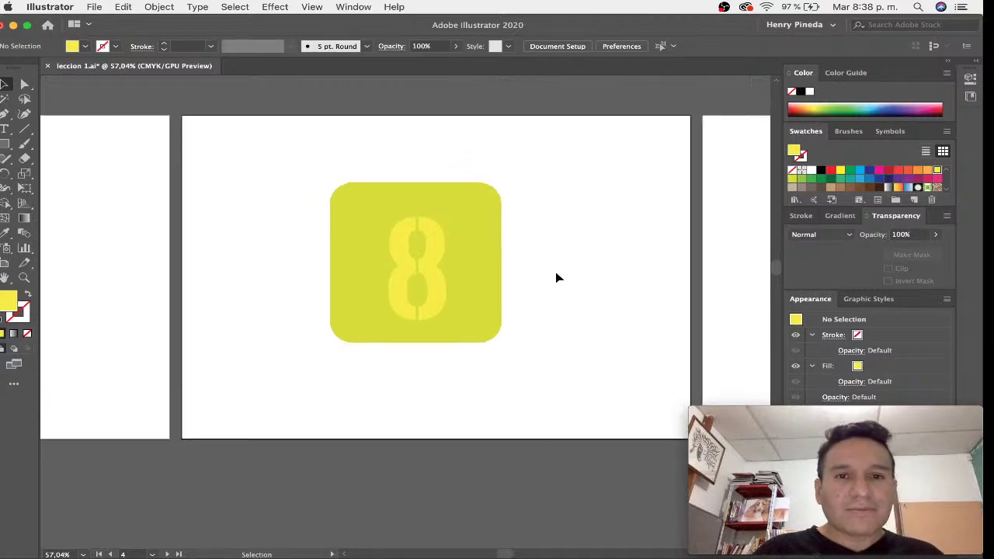
scroll(556, 277, "left", 5)
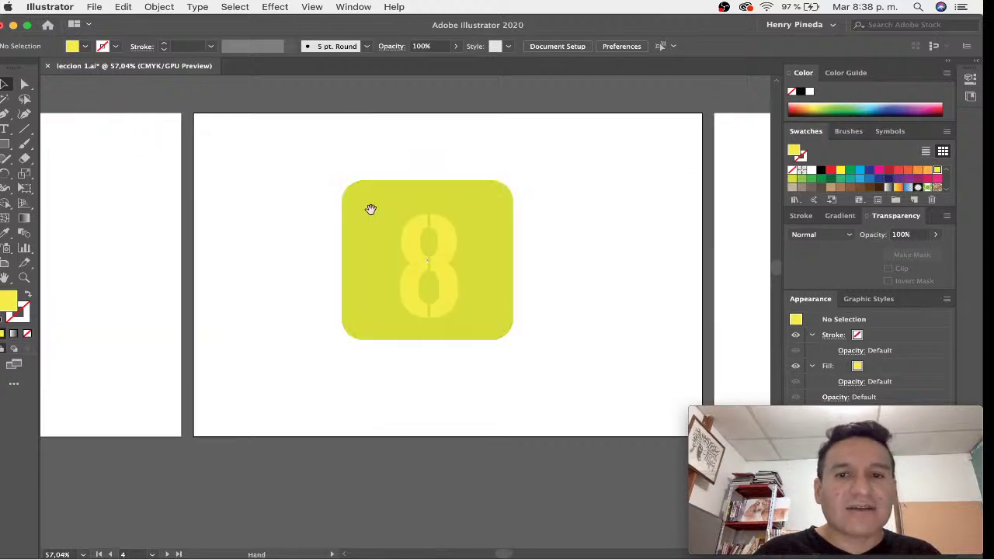
left_click_drag(548, 211, 371, 209)
left_click_drag(12, 150, 69, 174)
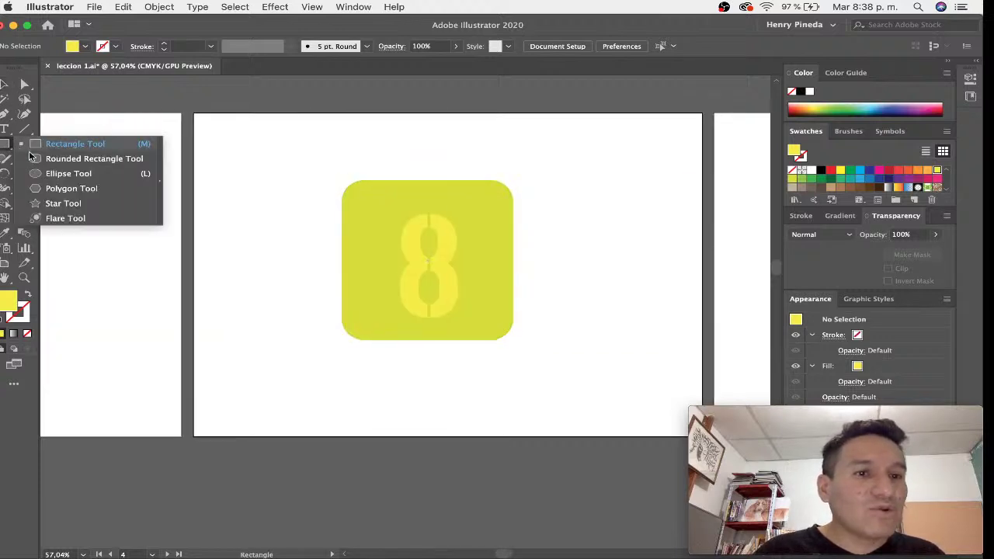
left_click_drag(469, 163, 555, 182)
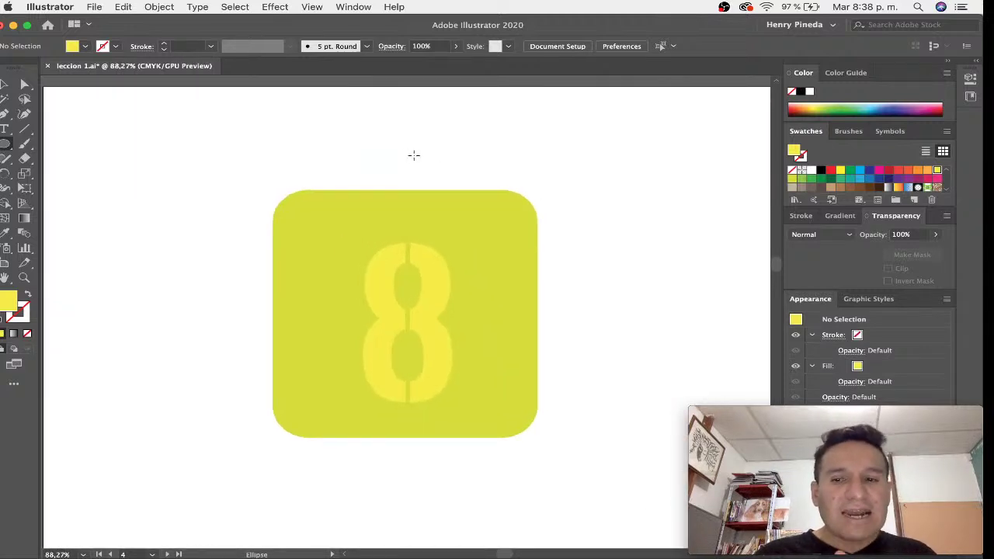
Step: Create an exact 5 mm by 5 mm circle with the Ellipse tool
mouse_move(378, 137)
left_mouse_down()
mouse_move(412, 146)
mouse_move(376, 126)
mouse_move(379, 185)
mouse_move(388, 178)
left_mouse_up()
key("super+z")
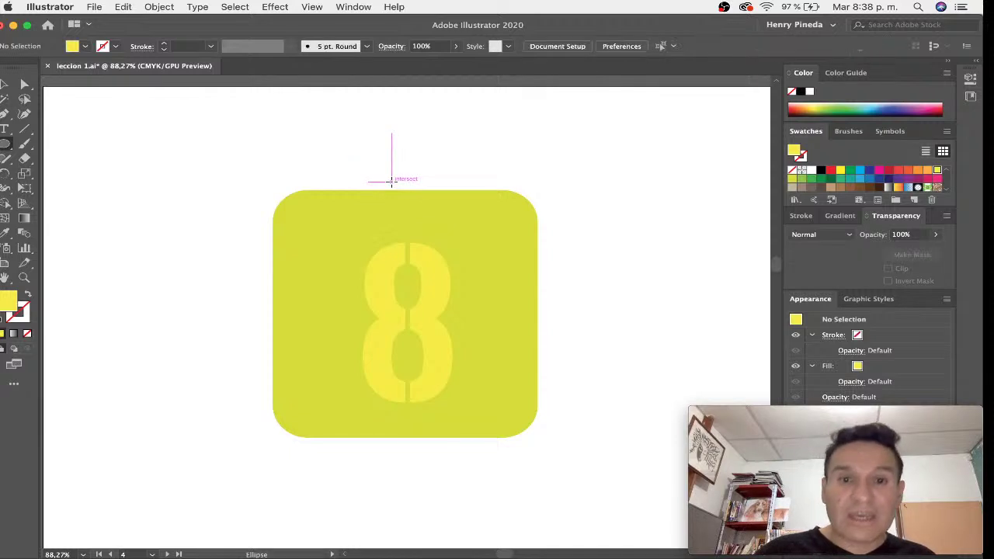
left_click(393, 168)
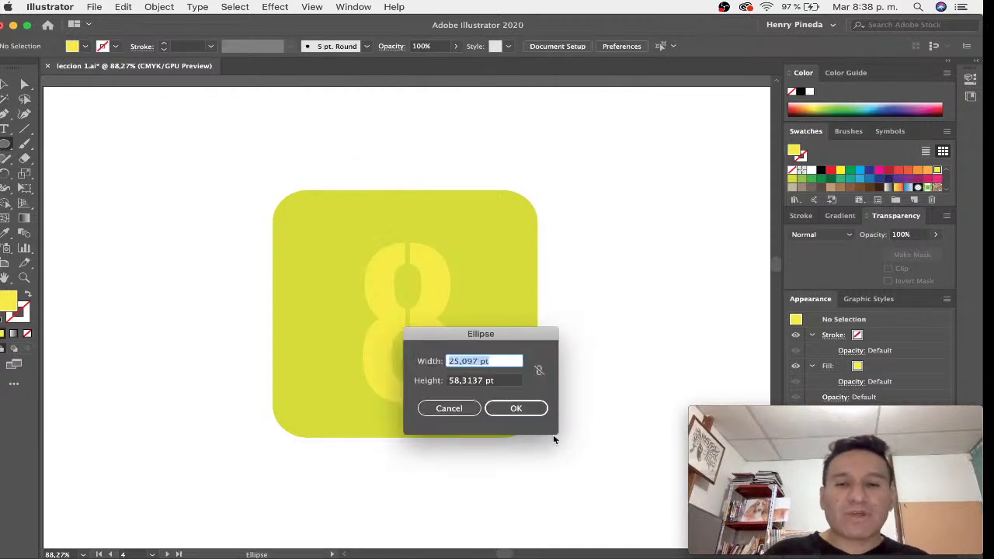
left_click_drag(533, 333, 505, 189)
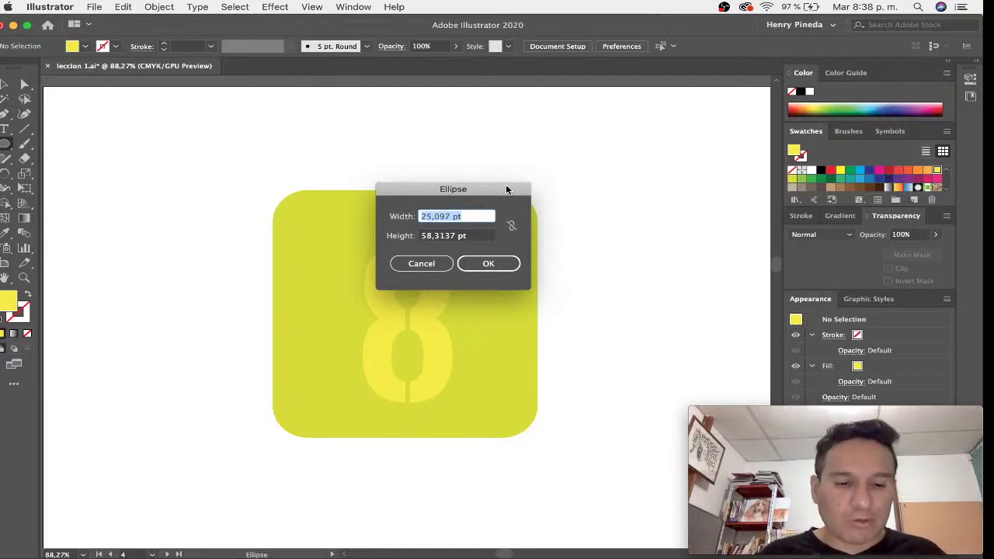
type("5m")
key("Tab")
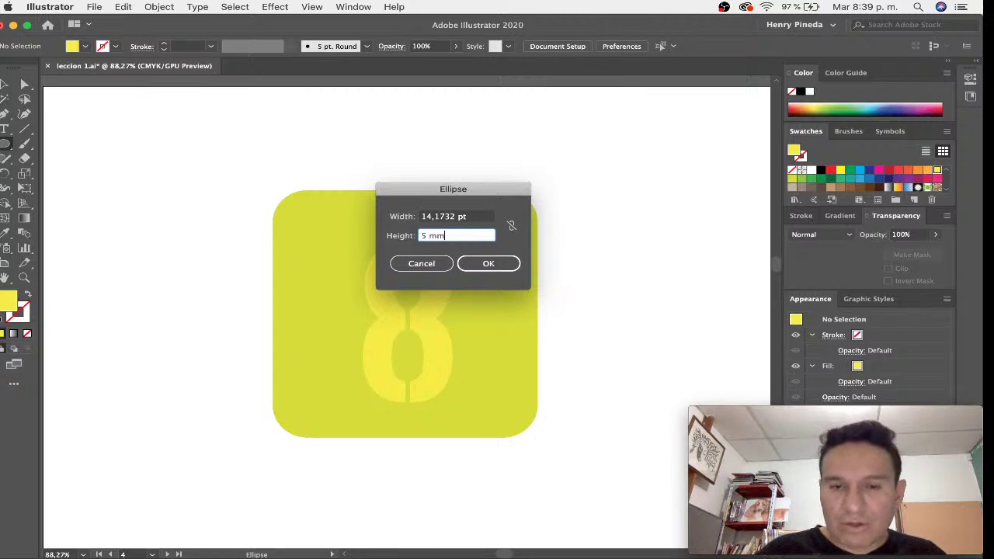
key("Return")
Step: Move the small circle just inside the top edge of the rounded square
key("v")
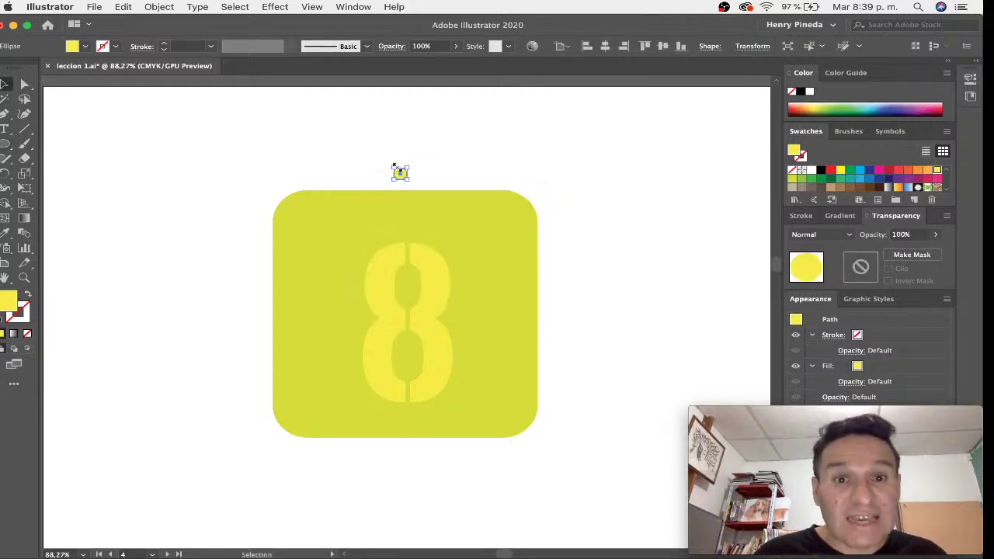
left_click_drag(399, 173, 406, 202)
left_click(431, 162)
left_click_drag(431, 157, 425, 214)
left_click(24, 129)
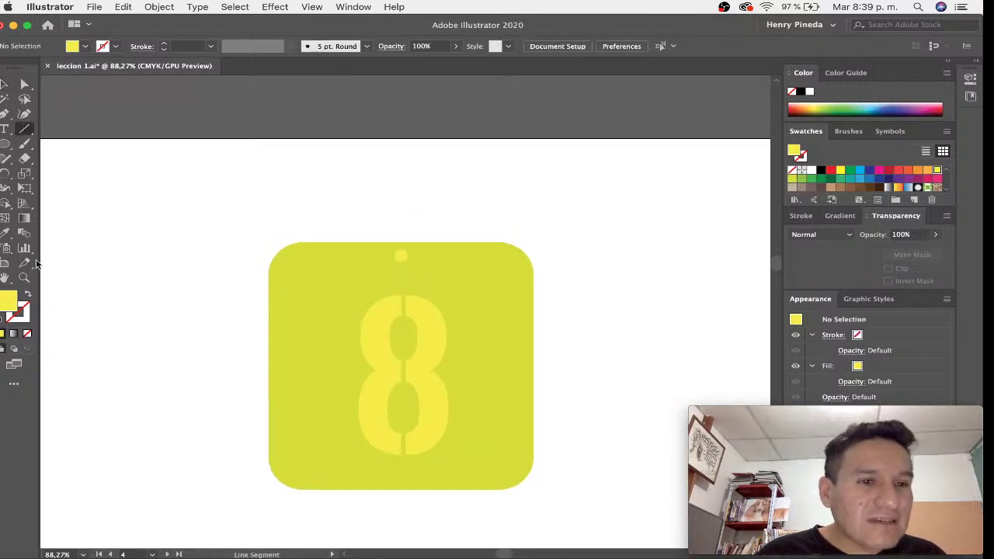
Step: Draw a vertical yellow string line up from the small circle
left_click(28, 297)
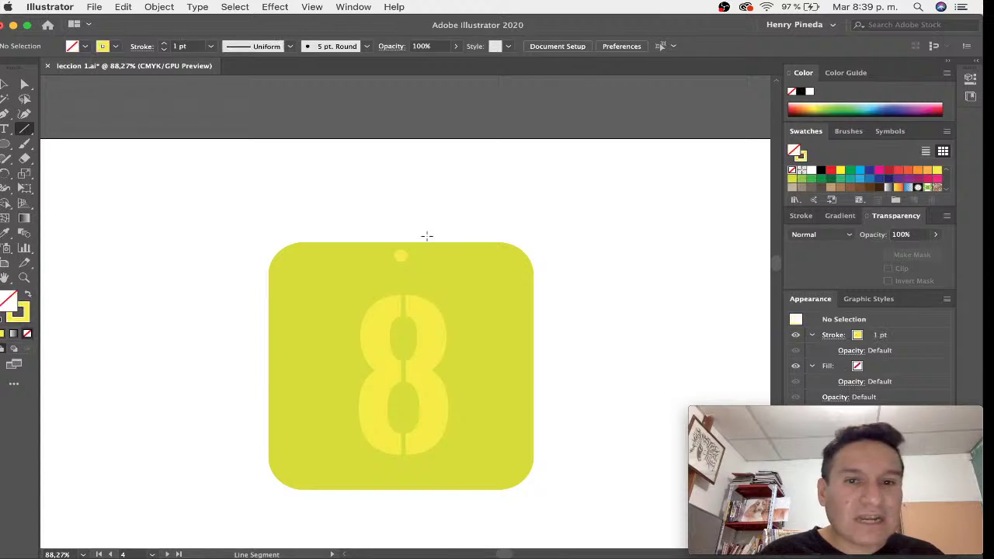
left_click_drag(401, 255, 401, 164)
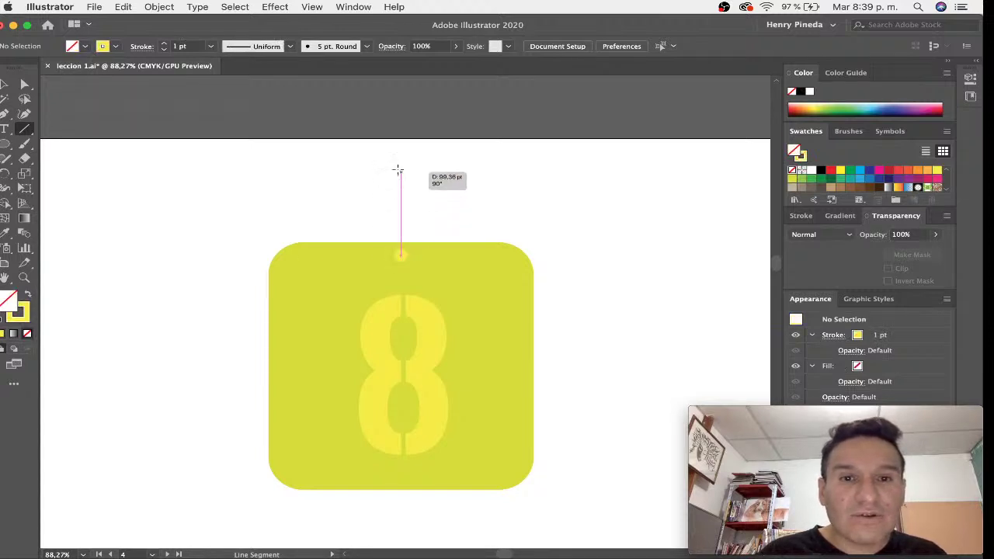
key("n")
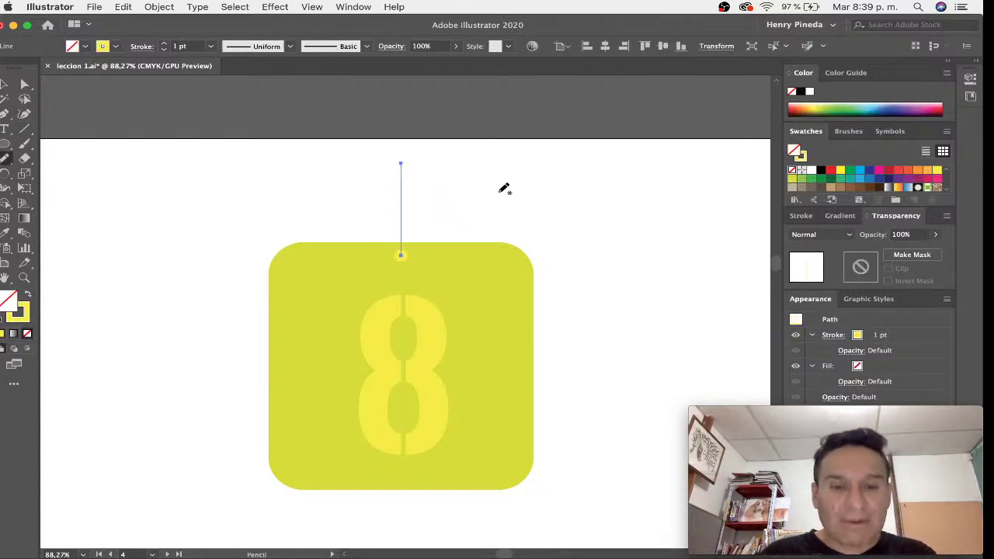
key("v")
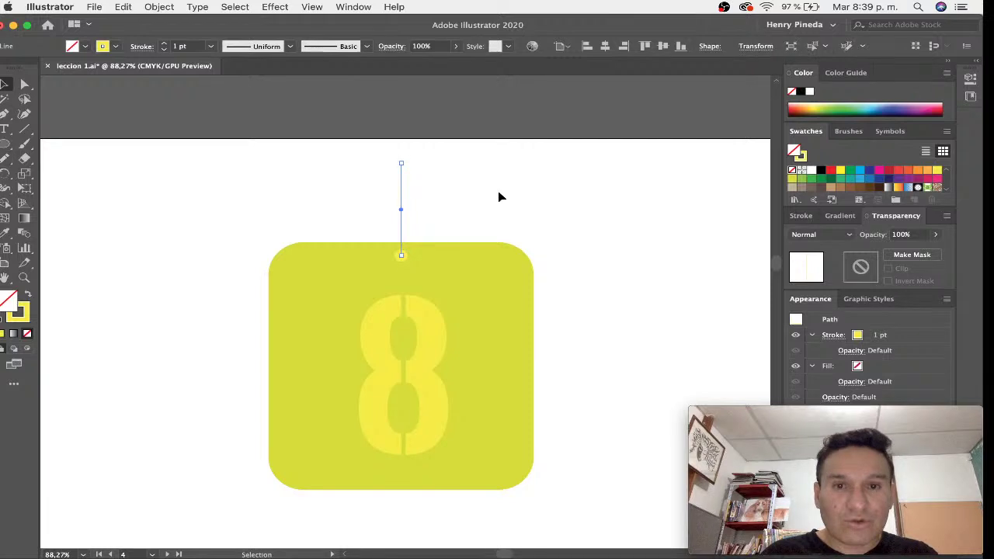
Step: Zoom out and navigate across the artboards to the 24 HORAS design
key("a")
left_click(500, 198)
key("ctrl+0")
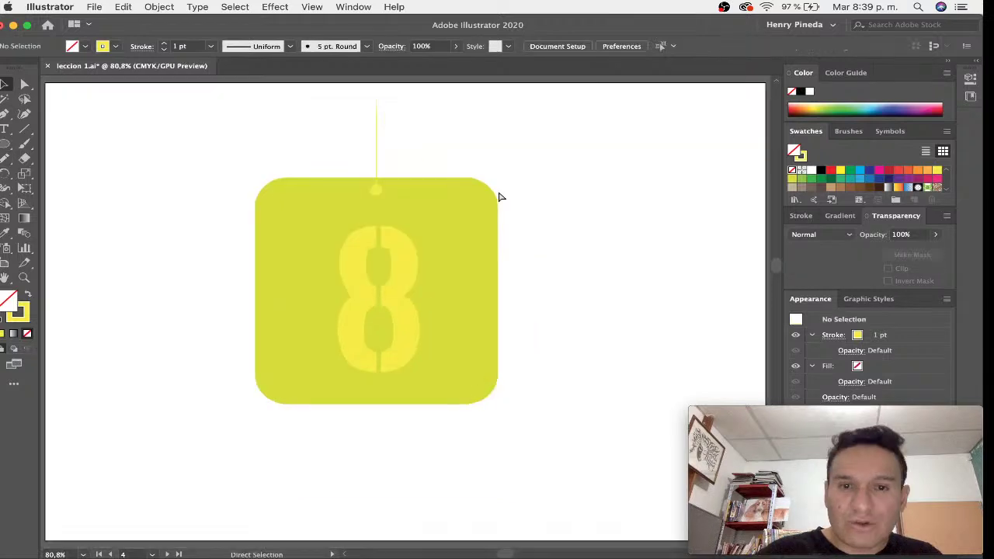
key("ctrl+minus")
key("ctrl+minus")
key("ctrl+minus")
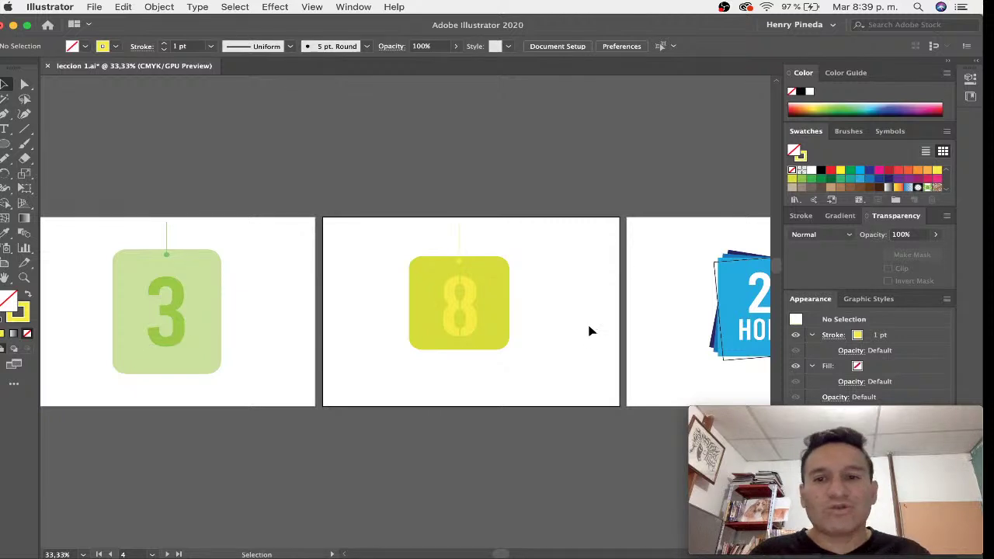
left_click_drag(571, 320, 356, 307)
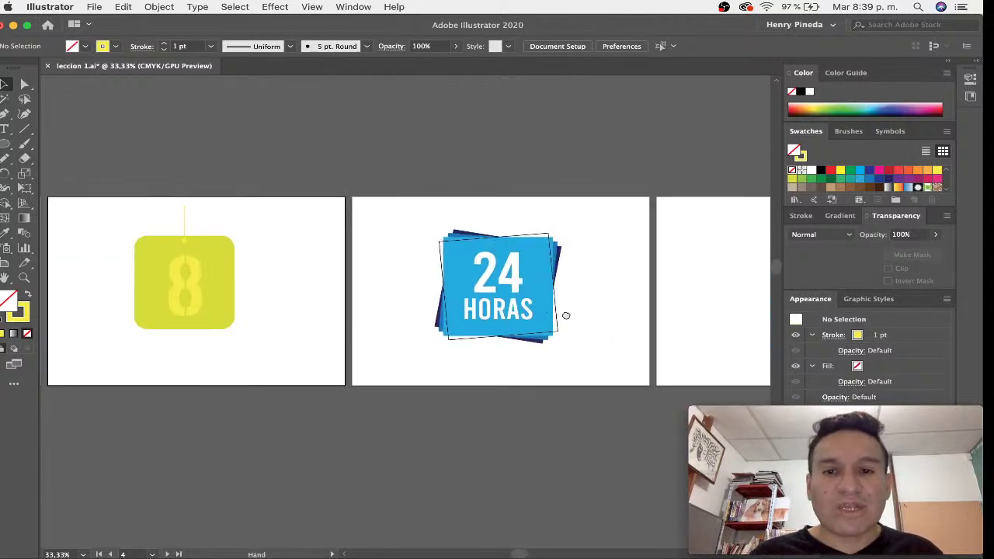
left_click_drag(566, 315, 171, 295)
left_click_drag(237, 291, 435, 282)
left_click_drag(422, 206, 533, 219)
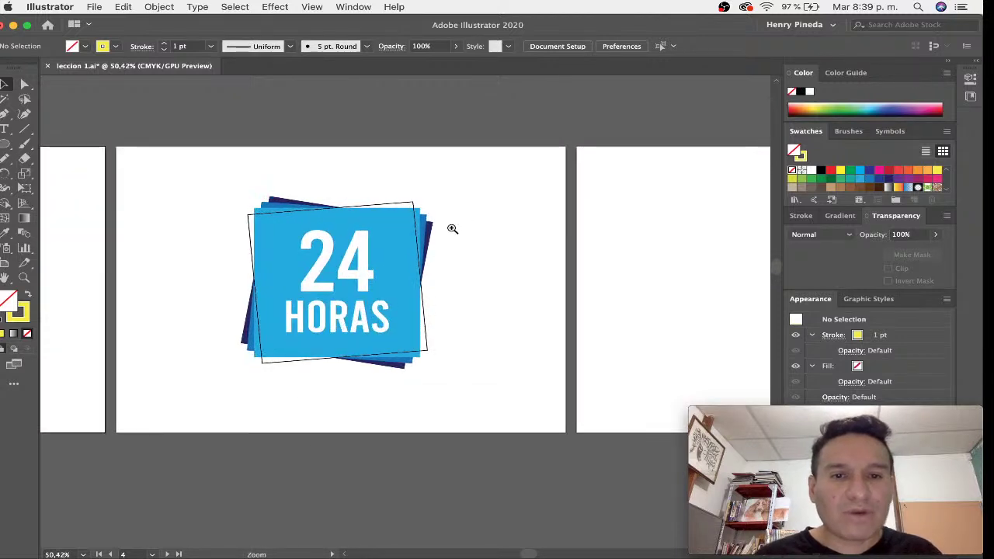
mouse_move(452, 228)
left_mouse_down()
mouse_move(464, 227)
mouse_move(415, 229)
left_mouse_up()
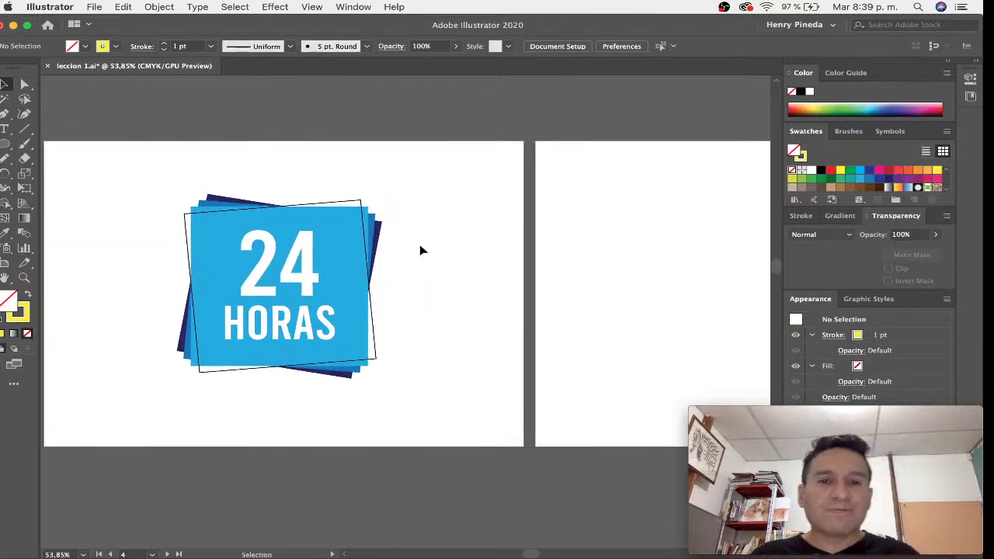
Step: Deselect the 24 HORAS design and pan to the empty artboard beside it
left_click(229, 229)
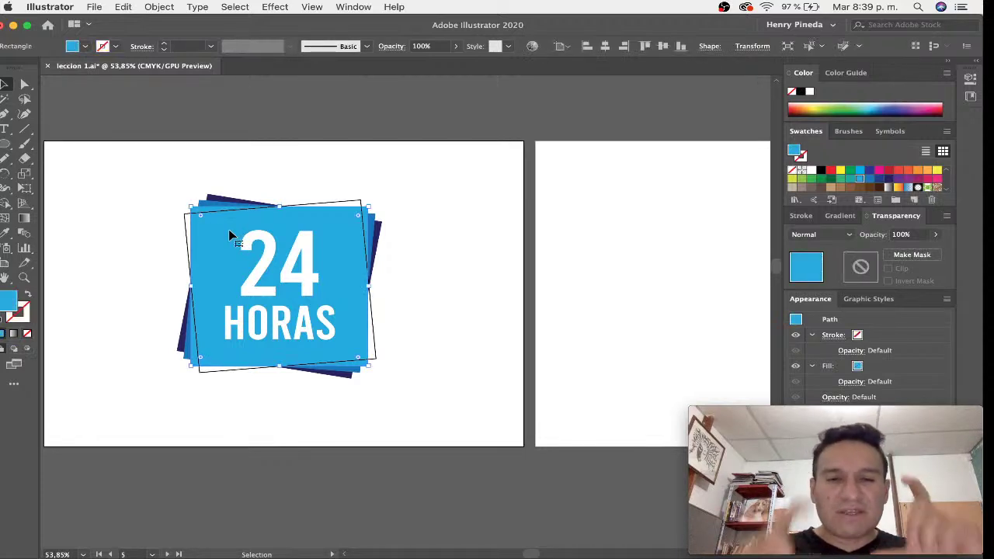
left_click(449, 278)
left_click_drag(449, 277, 388, 272)
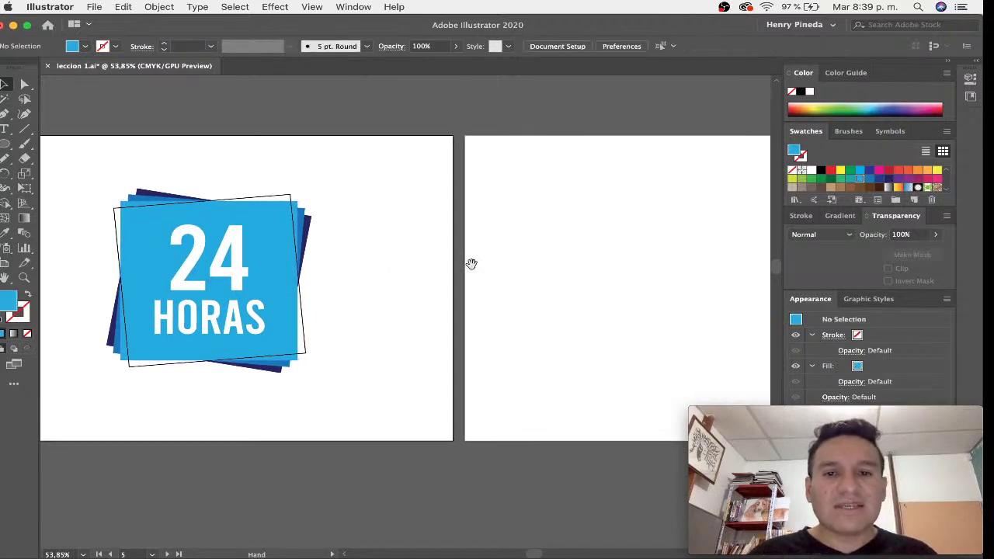
left_click_drag(552, 264, 357, 258)
Step: Draw a blue square in the middle of the empty artboard
left_click(6, 144)
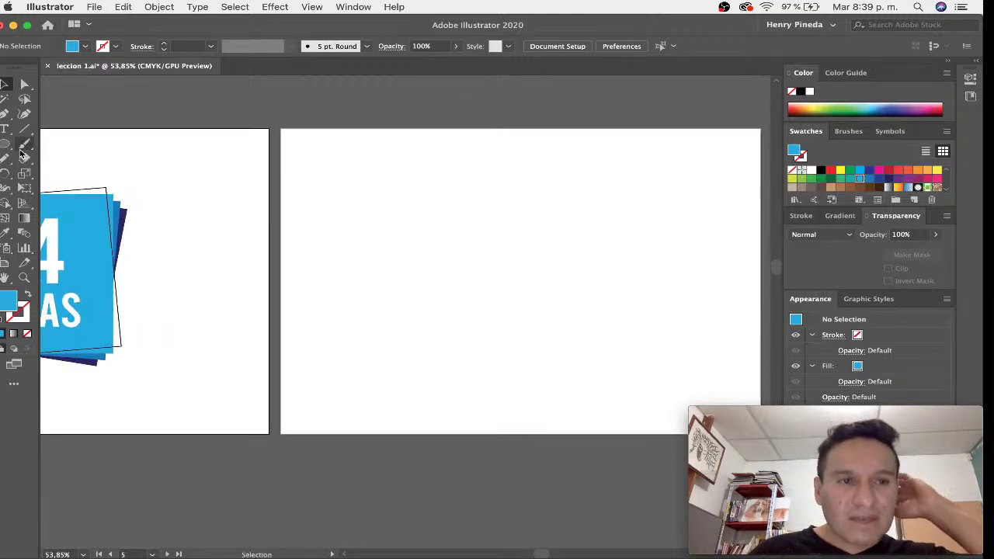
left_click(62, 143)
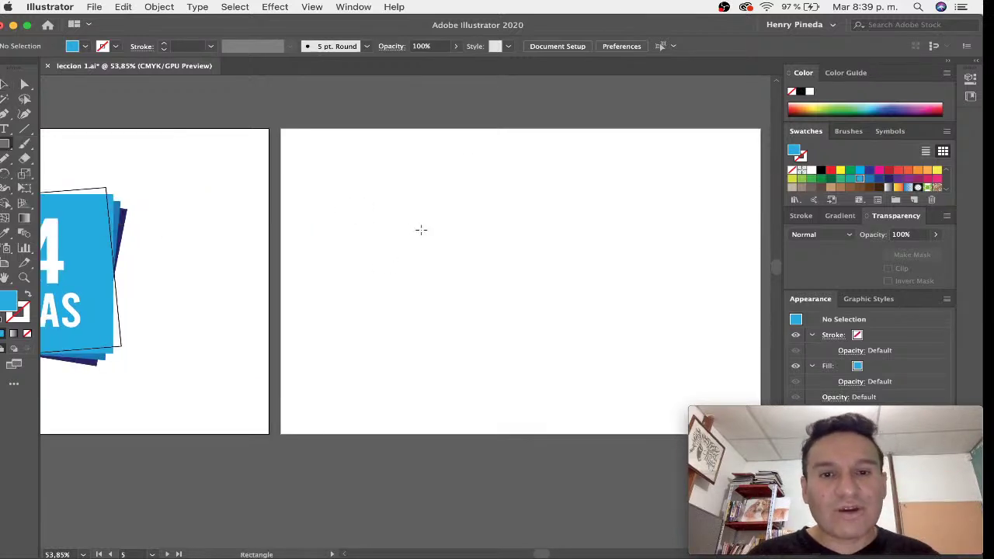
left_click_drag(420, 215, 567, 316)
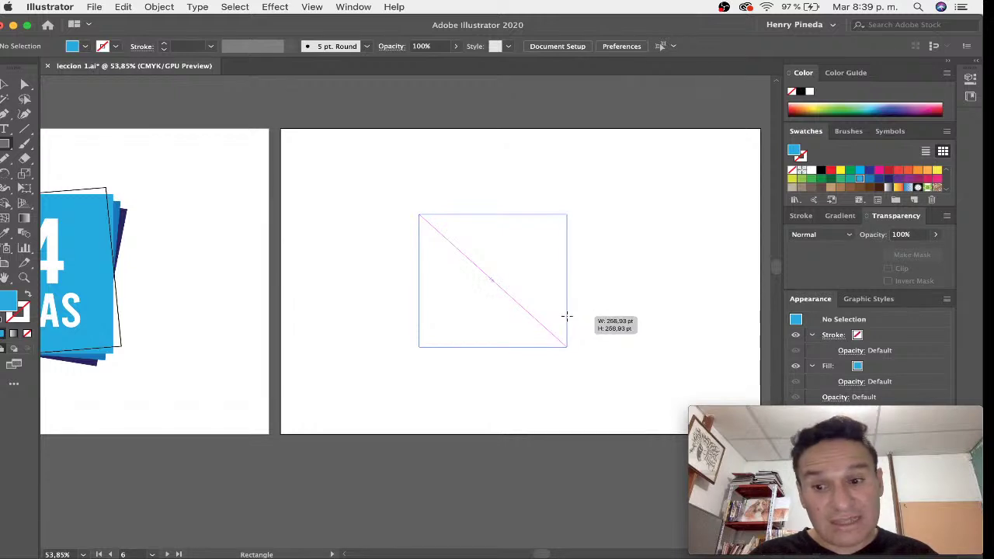
left_click_drag(567, 316, 565, 313)
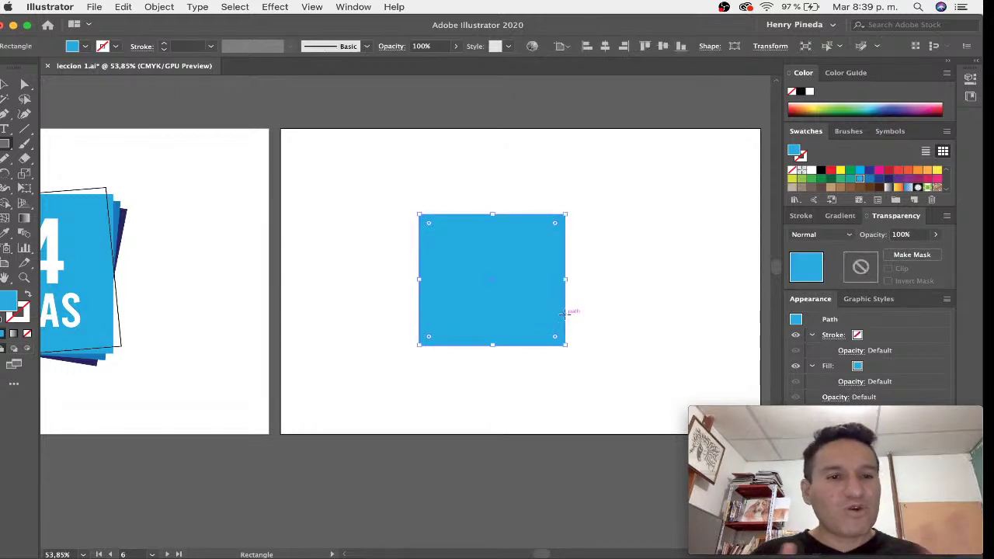
key("v")
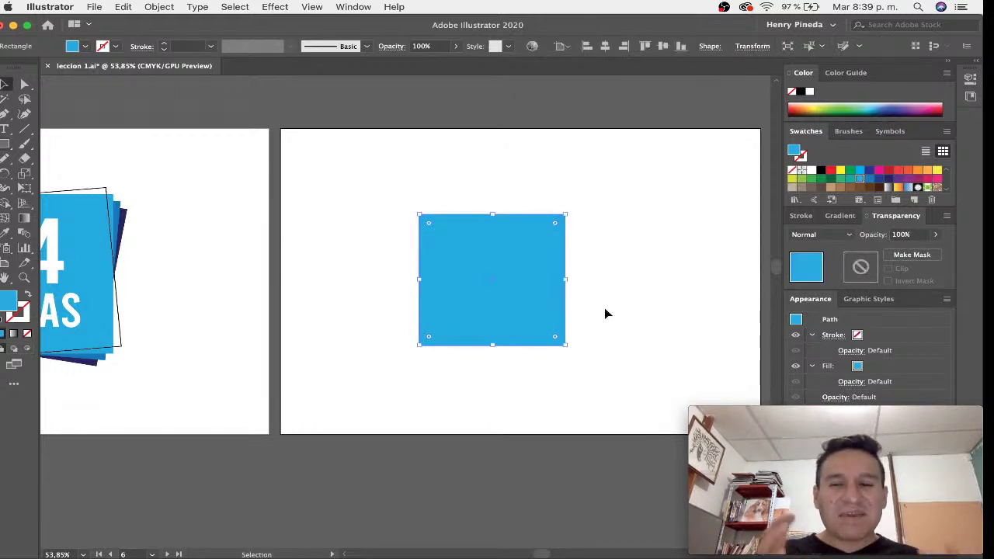
scroll(605, 308, "right", 4)
scroll(605, 308, "right", 1)
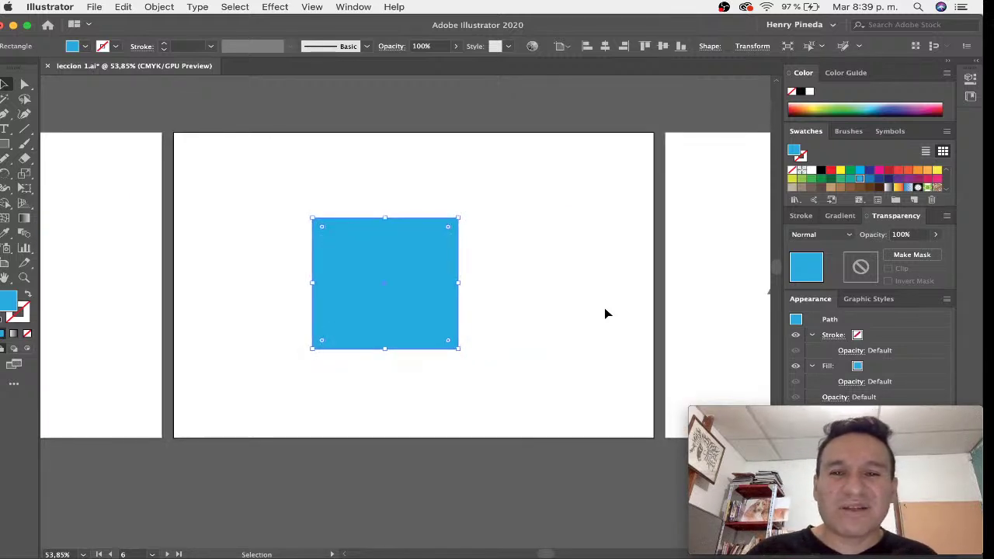
scroll(606, 313, "left", 1)
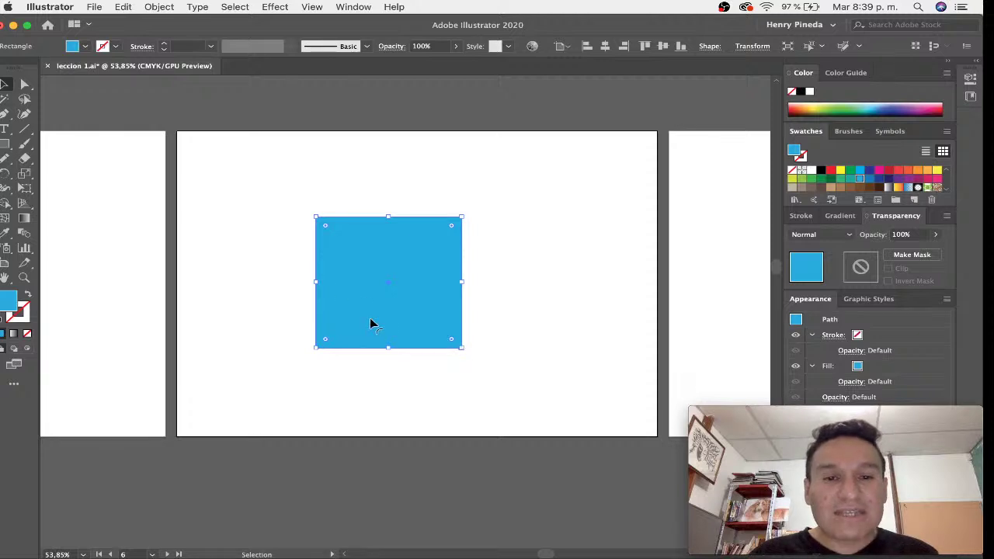
Step: Place a copy above the artboard and turn the original into a small red square near the top
left_click_drag(356, 337, 386, 113)
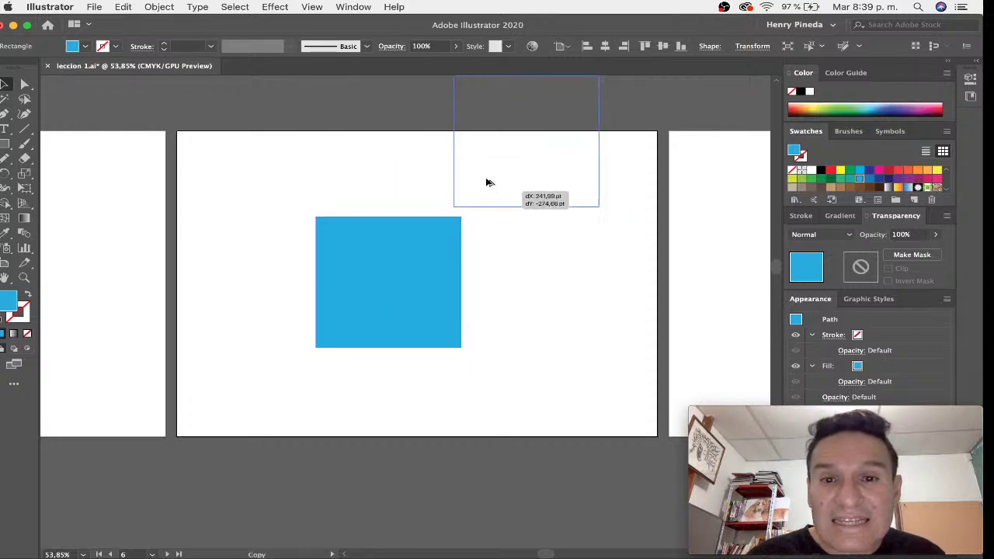
left_click(415, 254)
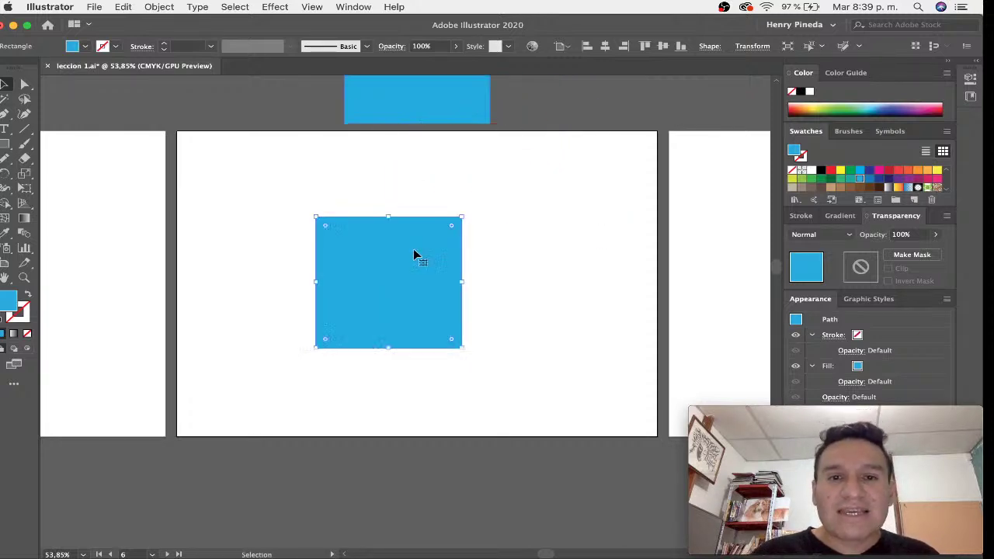
left_click_drag(463, 351, 356, 258)
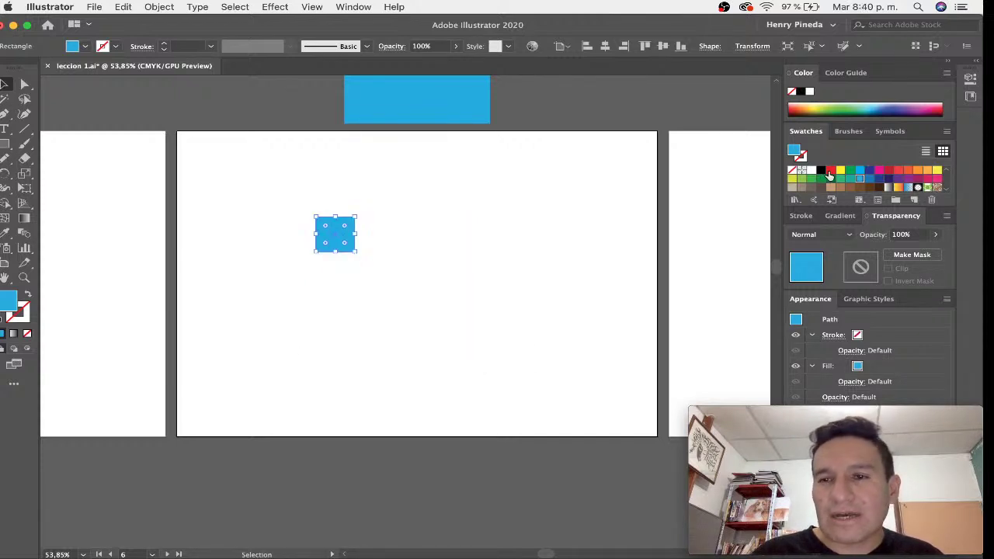
left_click(830, 171)
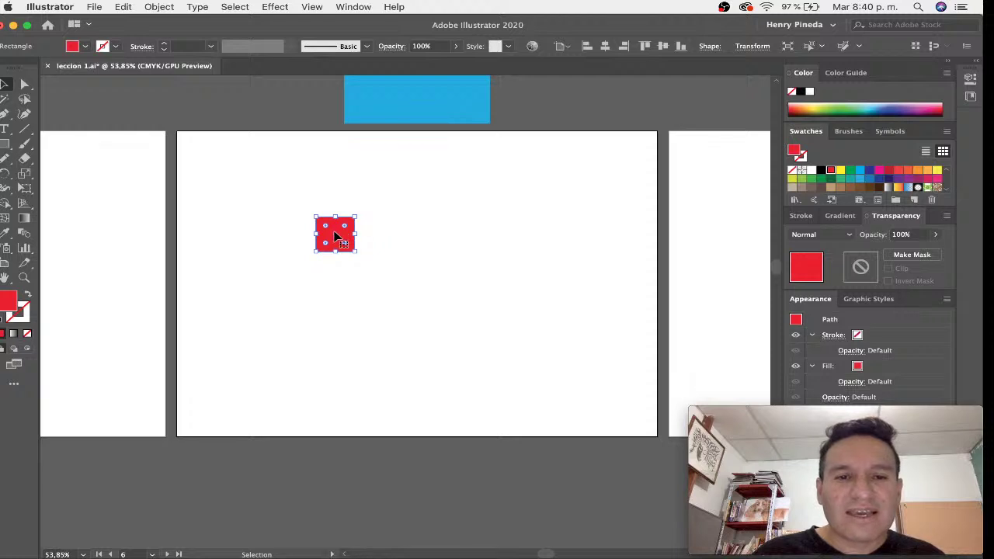
left_click_drag(335, 233, 392, 203)
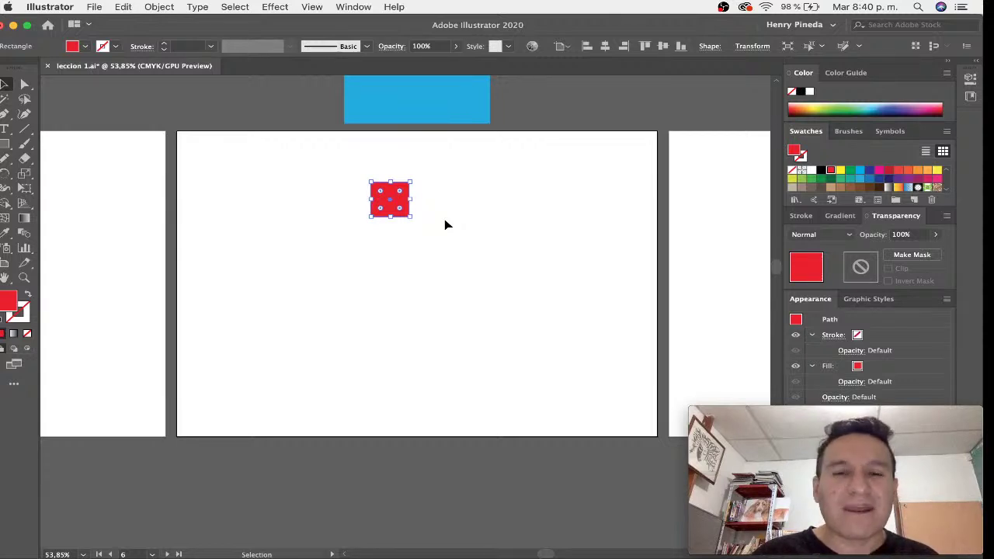
key("r")
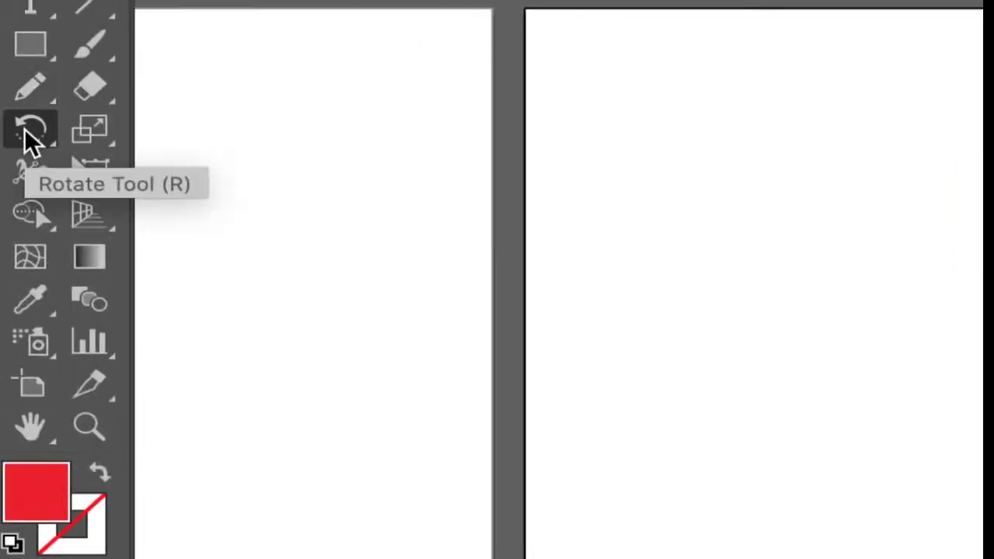
left_click(28, 134)
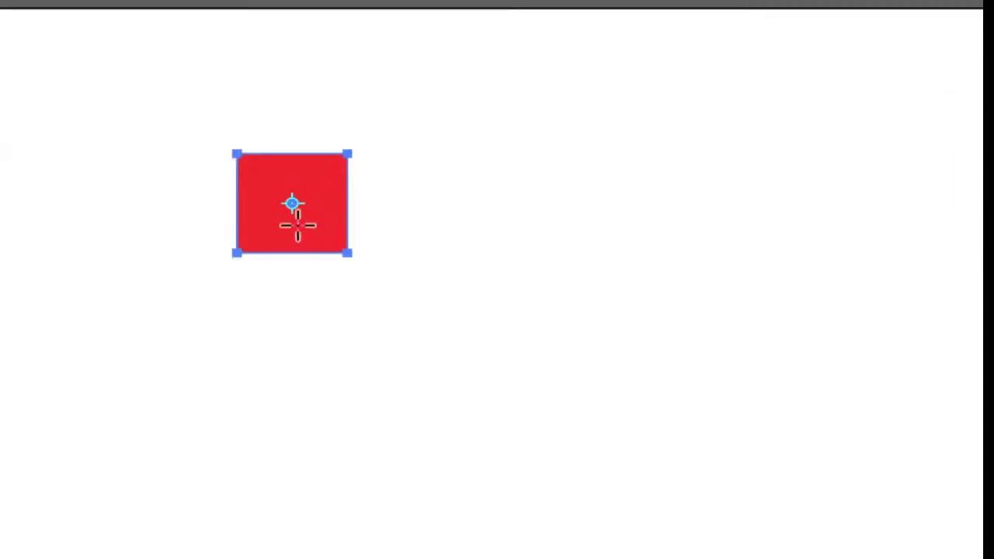
left_click_drag(331, 175, 358, 206)
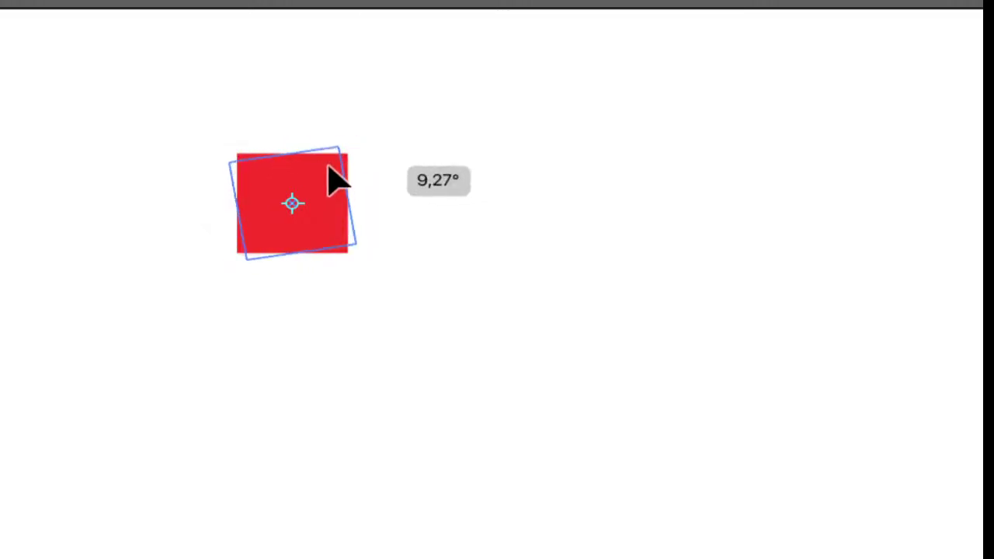
left_click_drag(358, 206, 334, 178)
key("v")
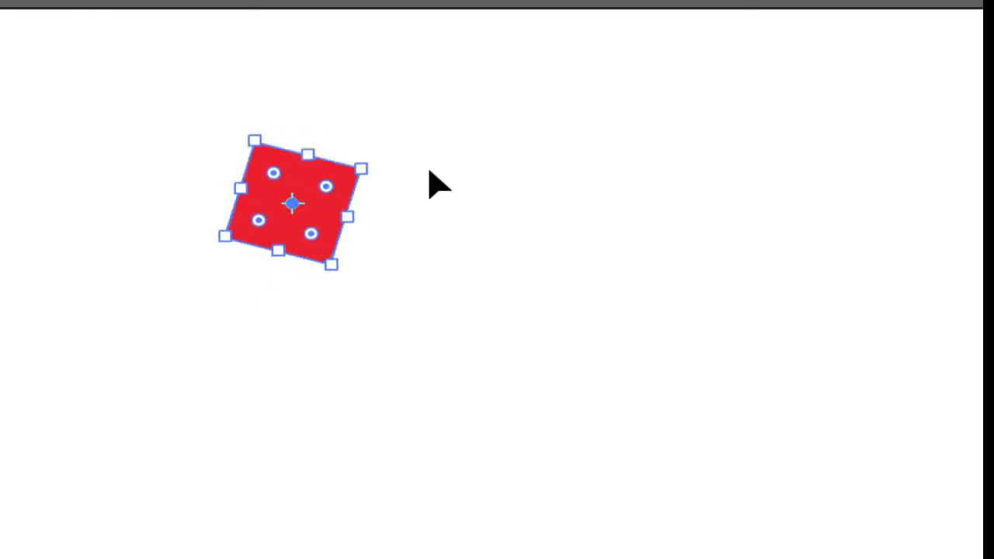
key("r")
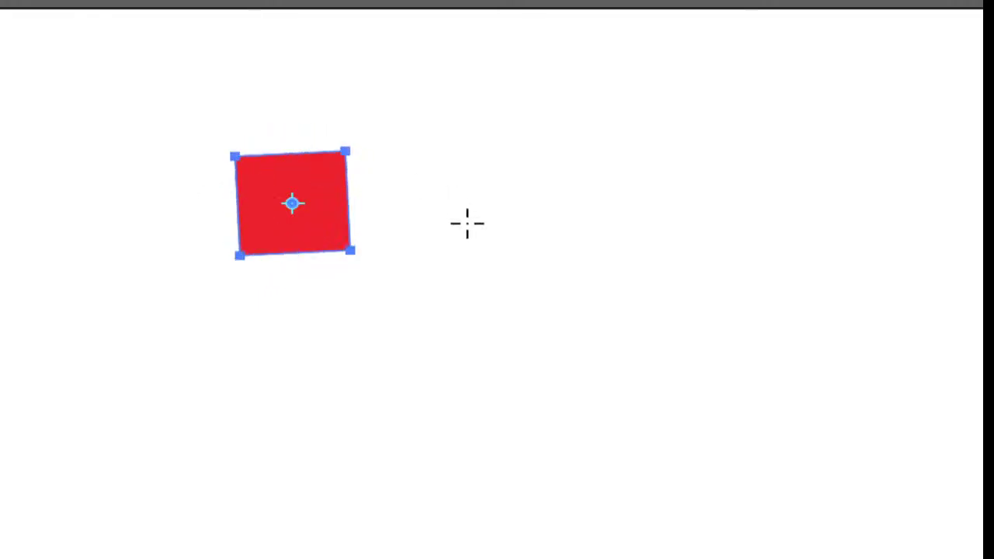
key("v")
key("r")
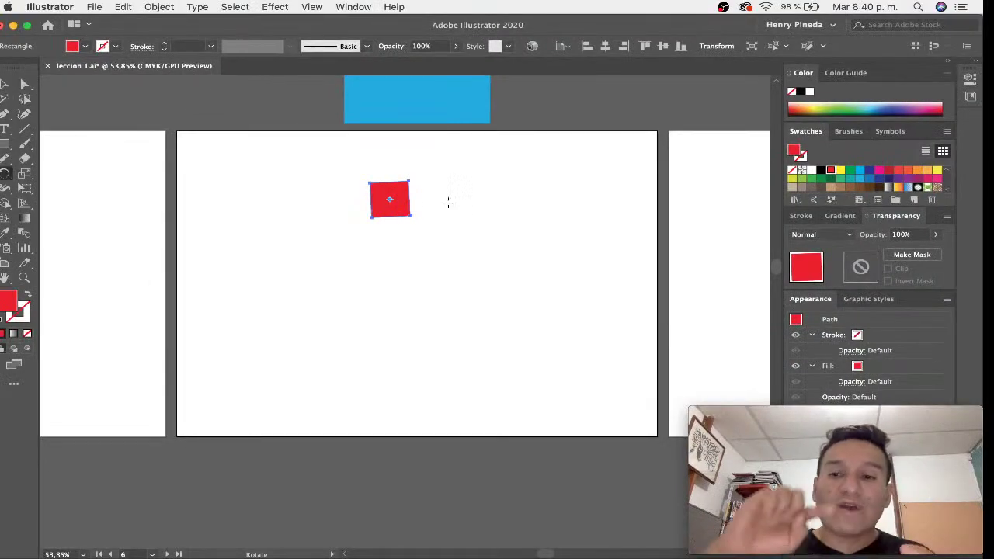
left_click_drag(448, 202, 451, 207)
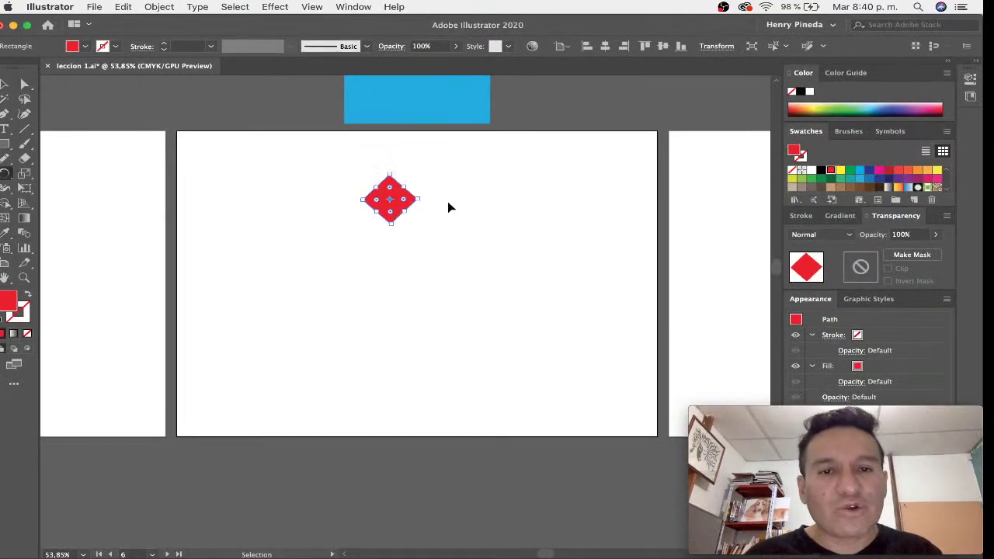
key("super+z")
key("super+z")
key("super+shift+z")
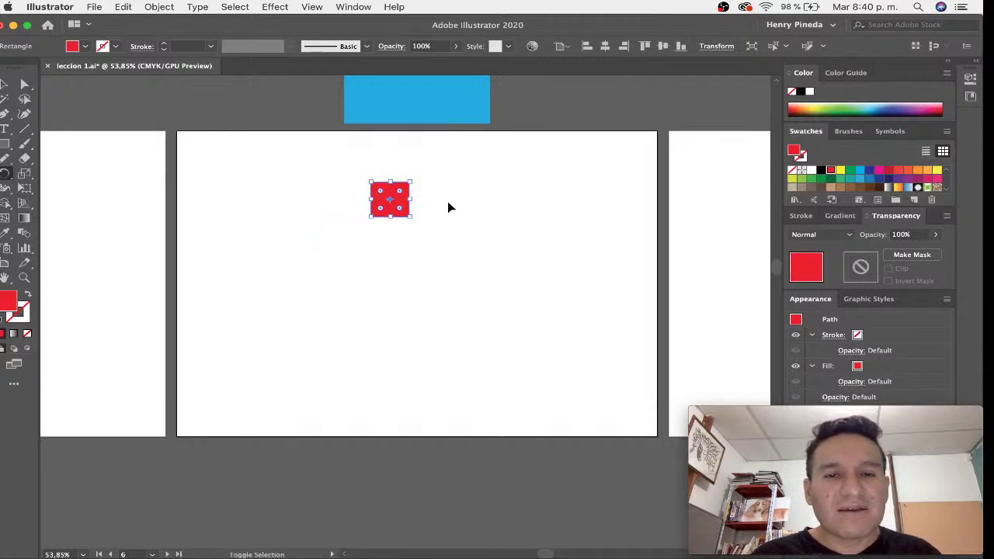
key("r")
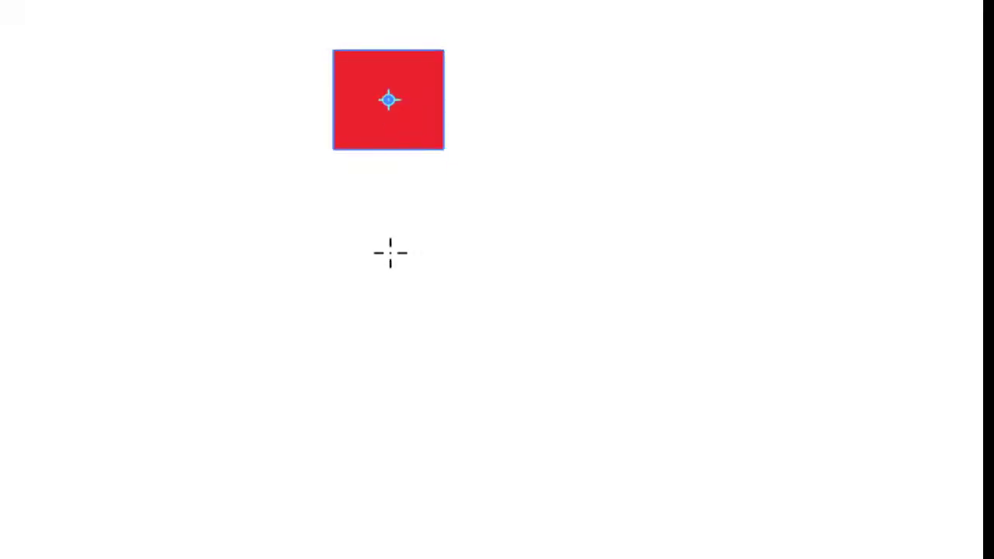
key("alt")
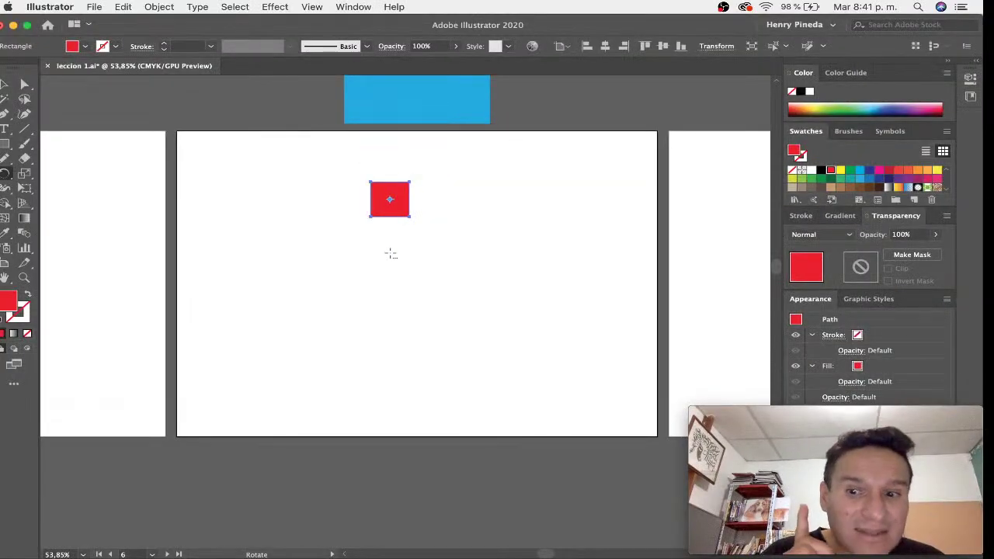
Step: Make a 15° rotated copy of the red square around a pivot below it, coloured green
left_click(391, 253, "alt")
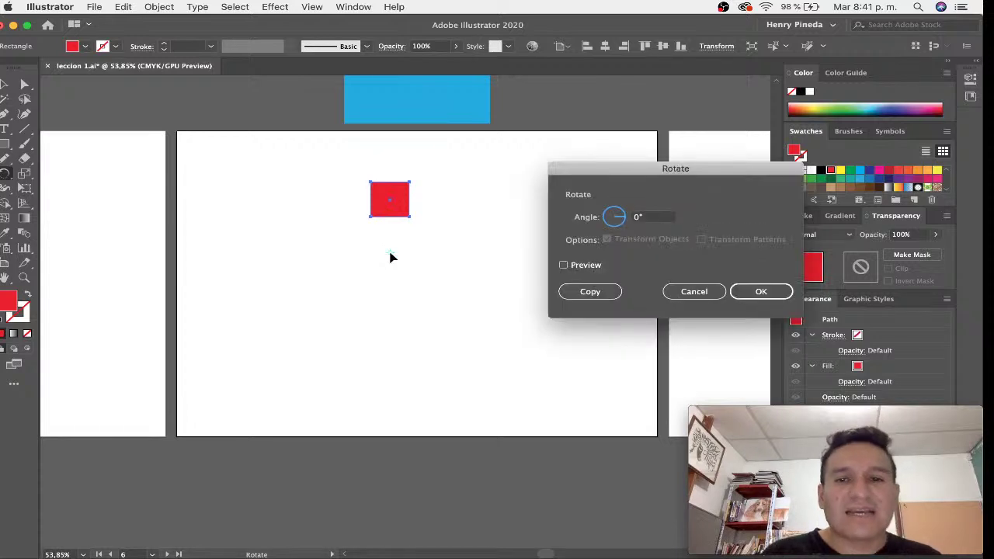
left_click_drag(694, 172, 619, 169)
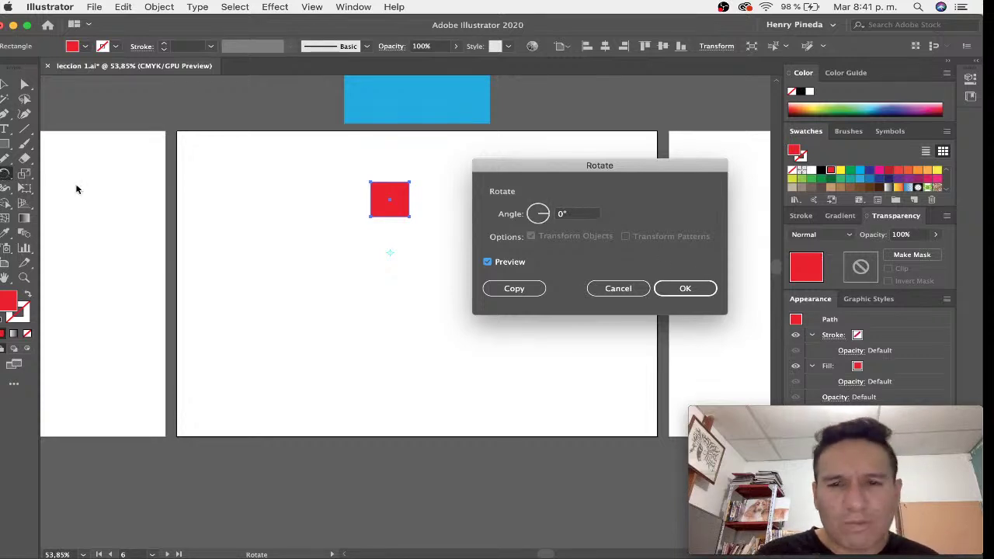
double_click(584, 218)
type("15")
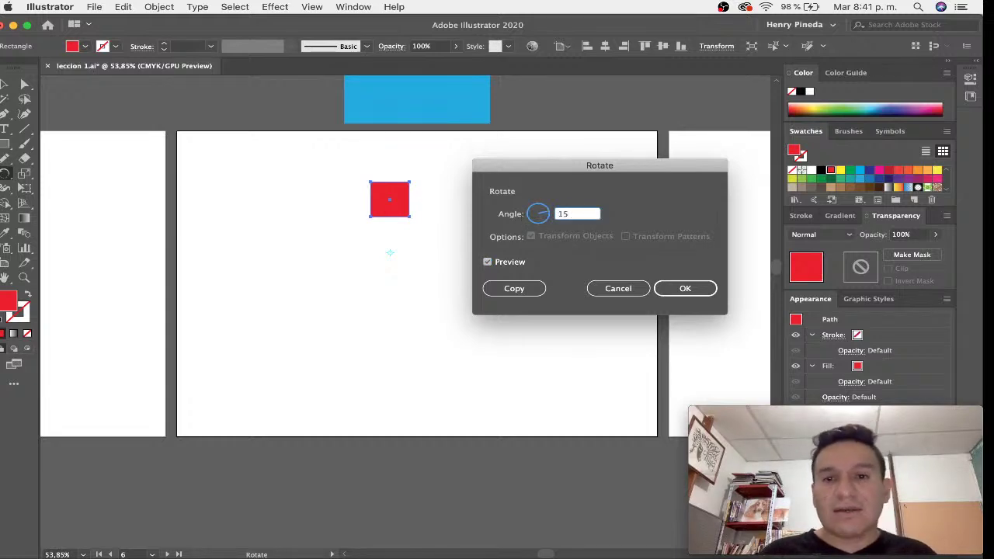
left_click(504, 288)
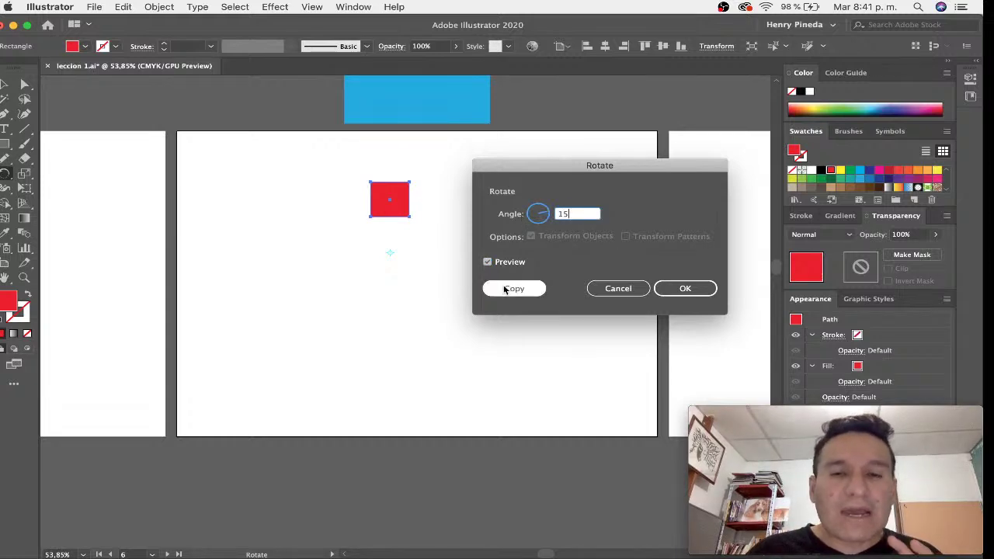
left_click(514, 288)
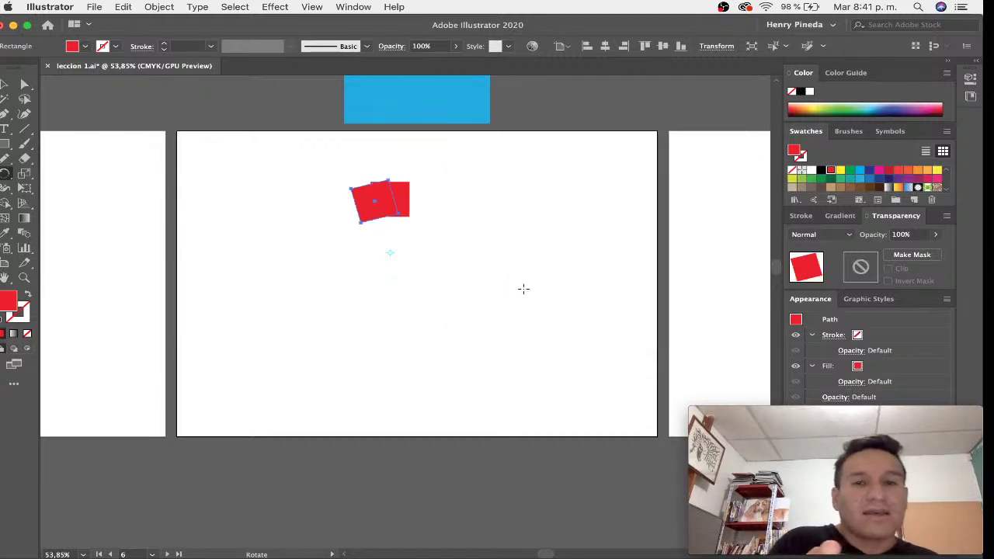
left_click(850, 171)
Step: Repeat the rotated copy with Cmd+D, recolouring each new square, until the ring closes
key("super+d")
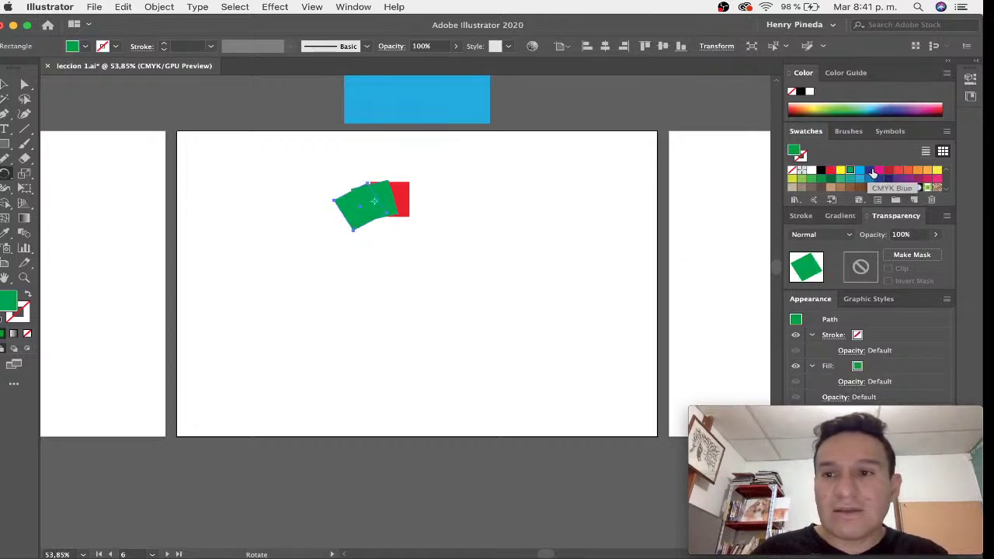
left_click(869, 170)
key("super+d")
left_click(890, 171)
key("super+d")
key("super+d")
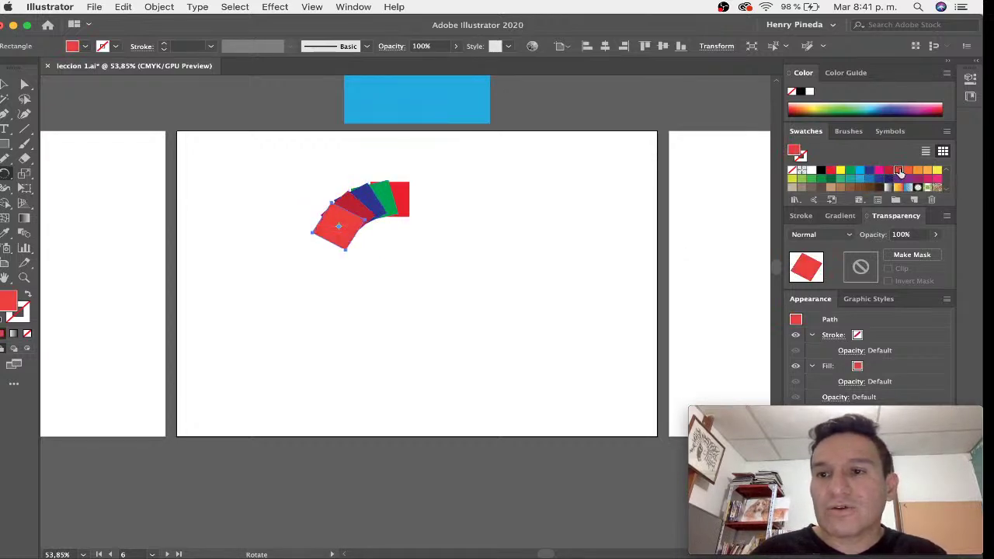
left_click(890, 172)
key("super+d")
left_click(891, 179)
key("super+d")
left_click(850, 179)
key("super+d")
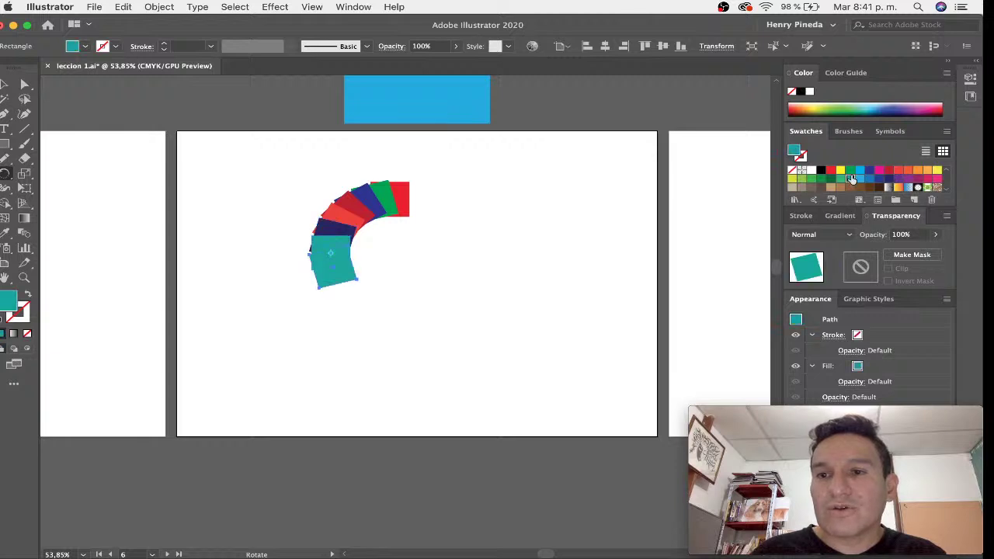
left_click(860, 170)
key("super+d")
left_click(830, 179)
key("super+d")
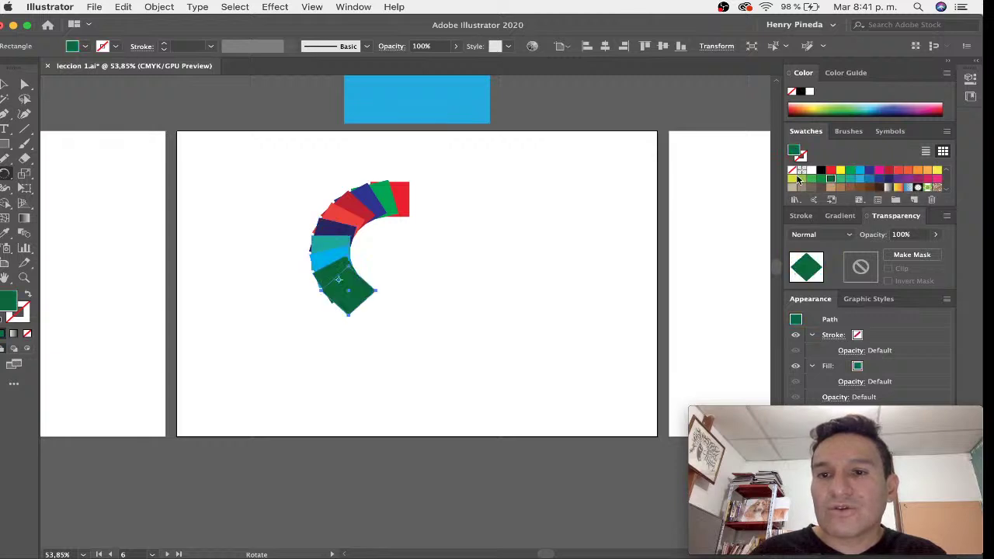
left_click(793, 179)
key("super+d")
left_click(812, 180)
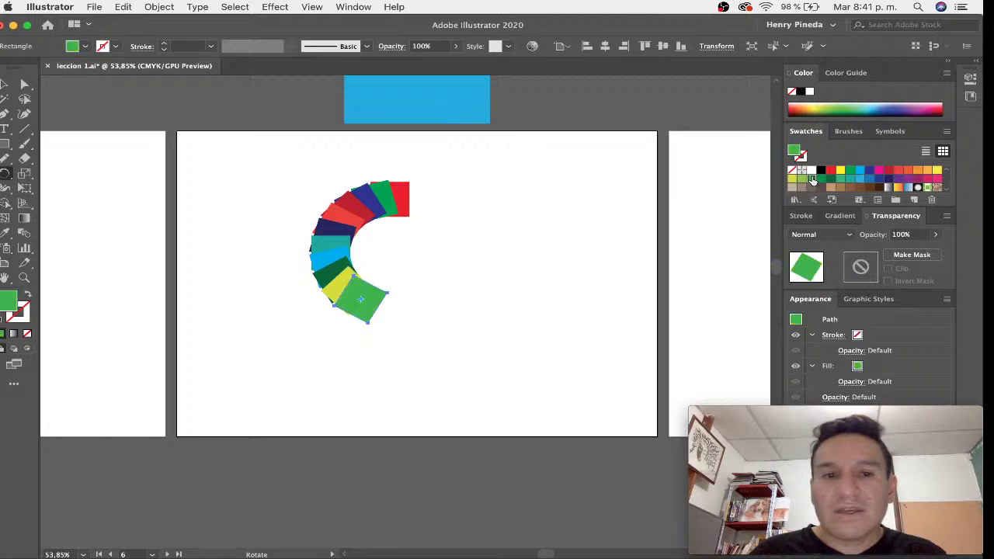
key("super+d")
key("super+d")
key("super+d")
key("super+d")
key("super+d")
key("super+d")
key("super+d")
key("super+d")
key("super+d")
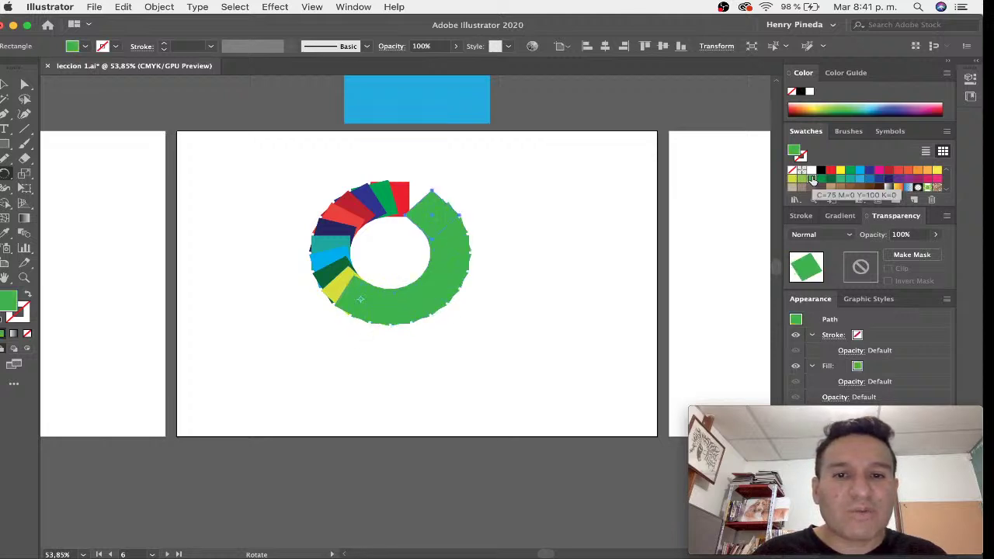
key("super+d")
key("super+d")
Step: Marquee-select the entire ring of squares and delete it
key("v")
left_click(701, 286)
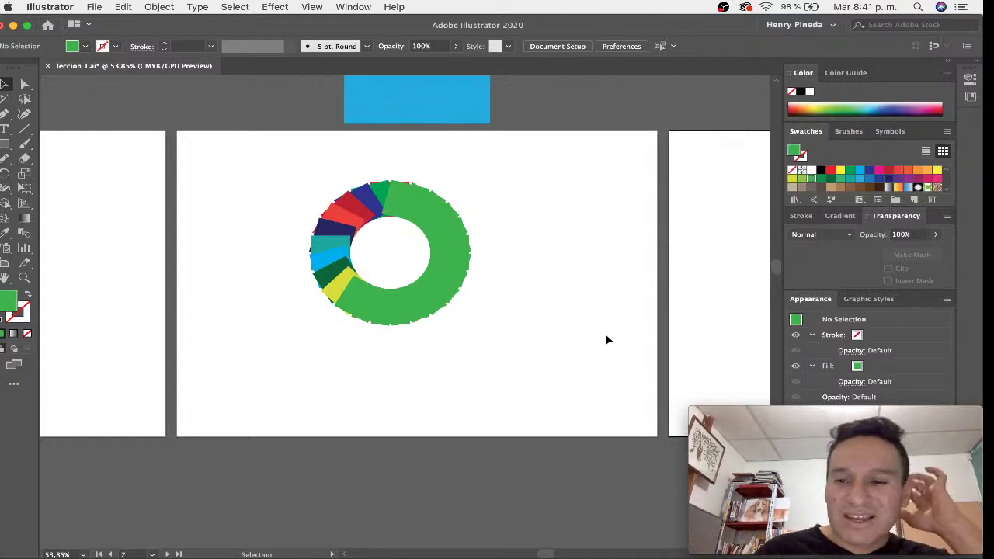
left_click_drag(564, 352, 258, 174)
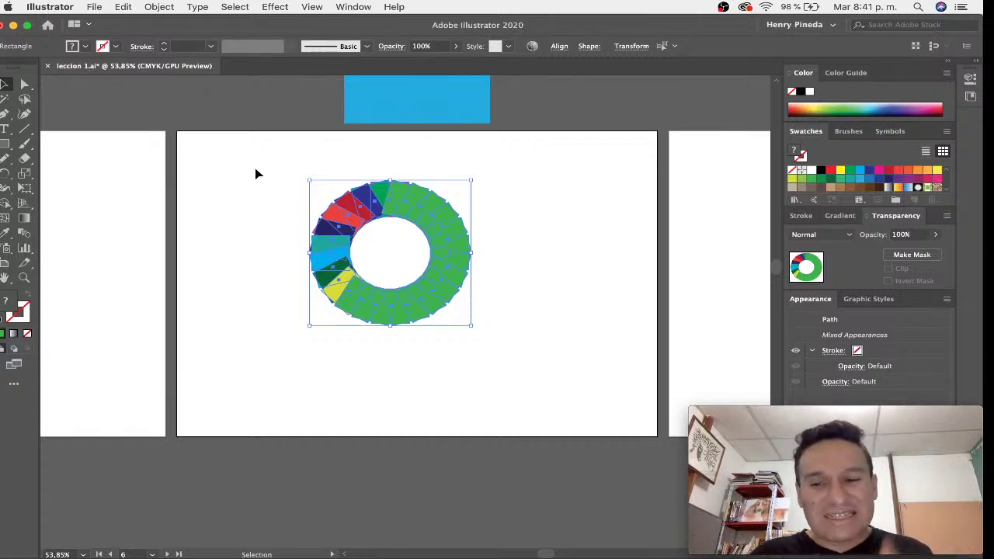
key("Delete")
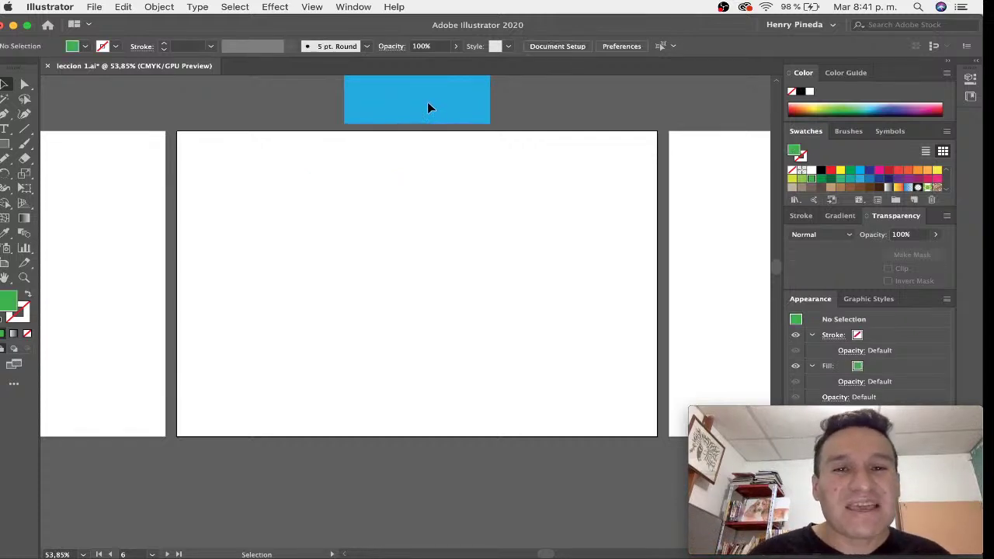
Step: Move the blue square down onto the artboard, fit the artboard in view, and select the square
mouse_move(427, 102)
left_mouse_down()
mouse_move(393, 309)
mouse_move(409, 315)
left_mouse_up()
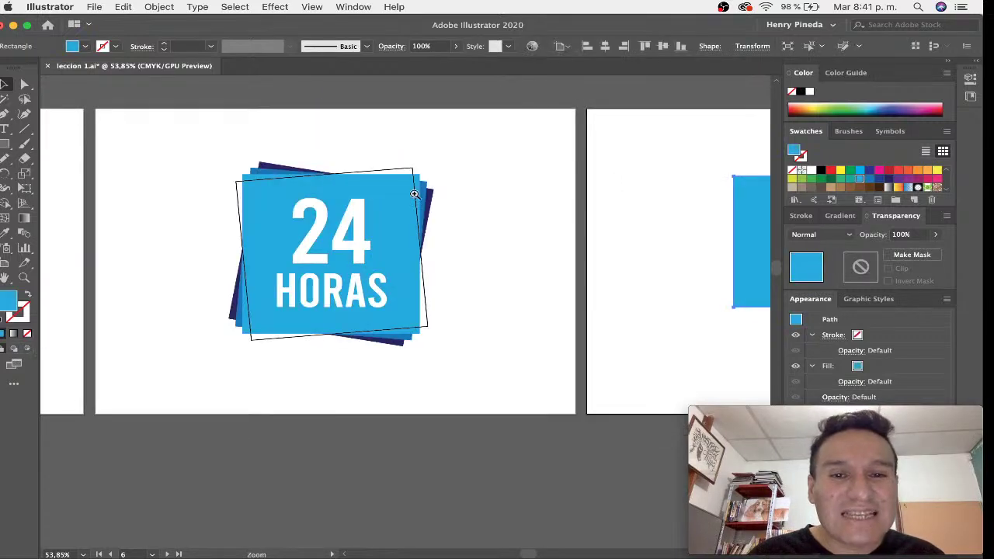
left_click_drag(415, 193, 572, 222)
key("v")
left_click(413, 164)
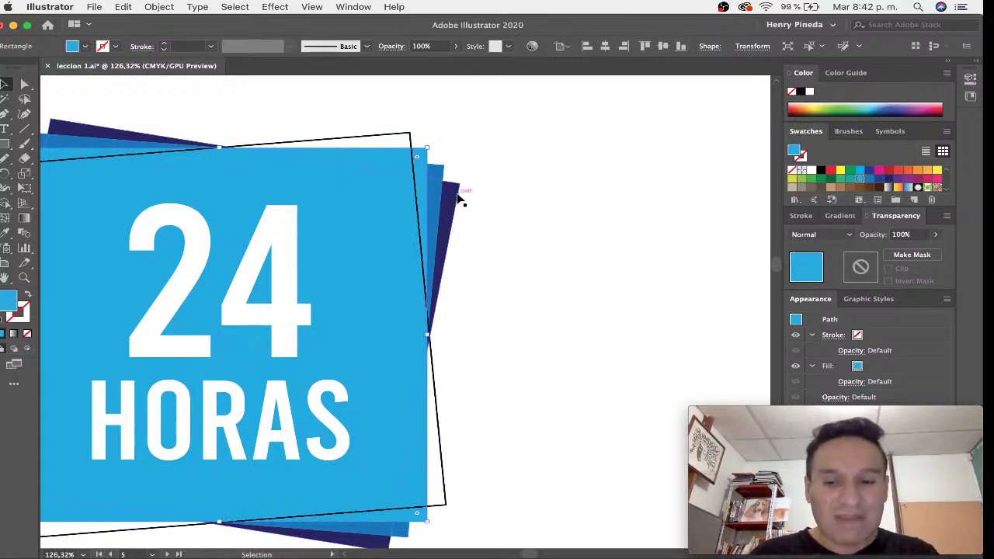
key("ctrl+0")
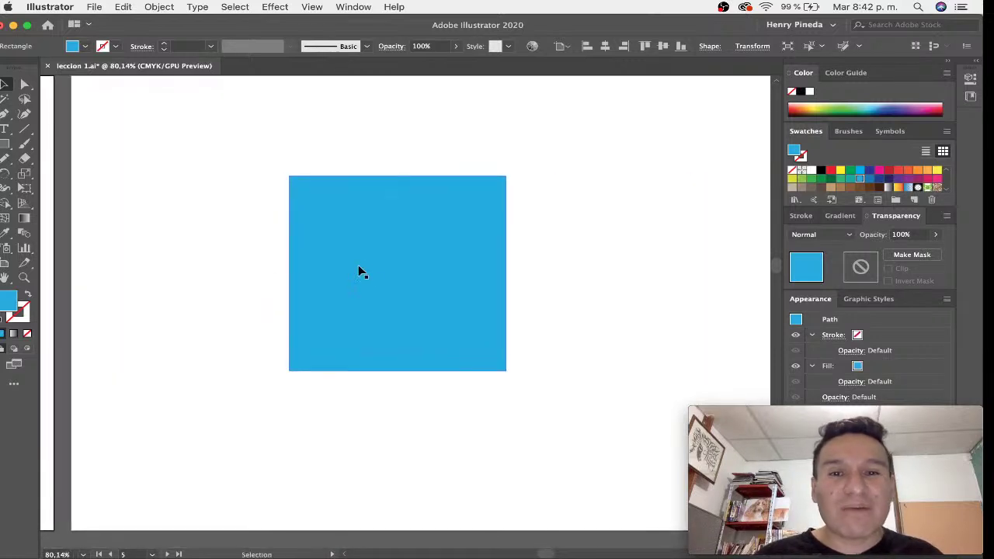
left_click(395, 262)
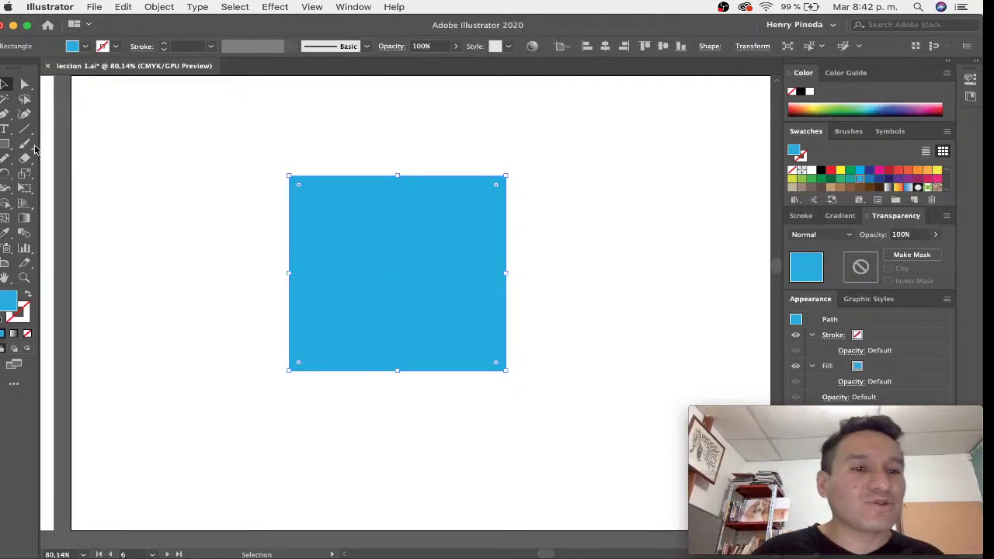
left_click(5, 175)
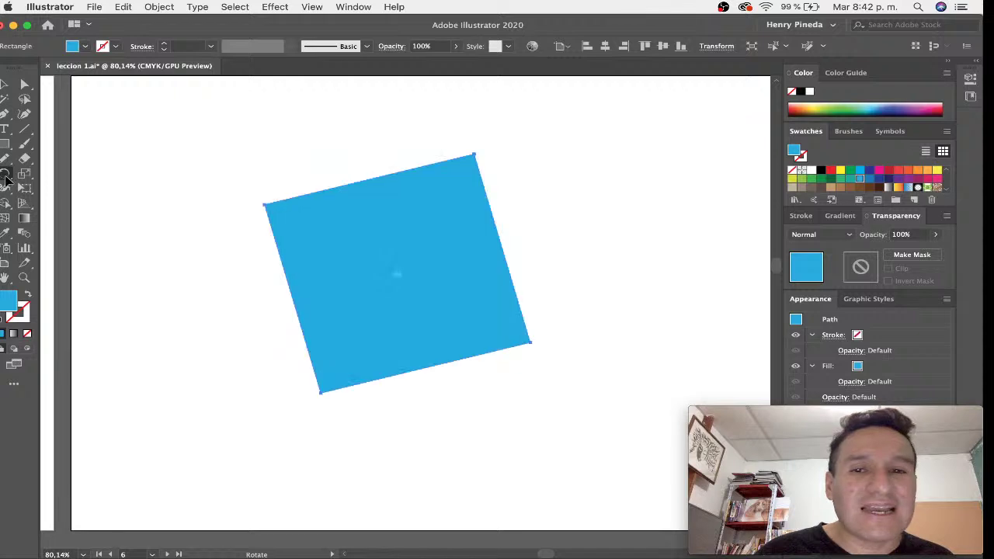
Step: Make two -5° rotated copies of the square, coloured navy and orange-red
double_click(5, 177)
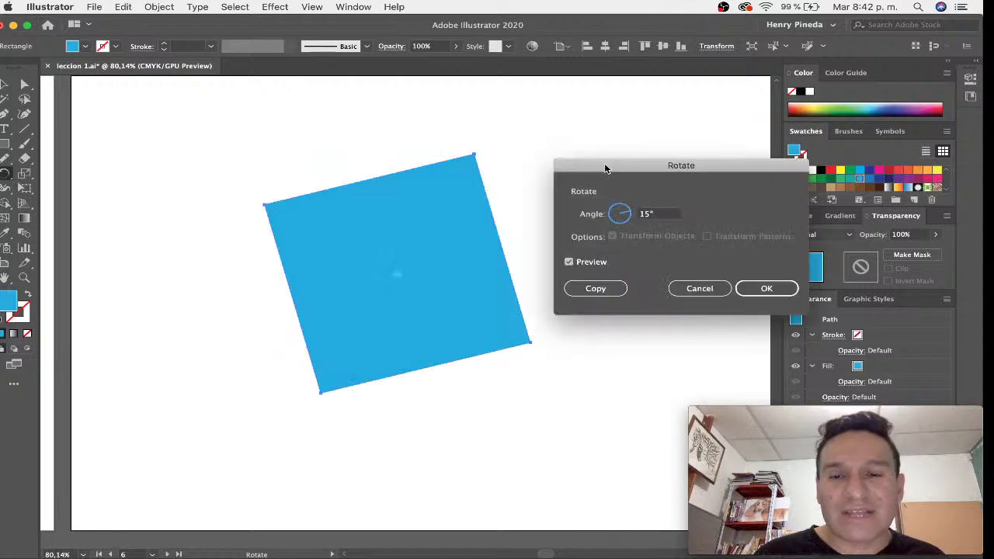
double_click(658, 215)
type("-5")
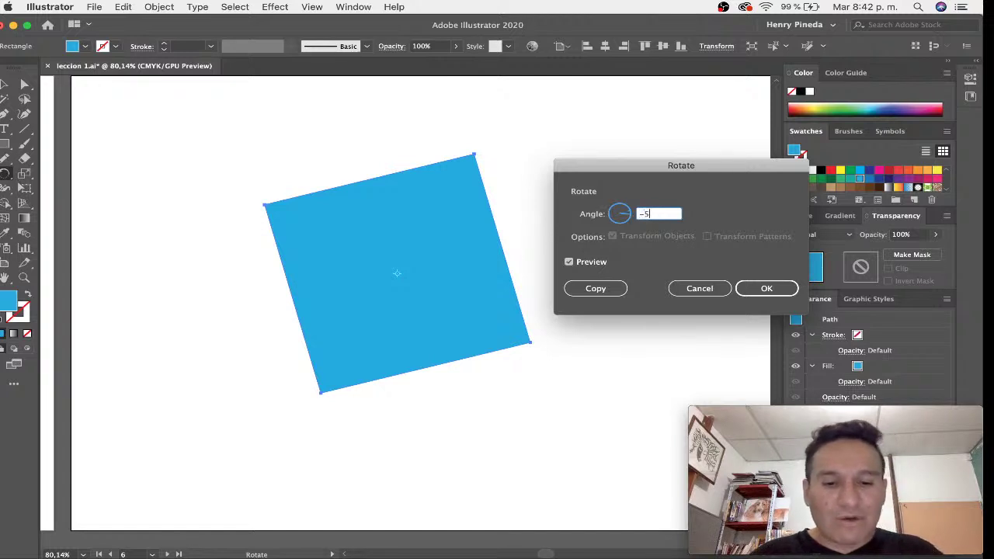
key("Tab")
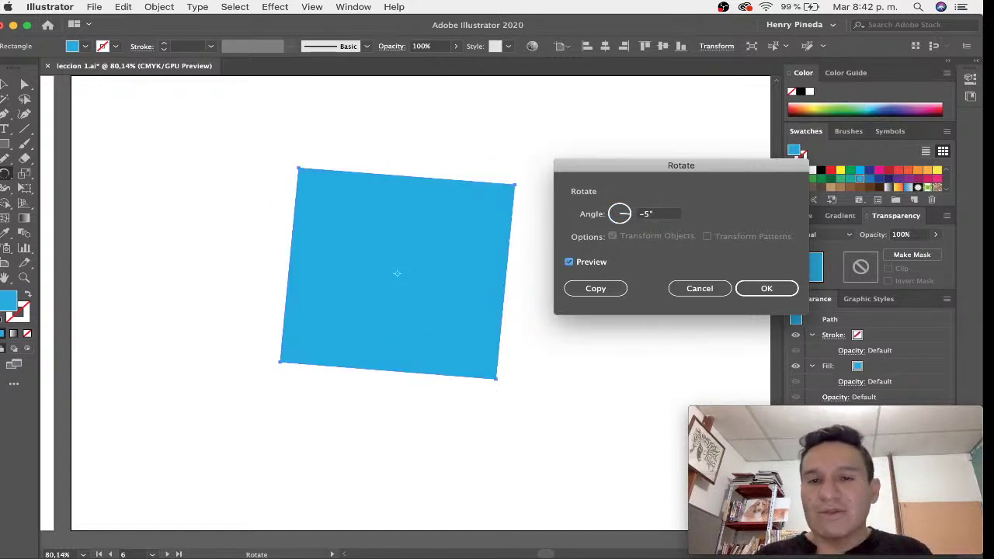
left_click(585, 288)
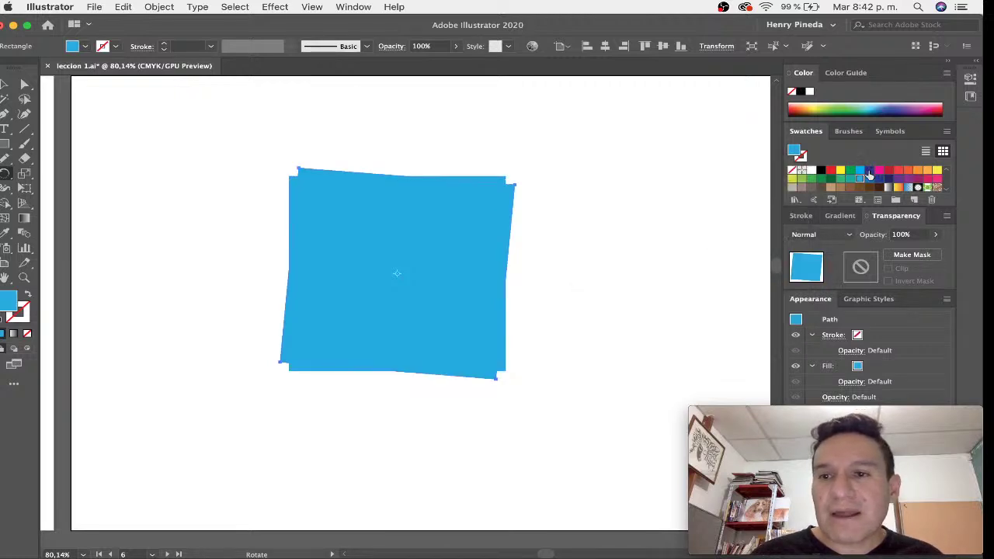
left_click(870, 176)
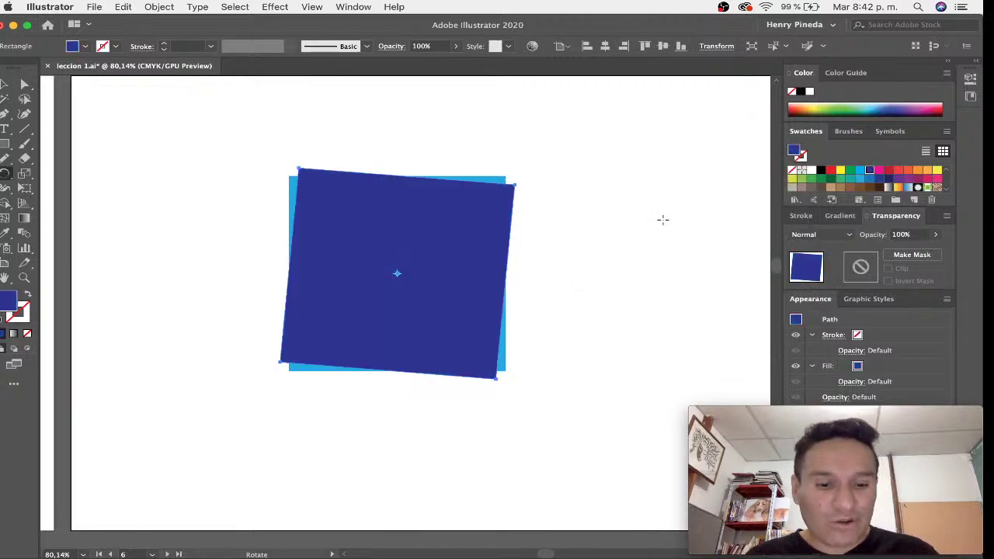
key("super+d")
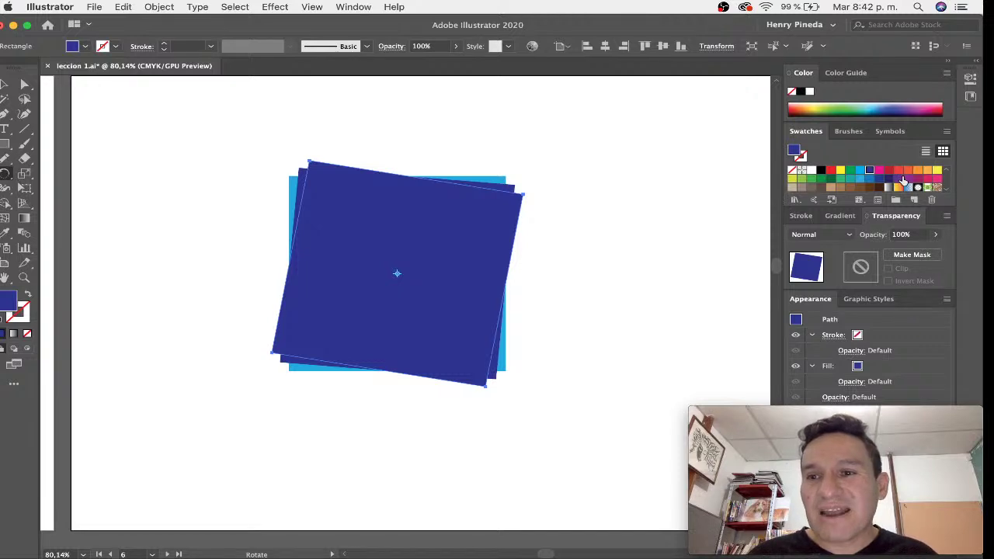
left_click(907, 171)
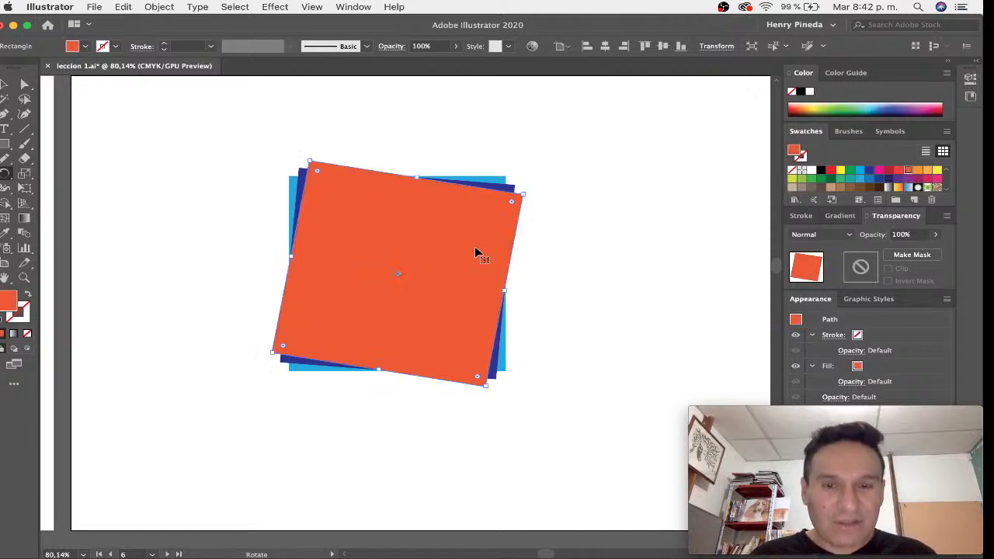
Step: Bring the original blue square in front of the tilted copies
key("v")
left_click(546, 238)
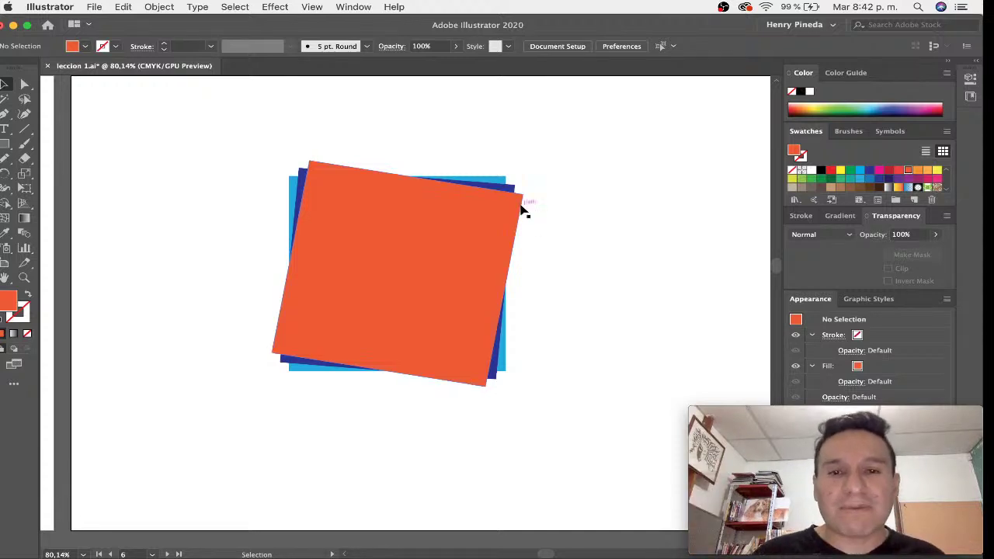
left_click(497, 183)
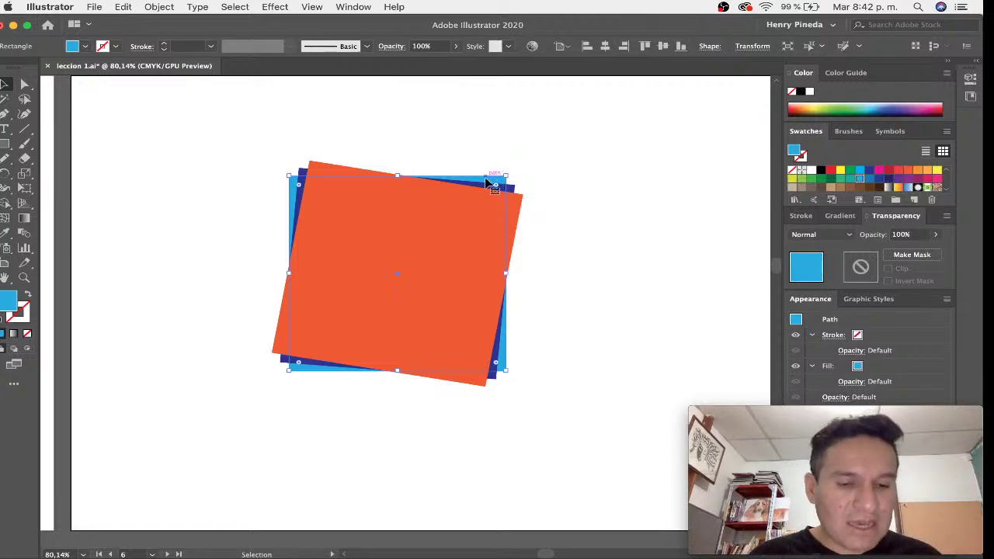
right_click(486, 182)
mouse_move(519, 381)
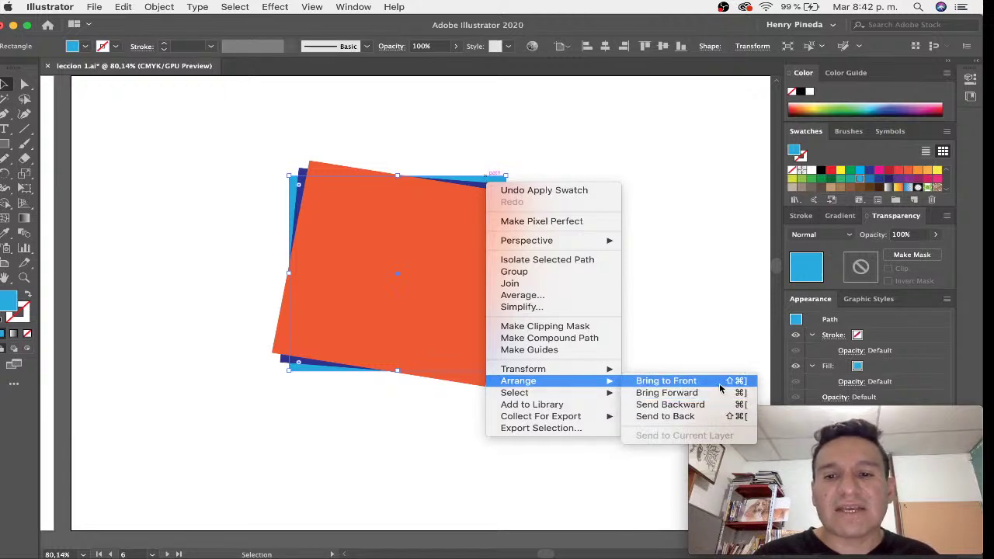
left_click(720, 384)
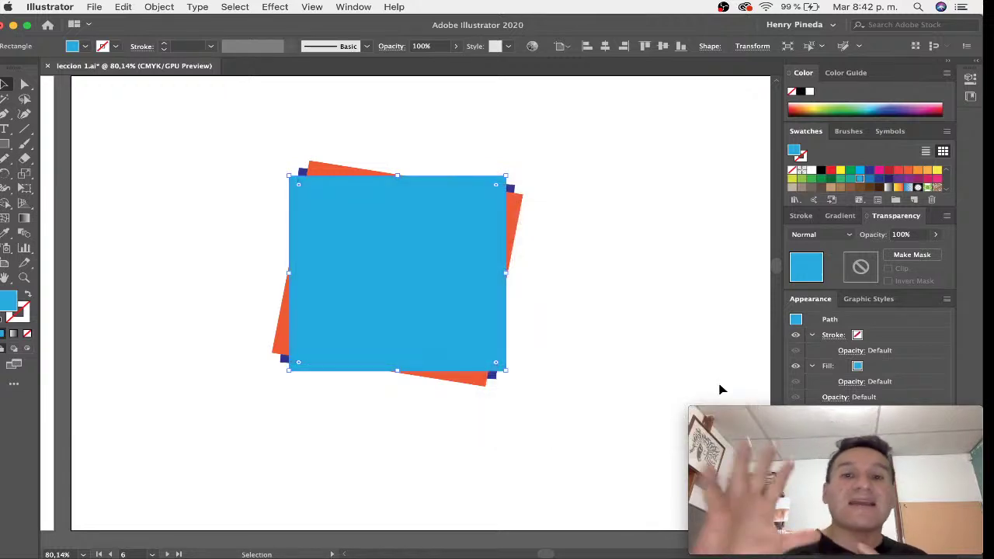
left_click(610, 315)
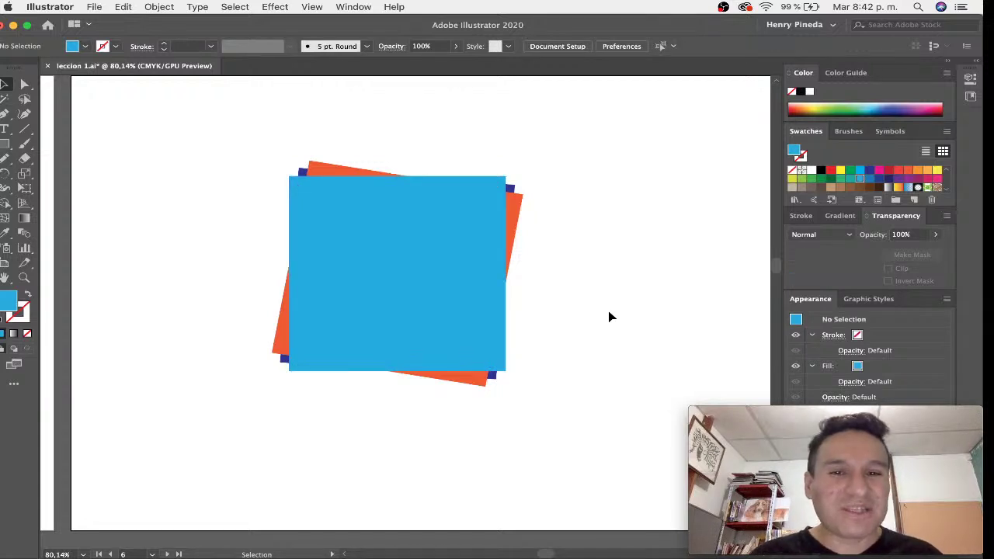
Step: On the 24 HORAS artboard, select the blue square and undo a trial 5° rotation
left_click_drag(171, 273, 623, 268)
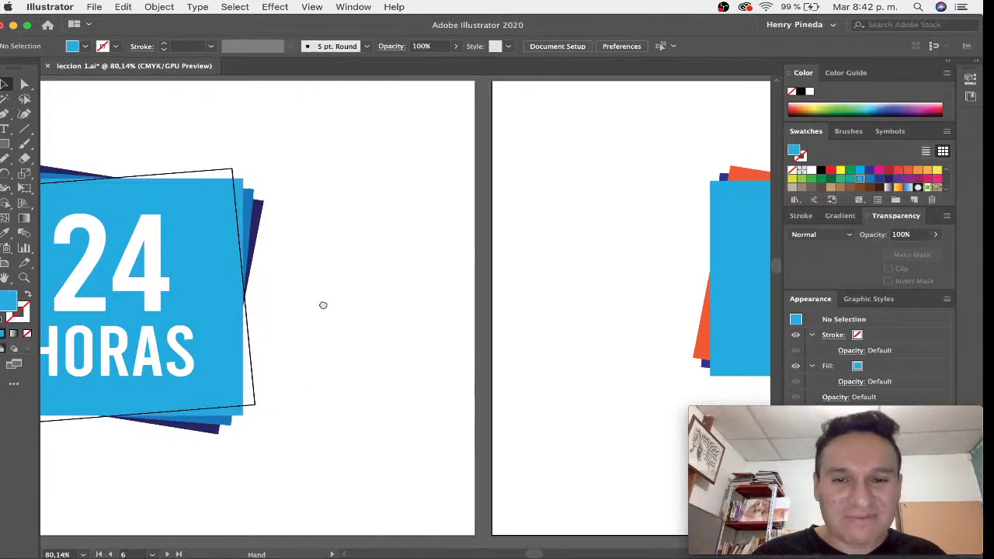
scroll(322, 303, "right", 10)
scroll(402, 282, "right", 3)
left_click(414, 298)
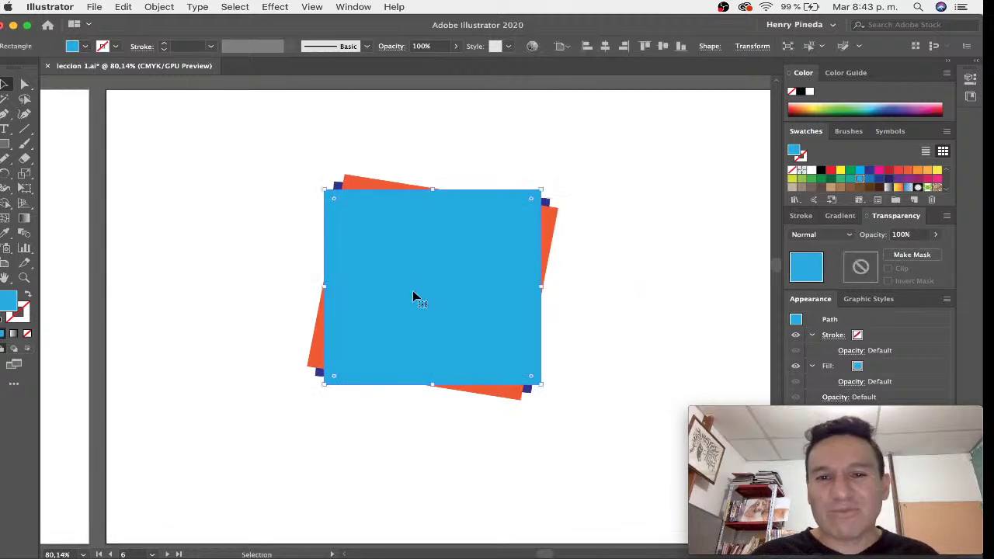
key("r")
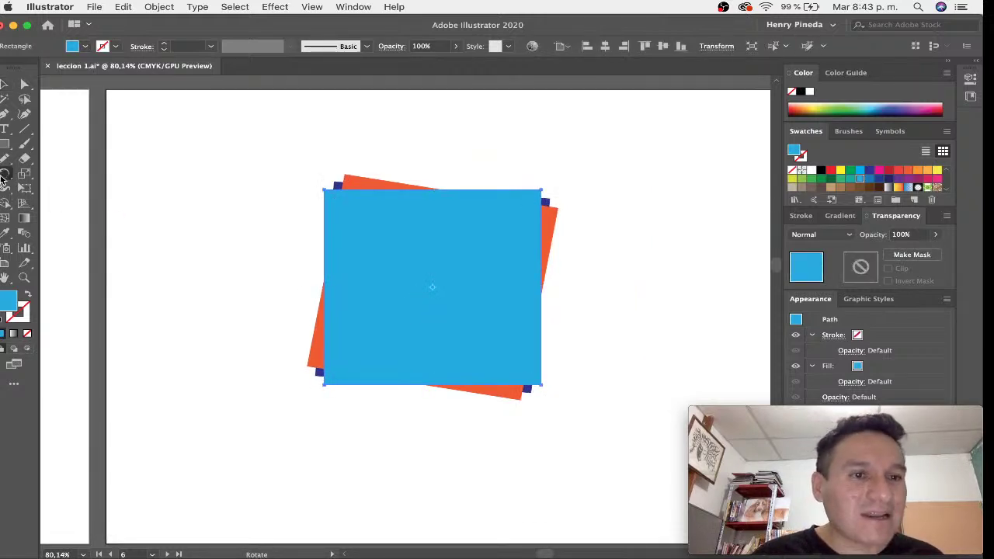
double_click(4, 175)
left_click(645, 216)
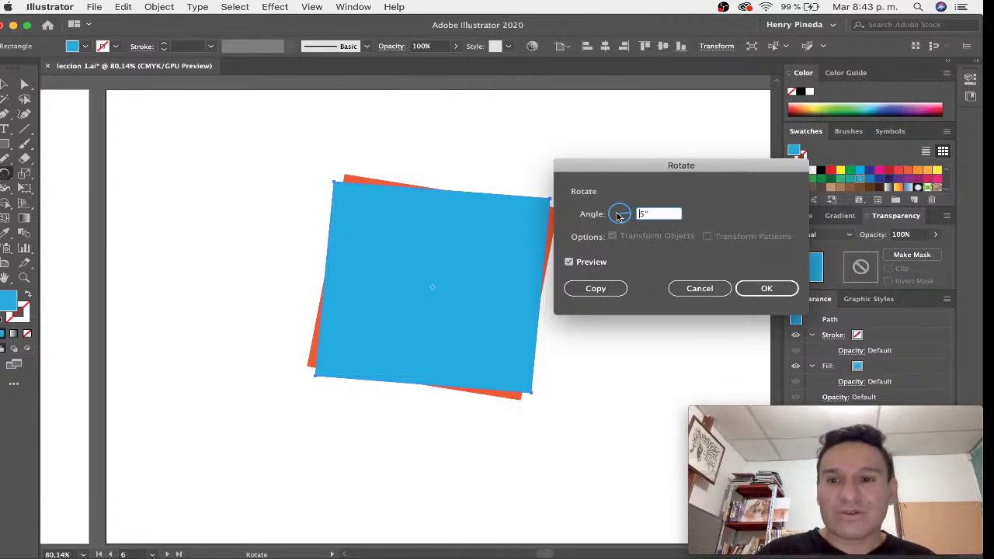
left_click(781, 289)
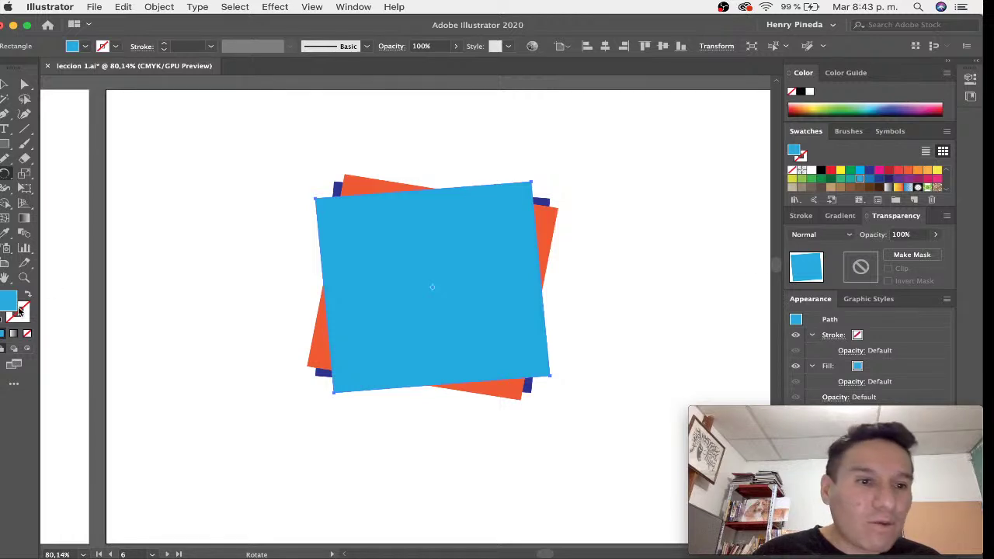
key("ctrl+z")
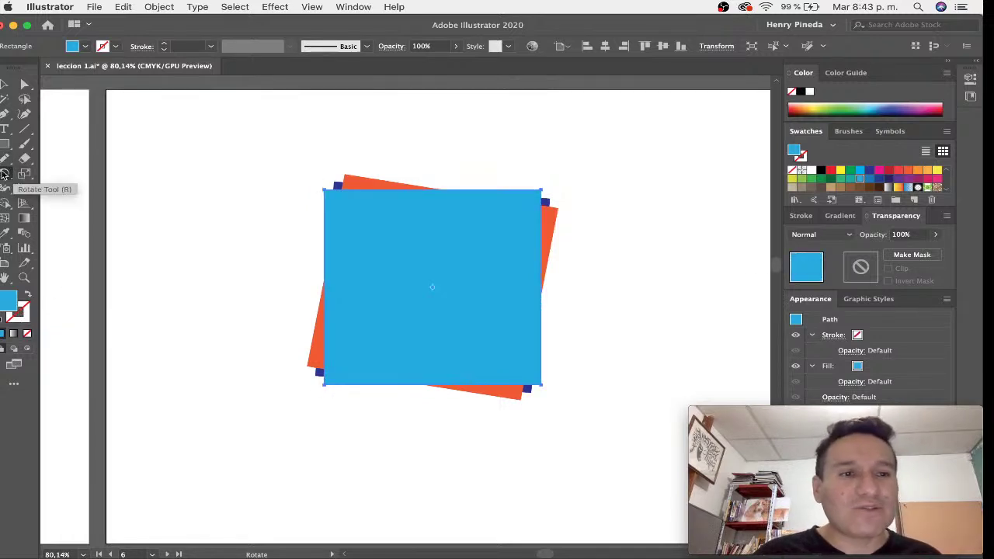
Step: Make a rotated copy of the blue square as an unfilled dark gray outline
double_click(5, 176)
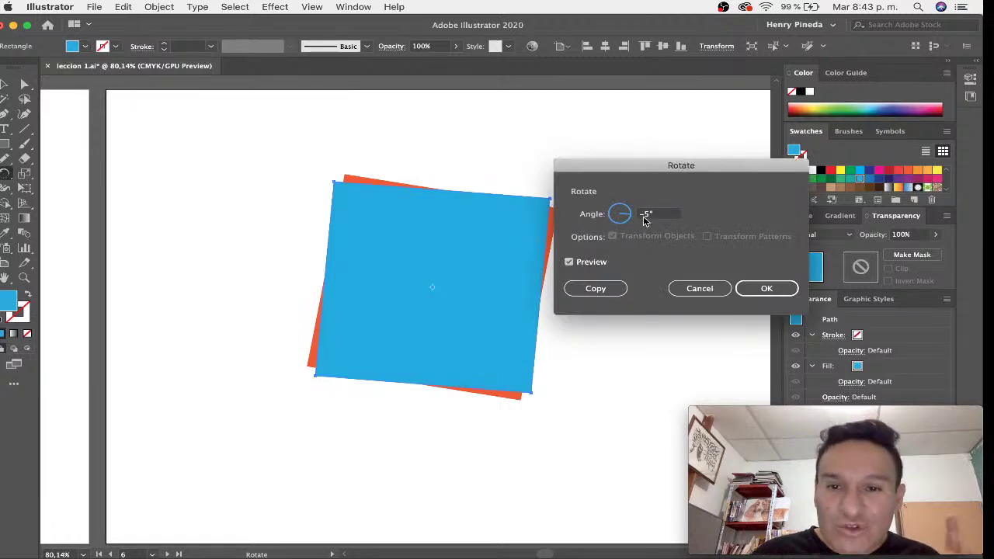
left_click(595, 289)
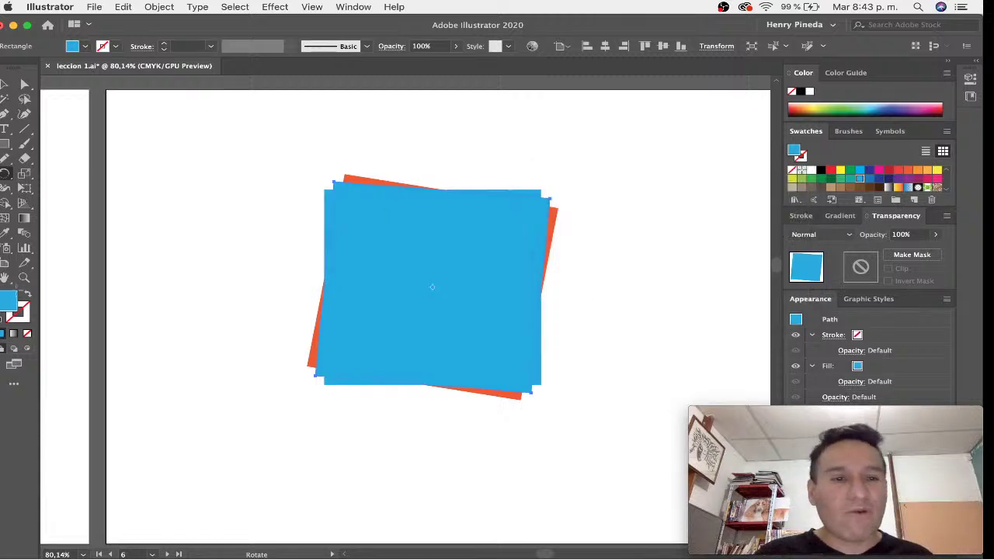
left_click(28, 298)
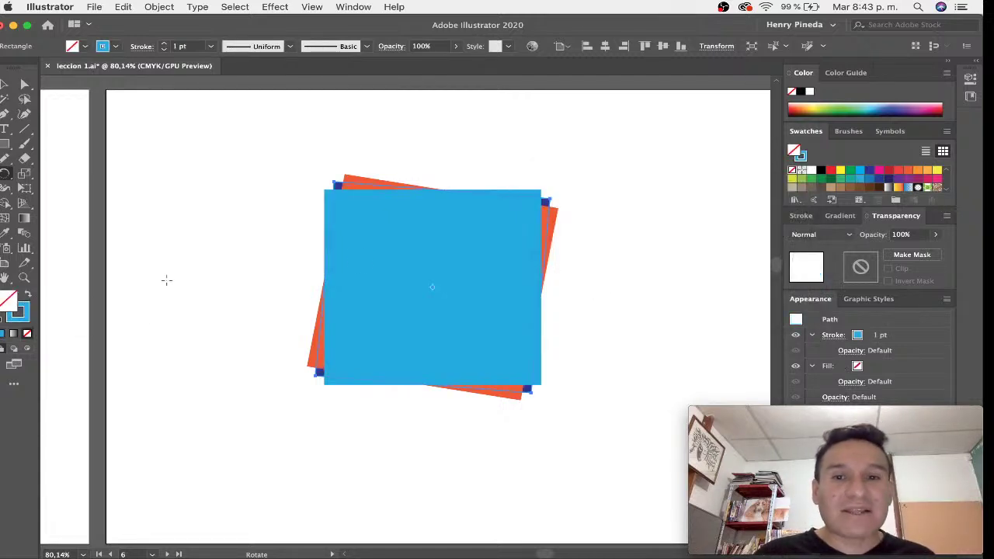
left_click(118, 47)
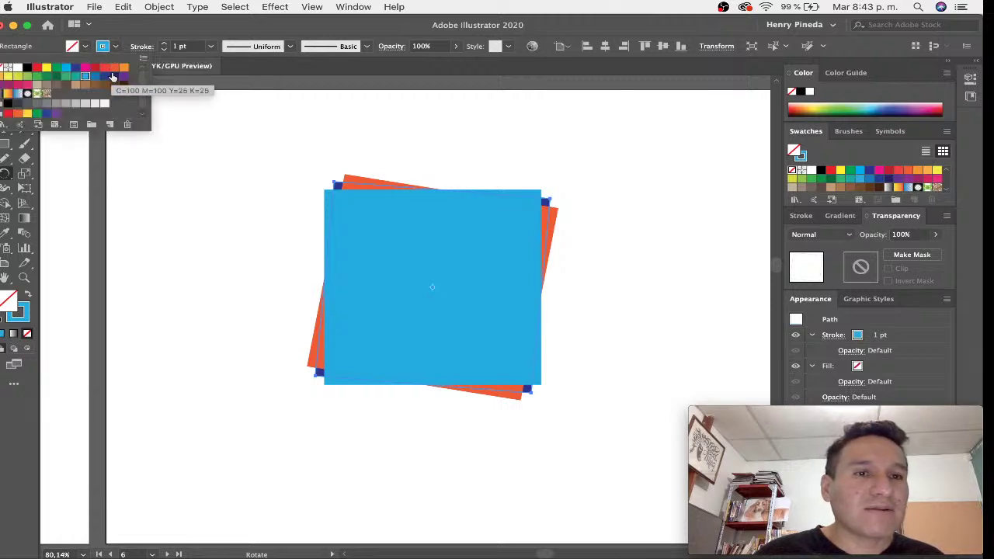
left_click(67, 87)
left_click(403, 188)
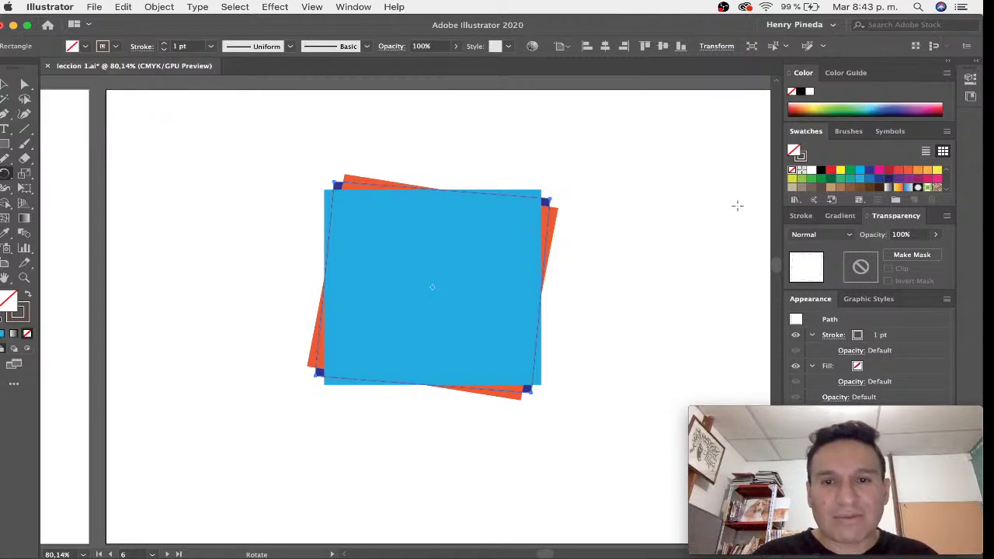
Step: Tilt the outlined copy a little further and deselect it
left_click_drag(631, 208, 630, 208)
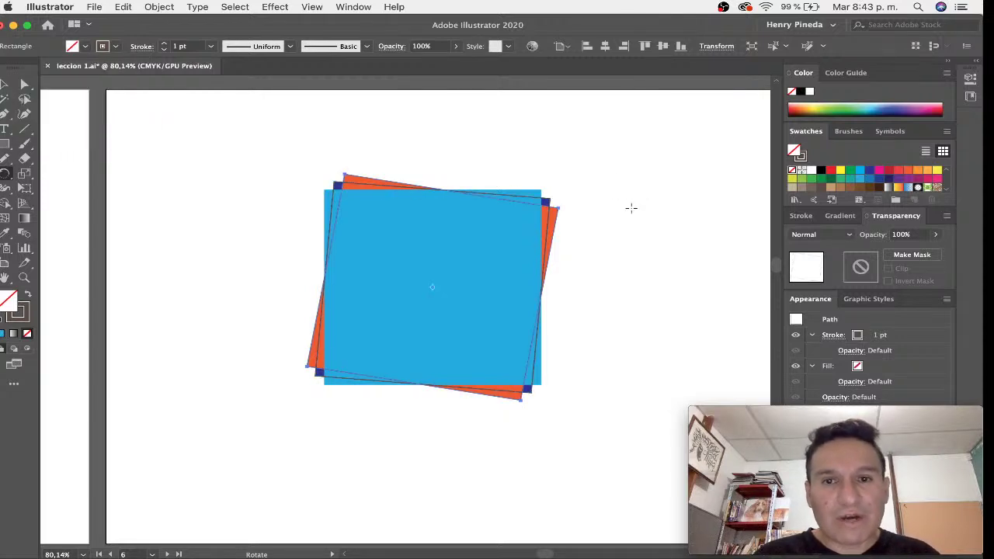
key("v")
left_click(635, 217)
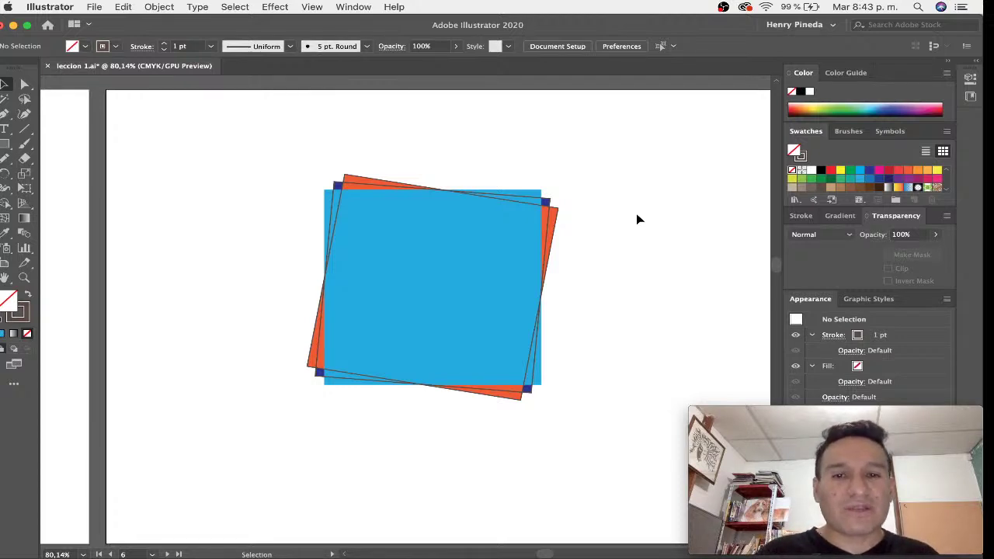
left_click(544, 318)
left_click(618, 311)
Step: Add '24' text, enlarged to about 110 pt and white, inside the blue square
left_click_drag(432, 436, 412, 354)
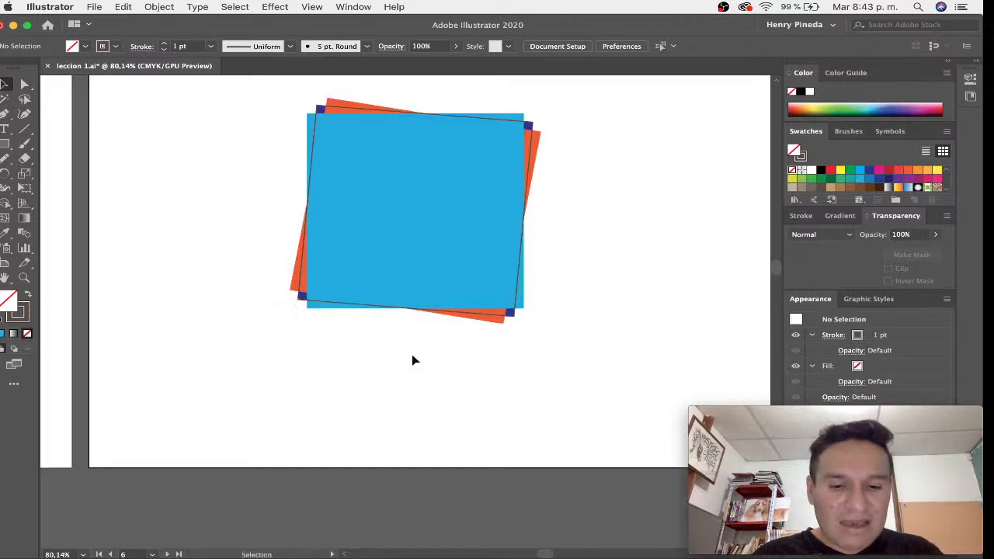
key("t")
left_click(341, 360)
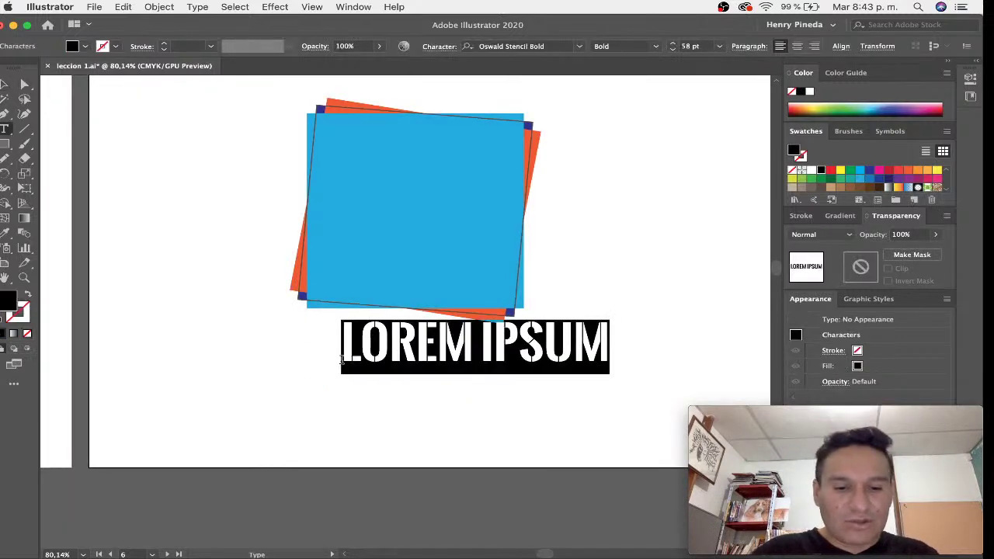
type("24")
key("Escape")
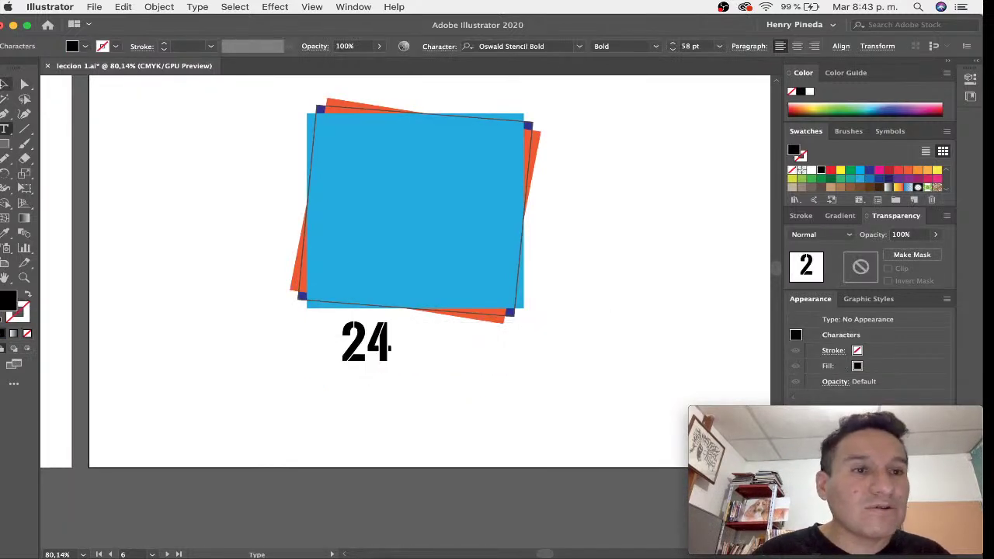
scroll(365, 327, "up", 3)
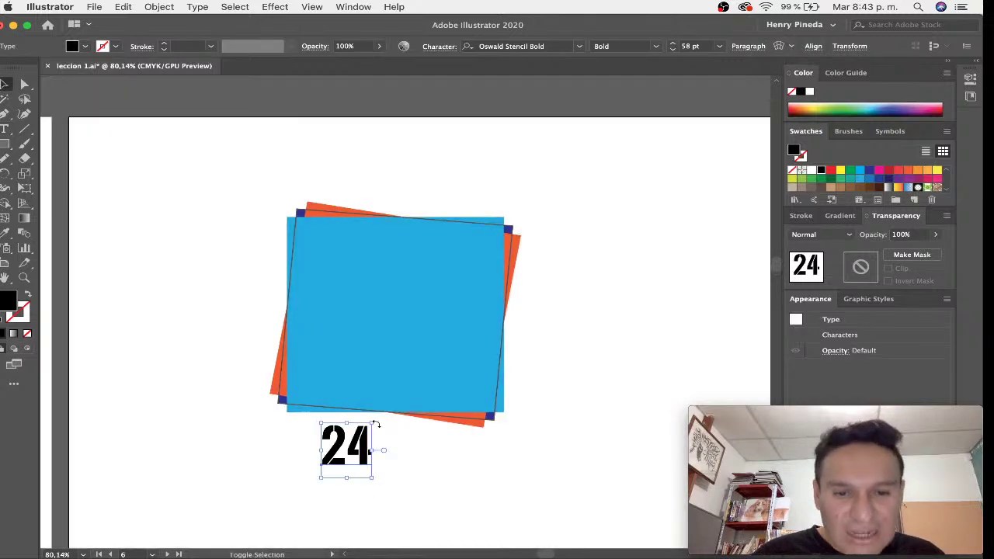
left_click_drag(372, 423, 417, 374)
mouse_move(378, 444)
left_mouse_down()
mouse_move(401, 319)
mouse_move(431, 392)
left_mouse_up()
left_click(811, 171)
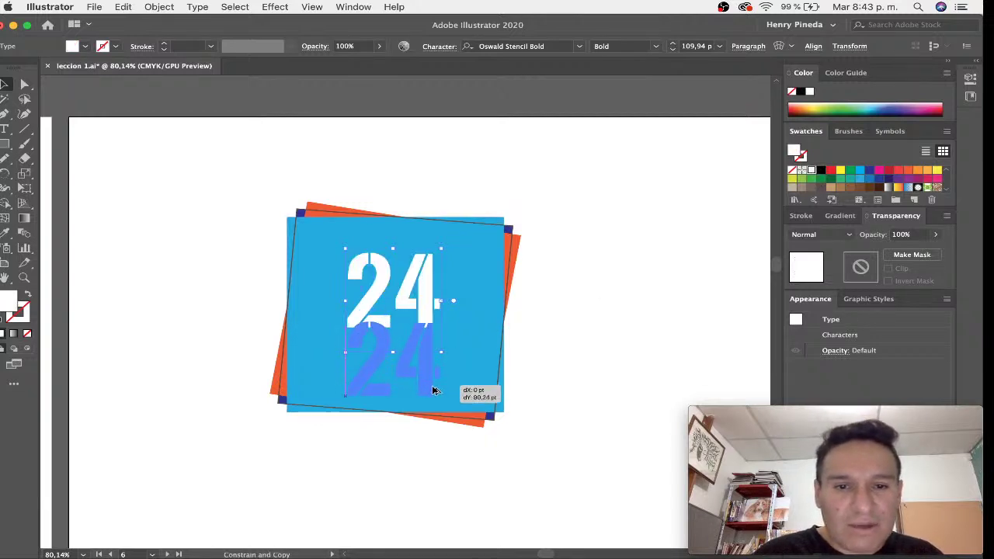
Step: Duplicate the text as 'HORAS', shrink it and place it beneath the 24
key("t")
double_click(418, 382)
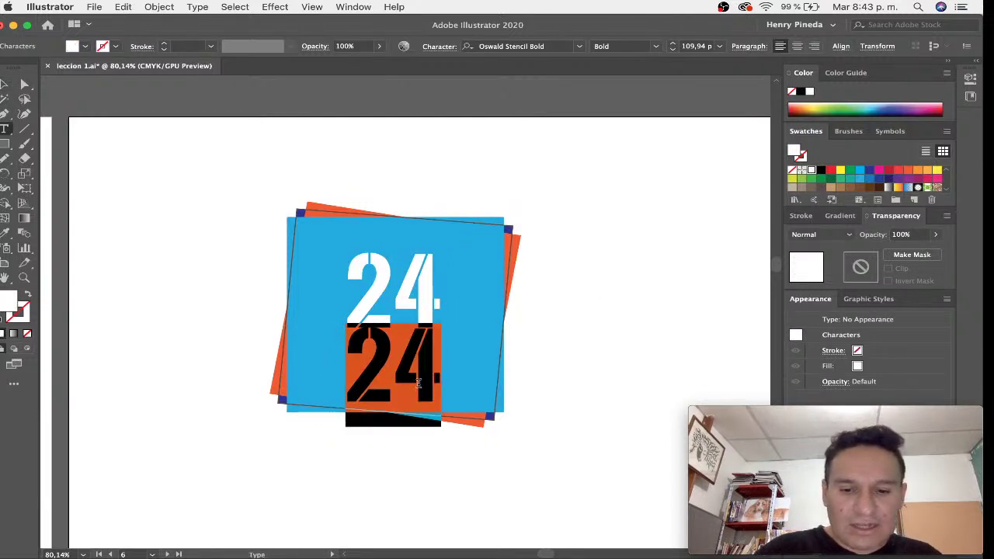
type("HORA")
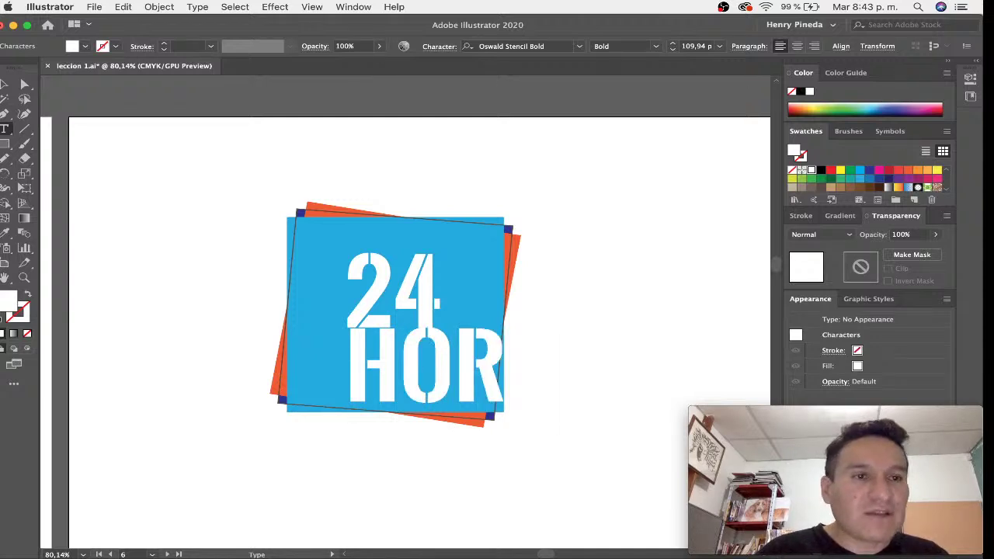
left_click(4, 81)
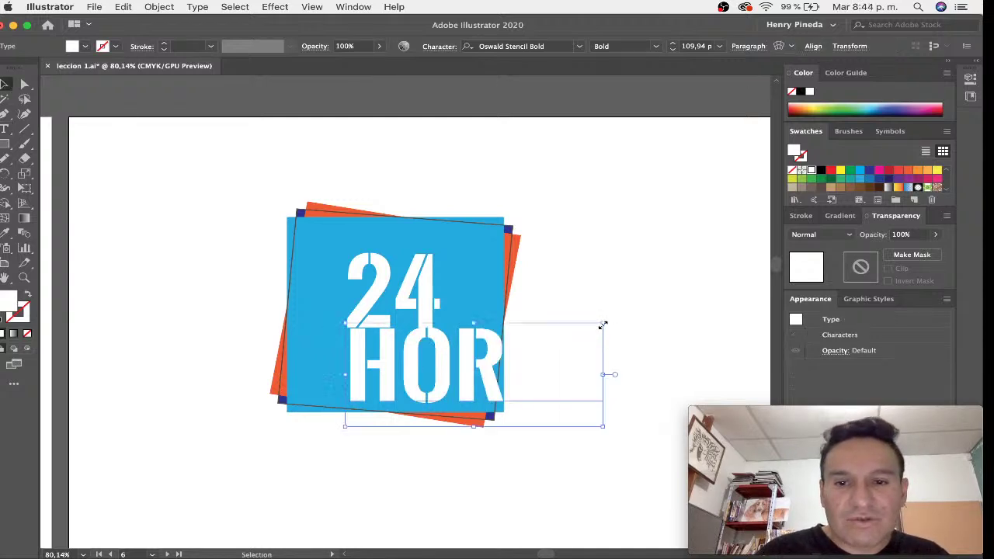
left_click_drag(603, 326, 490, 367)
left_click_drag(427, 407, 409, 386)
left_click(642, 326)
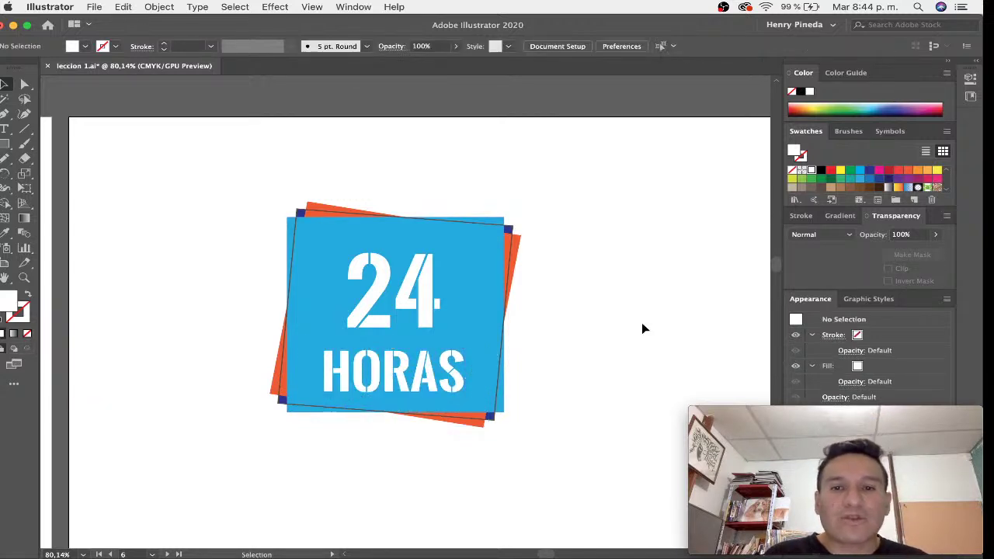
scroll(591, 317, "down", 2)
scroll(556, 311, "down", 2)
Step: Pan across to the PRIMEROS AUXILIOS artboard and zoom in on its gray banner
left_click_drag(588, 313, 410, 289)
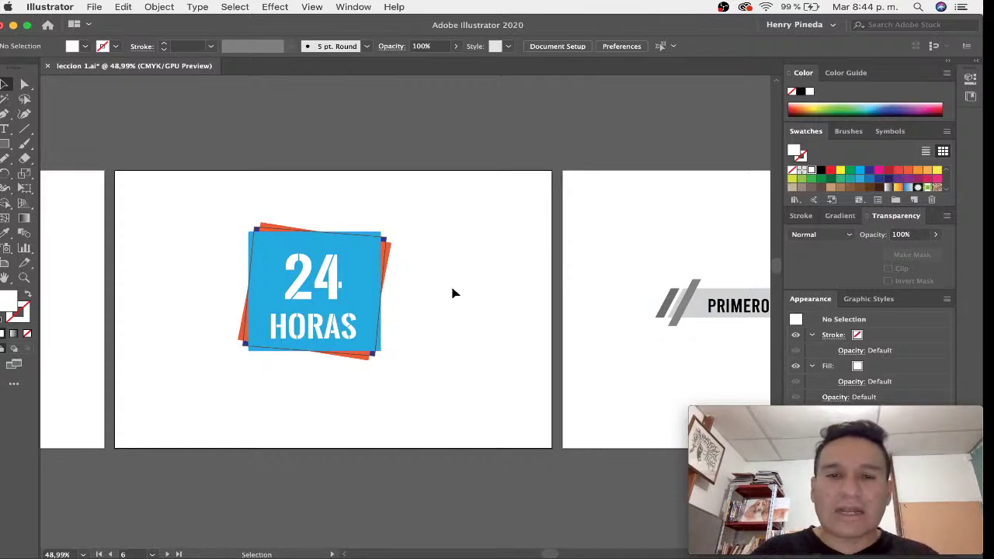
left_click_drag(608, 288, 386, 266)
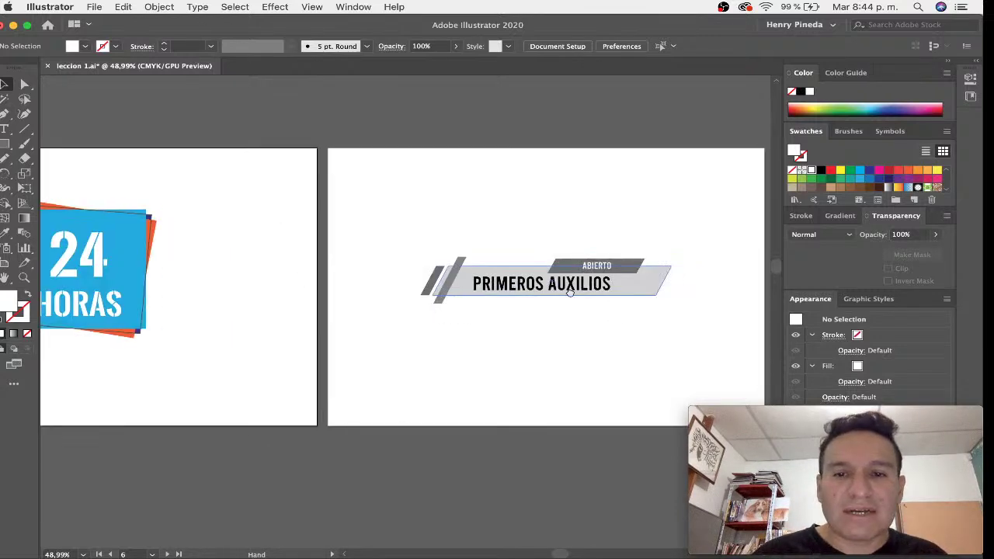
left_click_drag(571, 291, 401, 287)
mouse_move(271, 211)
left_mouse_down()
mouse_move(337, 222)
mouse_move(298, 185)
left_mouse_up()
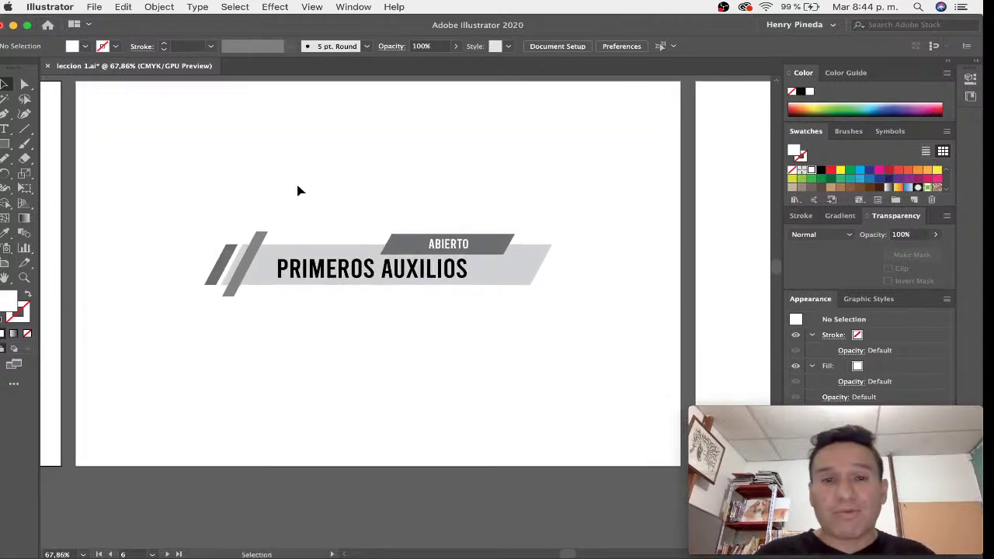
Step: Draw a wide green bar below the gray banner
left_click(4, 146)
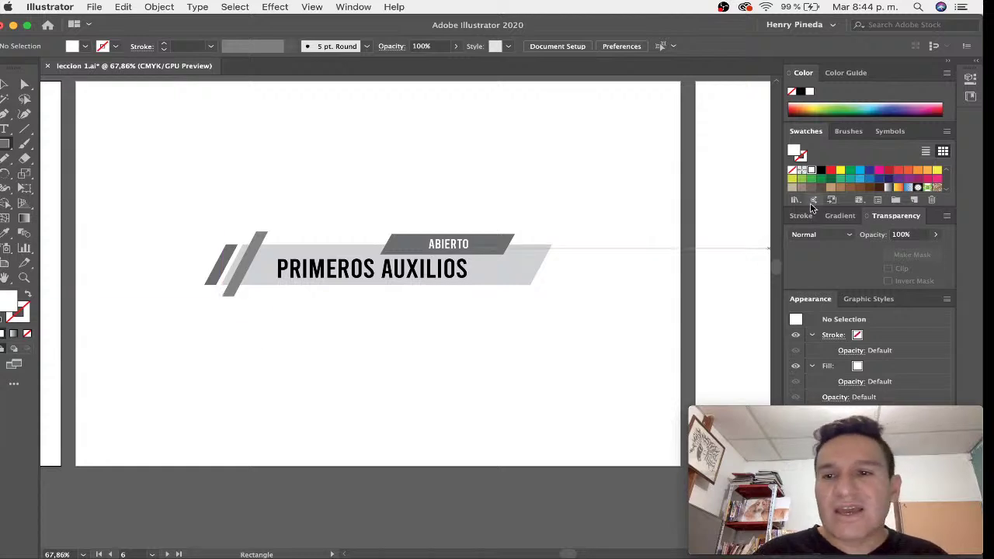
left_click(848, 172)
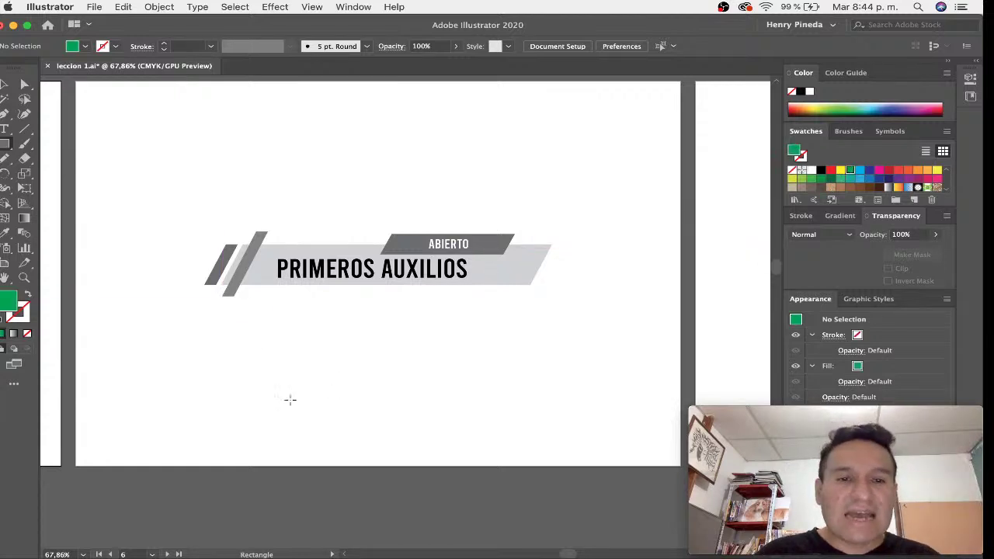
mouse_move(226, 343)
left_mouse_down()
mouse_move(534, 373)
mouse_move(535, 392)
left_mouse_up()
key("super+shift+a")
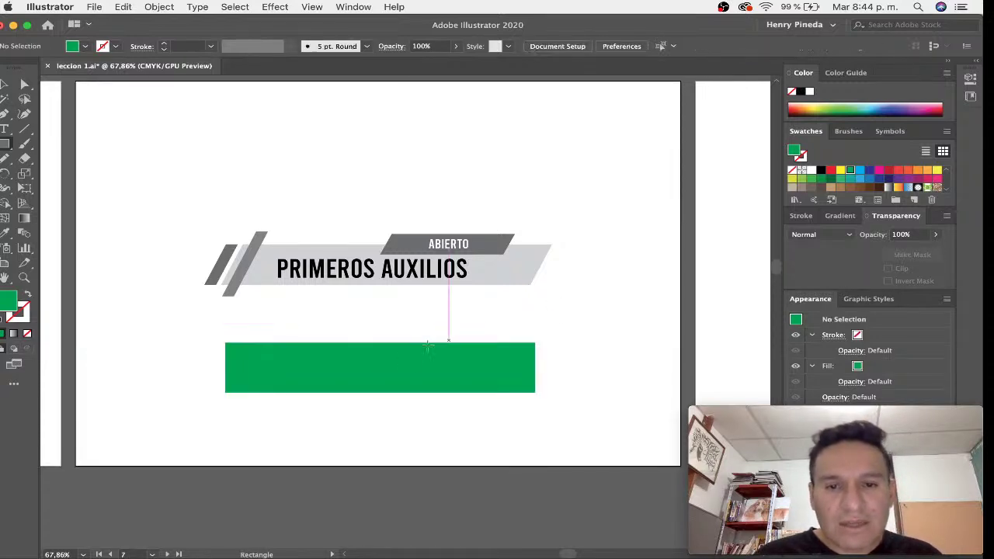
Step: Add a red block on the green bar's top right and two thin red bars at its left end
left_click_drag(399, 329, 511, 358)
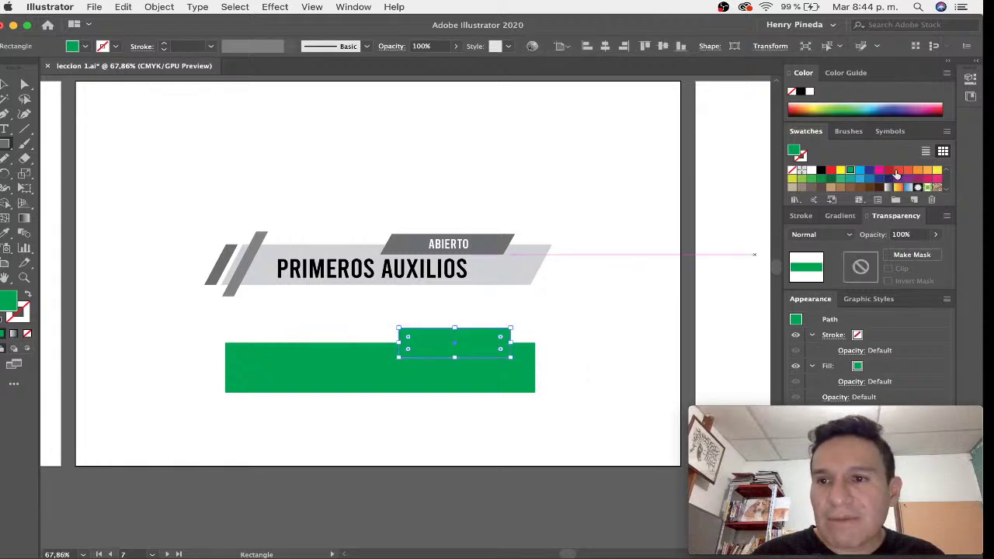
left_click(899, 171)
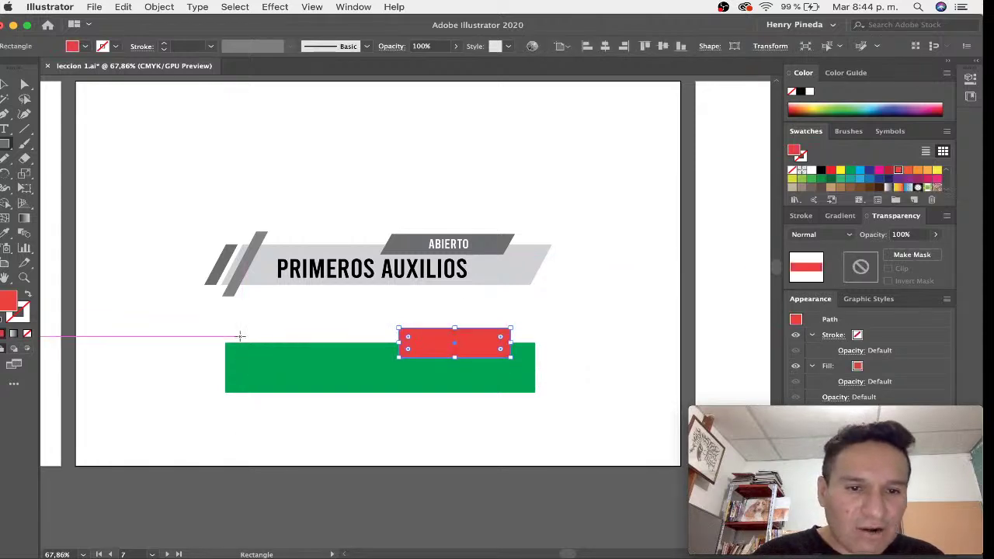
left_click_drag(236, 331, 252, 403)
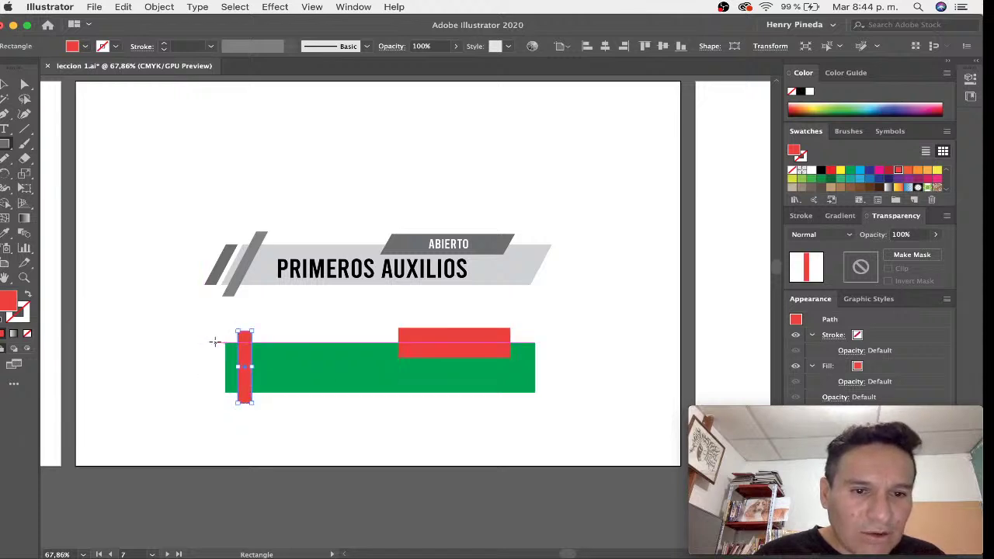
left_click_drag(214, 342, 200, 393)
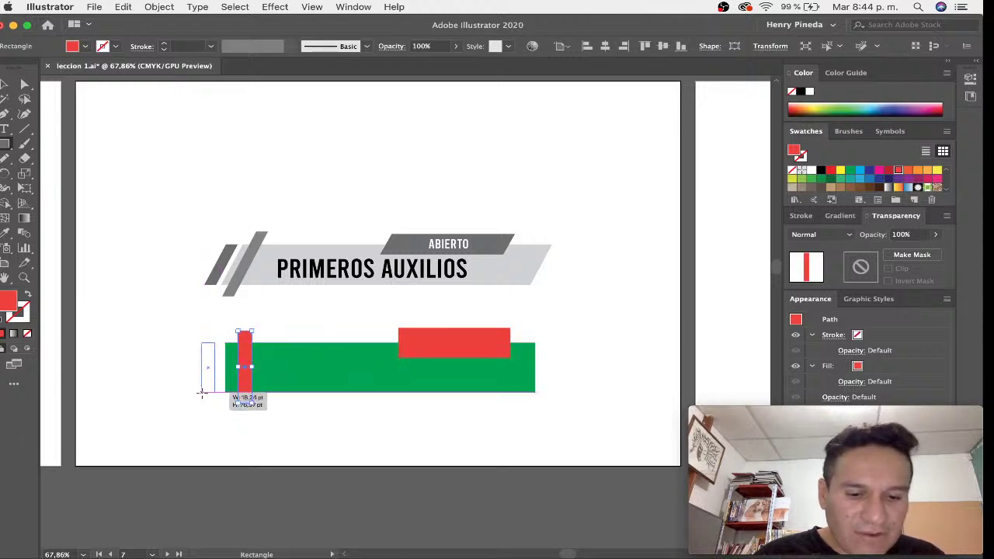
key("a")
left_click(236, 423)
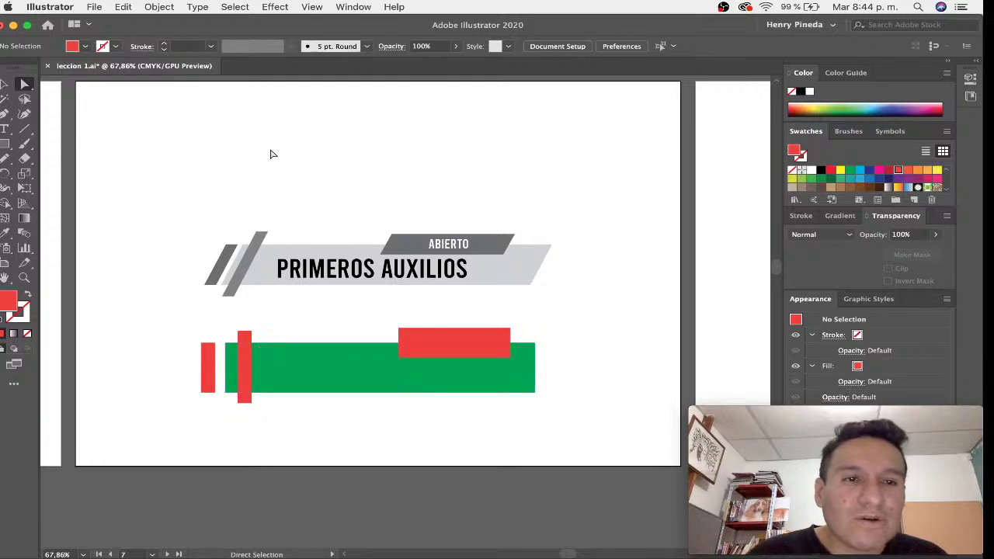
Step: Draw a trial red rectangle above the banner, reshape it into a wedge, then delete it
left_click(6, 144)
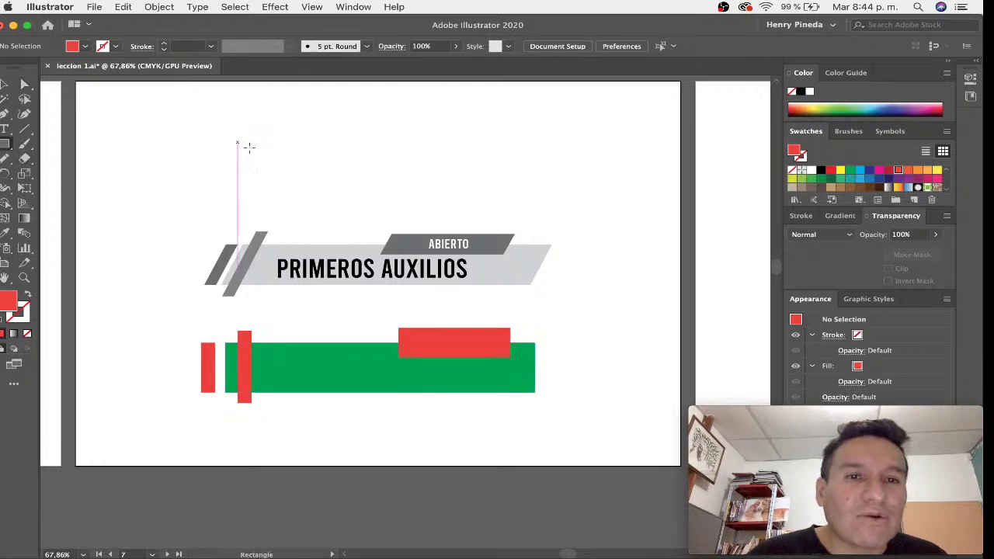
left_click_drag(237, 142, 325, 185)
key("a")
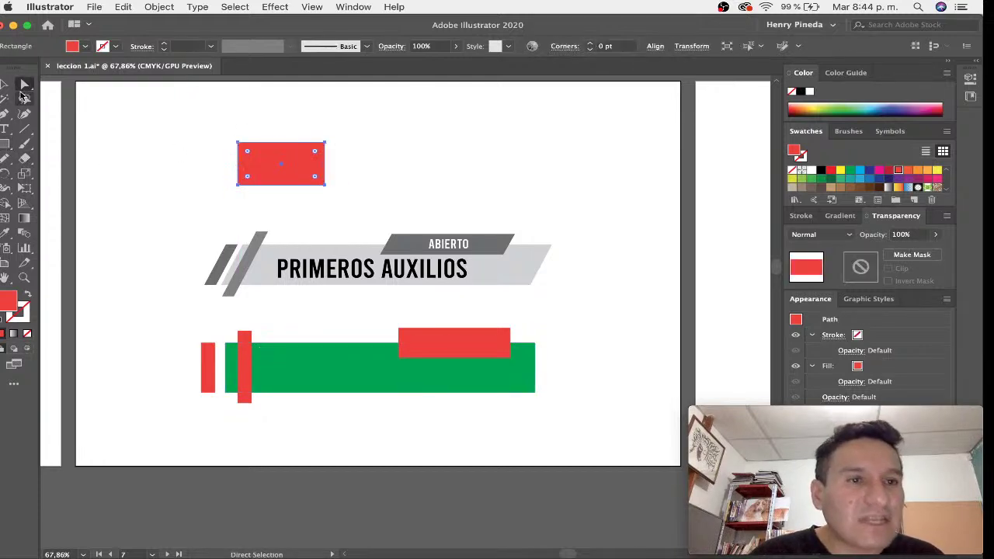
left_click(241, 136)
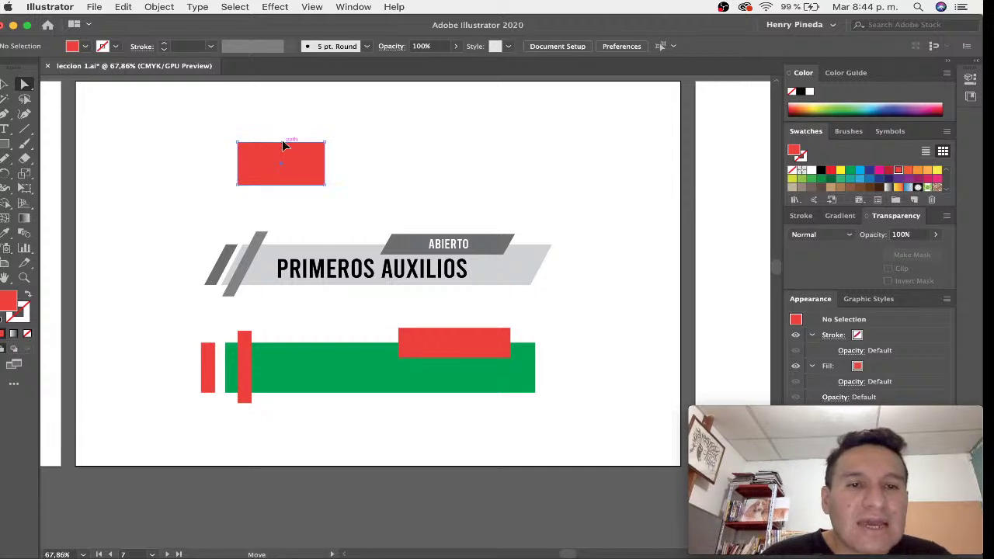
mouse_move(282, 143)
left_mouse_down()
mouse_move(335, 133)
mouse_move(284, 167)
left_mouse_up()
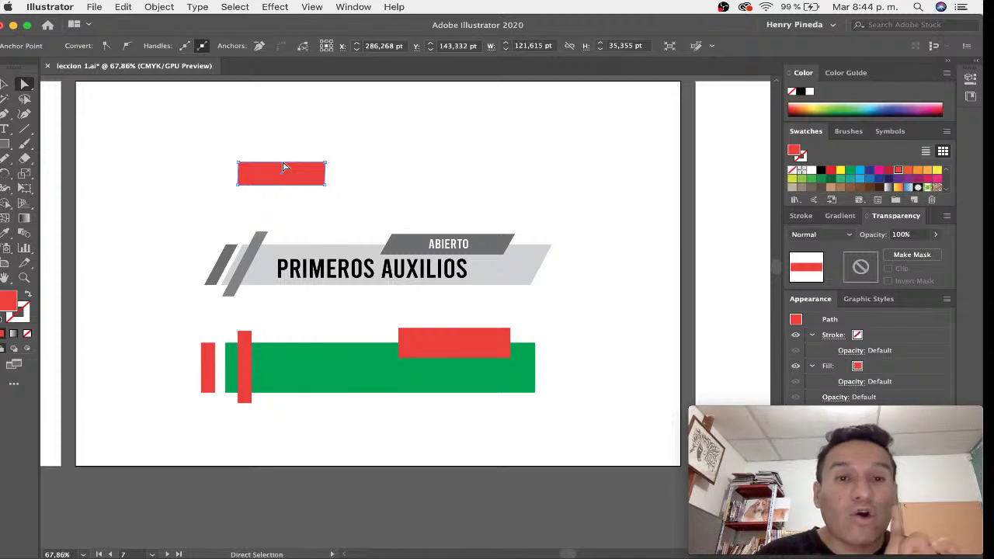
left_click_drag(326, 163, 337, 136)
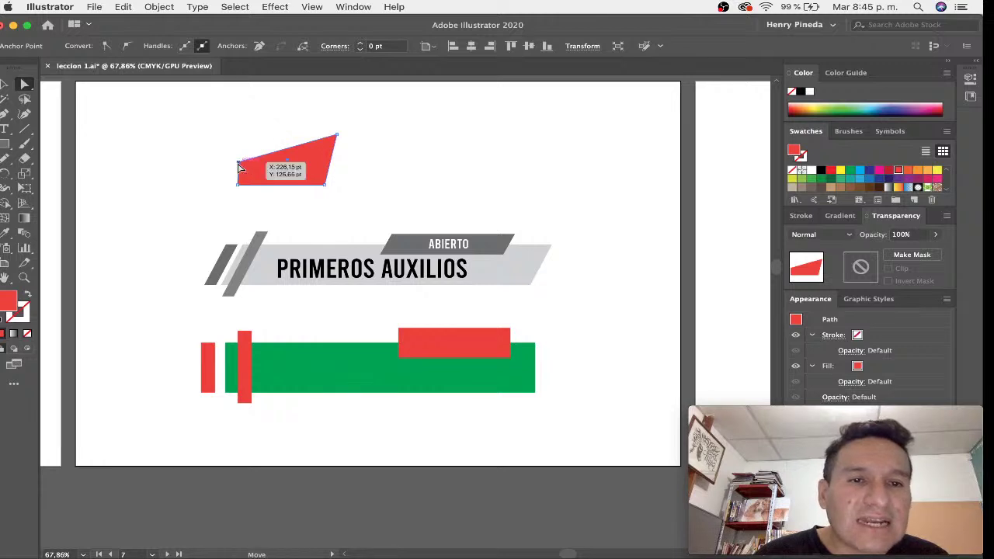
left_click_drag(239, 162, 201, 131)
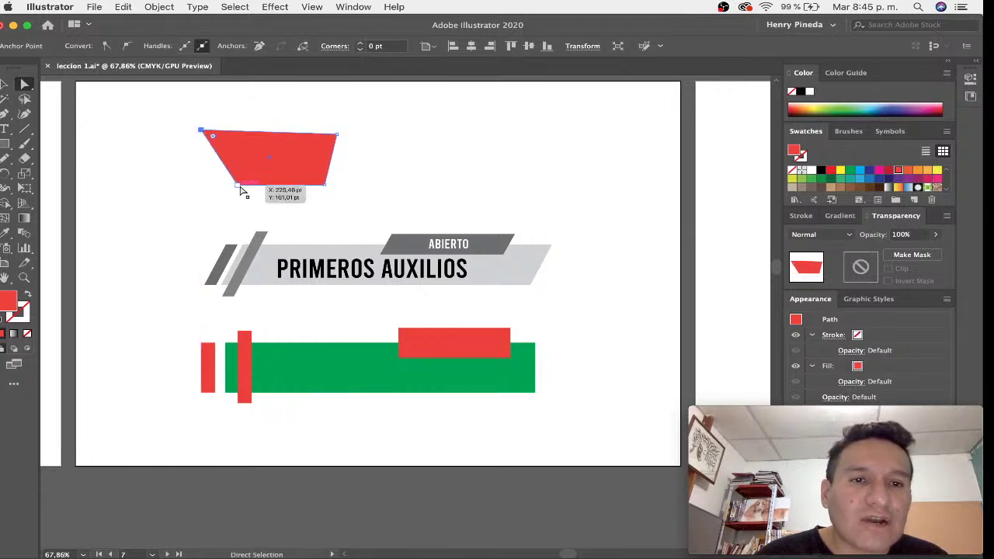
left_click_drag(230, 190, 197, 199)
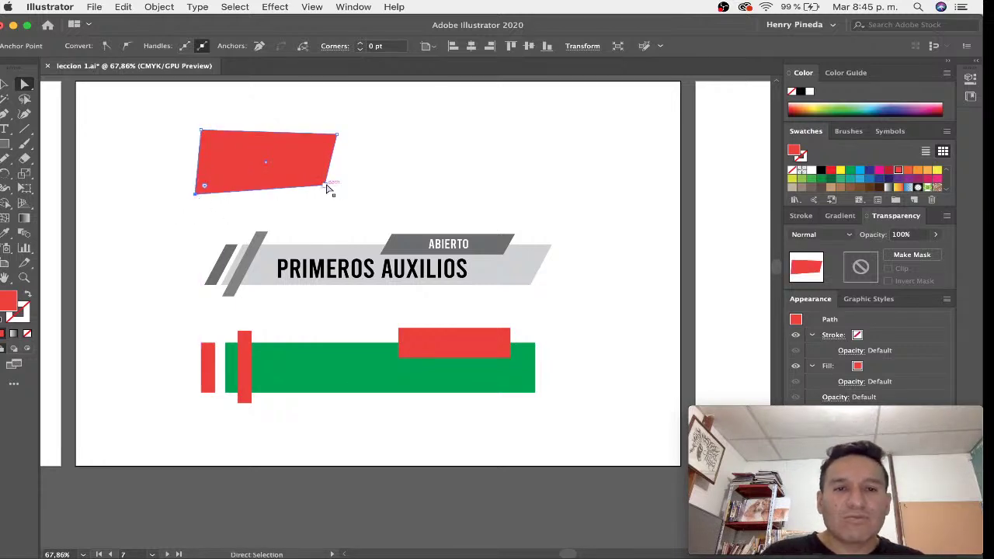
left_click_drag(325, 188, 226, 154)
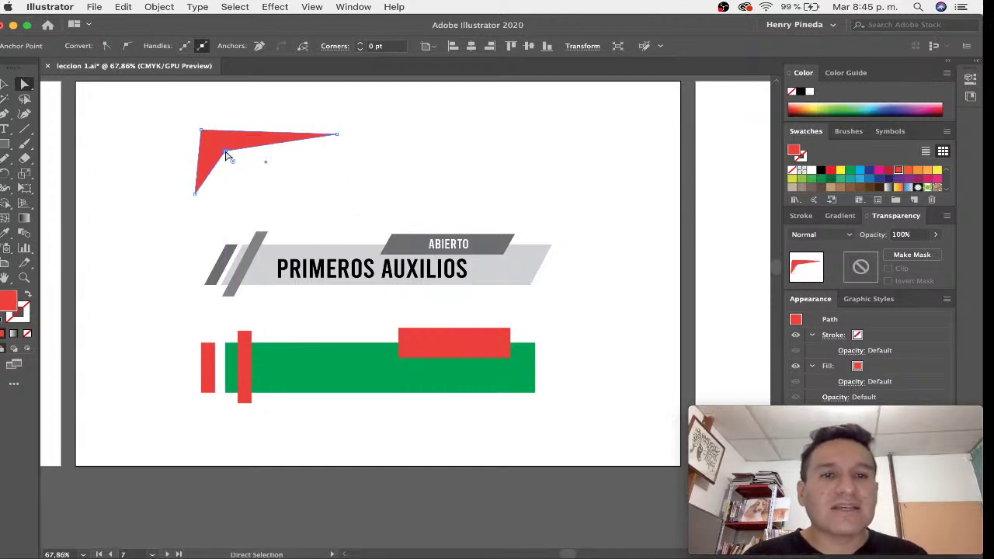
key("Delete")
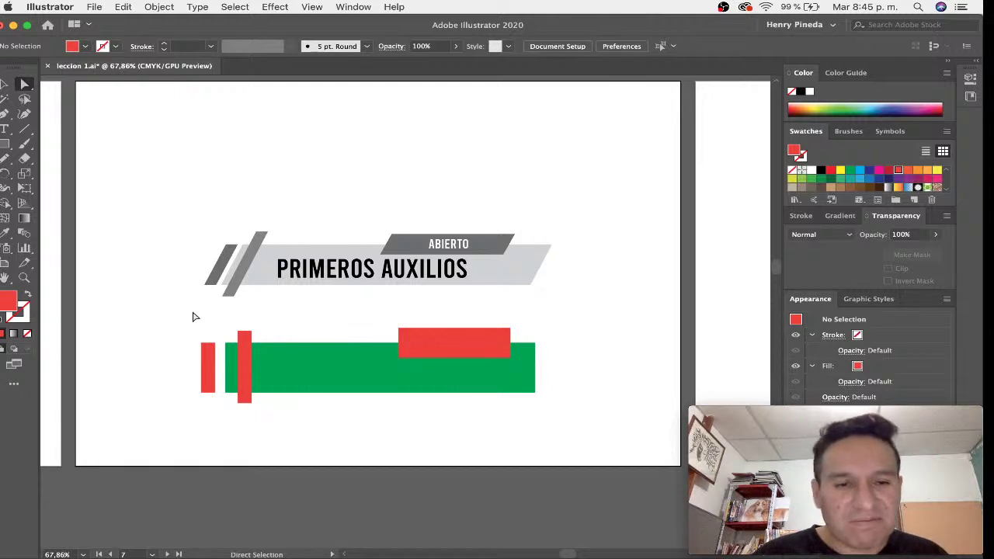
Step: Select the green bar and red pieces' top anchors and nudge them right into a slight slant
mouse_move(179, 317)
left_mouse_down()
mouse_move(453, 332)
mouse_move(549, 352)
left_mouse_up()
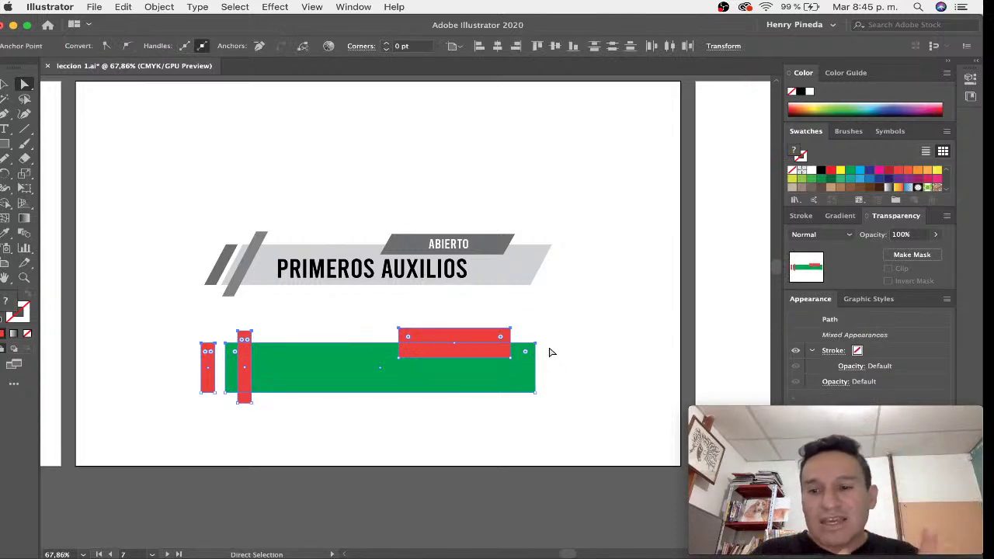
key("Right")
key("Right")
key("Right")
key("Right")
key("Right")
key("Right")
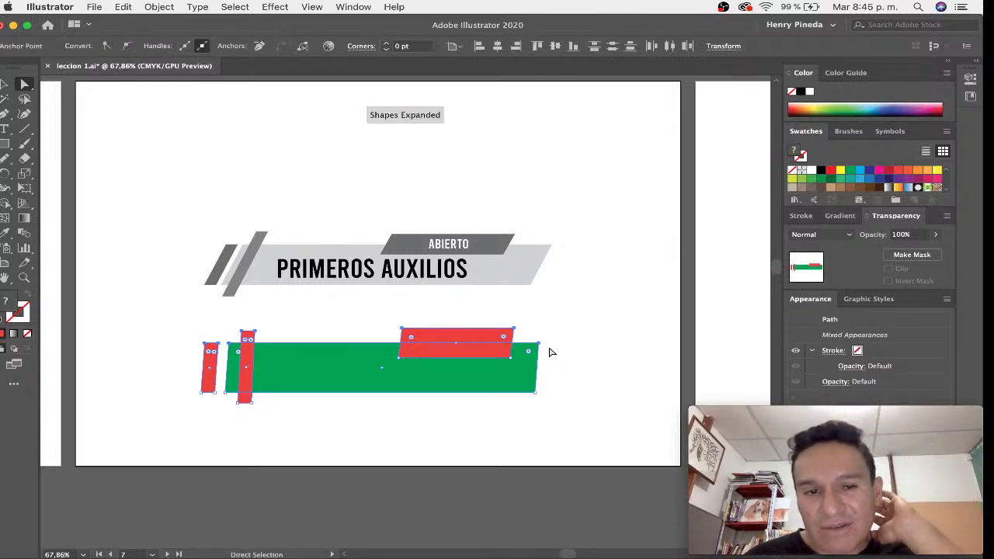
key("Right")
key("Right")
key("Right")
key("Right")
key("Right")
key("Right")
key("Right")
key("Right")
key("Right")
key("Right")
key("Right")
key("Right")
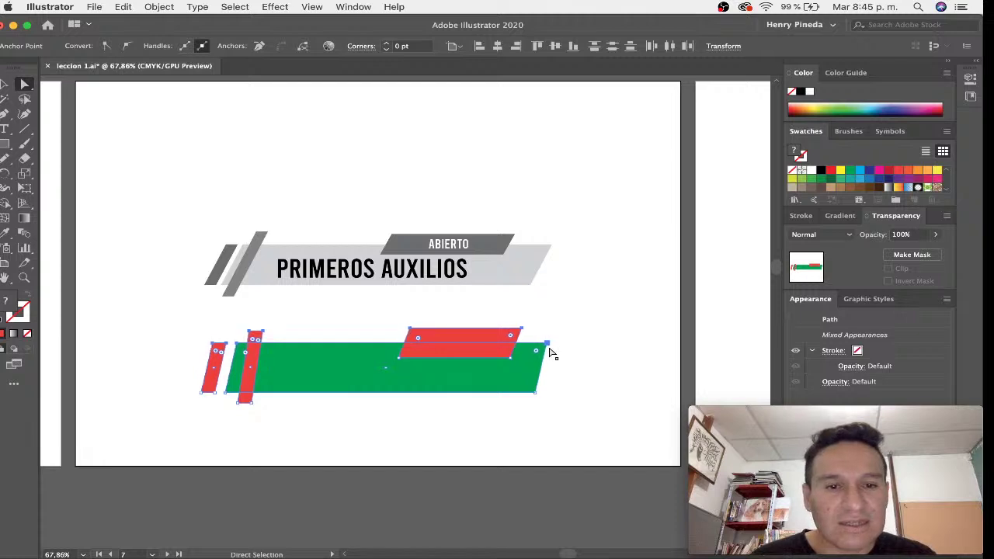
key("Right")
key("Right")
key("Right")
key("Right")
key("Right")
key("Right")
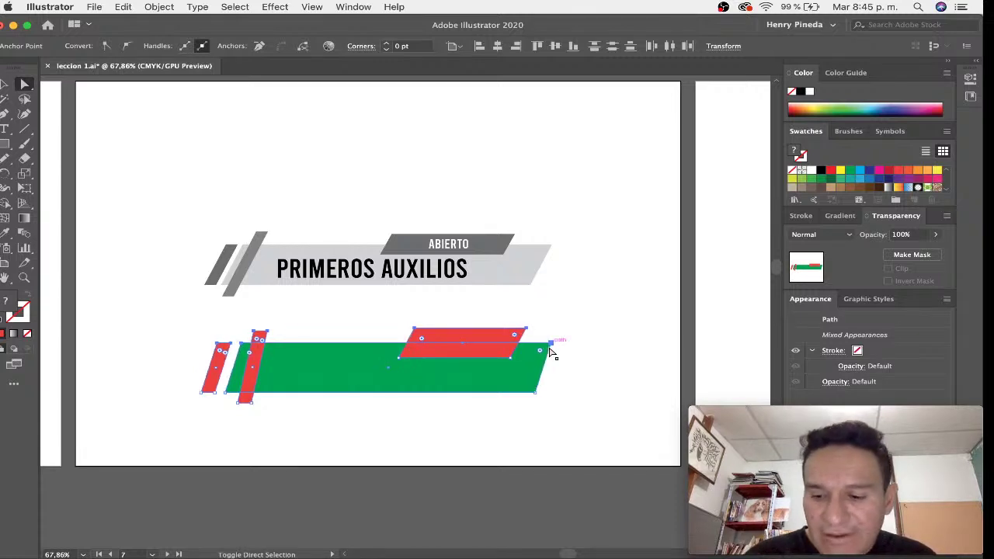
key("Right")
key("Right")
key("Right")
key("Right")
key("Right")
key("Right")
key("Right")
key("Right")
key("Right")
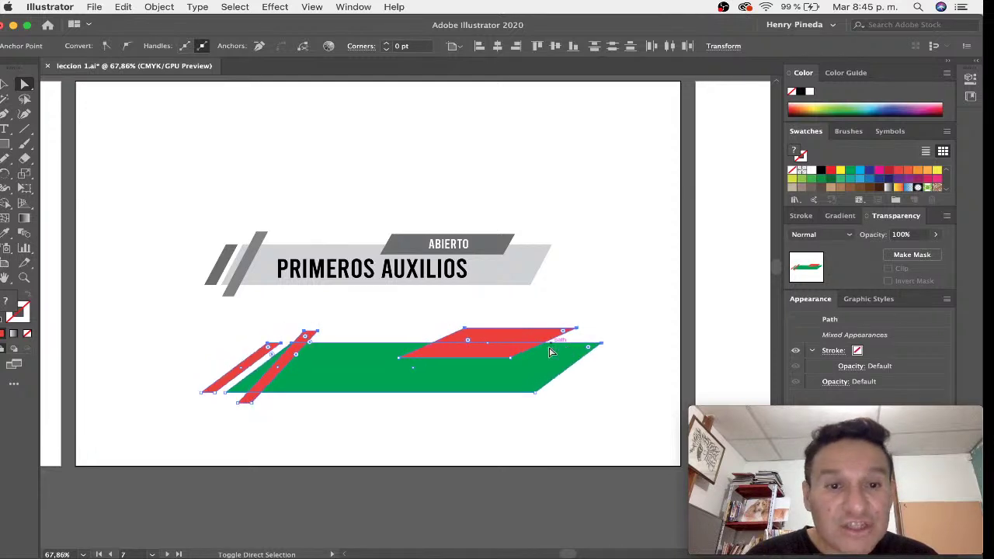
key("Left")
key("Left")
key("Left")
key("Left")
key("Left")
key("Left")
key("Left")
key("Left")
key("Left")
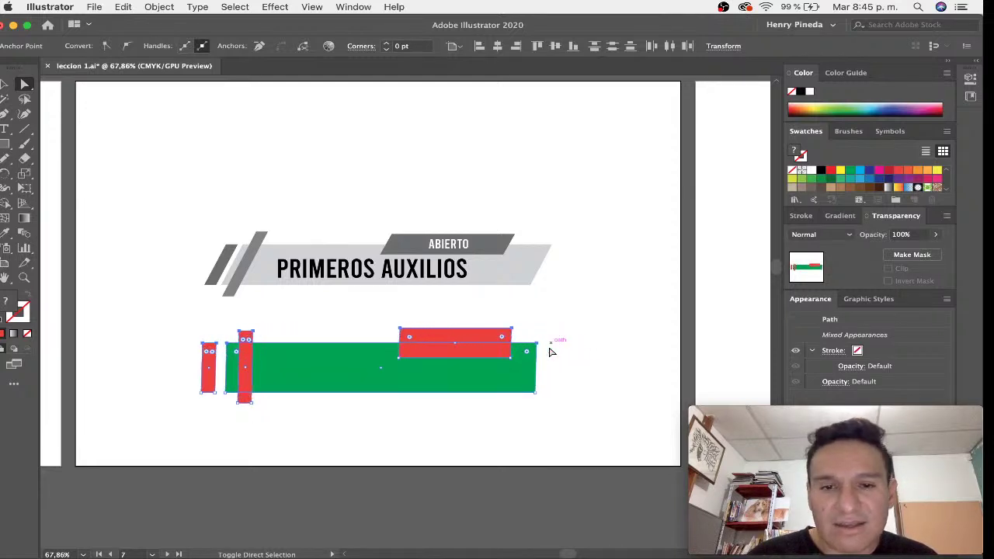
key("Up")
key("Up")
key("Up")
key("Up")
key("Up")
key("Up")
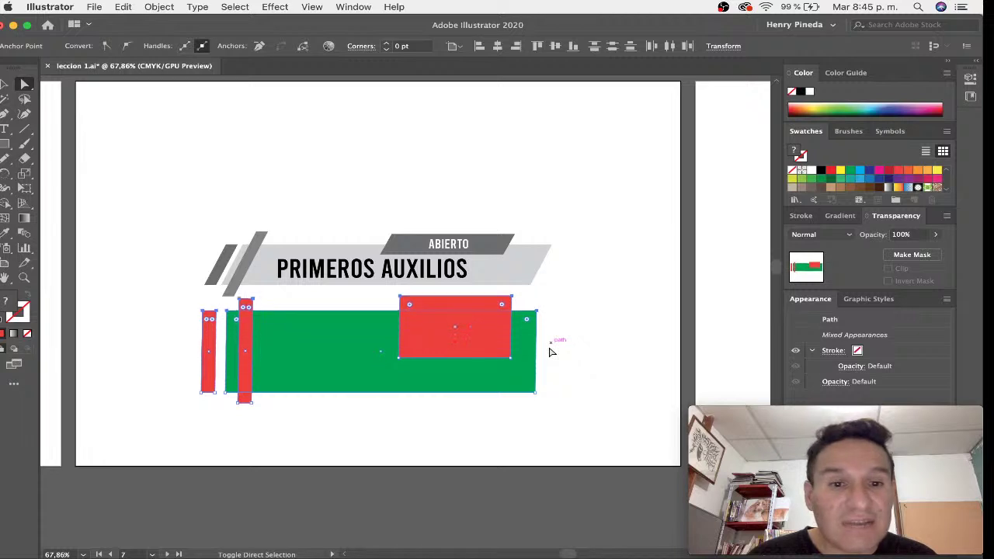
key("Down")
key("Down")
key("Down")
key("Down")
key("Down")
key("Down")
key("Down")
key("Down")
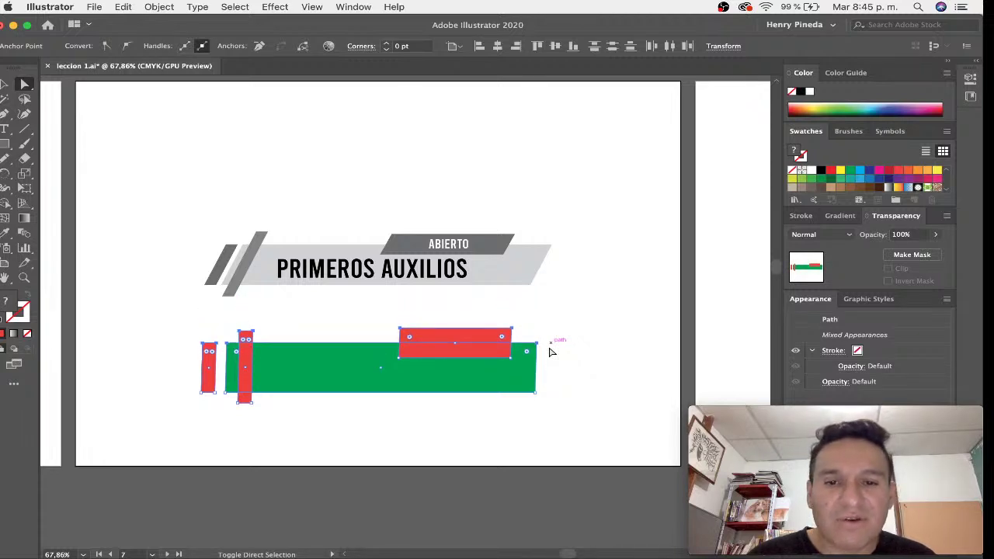
key("Right")
key("Right")
key("Right")
key("Right")
key("Right")
key("Right")
key("Left")
key("Left")
key("Left")
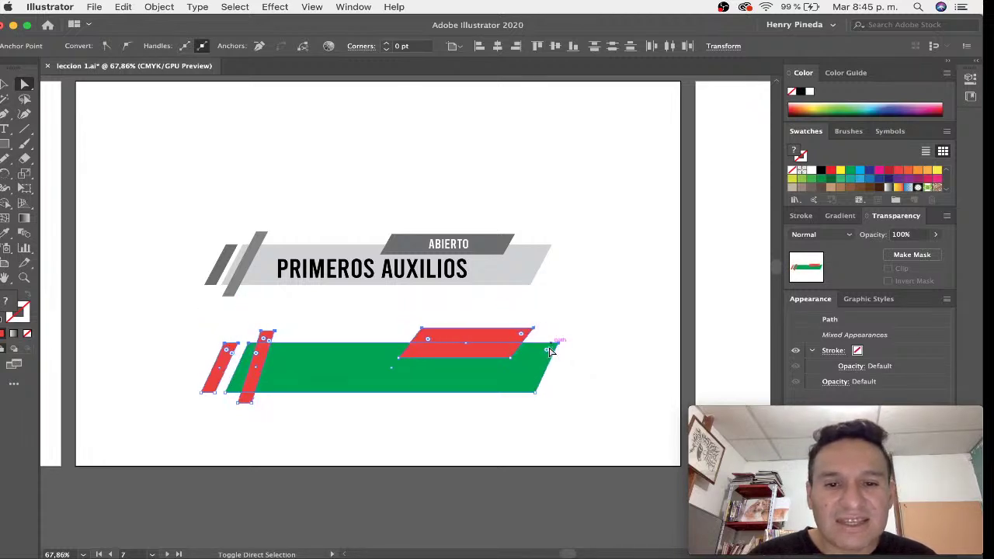
key("Left")
key("Left")
key("Left")
left_click(589, 351)
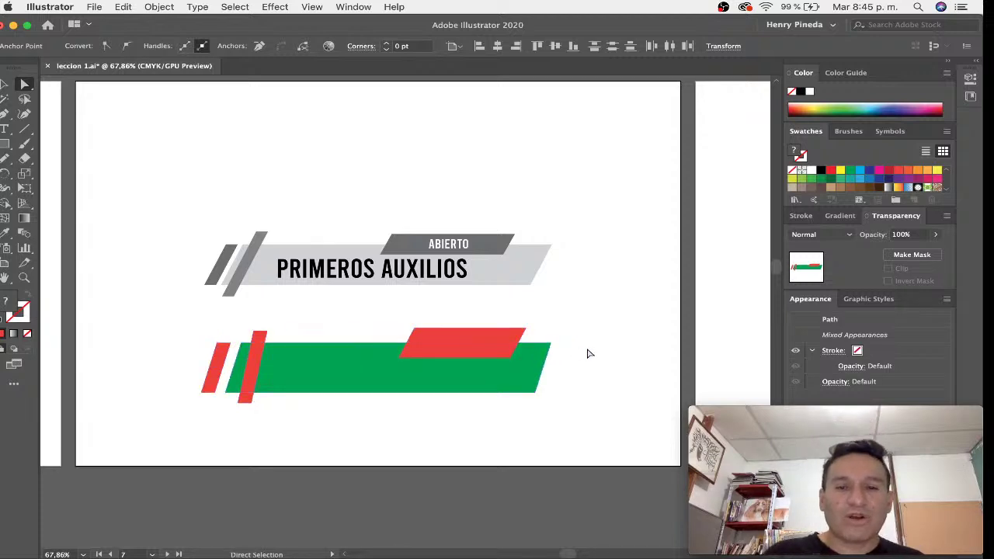
left_click_drag(425, 386, 473, 385)
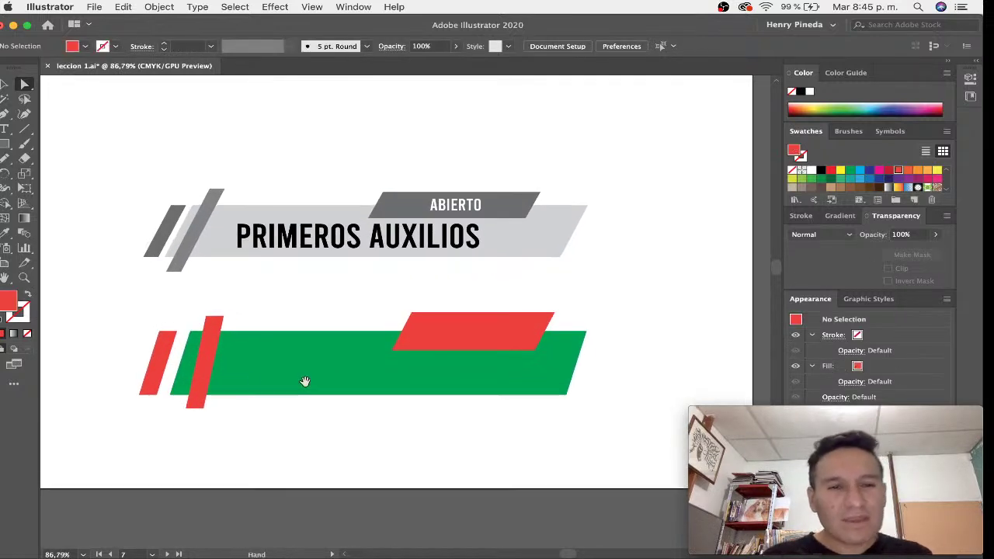
Step: Zoom into the left red bars, shift the tall bar's bottom edge left and reposition it
left_click_drag(162, 376, 360, 410)
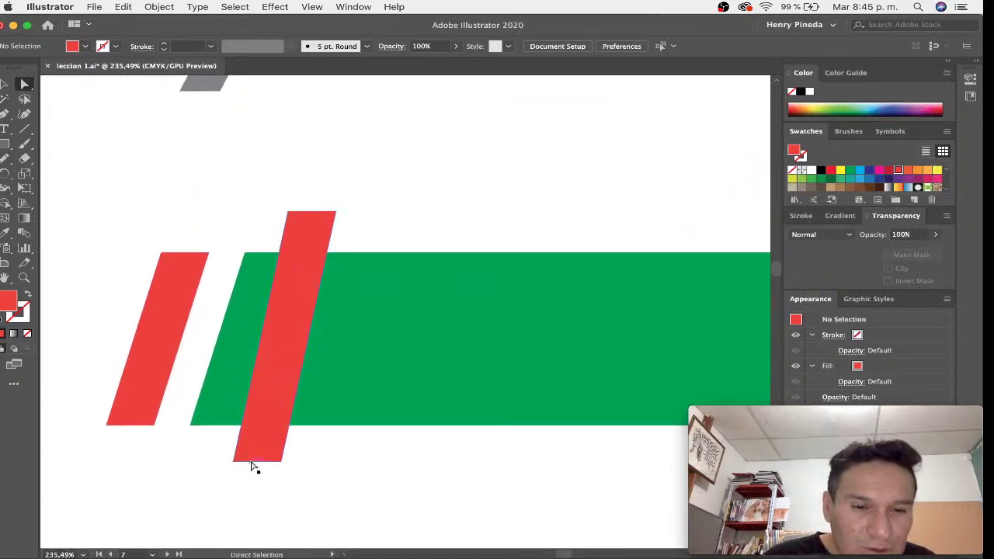
left_click_drag(251, 463, 237, 464)
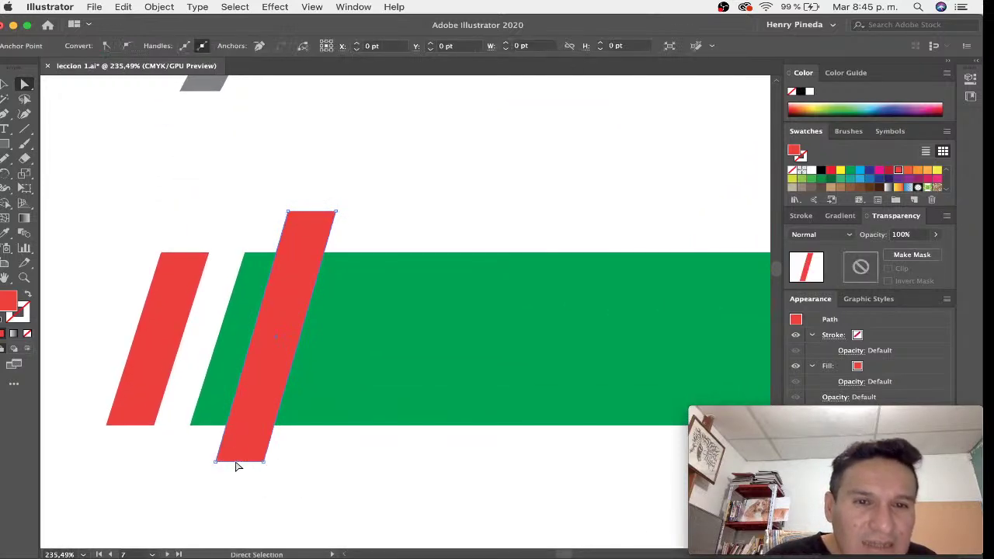
left_click(260, 412)
mouse_move(260, 412)
left_mouse_down()
mouse_move(366, 423)
mouse_move(231, 410)
left_mouse_up()
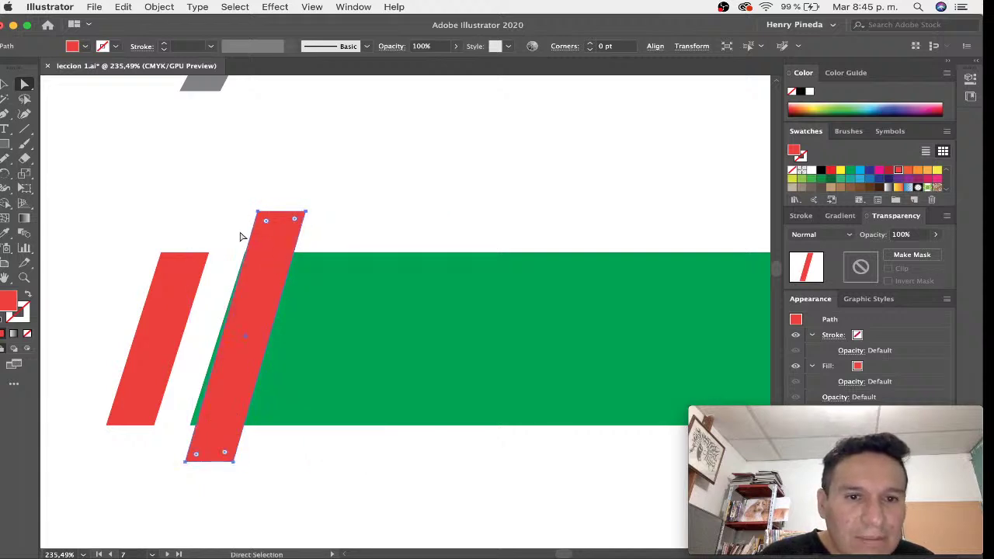
mouse_move(261, 272)
left_mouse_down()
mouse_move(274, 272)
mouse_move(260, 271)
left_mouse_up()
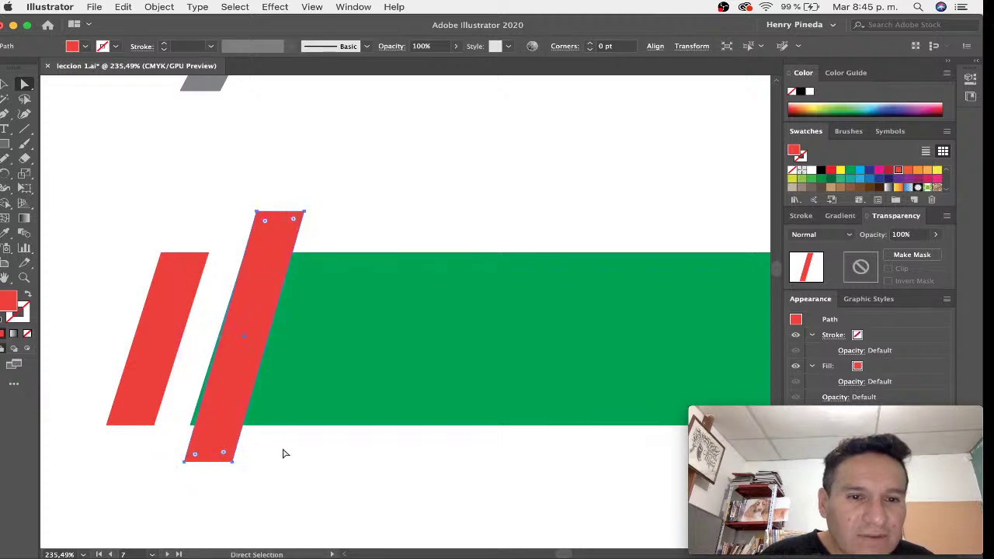
left_click(282, 477)
Step: Steepen the tall red bar further and move it right across the green band
left_click_drag(216, 468, 211, 466)
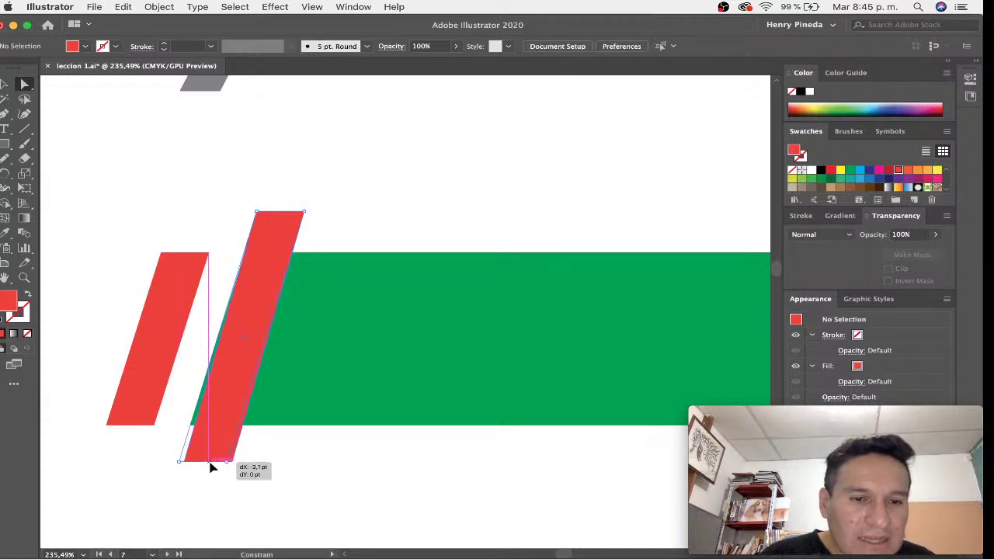
left_click(261, 291)
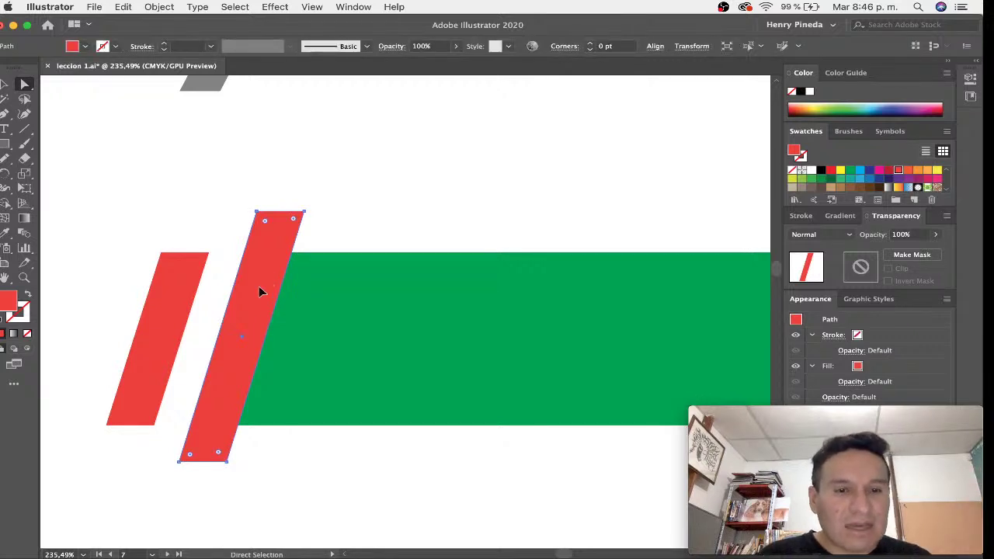
left_click_drag(262, 292, 316, 291)
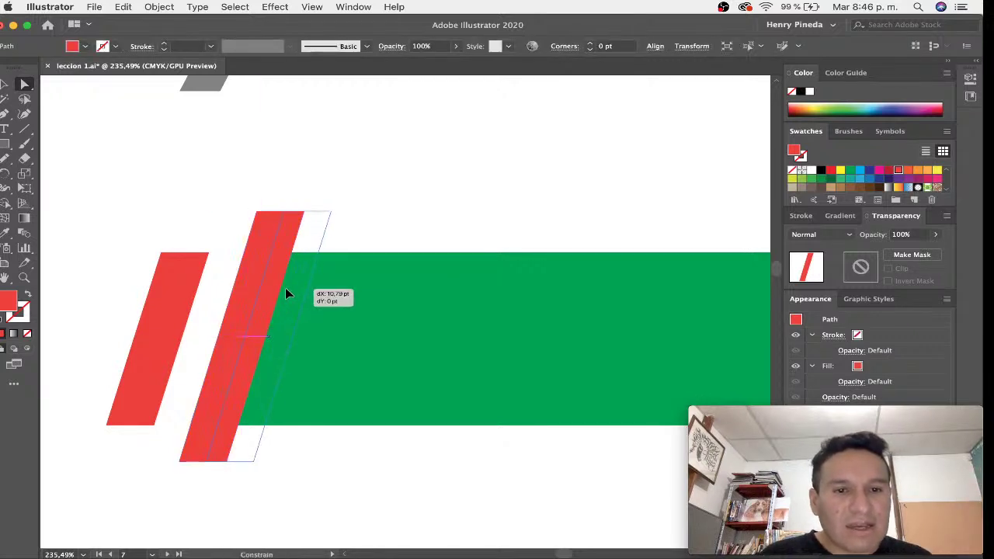
left_click(433, 229)
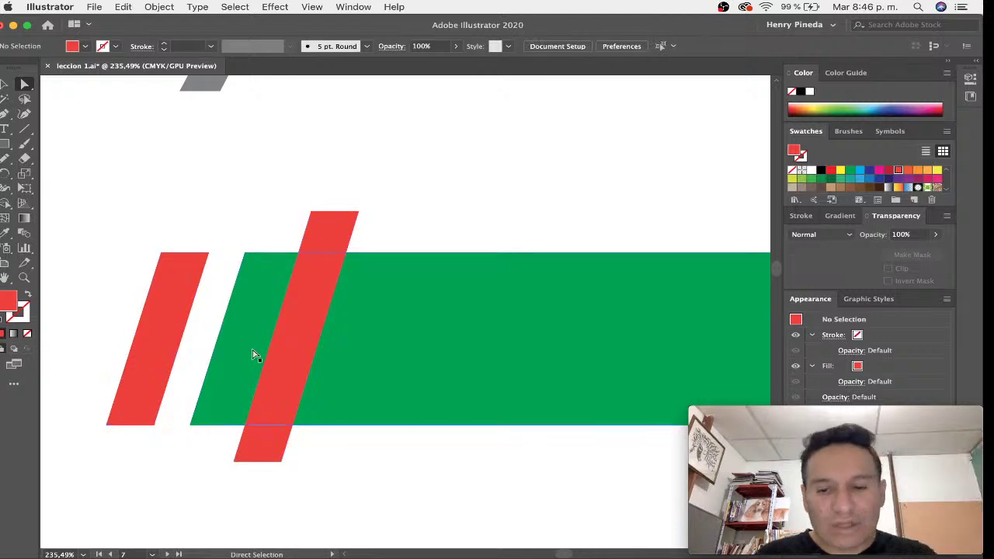
Step: Zoom in on the red tab and move it down onto the green band
key("super+0")
mouse_move(539, 381)
left_mouse_down()
mouse_move(630, 417)
mouse_move(572, 365)
mouse_move(502, 323)
mouse_move(497, 339)
mouse_move(515, 350)
left_mouse_up()
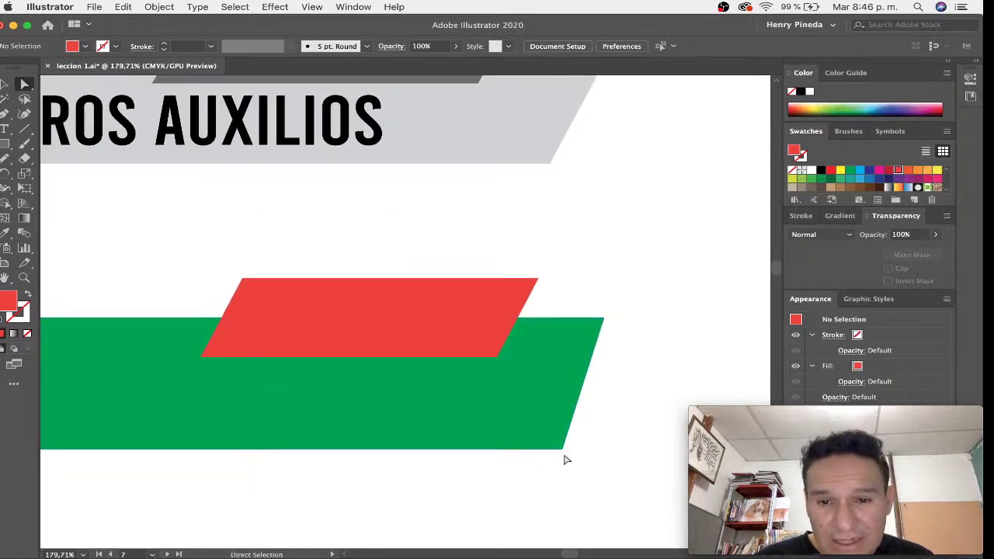
left_click_drag(473, 313, 534, 404)
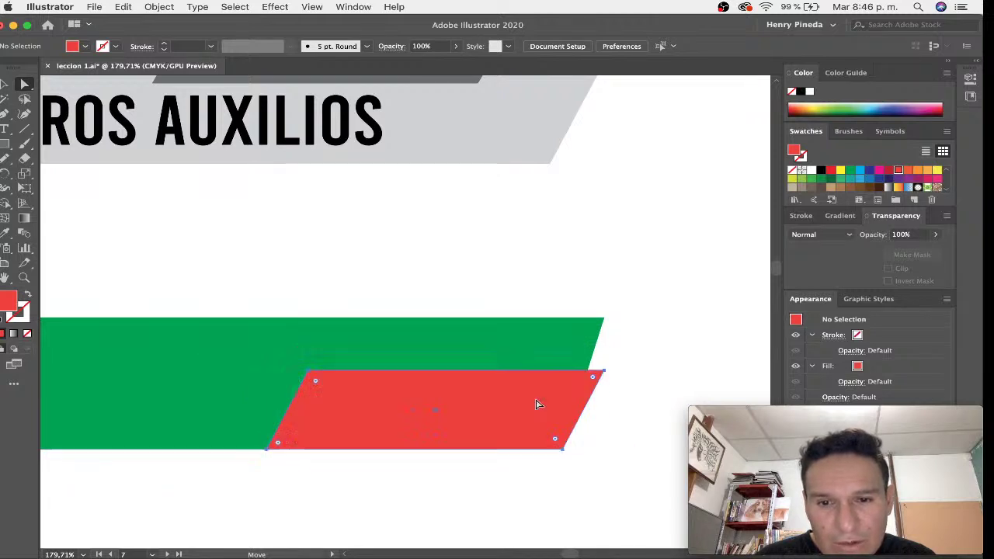
left_click(629, 337)
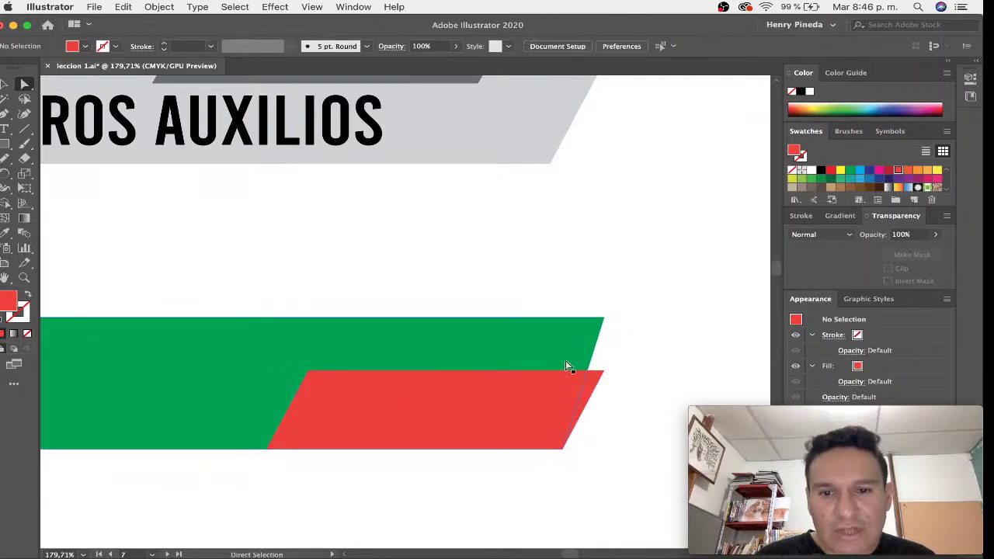
Step: Pull the red tab's top edge left to steepen it and raise it to the green band's top edge
left_click(547, 372)
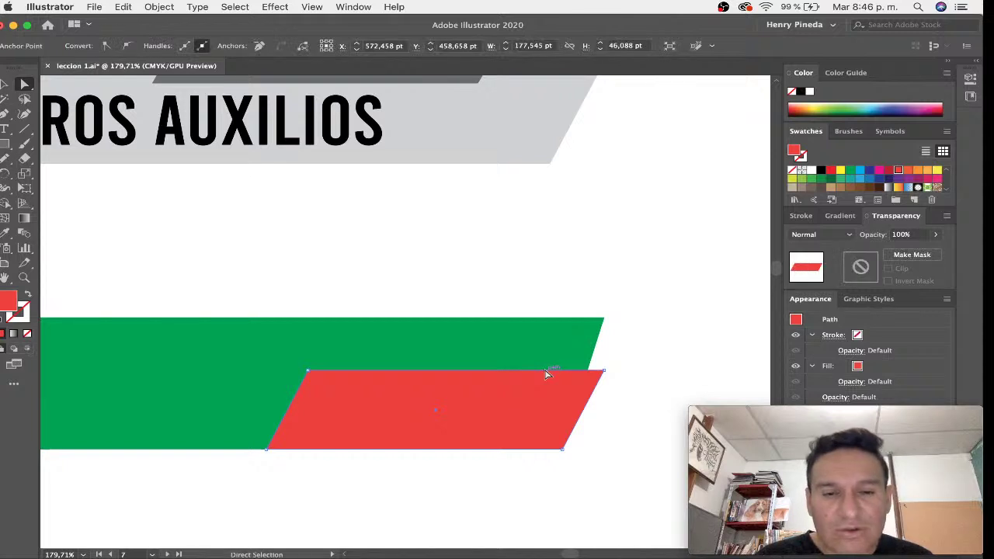
left_click_drag(546, 371, 527, 371)
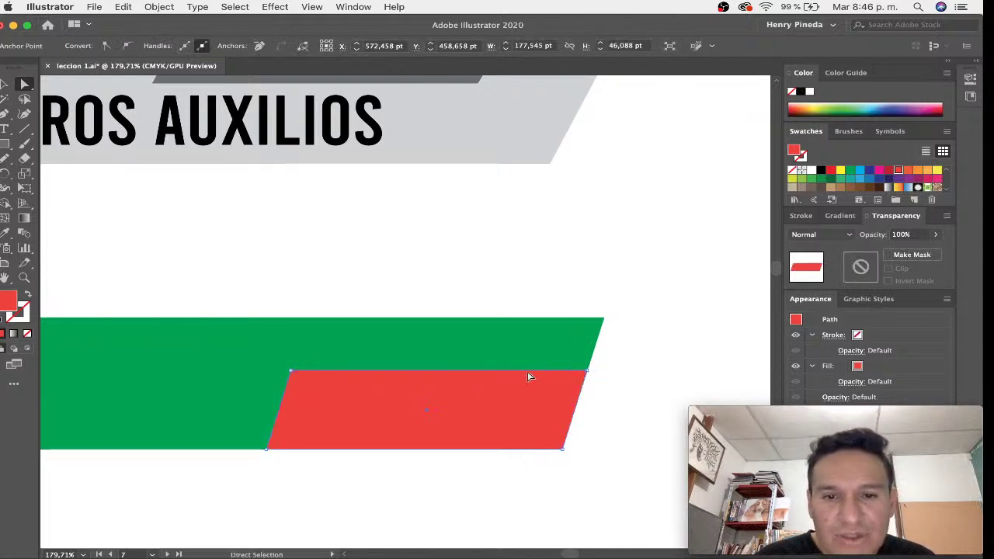
left_click(628, 383)
left_click_drag(493, 410, 477, 323)
key("super+0")
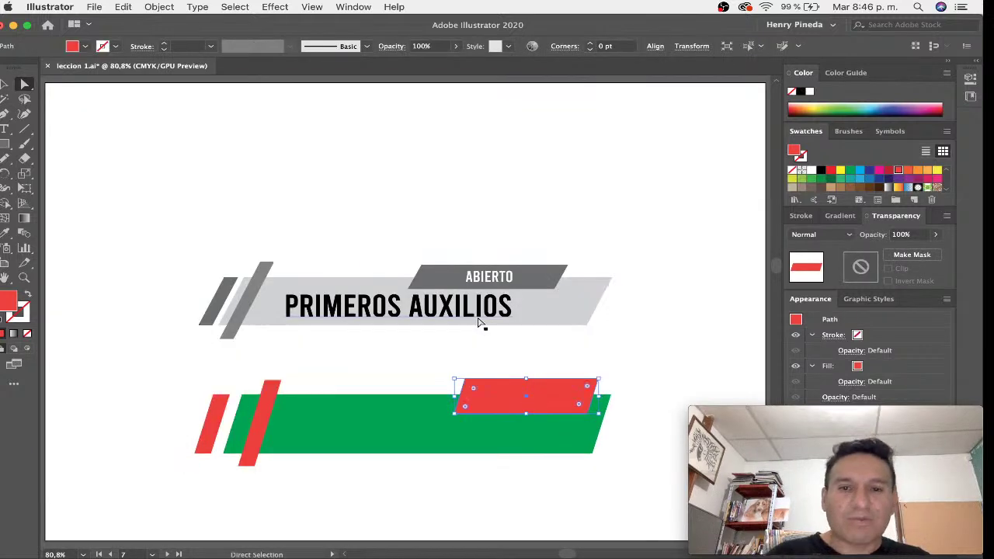
left_click(703, 278)
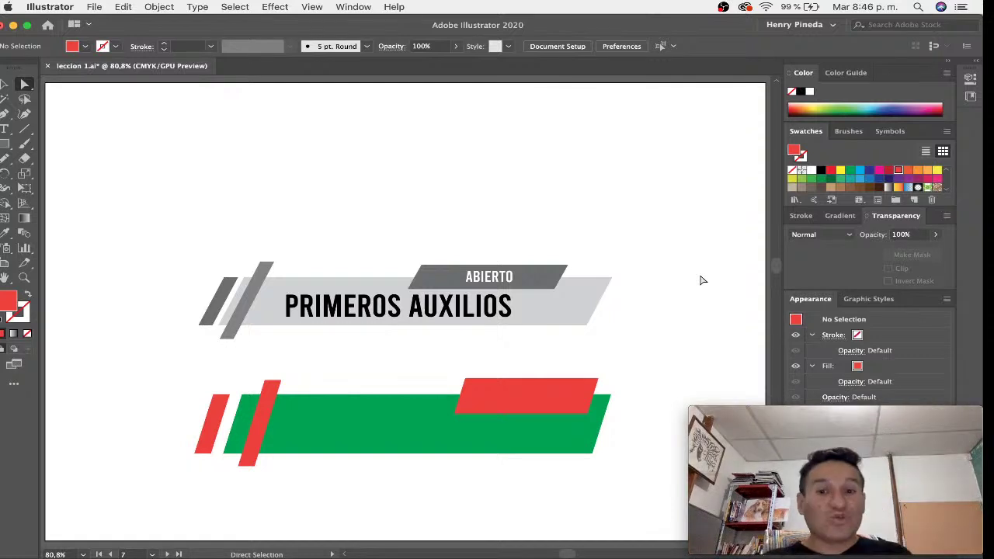
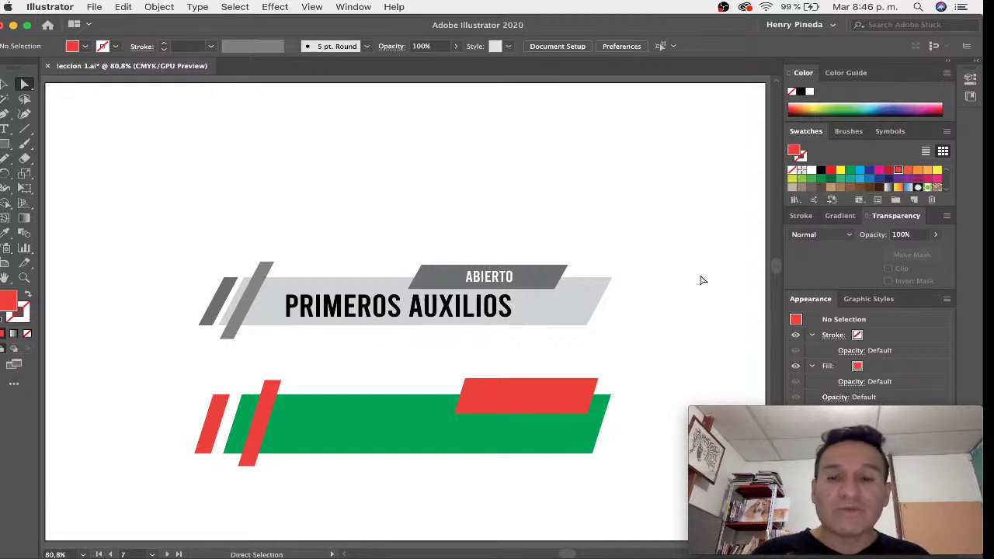
Step: Zoom out and pan across the artboards to centre the blue BANNER 2020 artboard
key("super+minus")
key("super+minus")
key("super+minus")
key("super+minus")
key("super+minus")
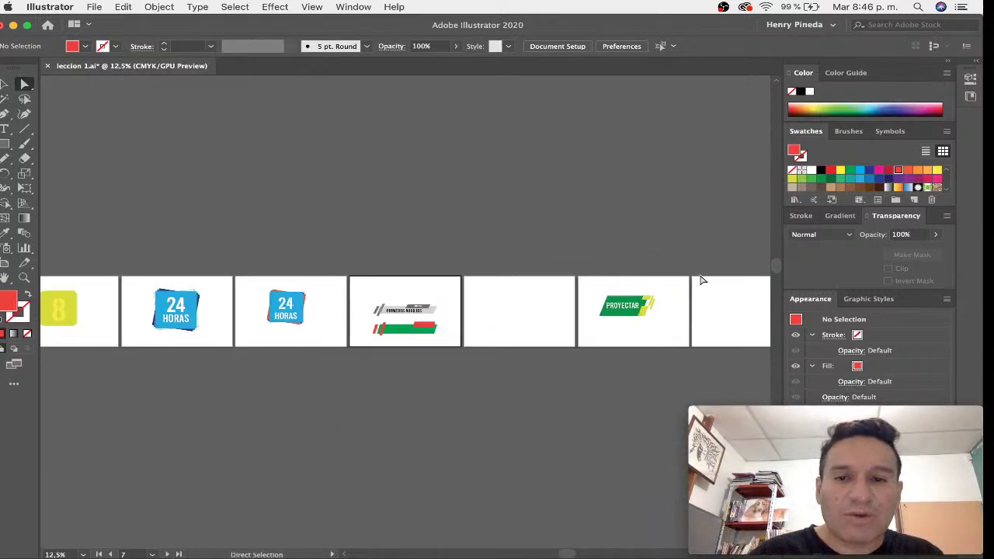
left_click_drag(630, 291, 459, 275)
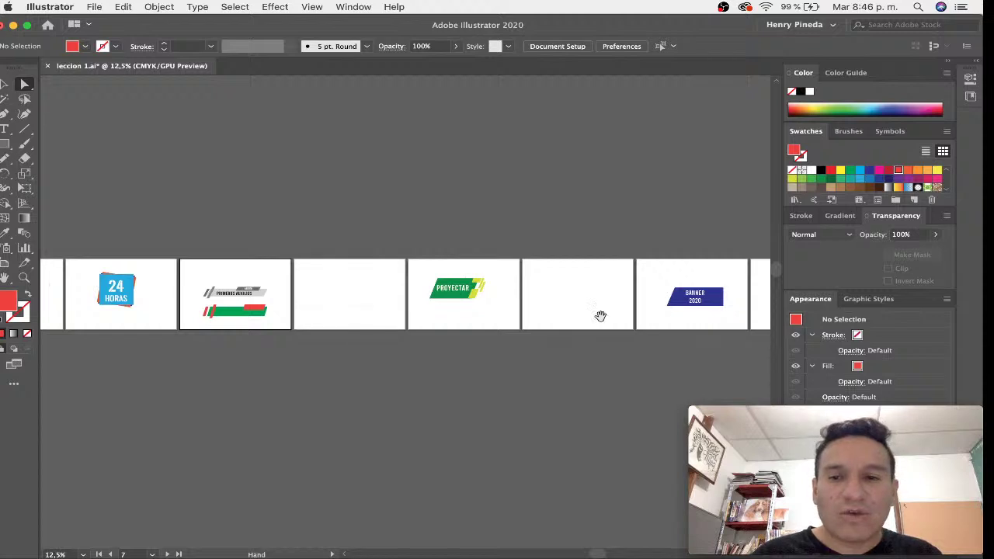
mouse_move(687, 304)
left_mouse_down()
mouse_move(398, 300)
mouse_move(514, 316)
mouse_move(394, 314)
left_mouse_up()
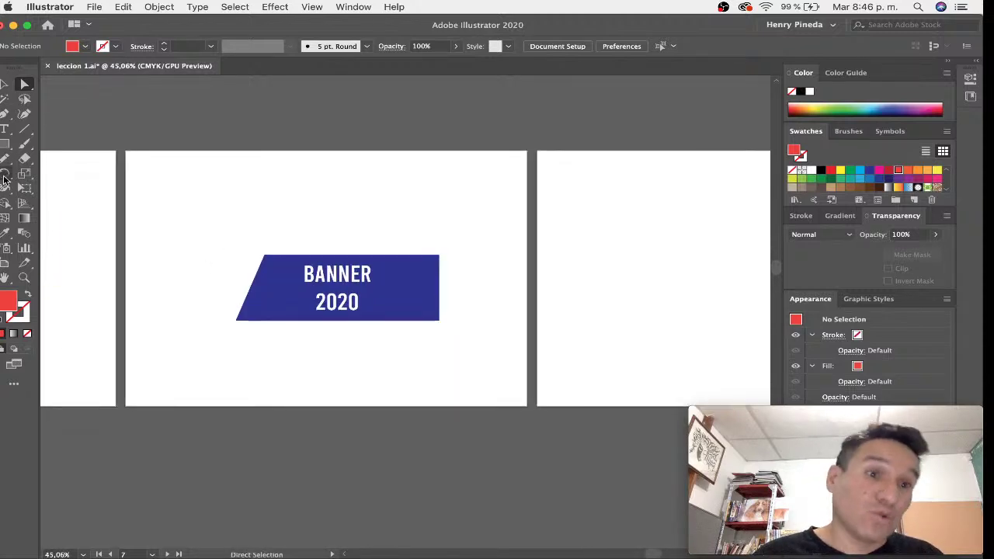
Step: Draw a red rectangle above BANNER 2020 and shift its top-left corner to slant it
key("m")
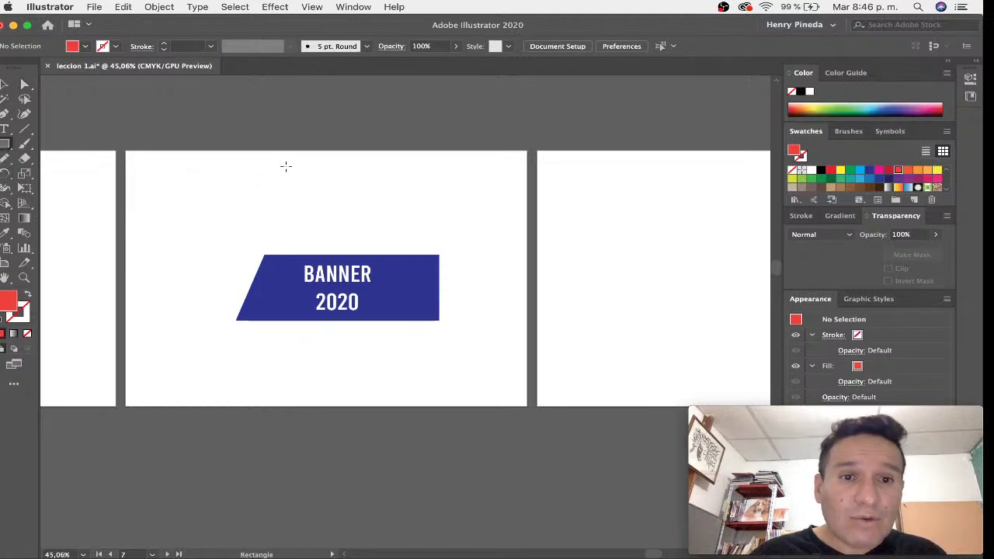
left_click_drag(286, 165, 436, 221)
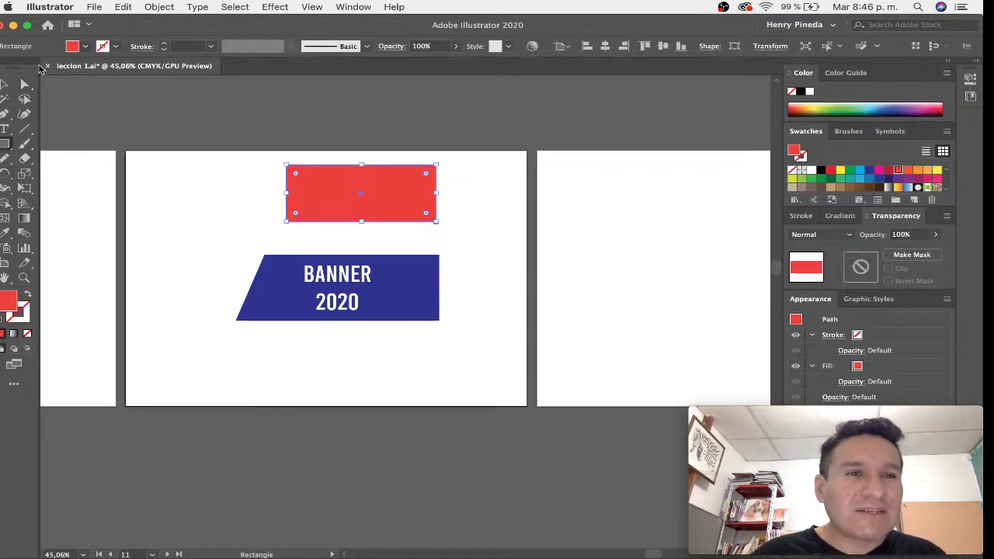
left_click(24, 85)
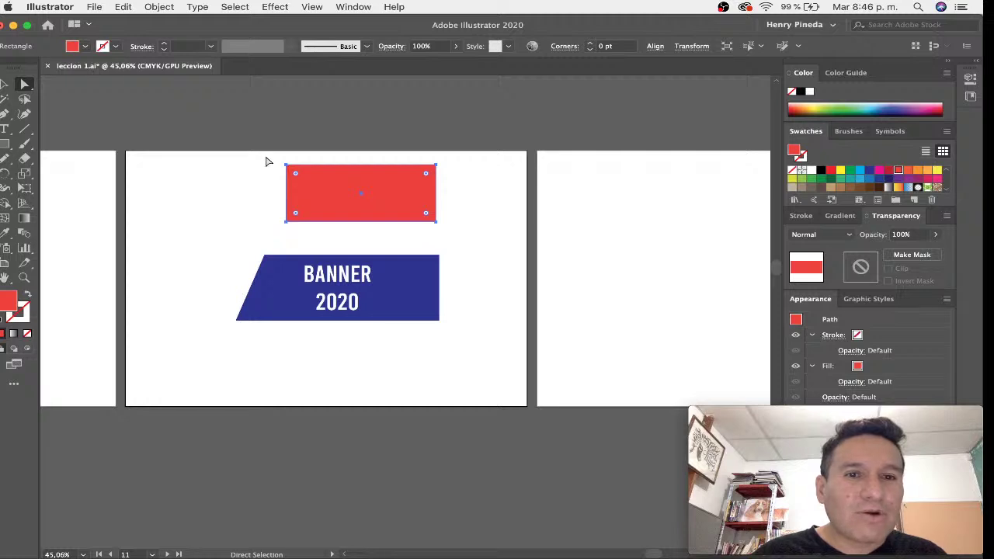
left_click_drag(301, 175, 305, 178)
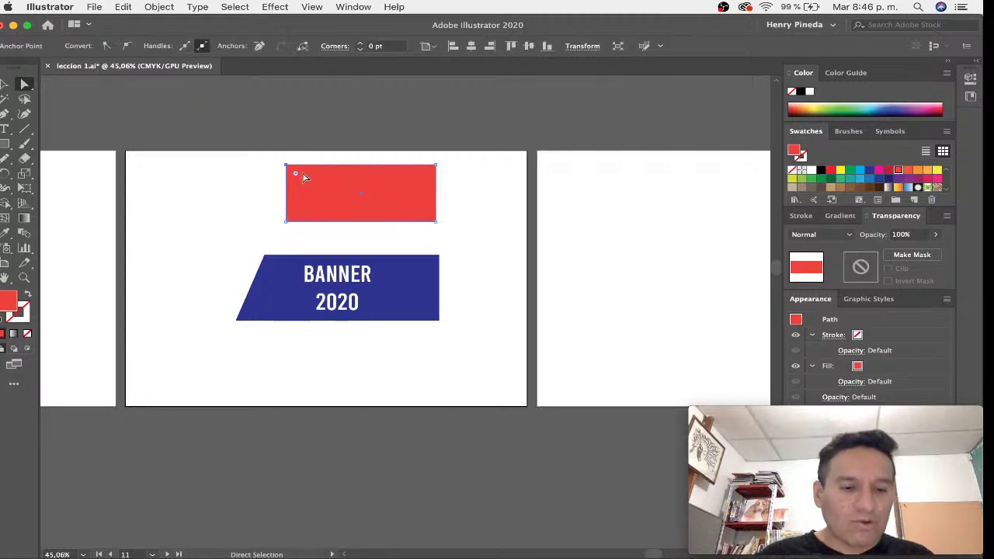
key("shift+Right")
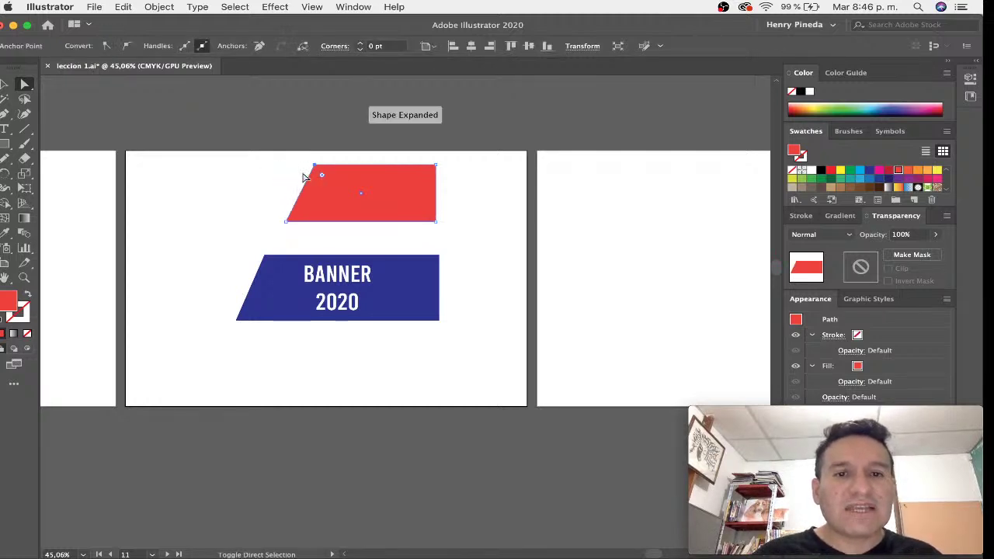
key("shift+Right")
key("shift+Right")
key("shift+Right")
key("shift+Right")
key("shift+Right")
key("shift+Left")
key("shift+Left")
key("shift+Left")
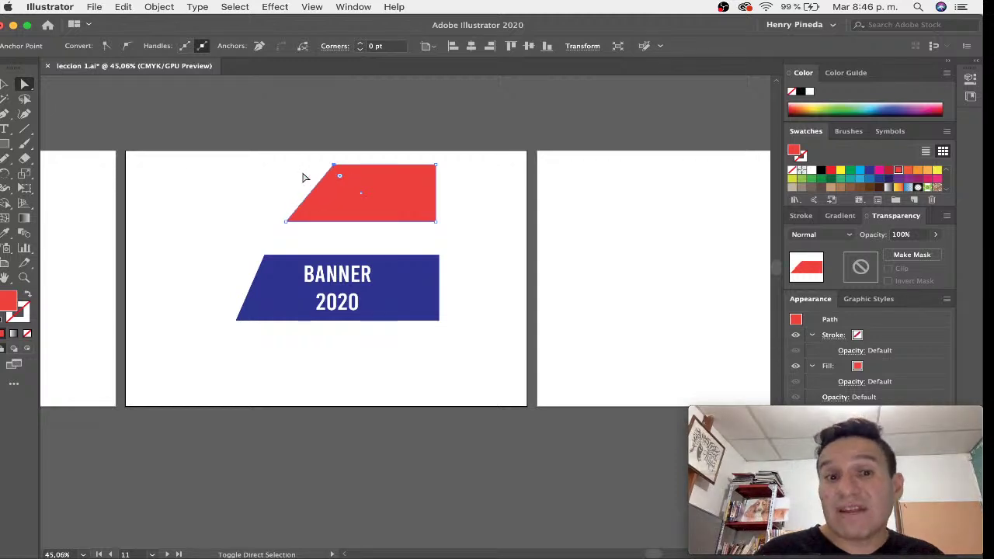
key("shift+Left")
key("shift+Left")
key("shift+Left")
key("shift+Left")
key("shift+Left")
key("shift+Left")
key("shift+Left")
key("shift+Left")
key("shift+Left")
key("shift+Left")
key("shift+Left")
key("shift+Left")
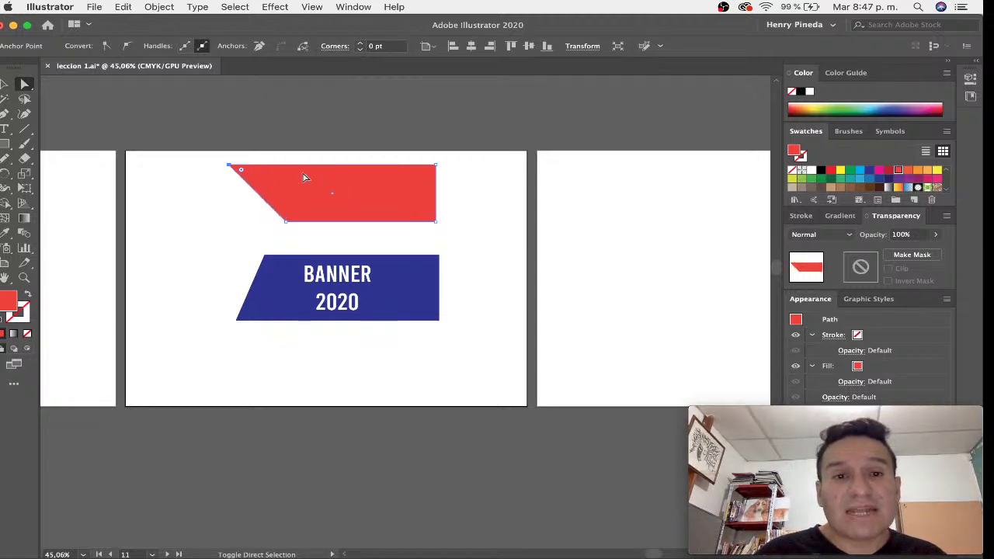
key("shift+Right")
key("shift+Right")
key("shift+Right")
key("shift+Right")
key("shift+Right")
key("shift+Right")
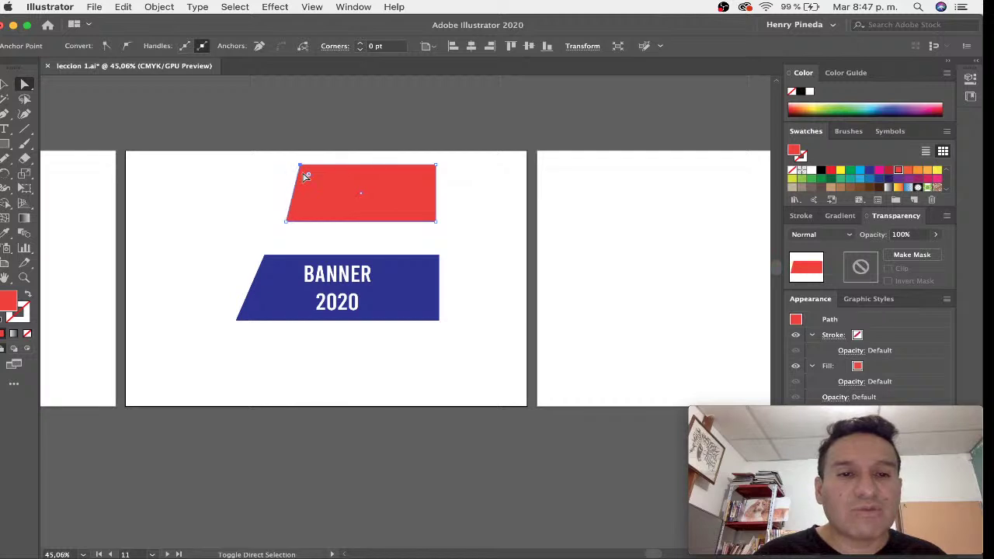
key("shift+Left")
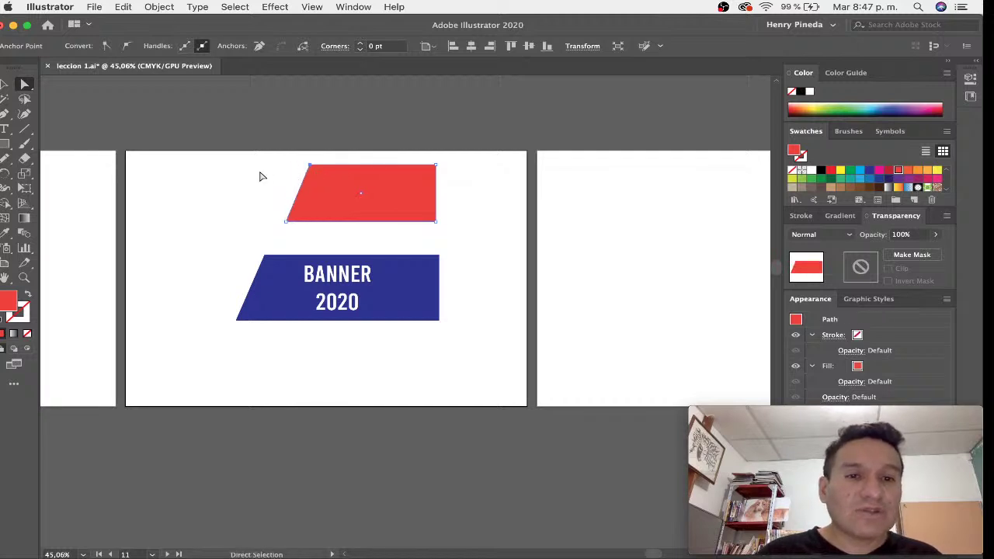
Step: Deselect the shape, zoom out over all artboards, and bring up the app switcher
left_click(262, 176)
key("ctrl+minus")
key("ctrl+minus")
key("ctrl+minus")
key("ctrl+minus")
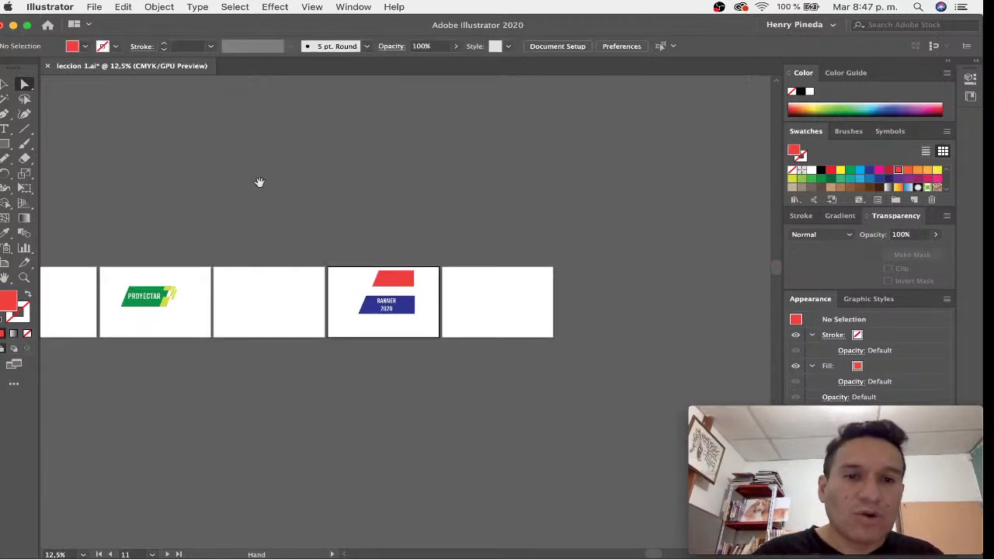
left_click_drag(435, 138, 645, 82)
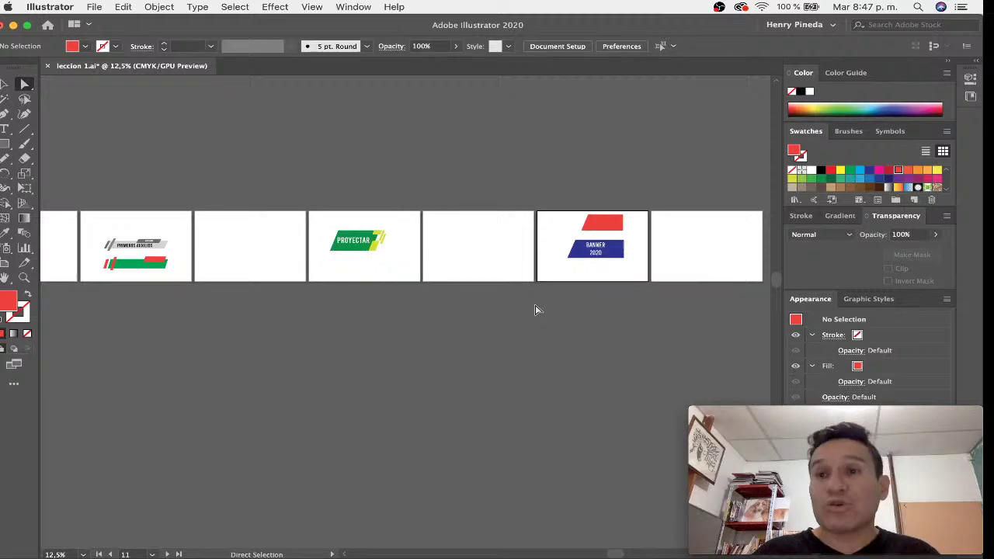
key("super+Tab")
Step: Switch to Chrome and load YouTube in a new tab
left_click(596, 308)
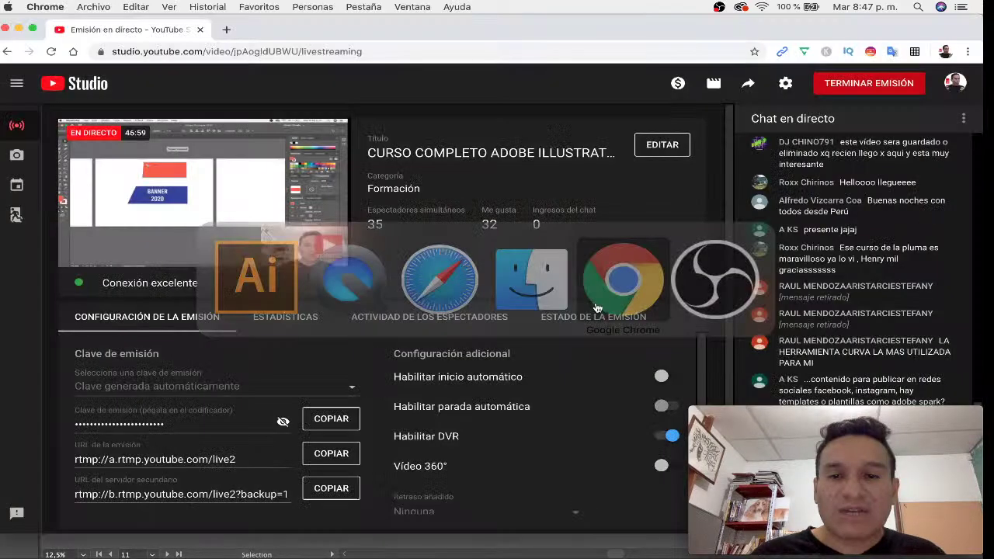
left_click_drag(957, 402, 306, 381)
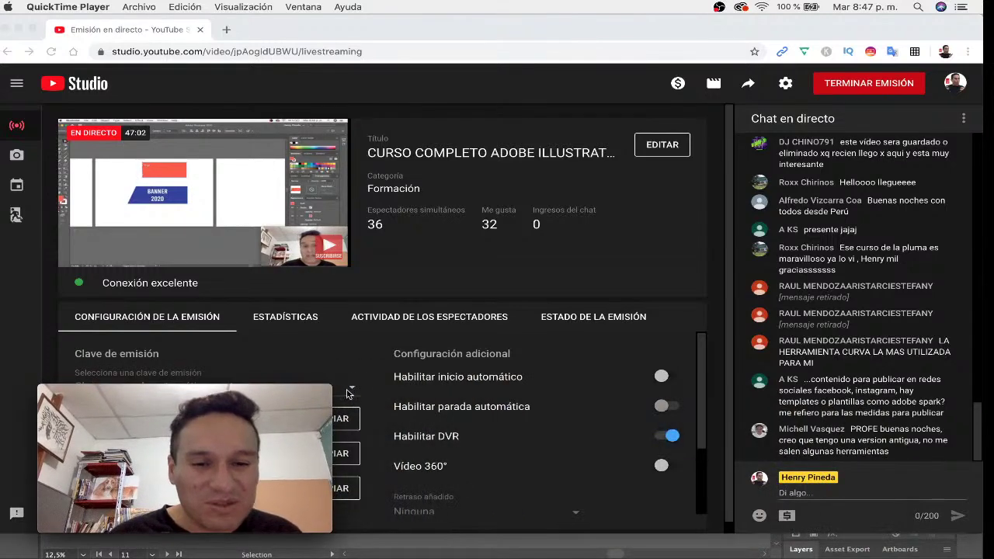
left_click_drag(306, 381, 506, 301)
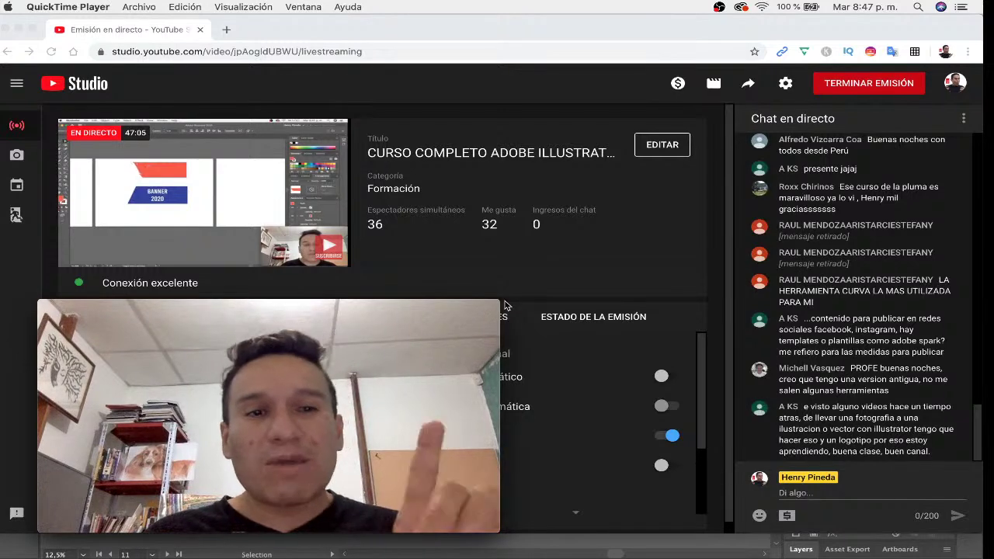
left_click(226, 30)
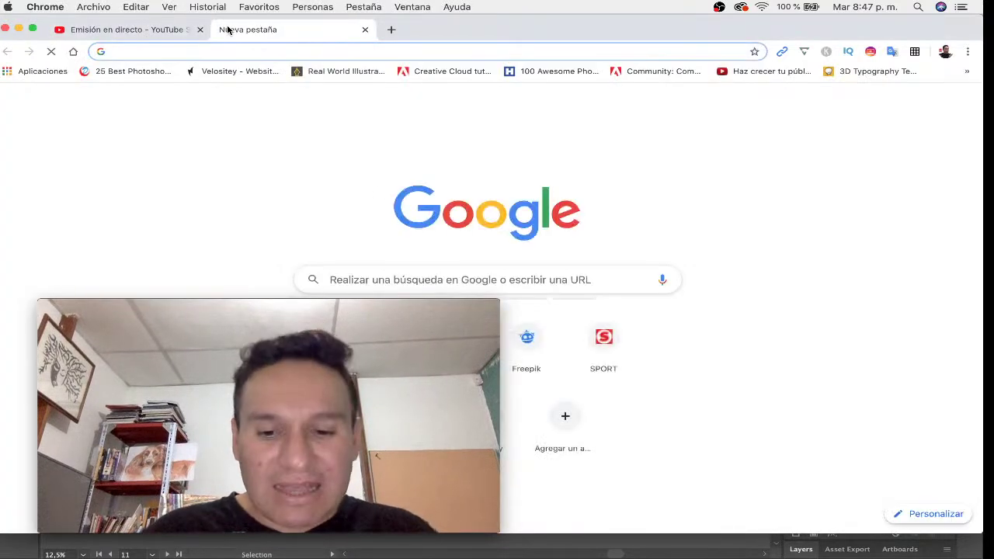
type("youtube")
key("Return")
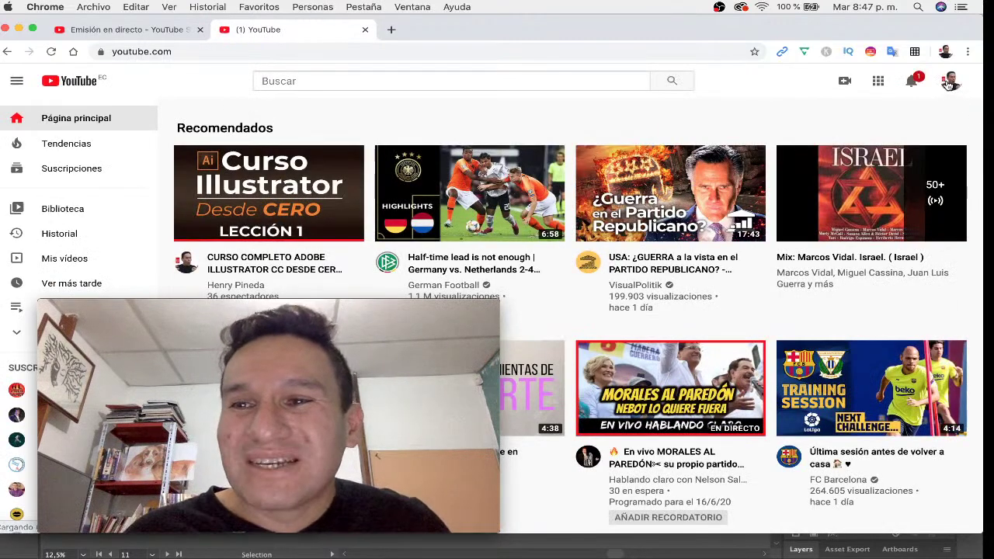
Step: Start a new community post from YouTube's Create menu
left_click(951, 81)
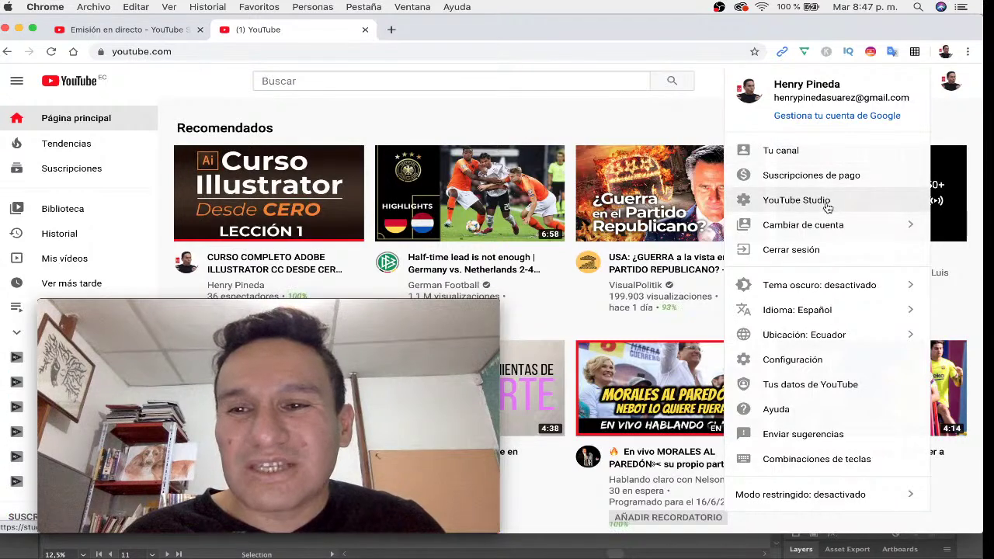
left_click(723, 85)
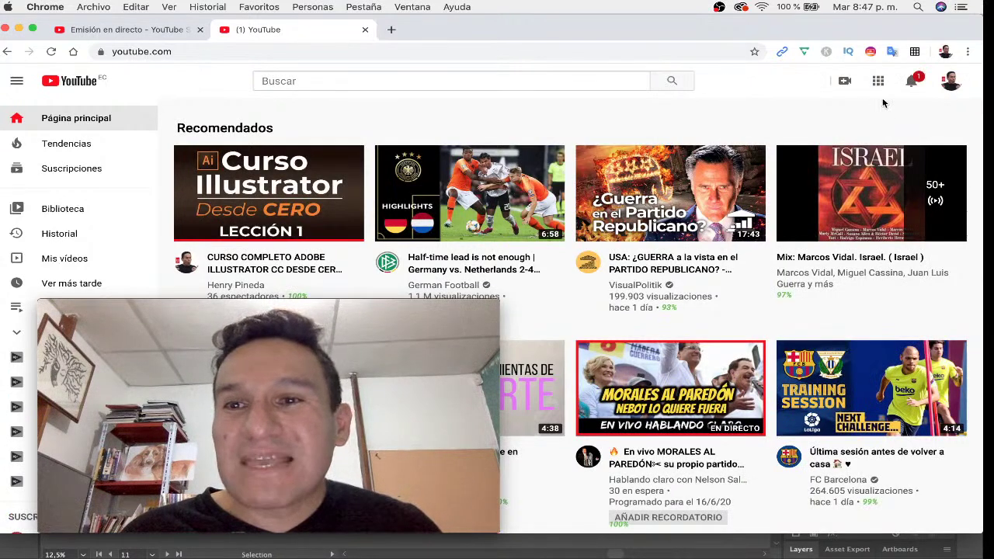
left_click(845, 81)
left_click(904, 159)
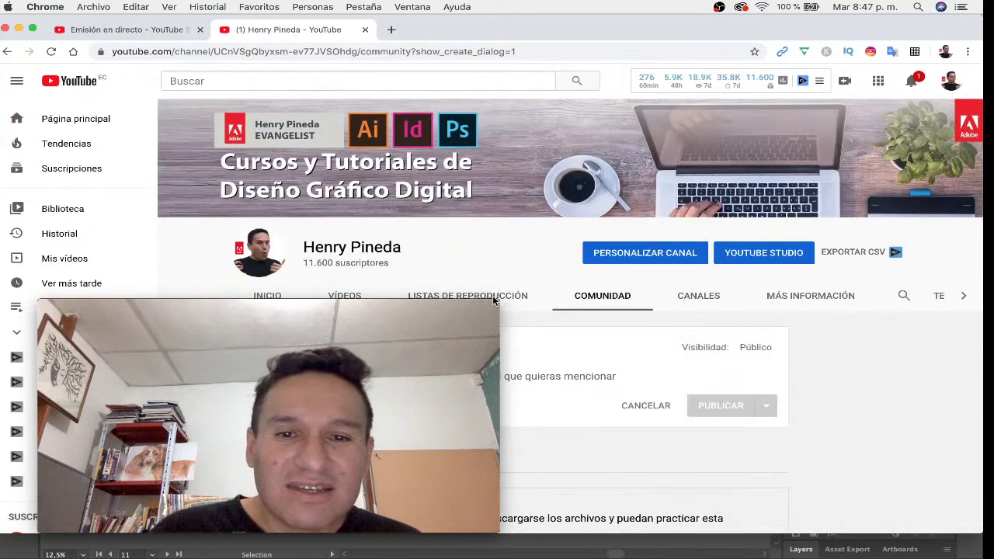
Step: Scroll down the Community page to the 'Curso Indesign Desde CERO – Lección 3' post
mouse_move(467, 299)
left_mouse_down()
mouse_move(401, 345)
mouse_move(221, 416)
mouse_move(870, 36)
left_mouse_up()
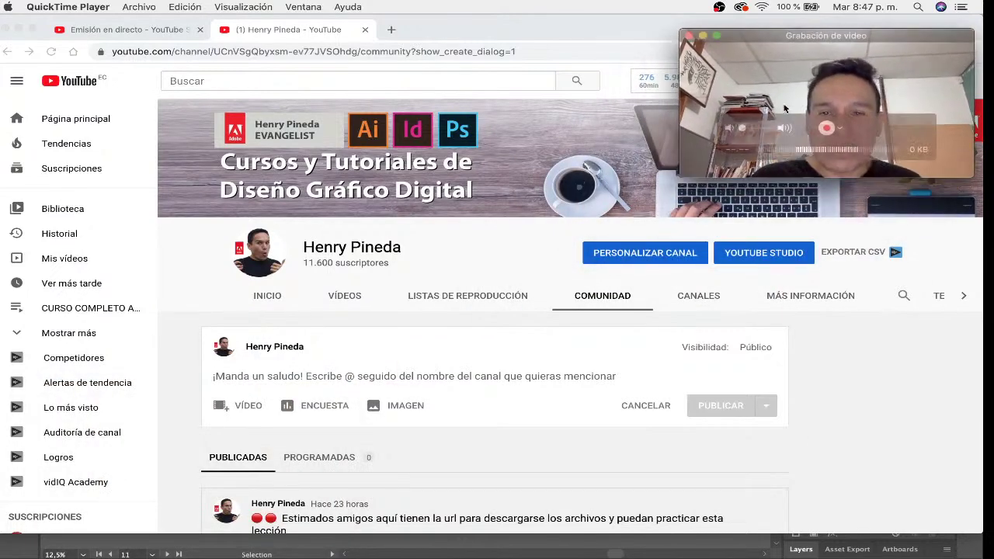
scroll(720, 361, "down", 3)
scroll(719, 362, "down", 3)
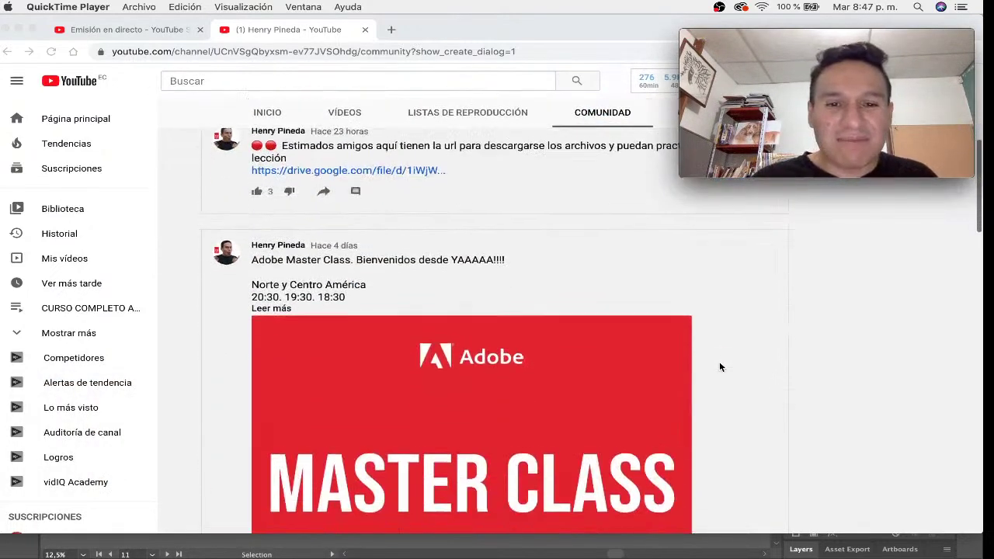
scroll(720, 363, "down", 5)
scroll(719, 363, "down", 3)
scroll(719, 362, "down", 1)
scroll(719, 367, "down", 1)
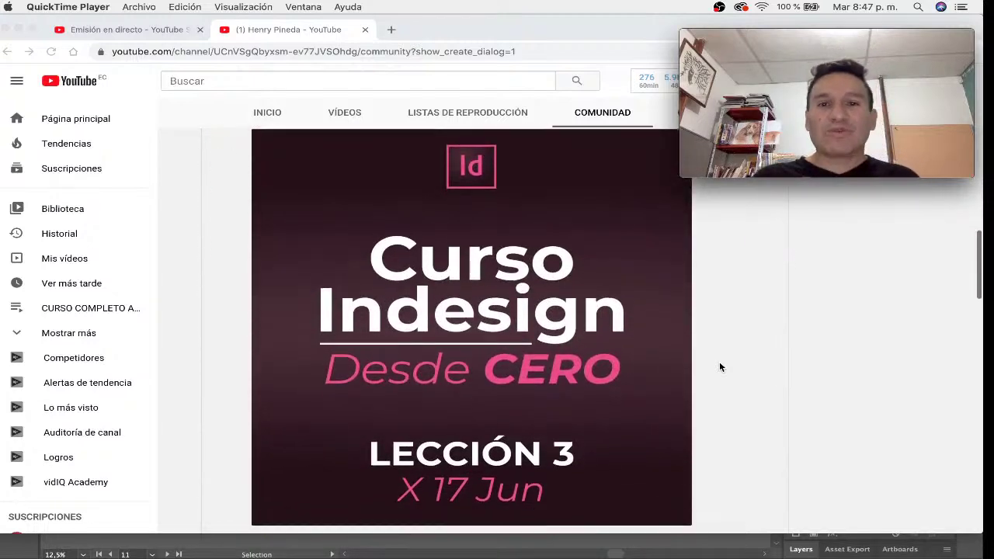
scroll(720, 367, "up", 1)
scroll(719, 366, "down", 1)
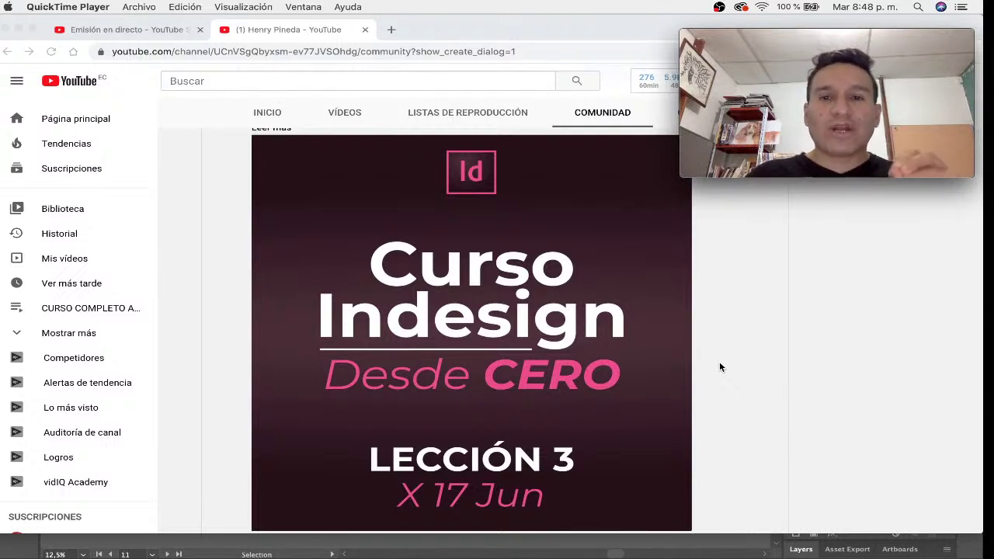
Step: Expand the InDesign course post with 'Leer más', then scroll up to the Adobe Master Class post
scroll(720, 365, "up", 2)
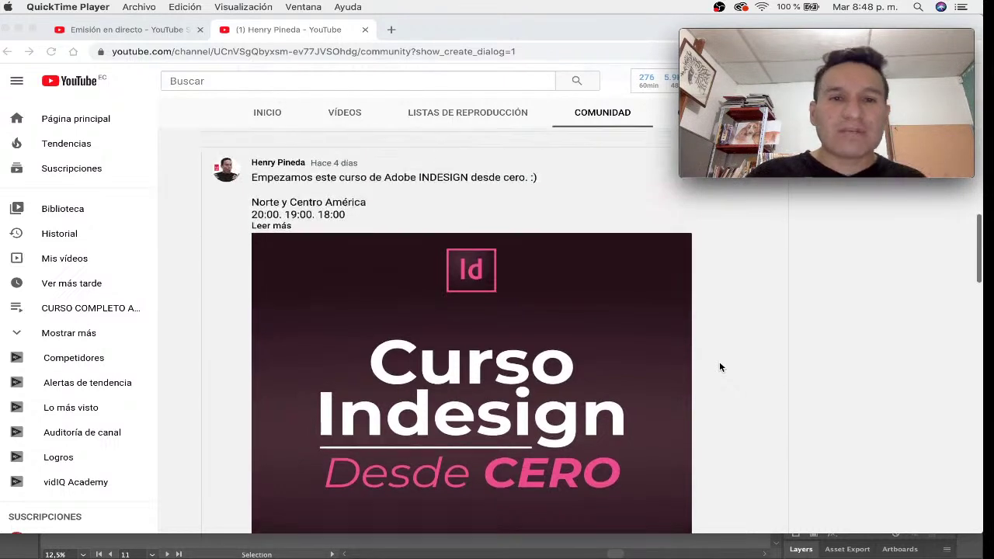
left_click(280, 226)
left_click(279, 226)
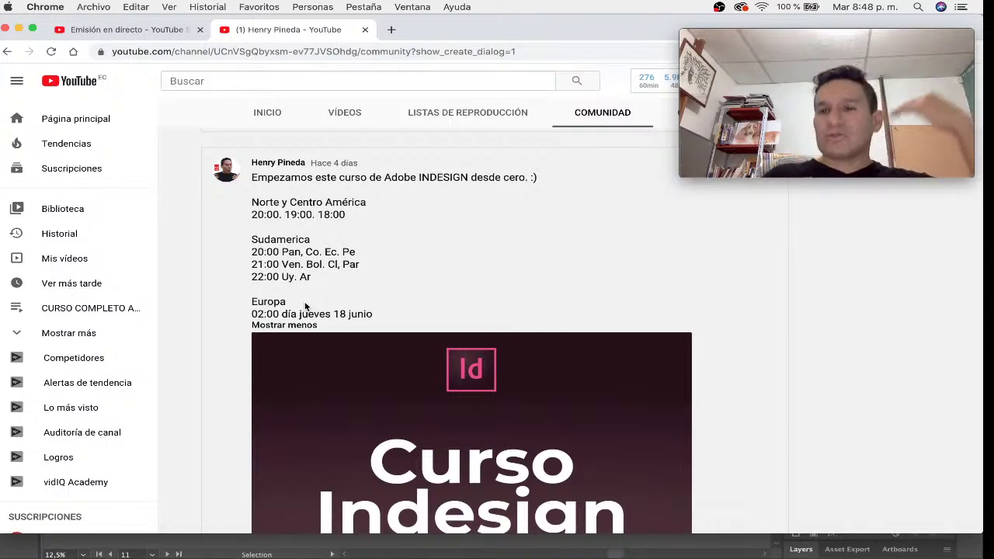
scroll(305, 306, "up", 3)
scroll(306, 307, "up", 3)
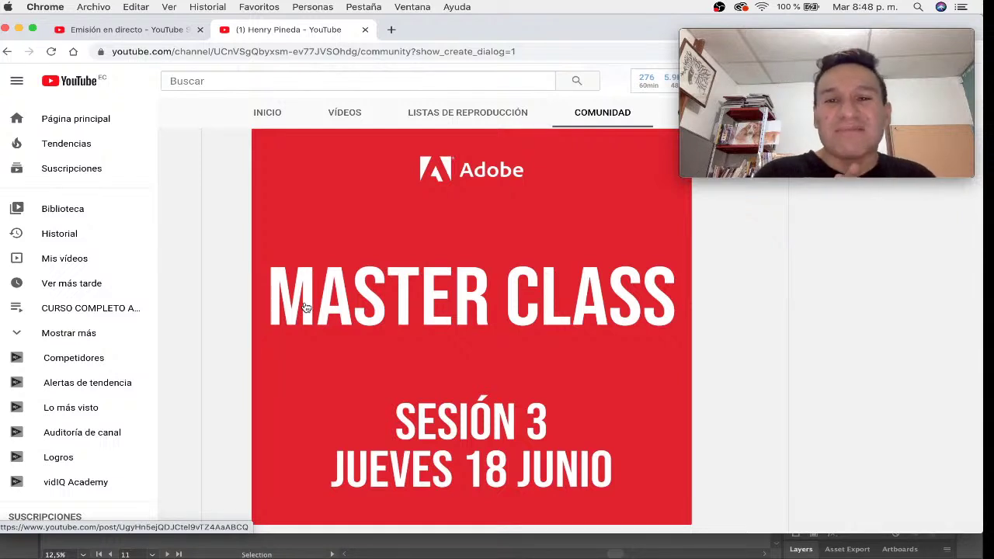
scroll(305, 307, "down", 1)
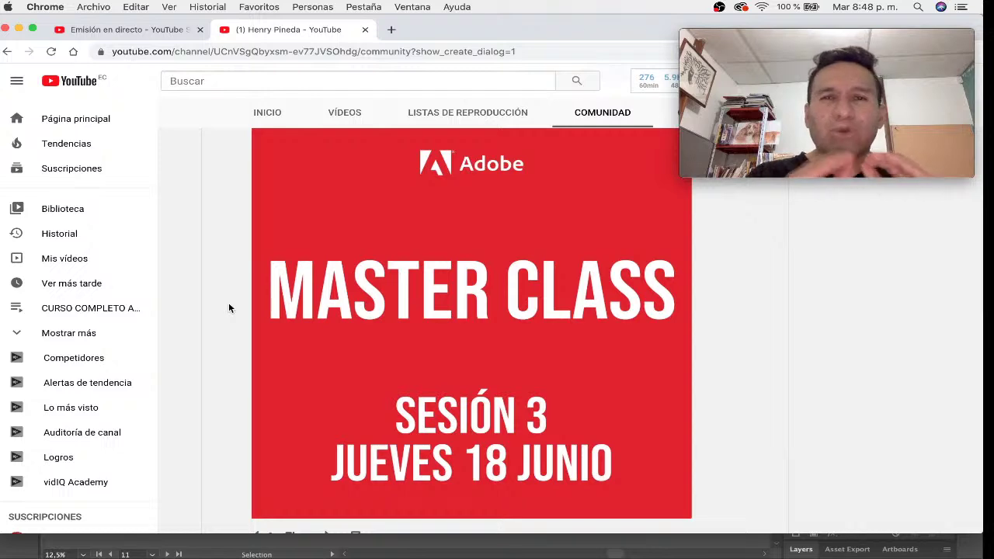
scroll(229, 309, "up", 5)
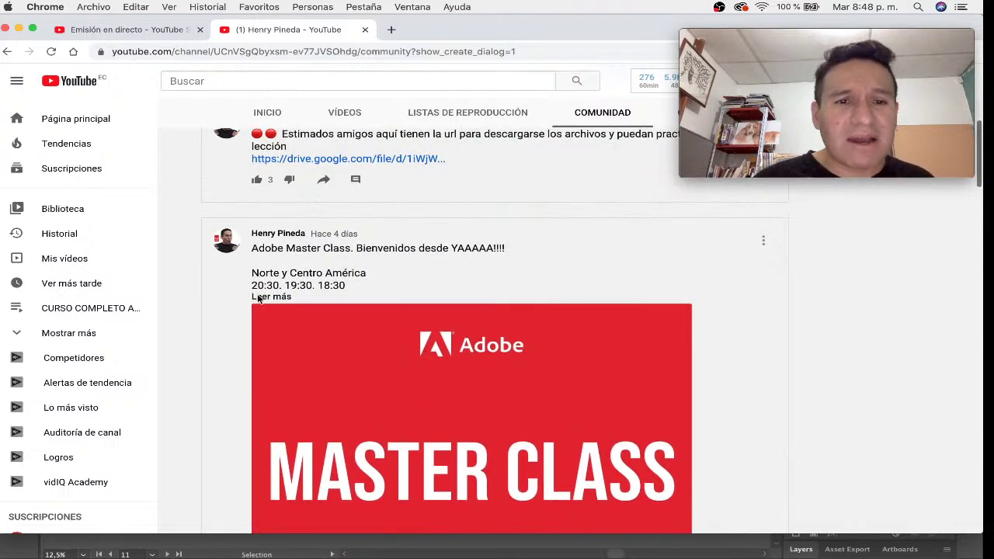
Step: Expand the Adobe Master Class post to show its times from Norte y Centro América to Europa
left_click(273, 296)
scroll(216, 354, "down", 1)
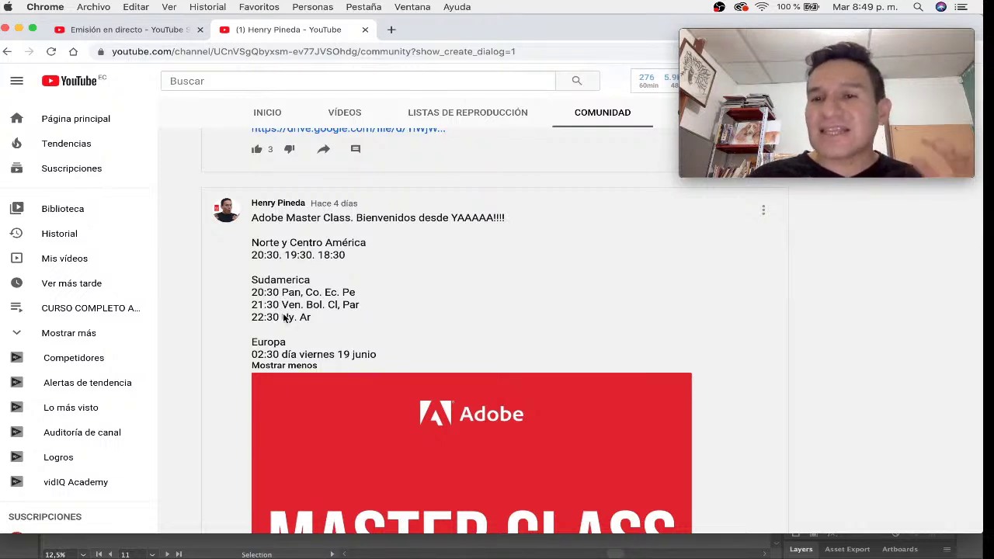
scroll(283, 317, "up", 1)
scroll(284, 317, "up", 3)
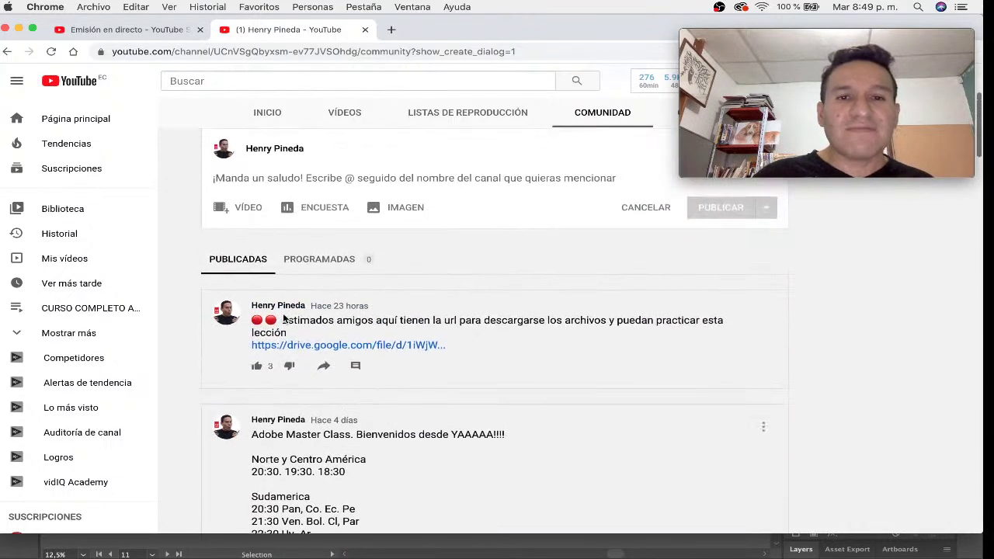
scroll(284, 317, "up", 1)
scroll(284, 317, "down", 1)
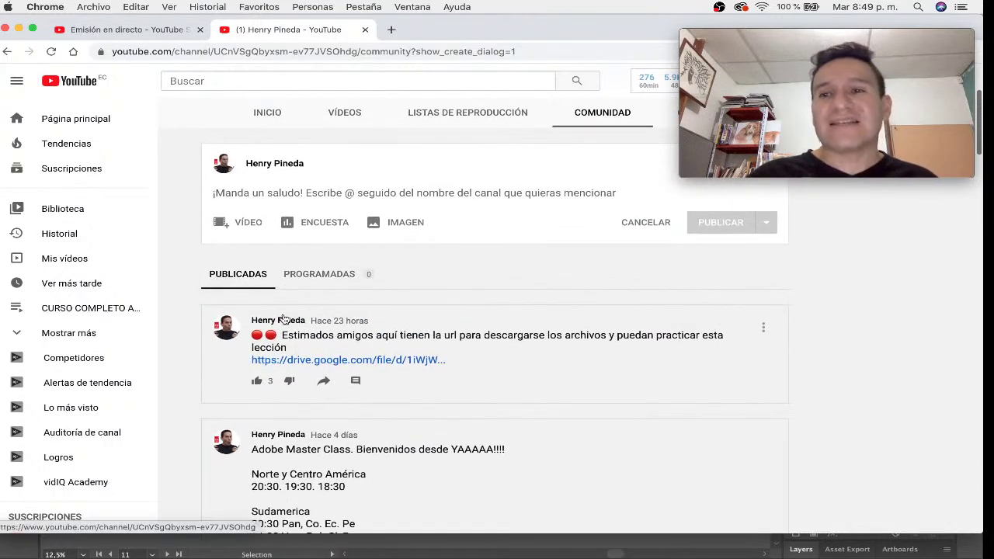
scroll(284, 320, "down", 3)
scroll(284, 319, "down", 1)
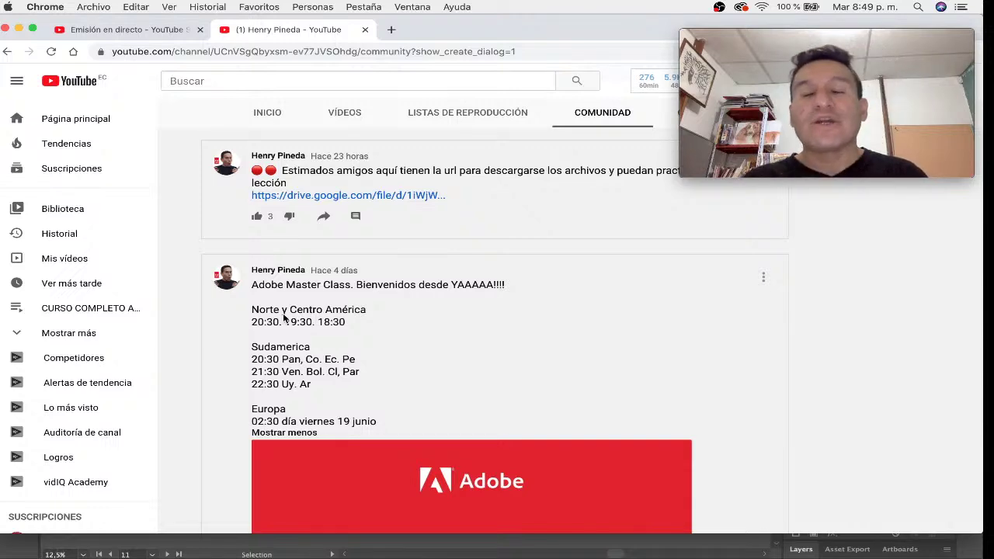
Step: Return to Illustrator and zoom in on the PROYECTAR logo artboard
key("super+Tab")
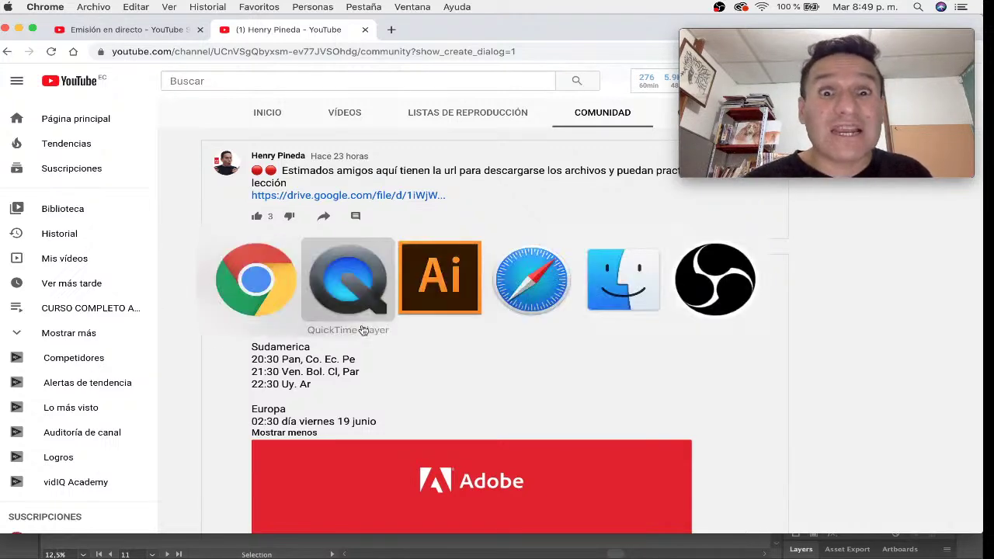
key("super+Tab")
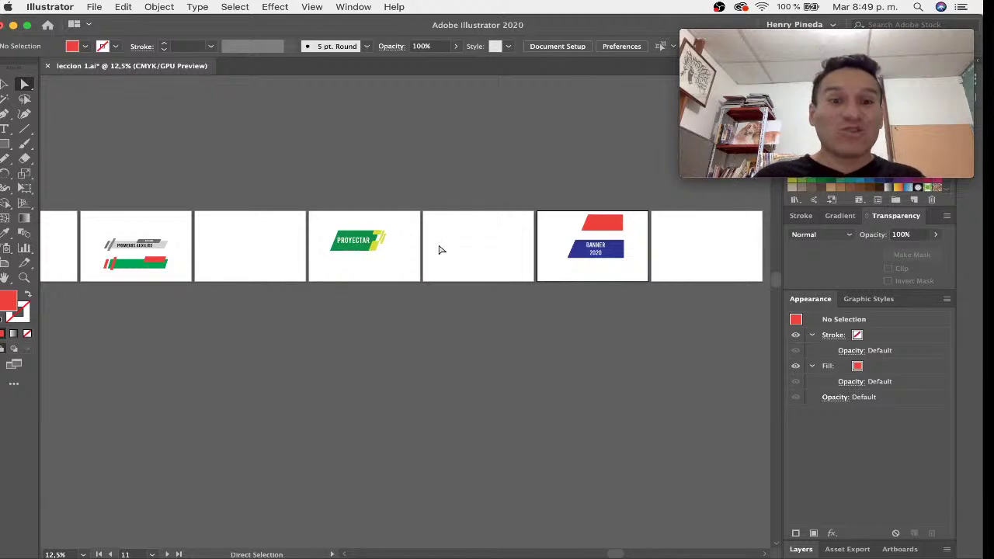
left_click_drag(438, 249, 533, 271)
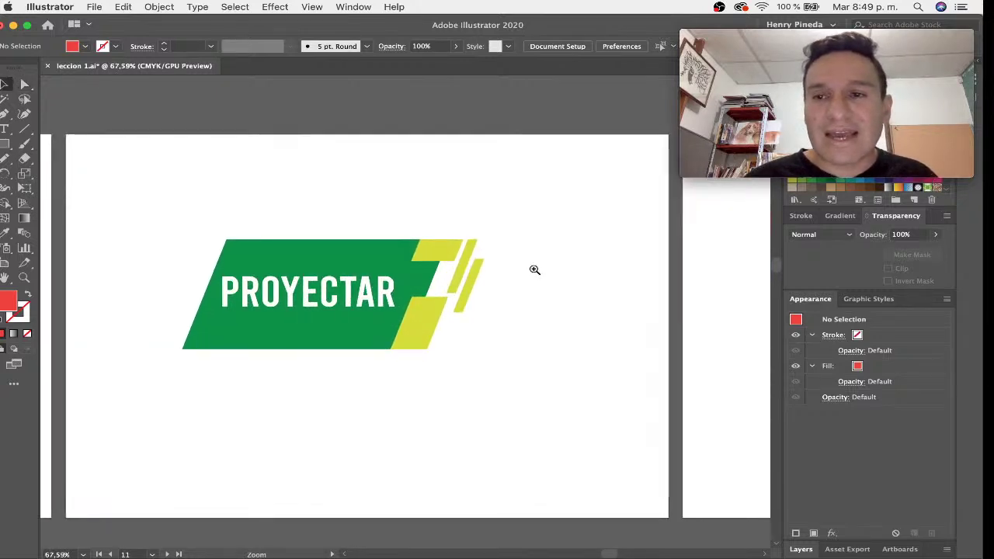
mouse_move(164, 212)
left_mouse_down()
mouse_move(502, 373)
mouse_move(517, 406)
left_mouse_up()
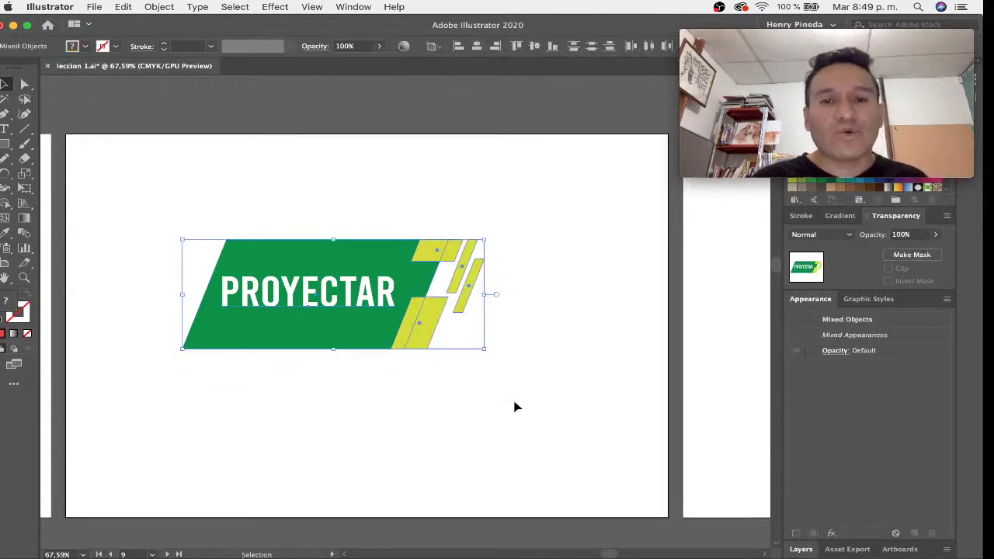
left_click(517, 406)
scroll(435, 401, "down", 3)
Step: Add a text line below the logo and set its font to Arial
key("t")
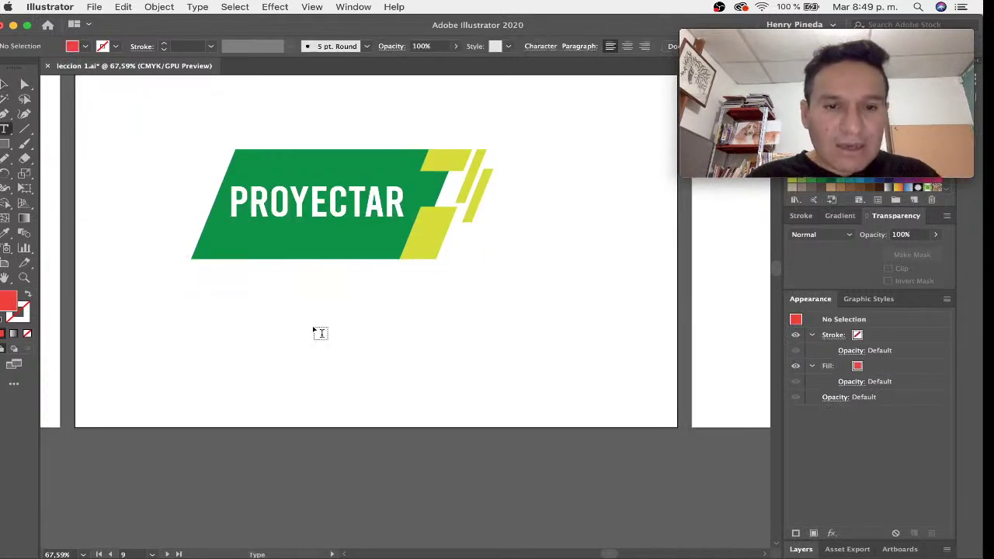
left_click(266, 359)
type("SVG")
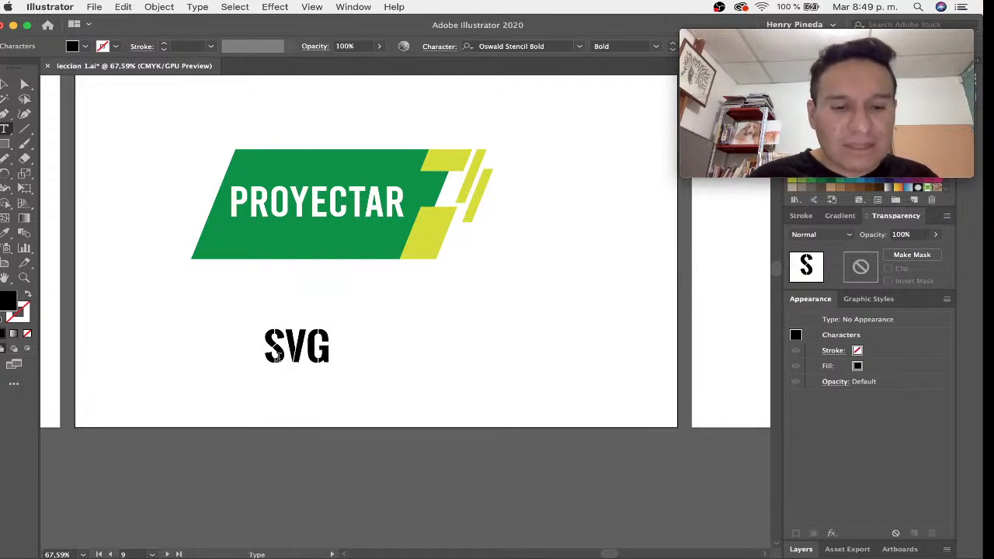
type("SCAL")
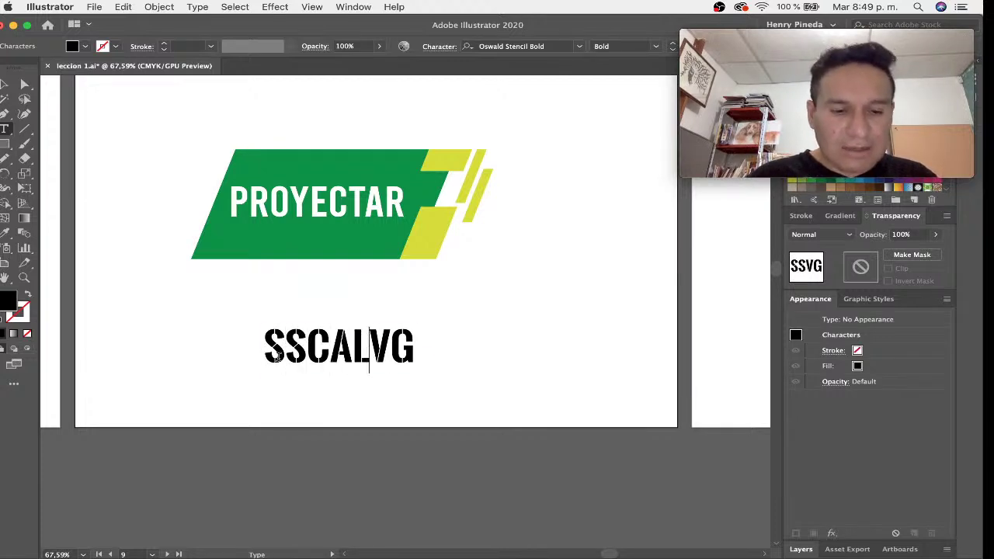
double_click(277, 355)
left_click(439, 46)
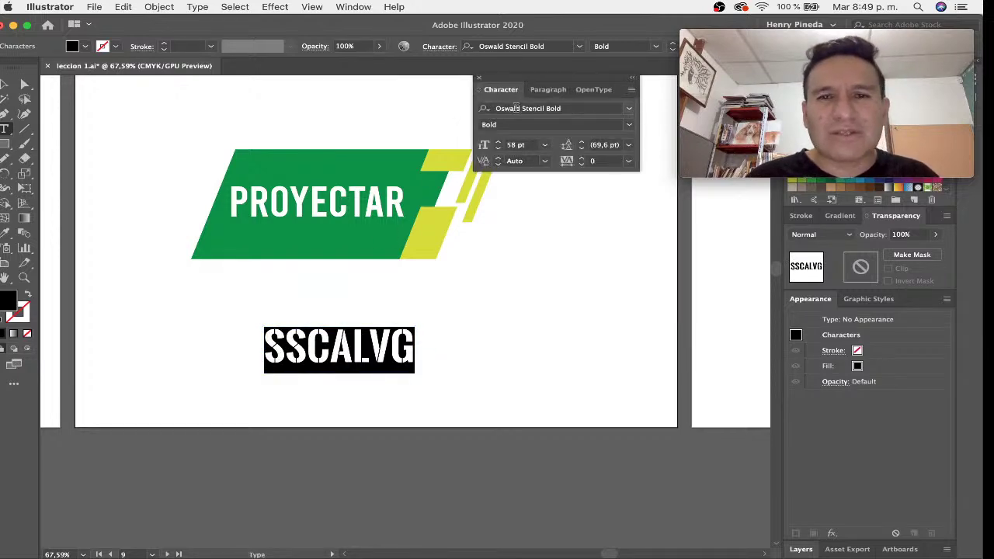
left_click(516, 108)
type("arial")
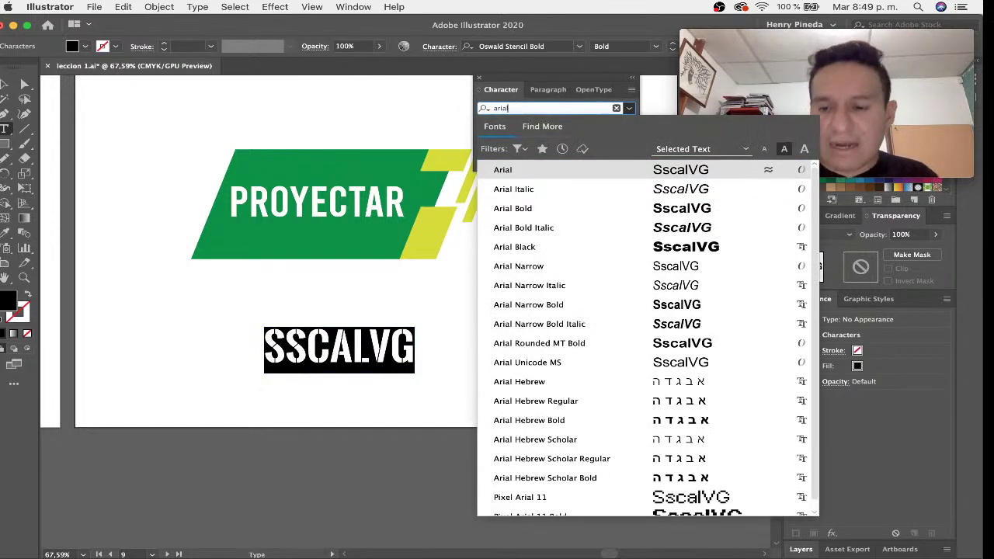
key("Return")
Step: Correct the text so it reads 'Scalable Vector Graphic'
left_click(313, 343)
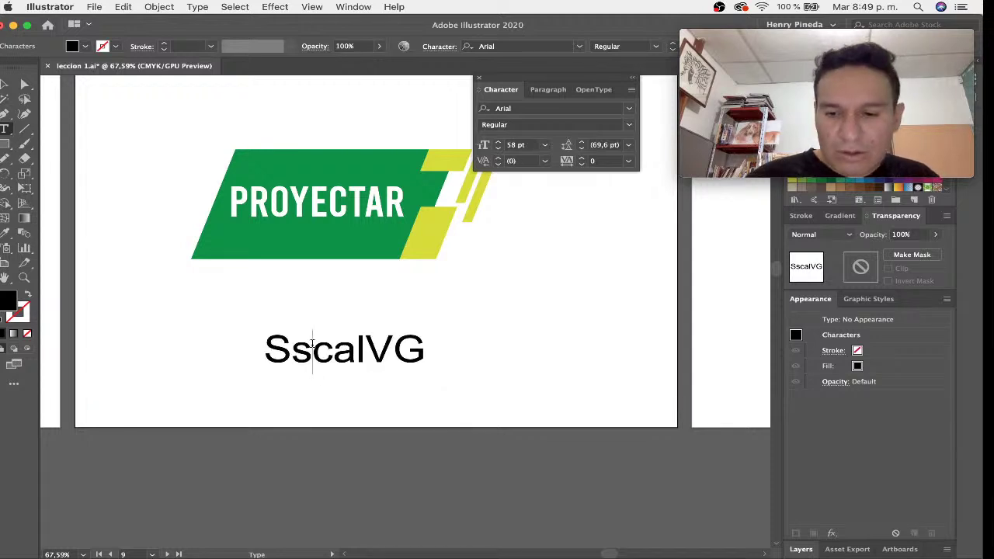
key("BackSpace")
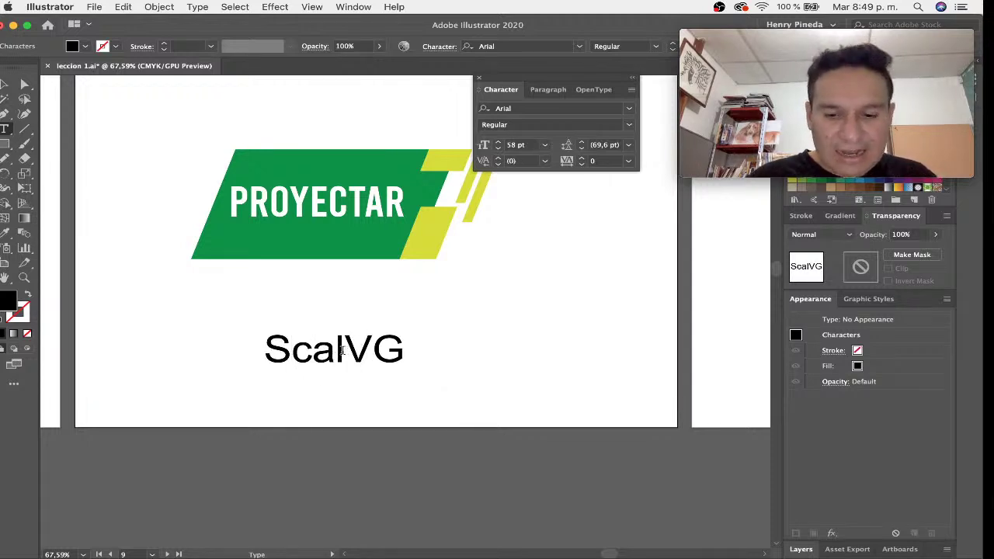
type("able VectG")
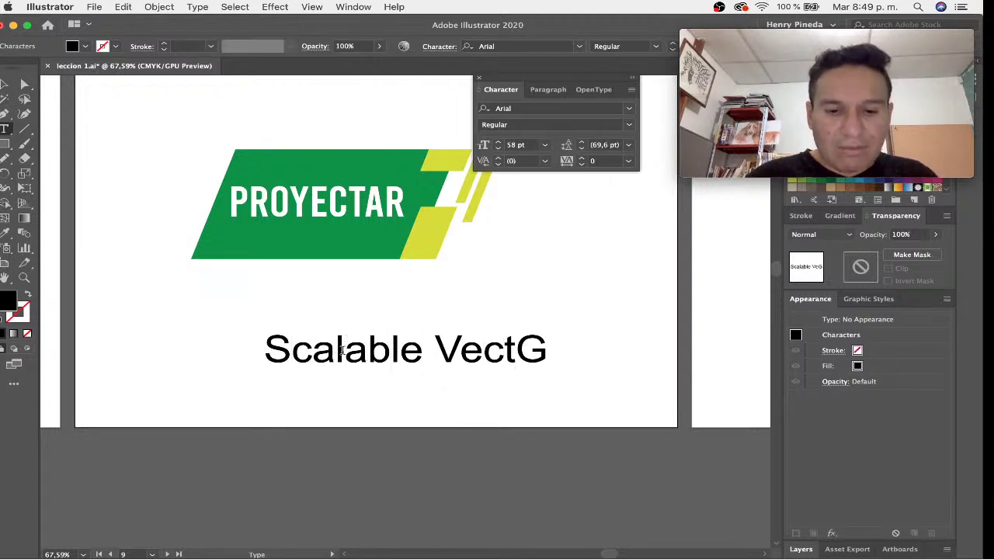
key("BackSpace")
type("or Gt")
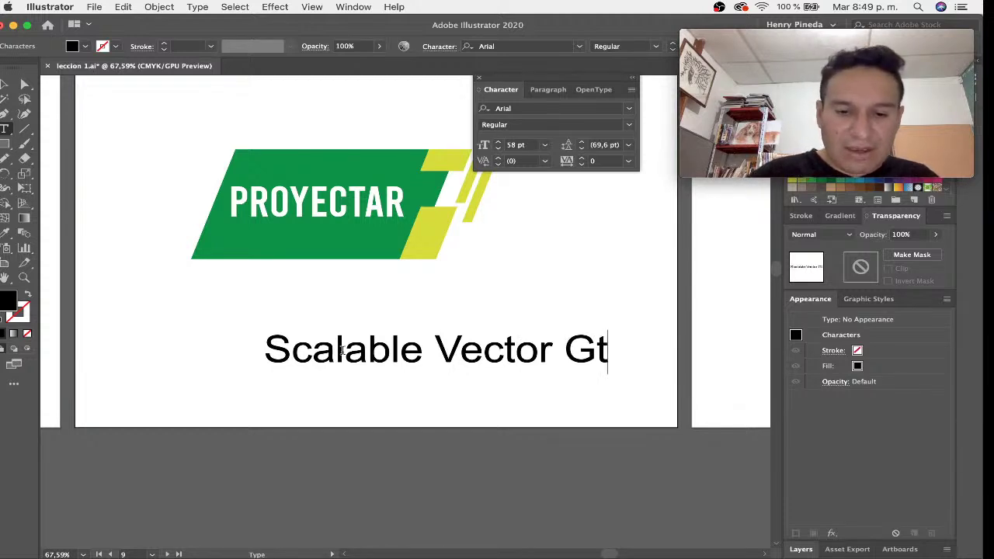
key("BackSpace")
type("=raphic")
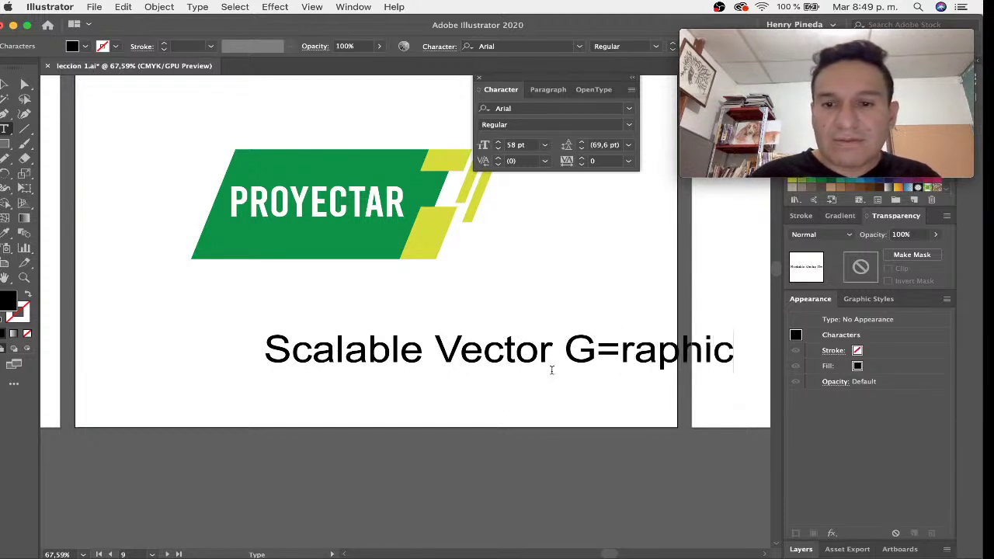
left_click_drag(626, 339, 596, 341)
key("BackSpace")
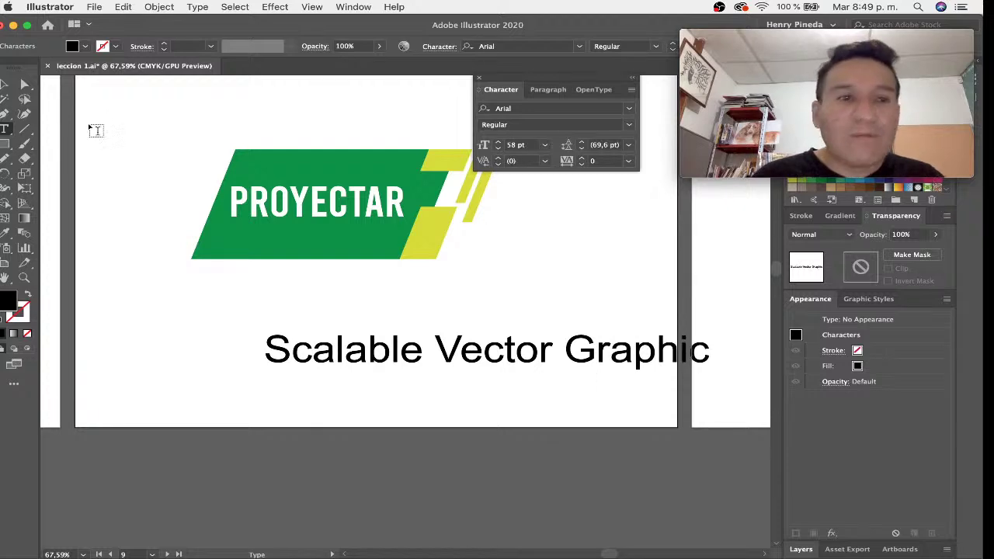
left_click(5, 85)
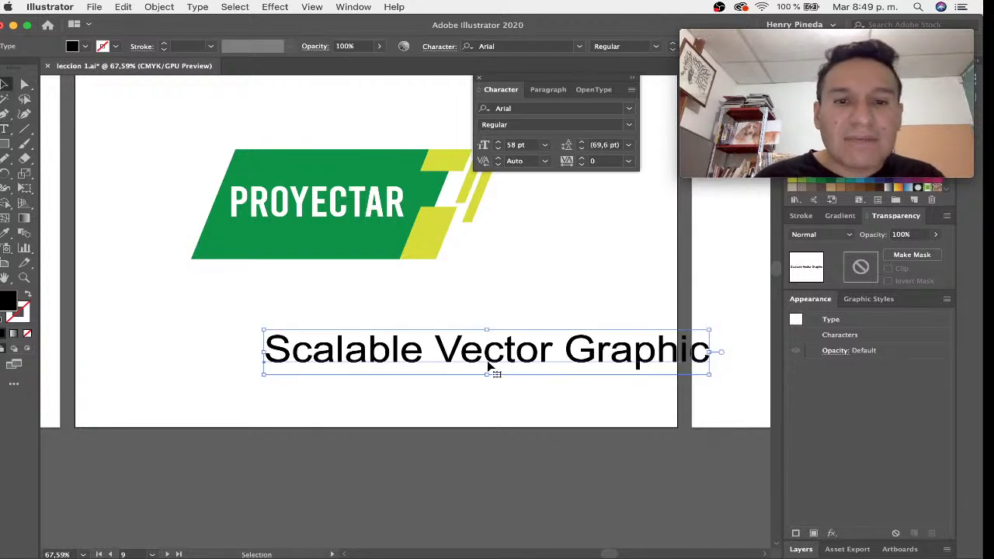
Step: Move the 'Scalable Vector Graphic' caption under the logo and shrink it
mouse_move(492, 370)
left_mouse_down()
mouse_move(351, 336)
mouse_move(368, 336)
left_mouse_up()
scroll(371, 334, "up", 2)
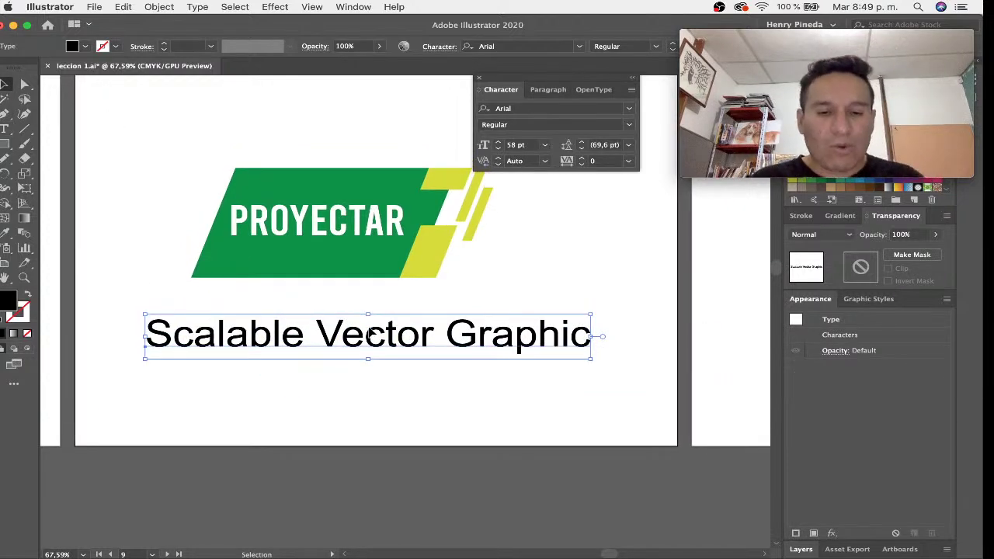
left_click(479, 80)
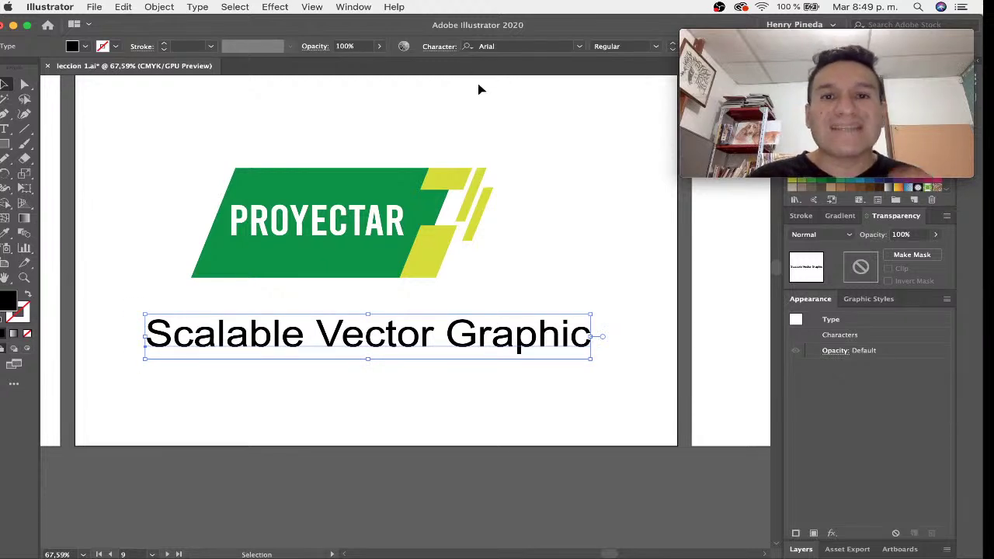
left_click(475, 90)
scroll(475, 90, "up", 4)
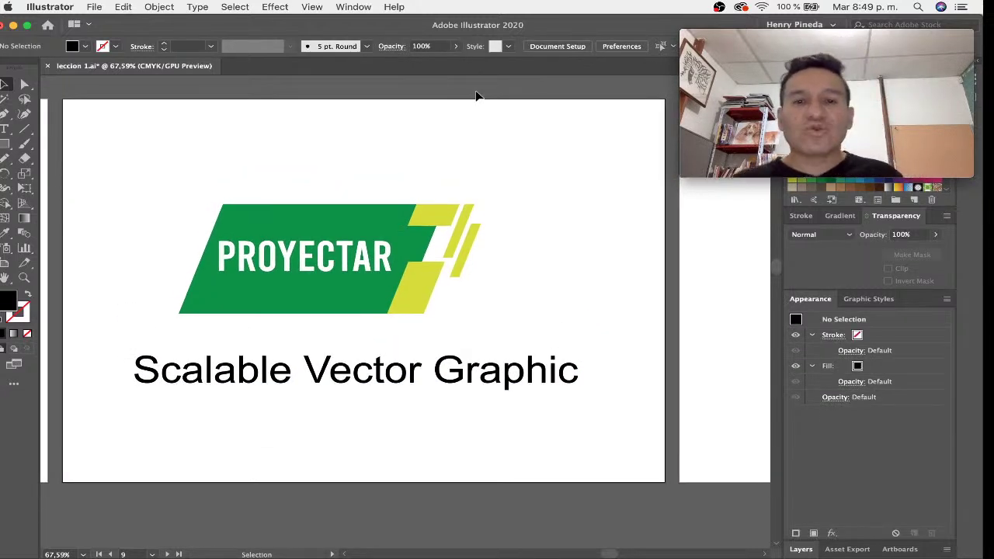
left_click(533, 367)
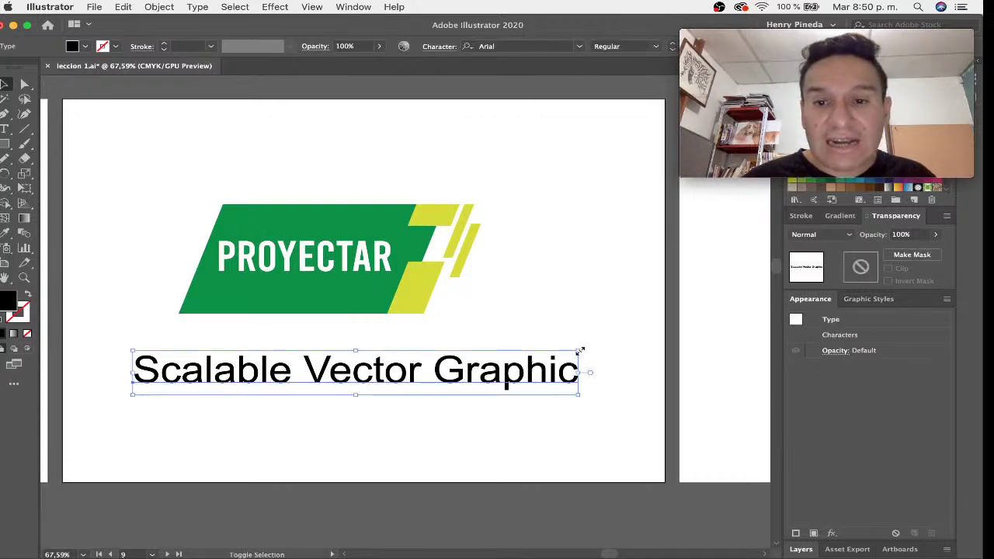
mouse_move(580, 351)
left_mouse_down()
mouse_move(705, 265)
mouse_move(456, 363)
left_mouse_up()
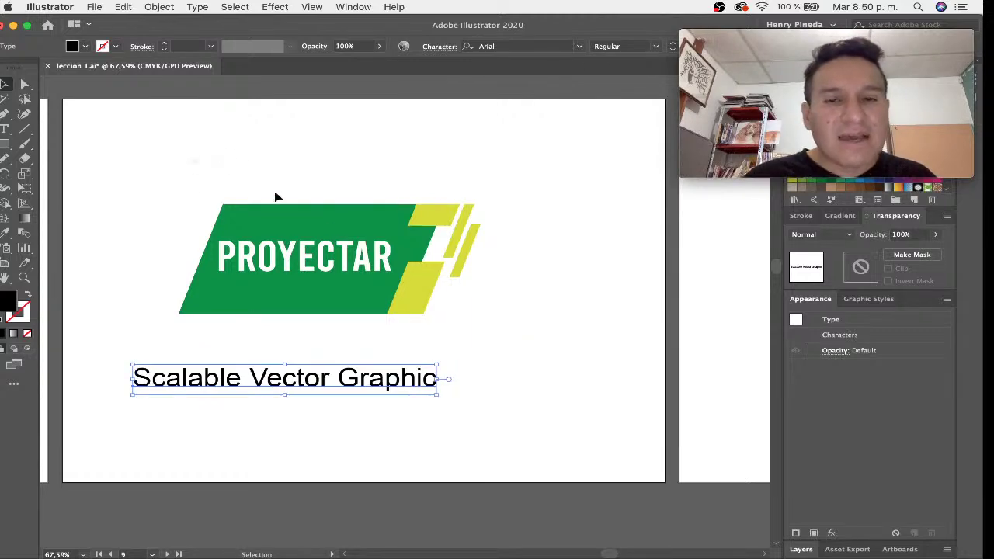
Step: Copy the PROYECTAR logo into a new blank A4 document
left_click_drag(276, 196, 515, 317)
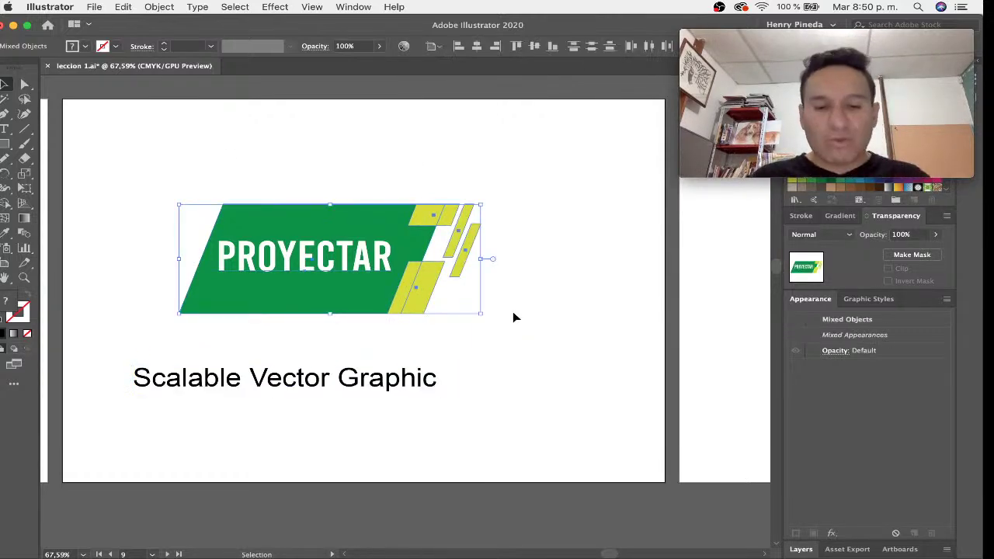
key("a")
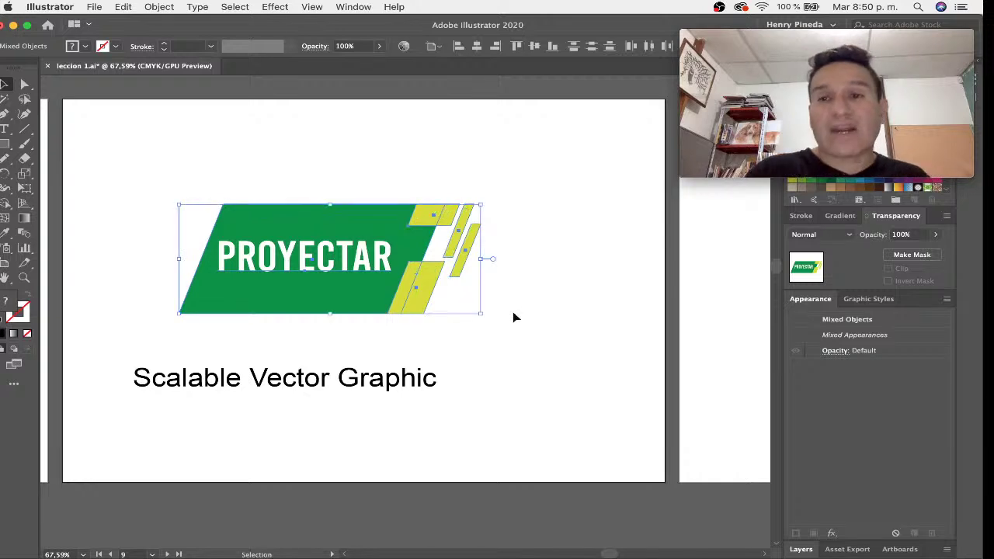
key("super+n")
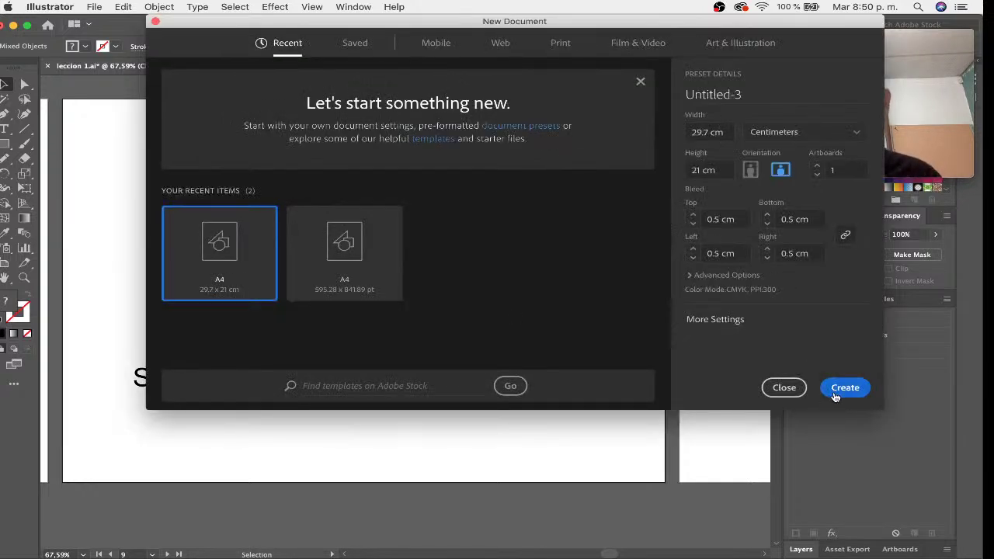
left_click(836, 395)
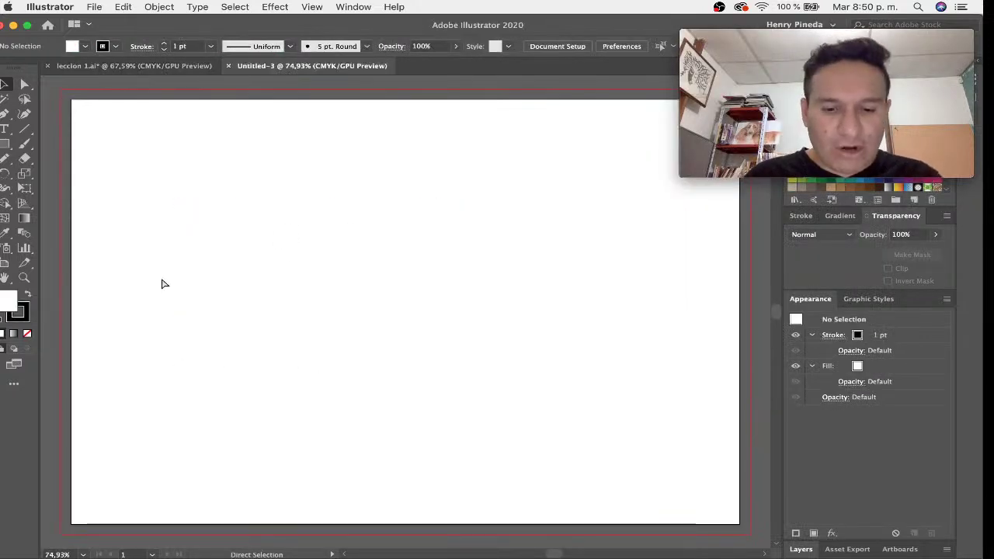
key("super+v")
left_click(468, 214)
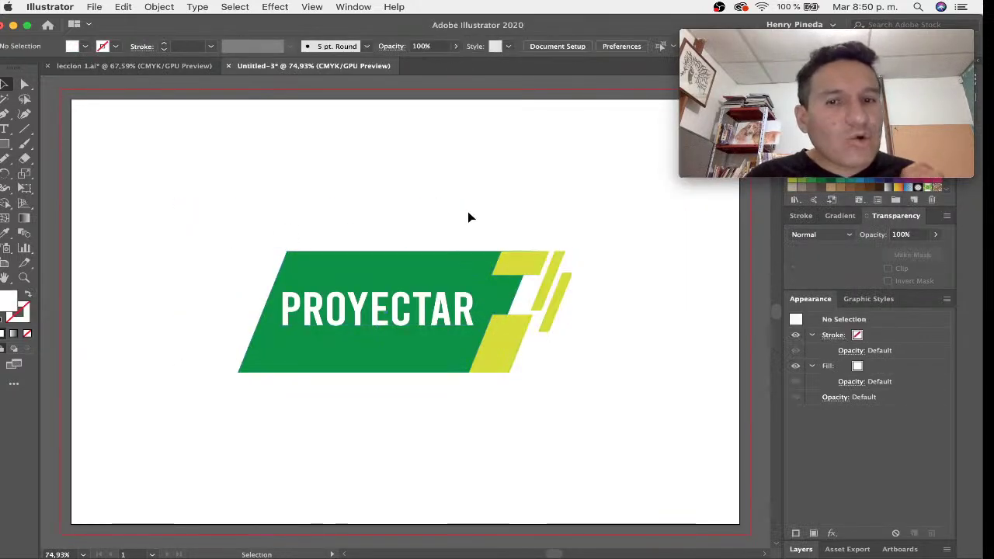
left_click(94, 7)
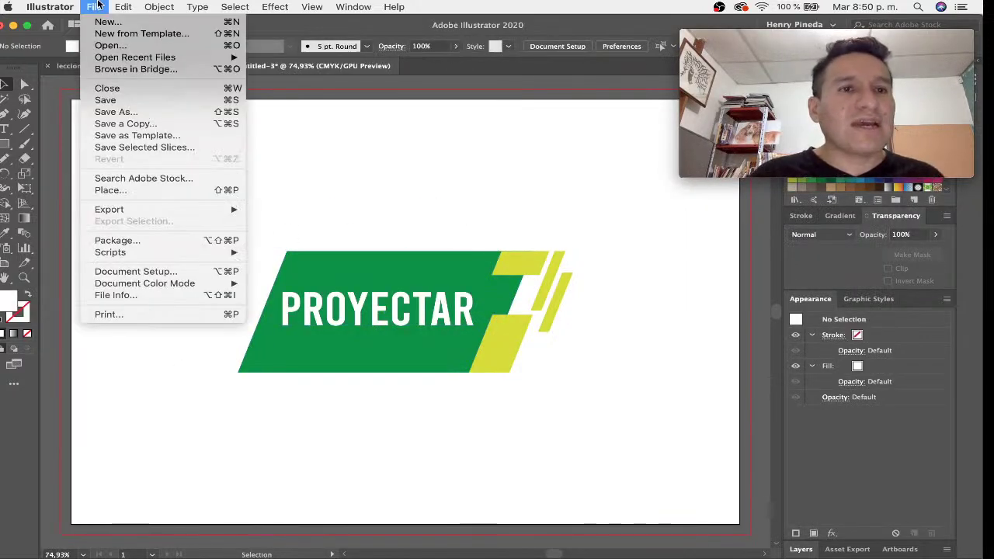
Step: Save the document to Escritorio as 'proyectar' in SVG (svg) format
left_click(143, 99)
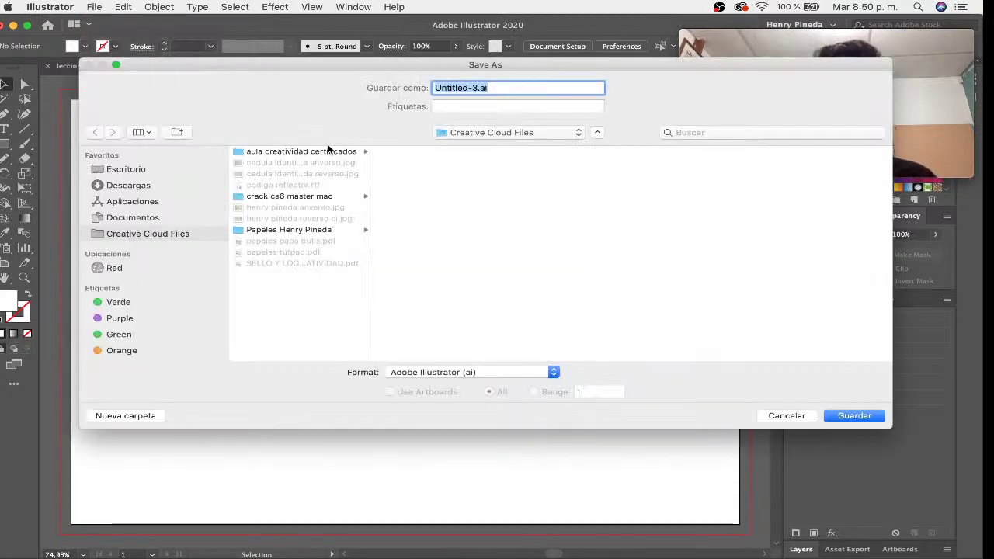
left_click(140, 173)
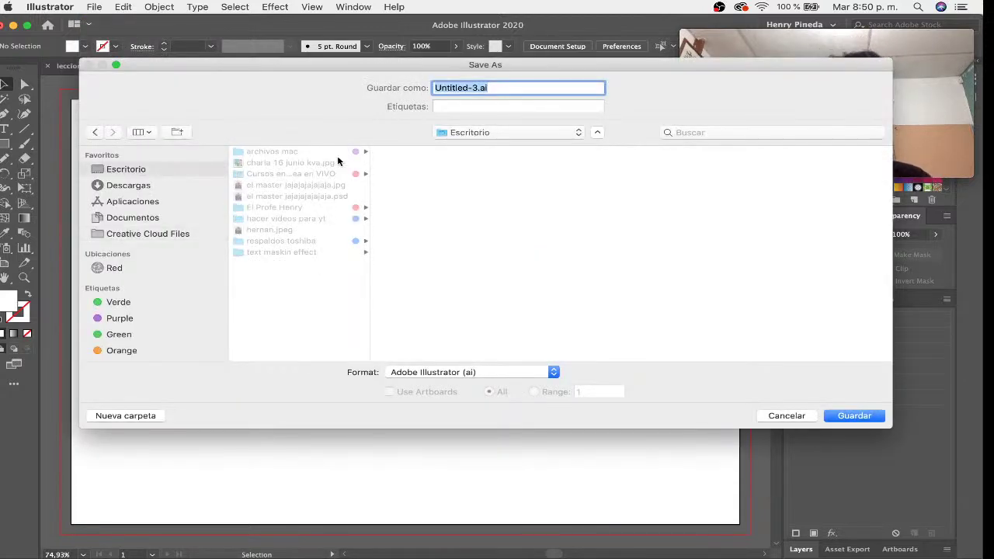
type("proyectar")
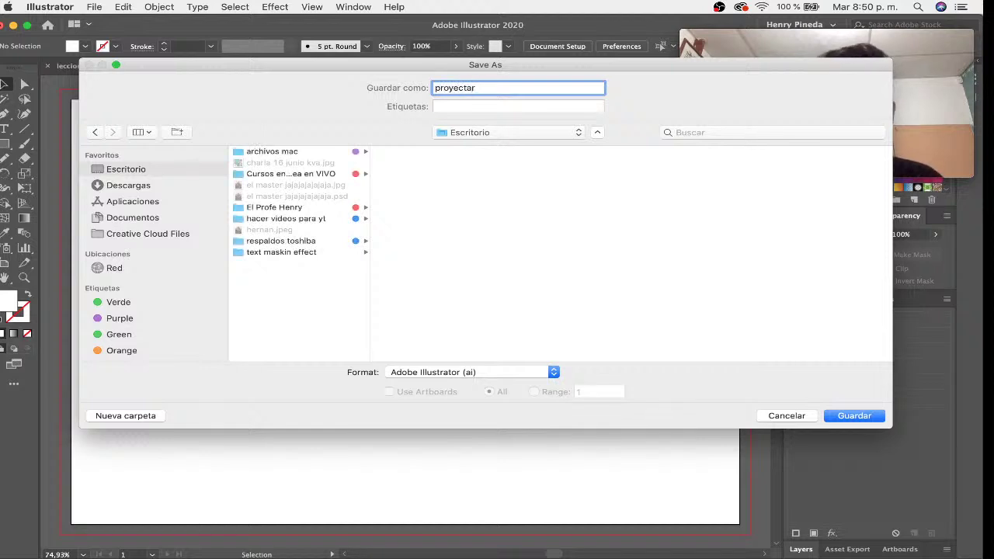
left_click(431, 372)
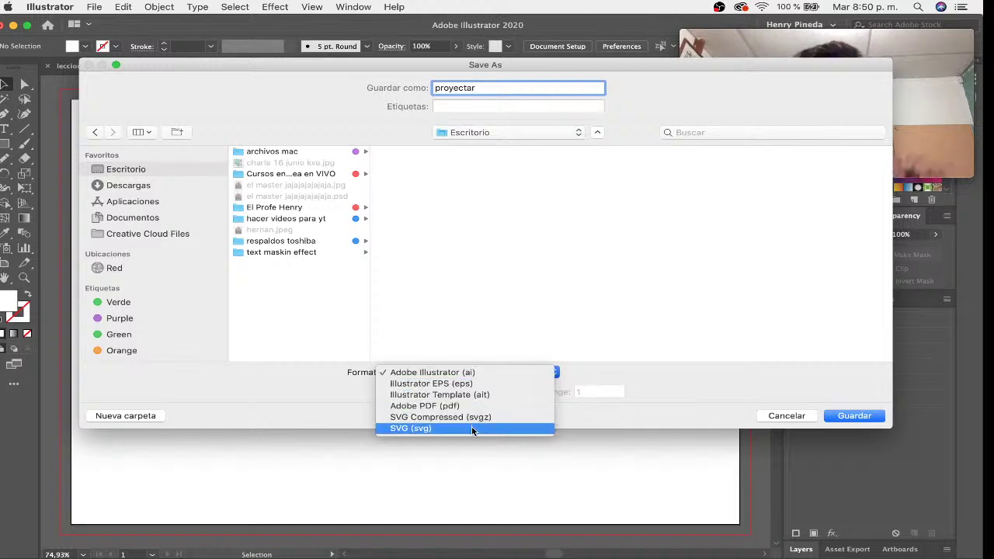
left_click(472, 429)
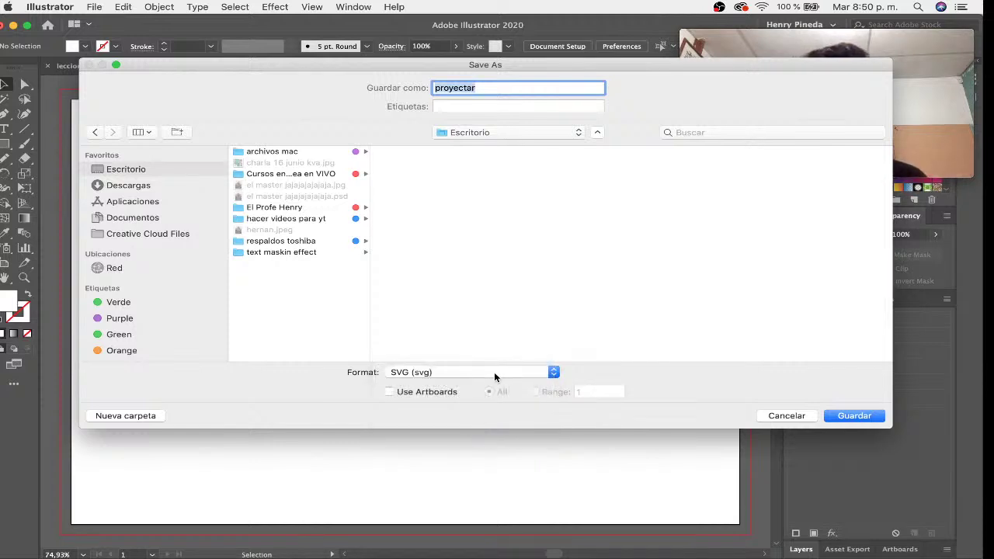
left_click(848, 415)
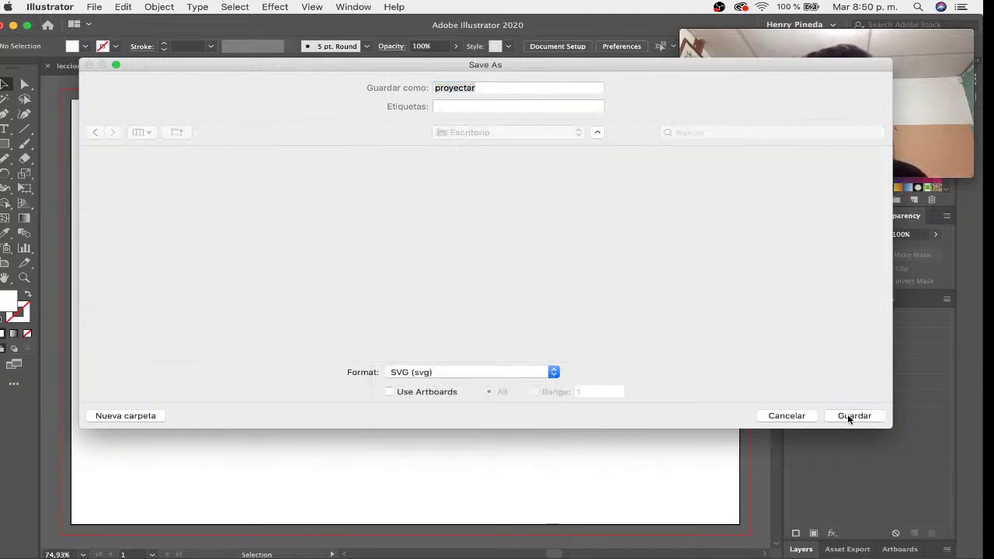
Step: Keep the SVG 1.1 profile, turn off Preserve Illustrator Editing Capabilities, and view the SVG code
left_click_drag(257, 82, 483, 121)
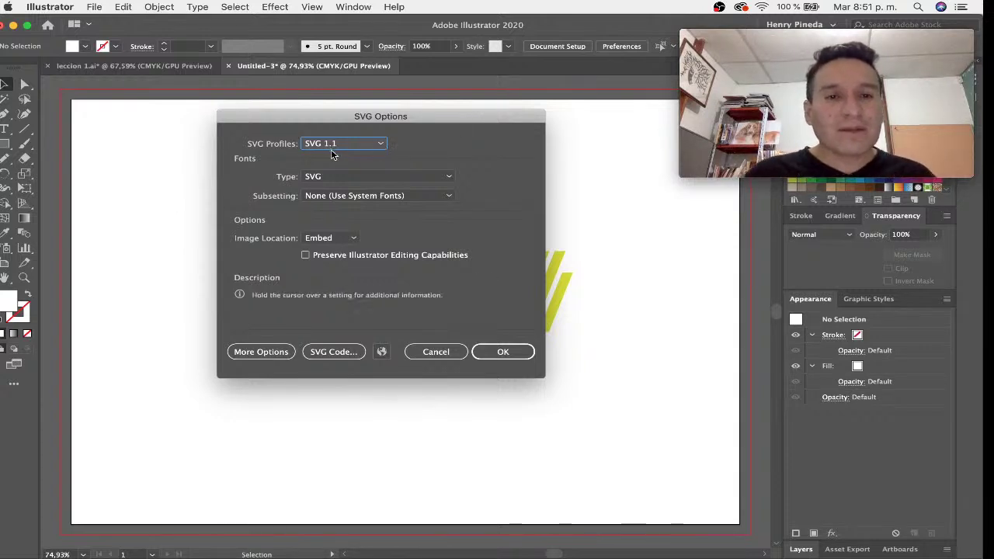
left_click(359, 148)
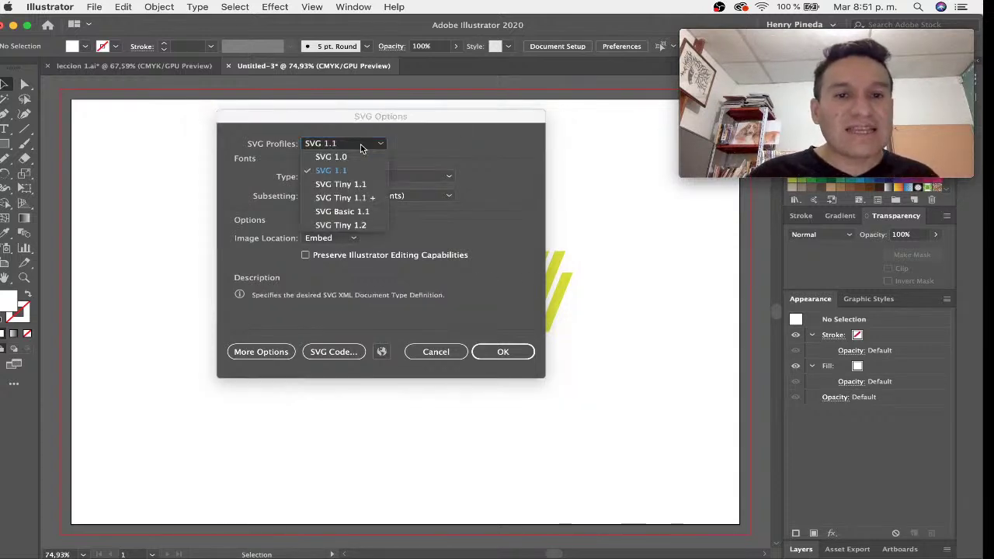
left_click(468, 155)
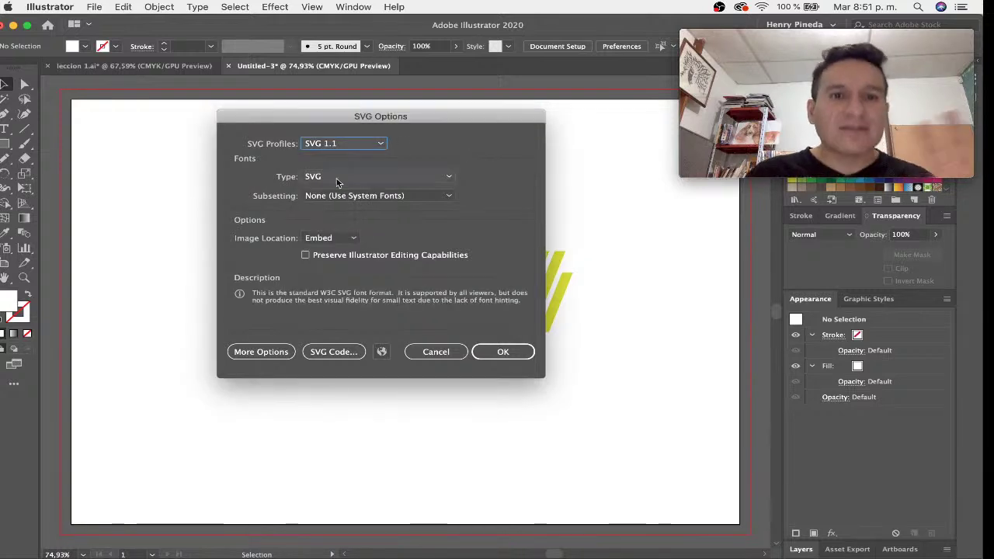
mouse_move(330, 238)
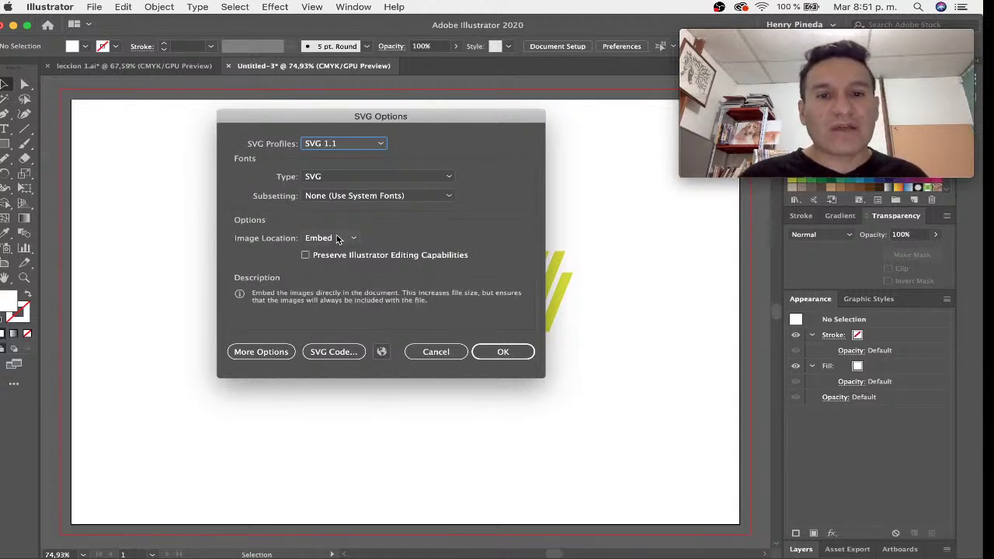
left_click(338, 263)
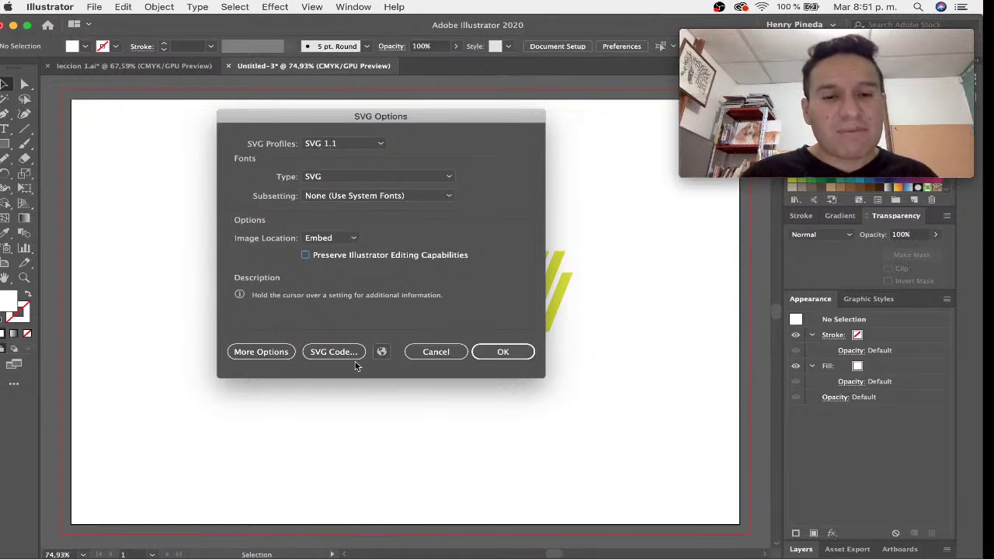
left_click(334, 352)
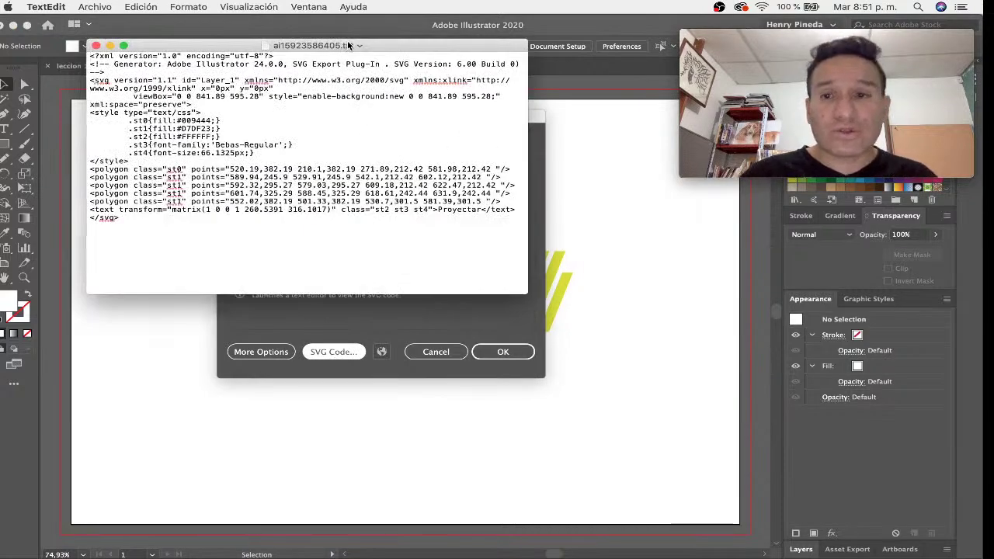
Step: Move the SVG code window aside and place the SVG Options dialog beside the logo
mouse_move(348, 45)
left_mouse_down()
mouse_move(851, 226)
mouse_move(851, 269)
left_mouse_up()
left_click(435, 118)
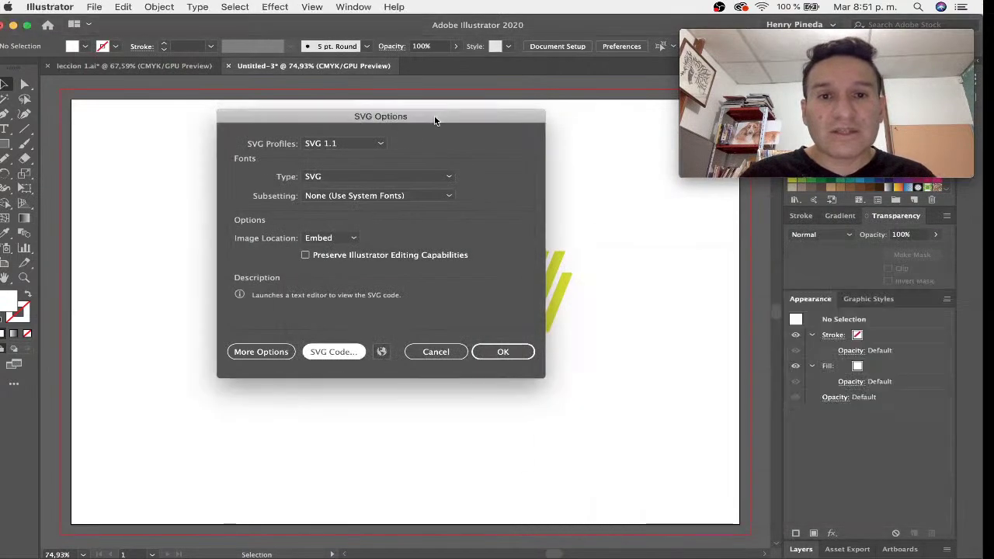
mouse_move(436, 117)
left_mouse_down()
mouse_move(251, 117)
mouse_move(420, 4)
mouse_move(636, 539)
mouse_move(889, 275)
mouse_move(825, 219)
mouse_move(837, 218)
left_mouse_up()
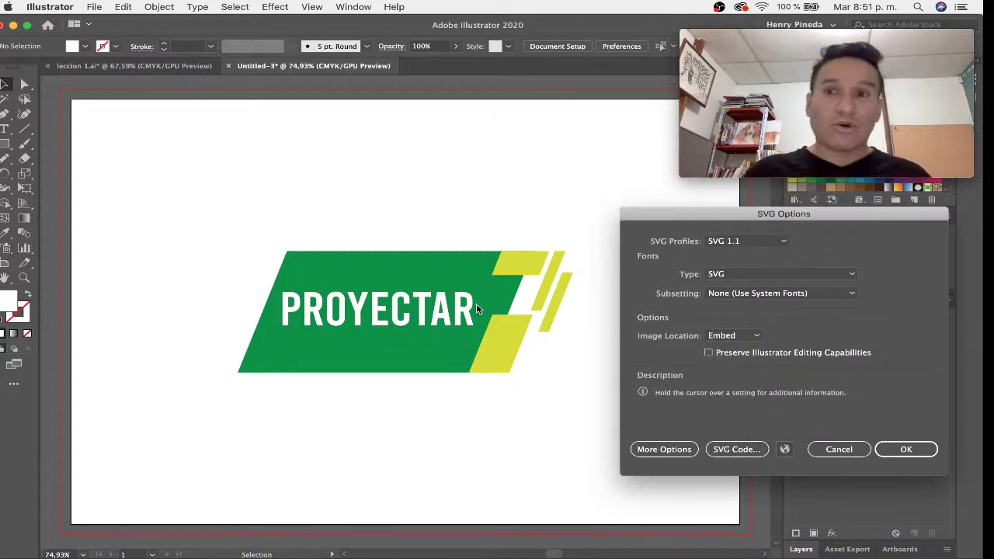
Step: Reopen the generated SVG code, select all of it, then close the code window
left_click(716, 450)
left_click_drag(711, 270, 656, 252)
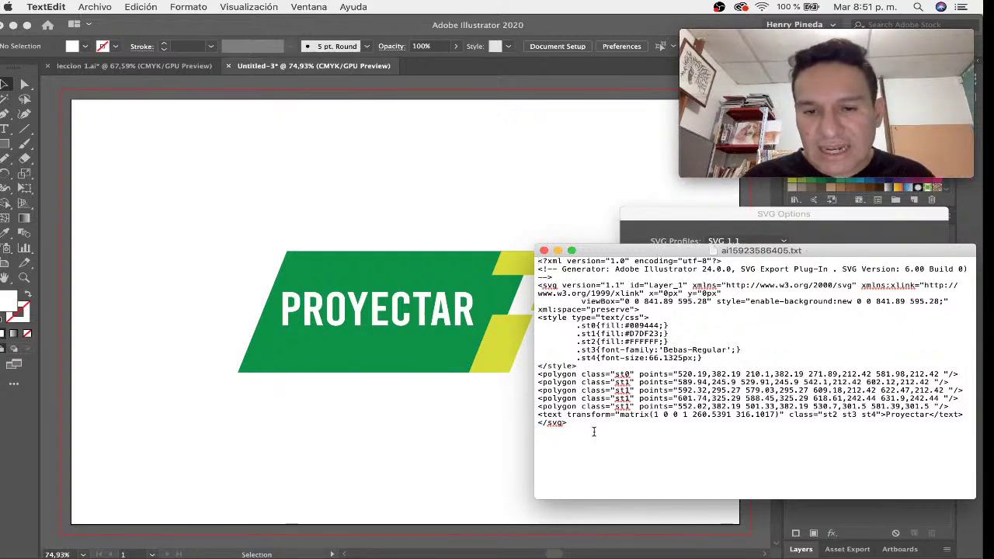
left_click_drag(597, 425, 391, 174)
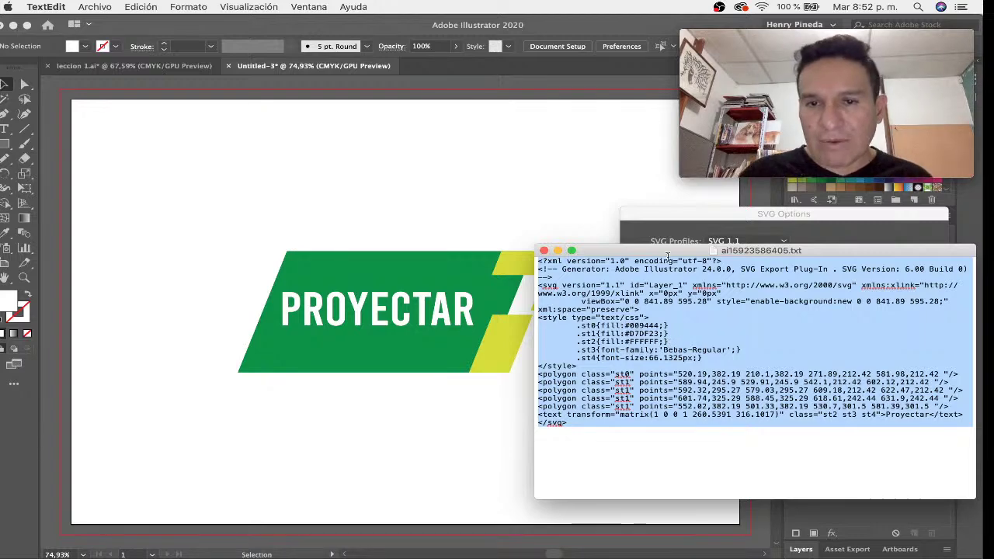
left_click_drag(644, 248, 723, 248)
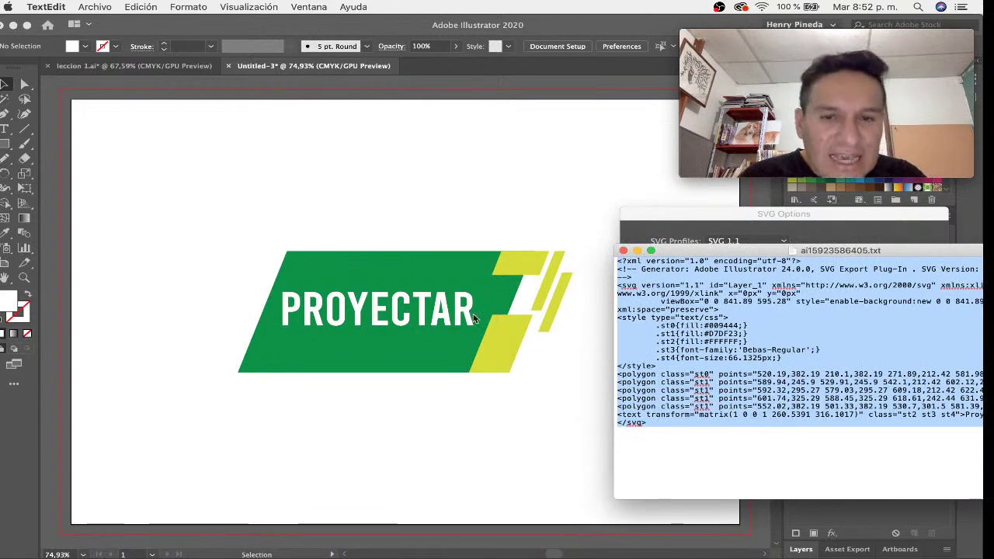
left_click(623, 251)
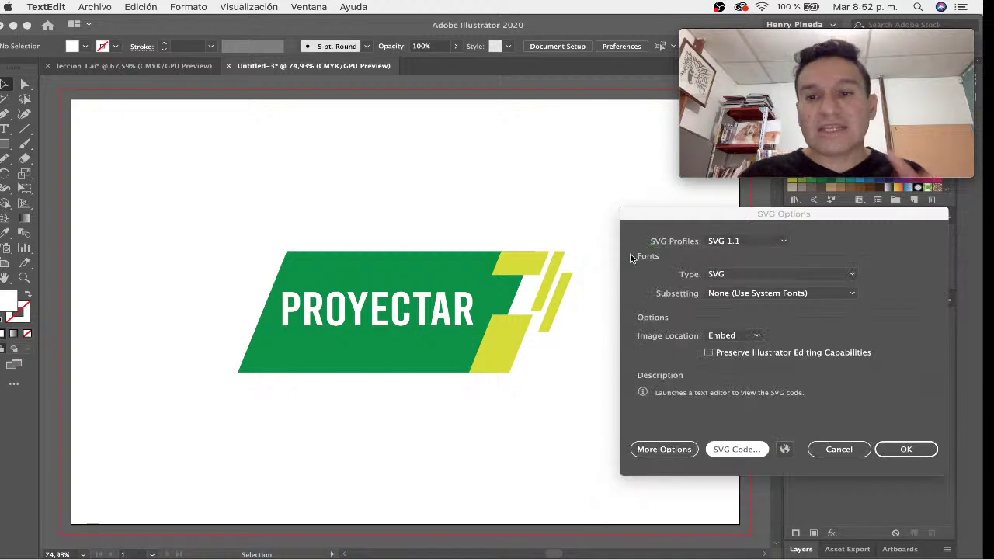
Step: Preview the SVG export in Chrome, then switch back to Illustrator's SVG Options dialog
left_click(785, 451)
left_click(785, 451)
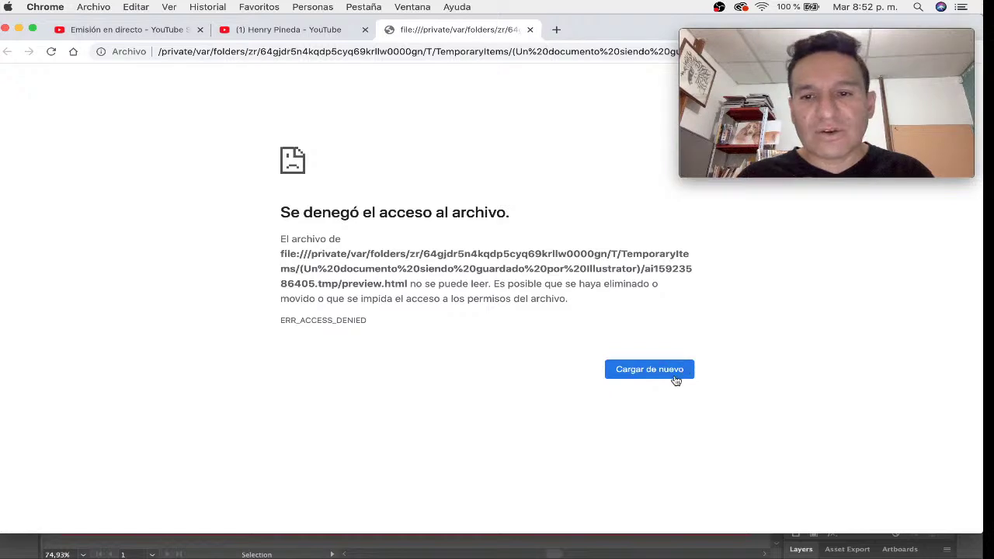
key("super+Tab")
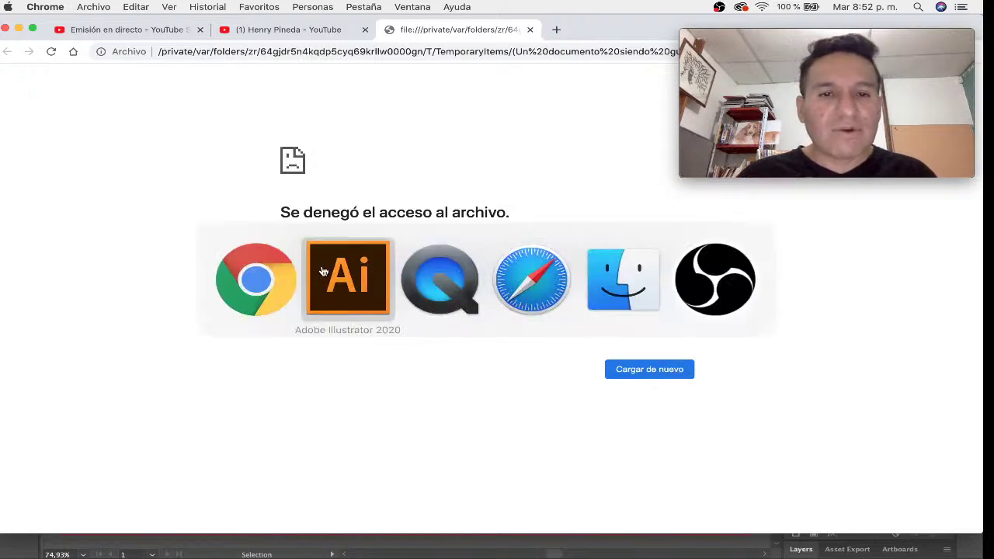
left_click(311, 276)
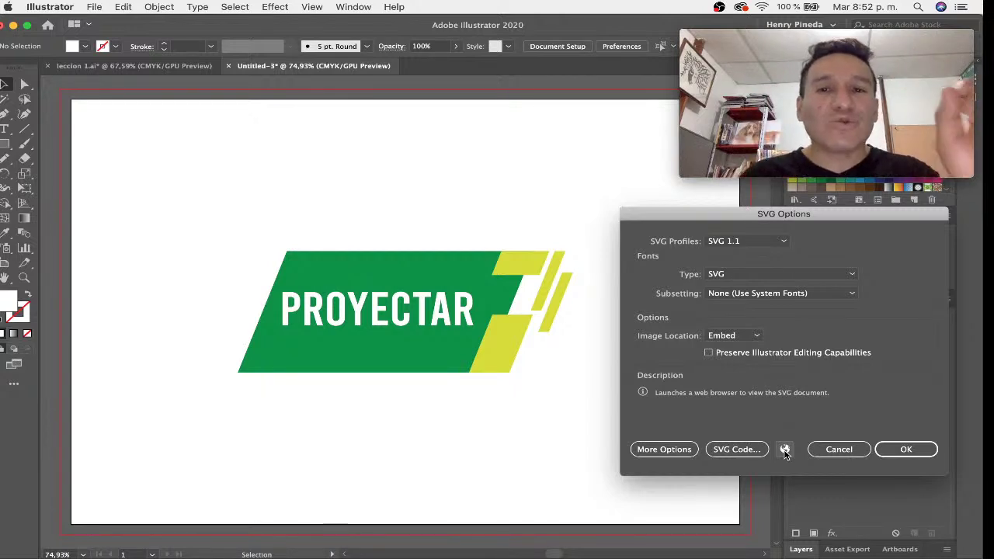
Step: Confirm the SVG Options to save proyectar.svg and select the file on the desktop
left_click(922, 459)
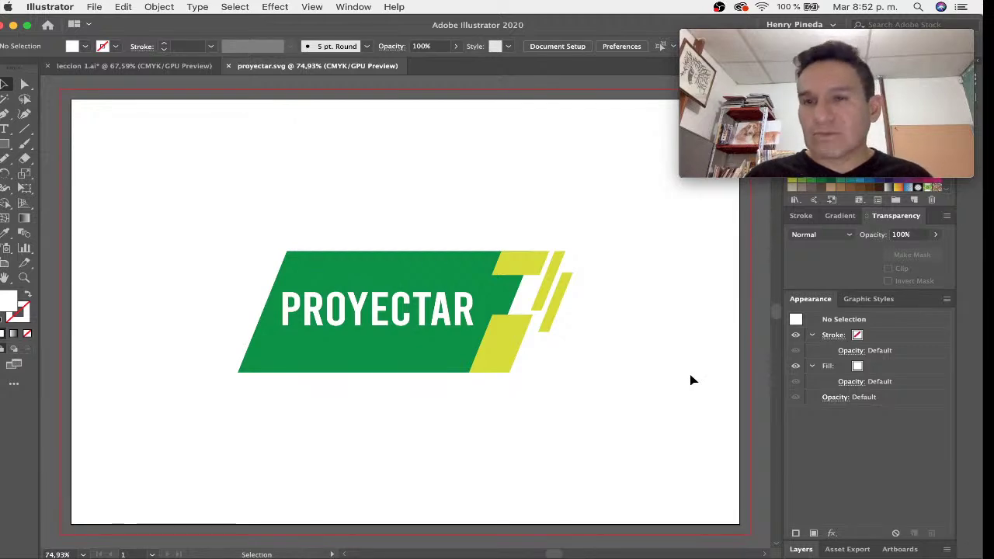
key("F11")
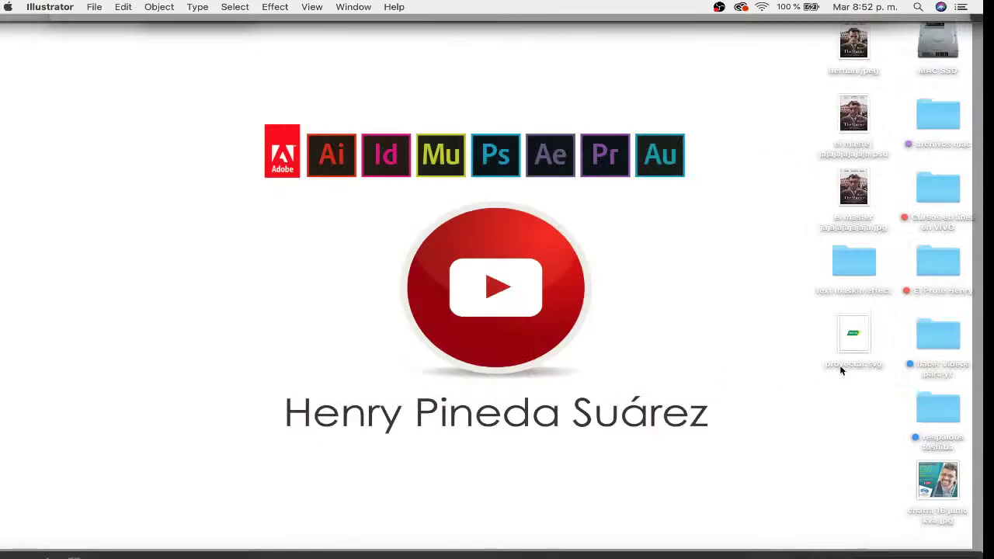
left_click(854, 342)
Step: Quick Look proyectar.svg, then drag it onto the Illustrator Dock icon to reopen it
key("space")
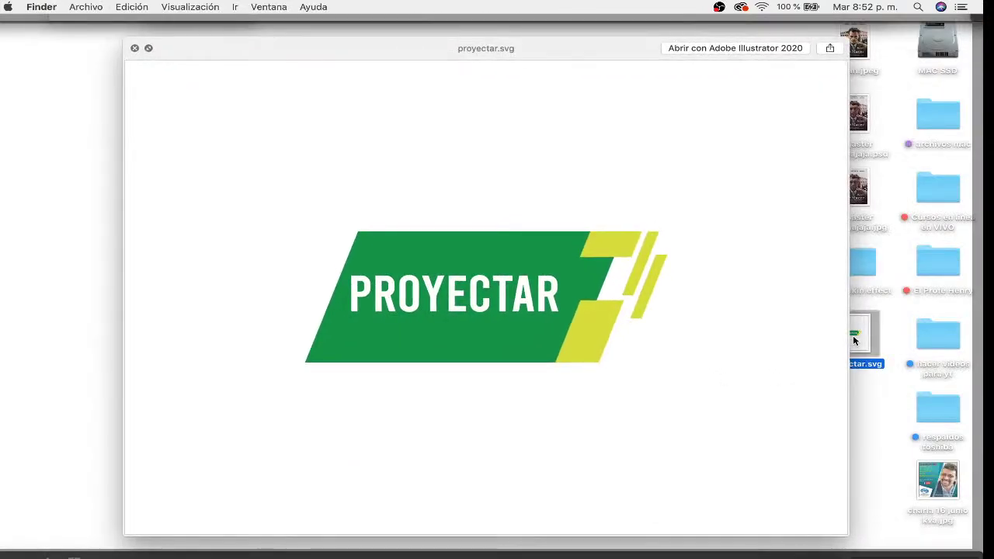
key("space")
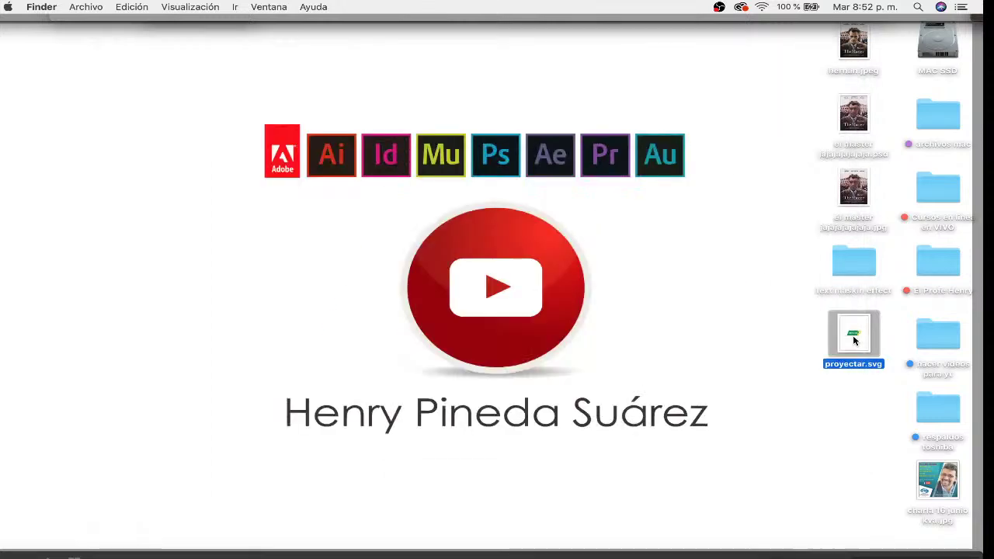
left_click_drag(853, 340, 519, 546)
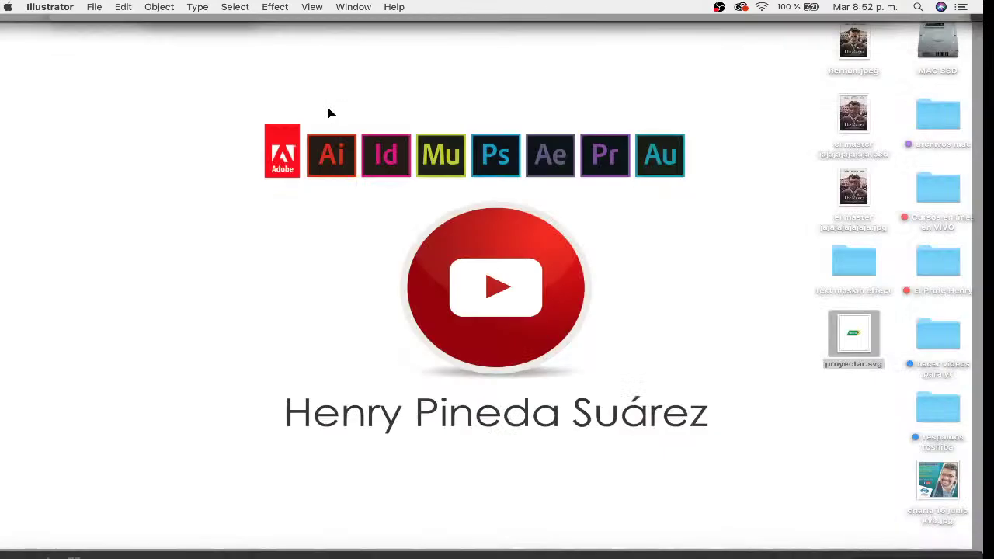
mouse_move(849, 326)
left_mouse_down()
mouse_move(507, 550)
mouse_move(519, 546)
left_mouse_up()
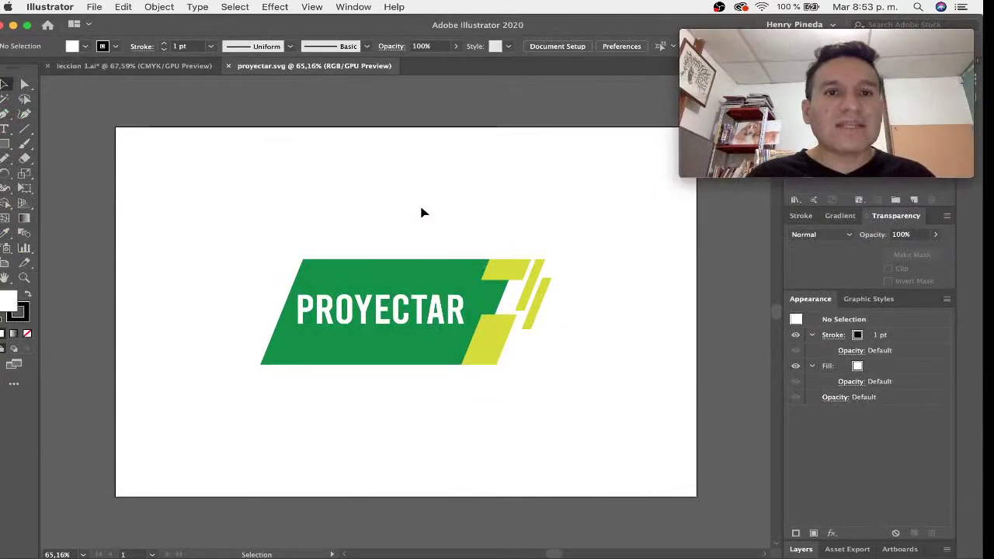
Step: Select the green banner parallelogram and recolour it yellow from the Color spectrum
left_click(461, 266)
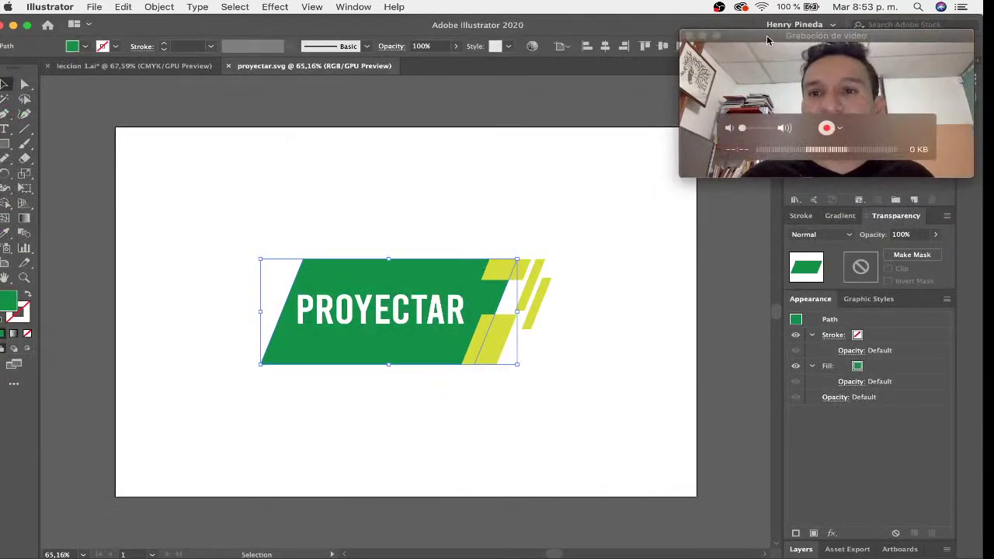
left_click_drag(768, 36, 762, 380)
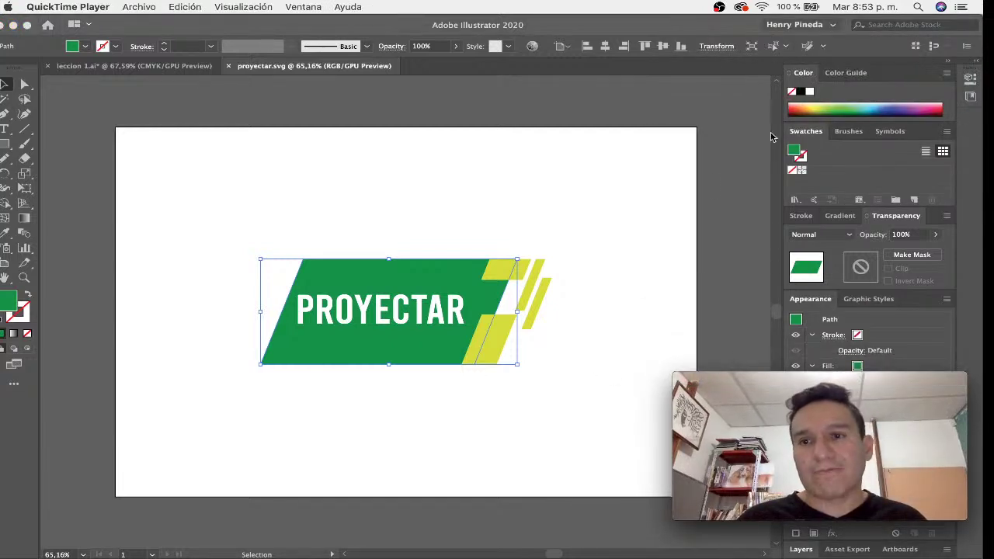
left_click(815, 117)
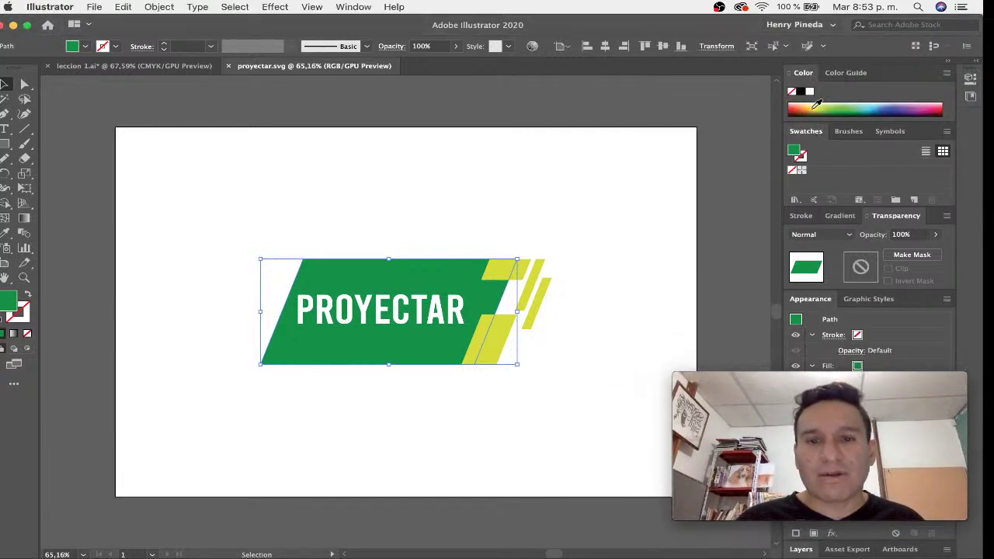
left_click(814, 110)
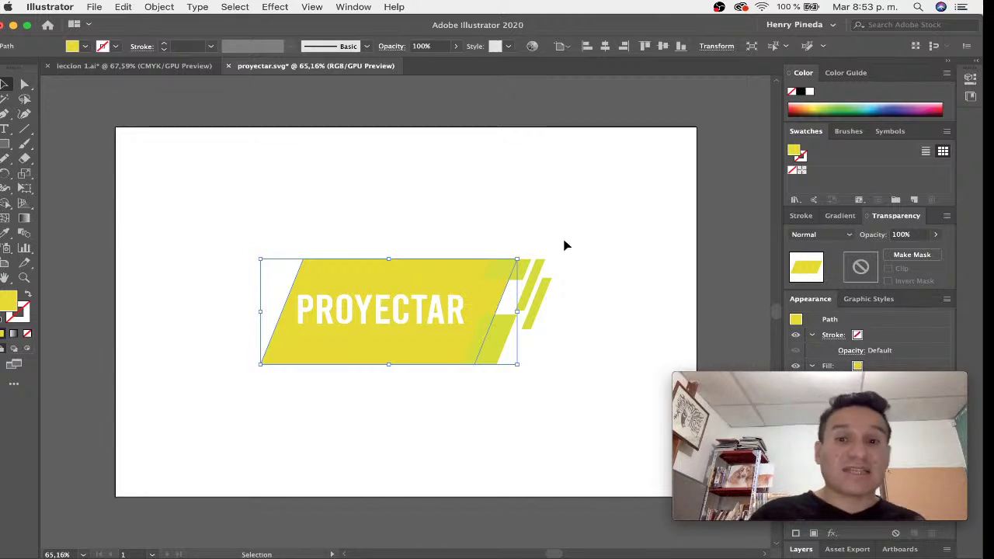
key("a")
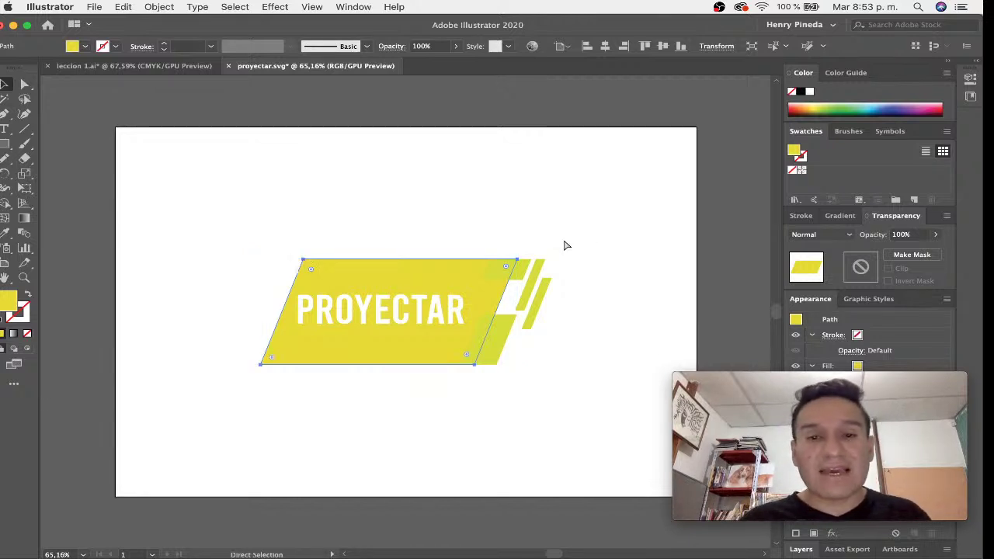
key("super+Tab")
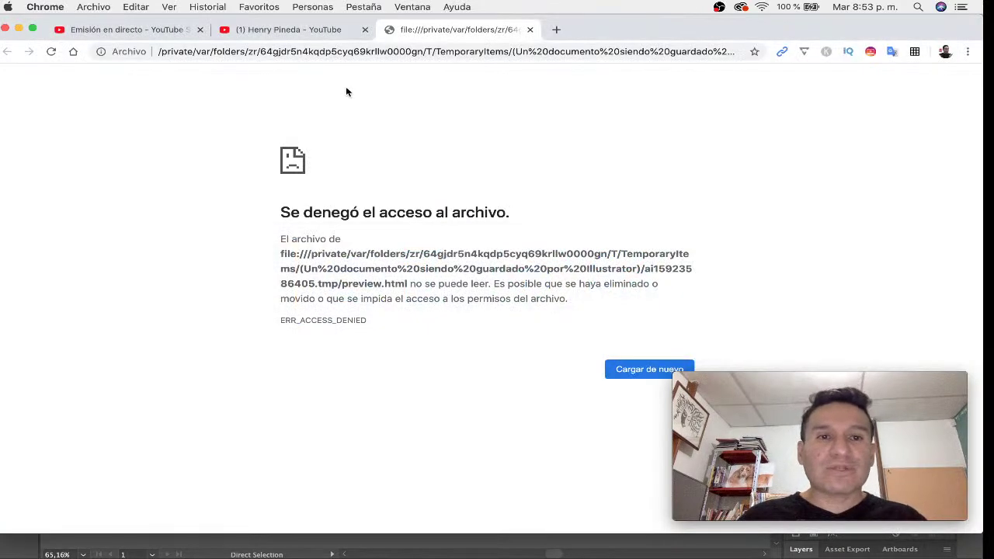
Step: Open the Emisión en directo dashboard and scroll through the Chat en directo messages
left_click(133, 31)
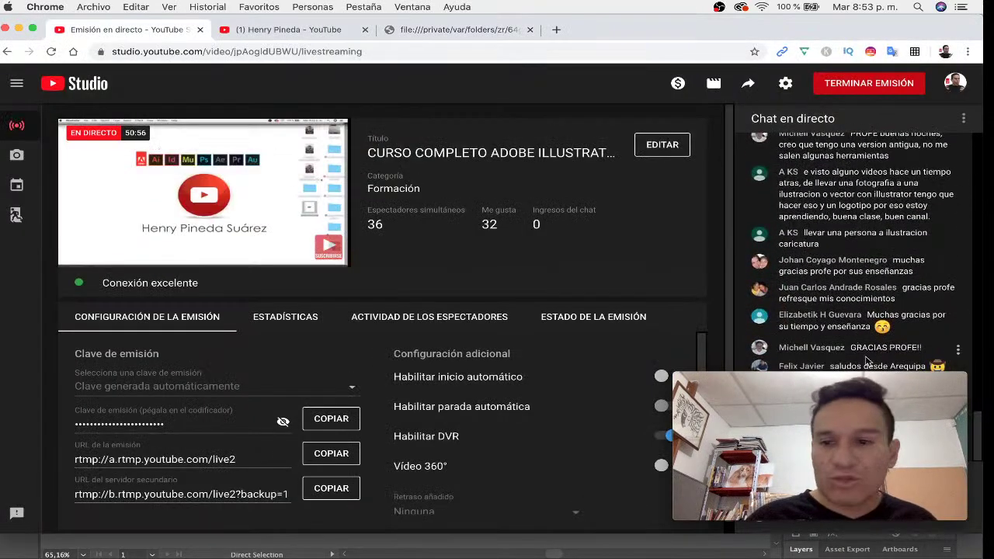
mouse_move(848, 380)
left_mouse_down()
mouse_move(394, 339)
mouse_move(207, 391)
left_mouse_up()
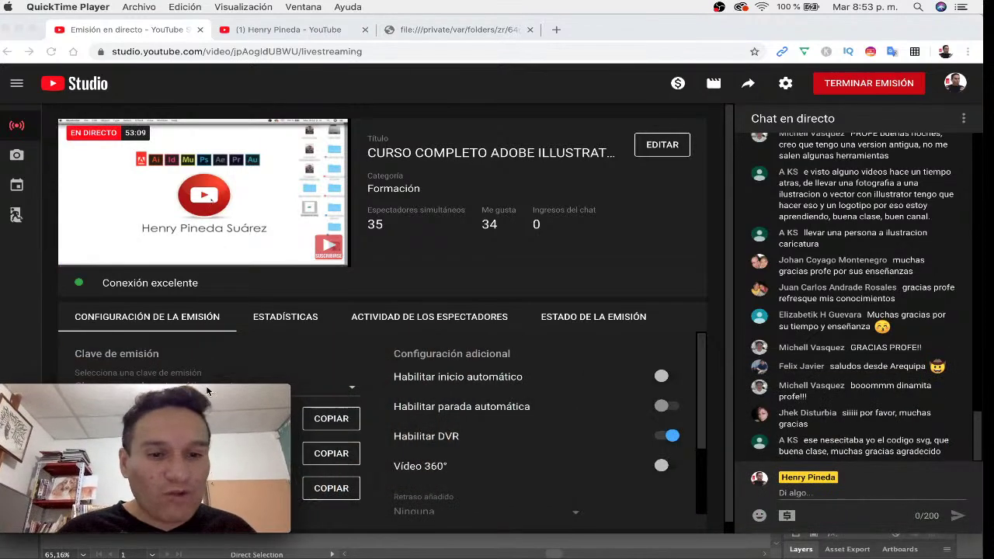
left_click_drag(290, 385, 441, 299)
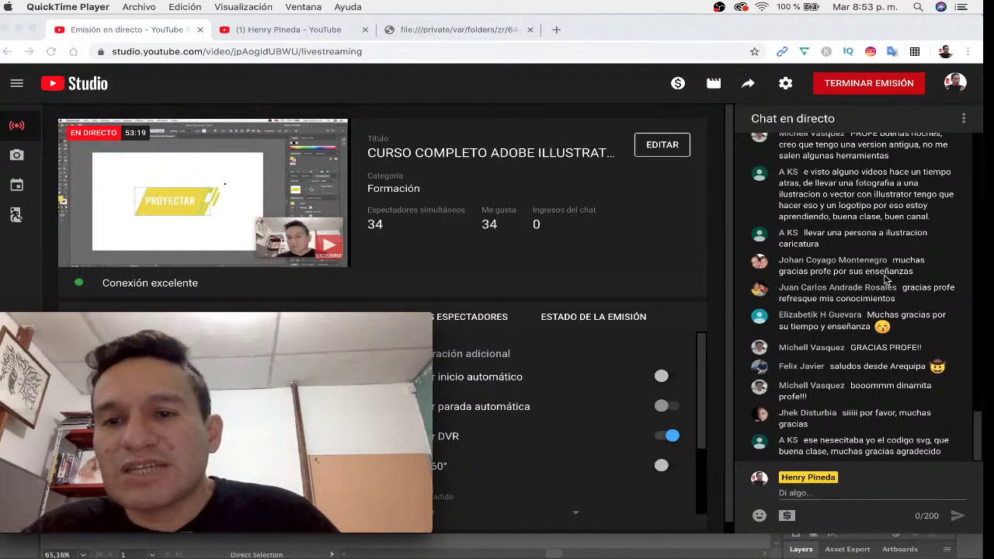
scroll(884, 280, "up", 1)
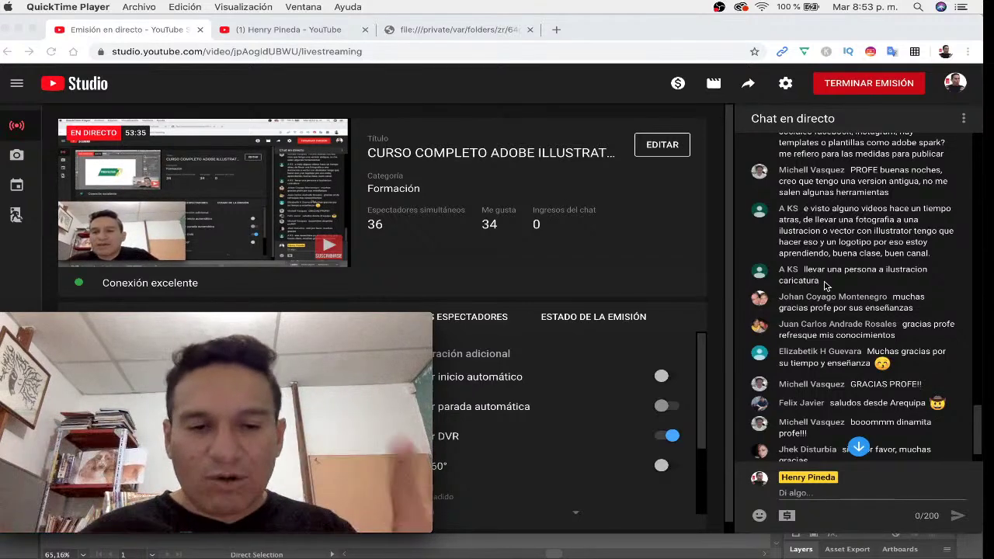
scroll(826, 286, "up", 2)
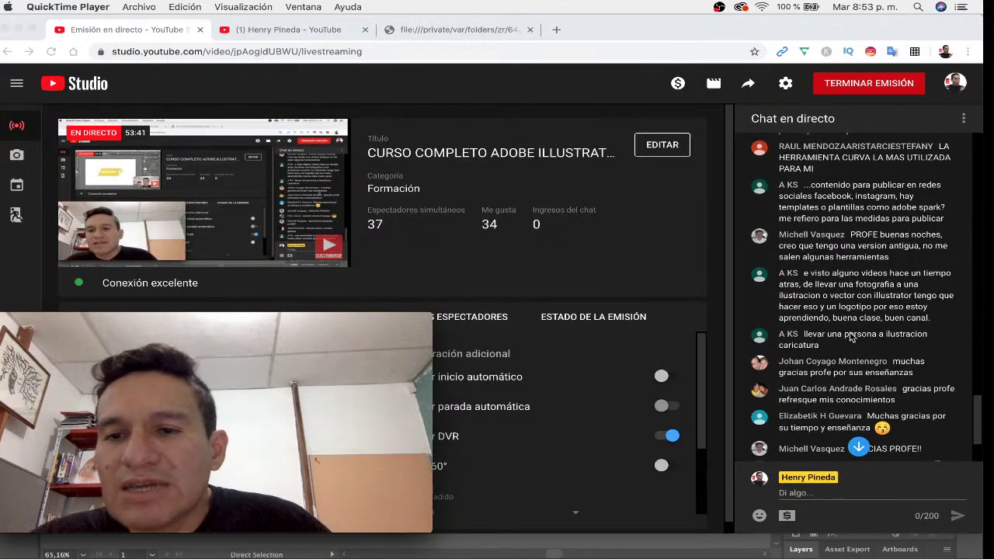
scroll(850, 336, "down", 1)
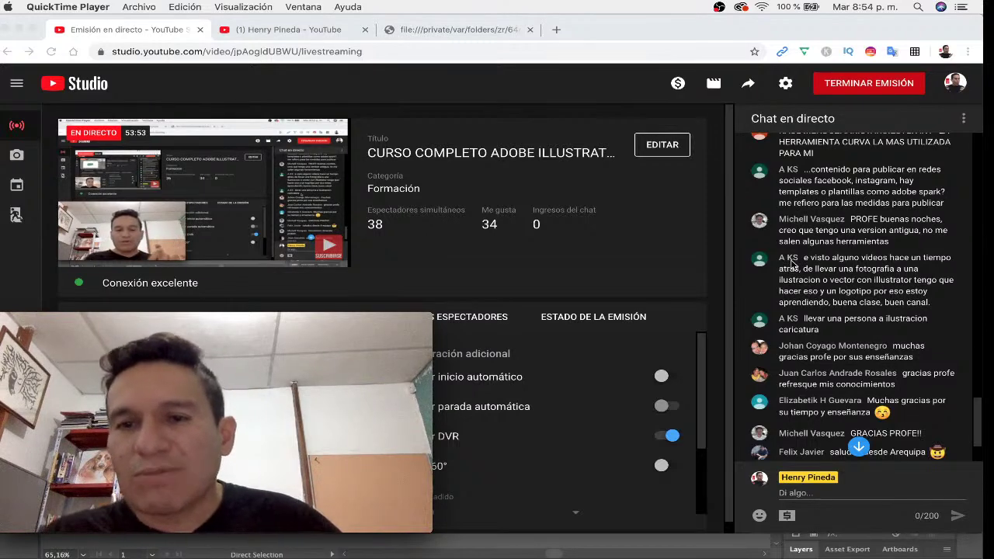
scroll(792, 265, "up", 1)
scroll(792, 265, "up", 1)
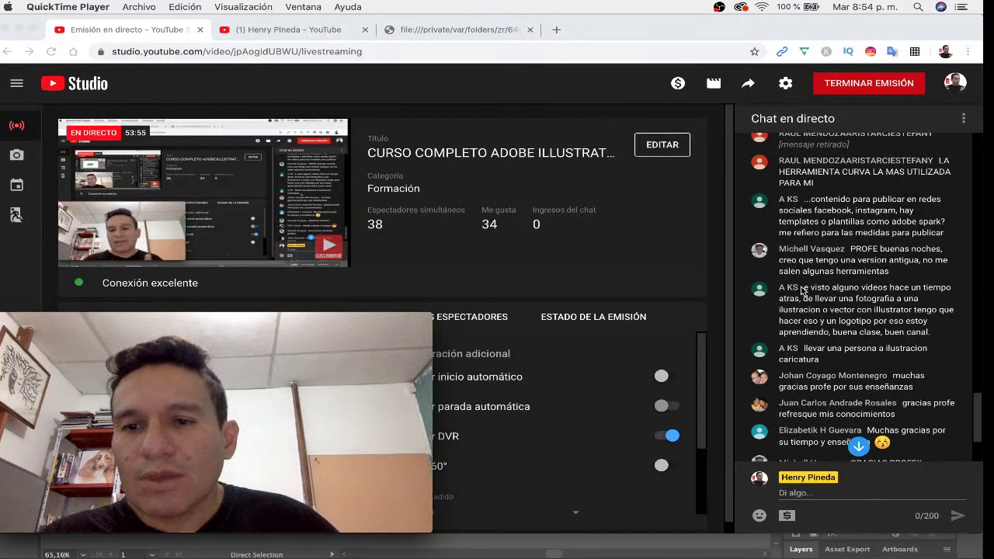
scroll(804, 290, "down", 2)
scroll(804, 291, "down", 2)
scroll(805, 291, "down", 1)
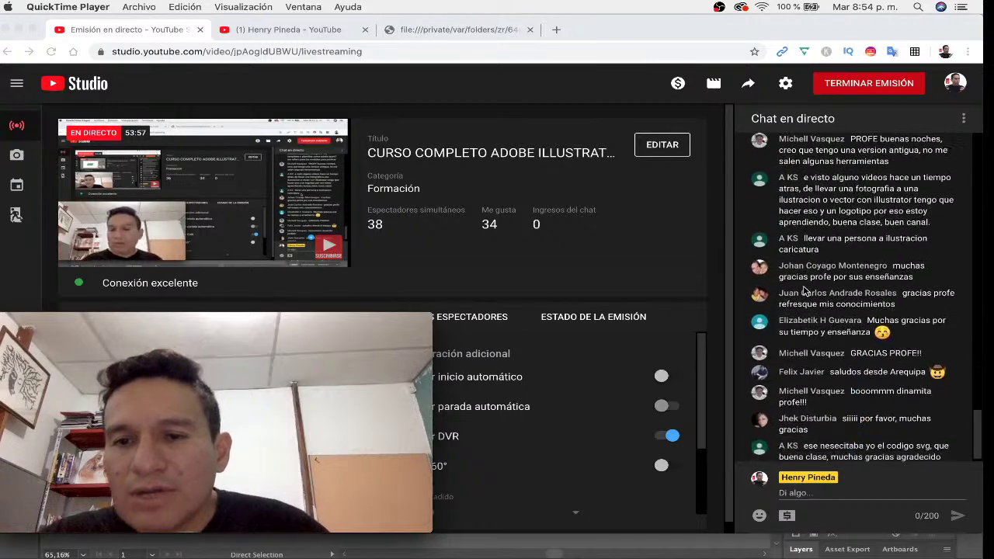
scroll(828, 328, "down", 1)
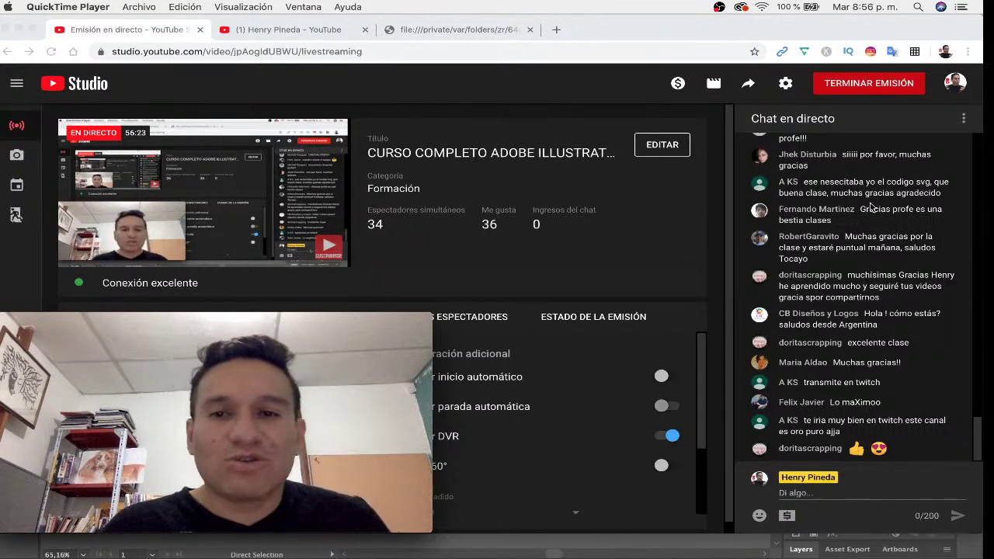
Step: End the live broadcast with TERMINAR EMISIÓN and confirm with FINALIZAR
left_click_drag(431, 316, 301, 393)
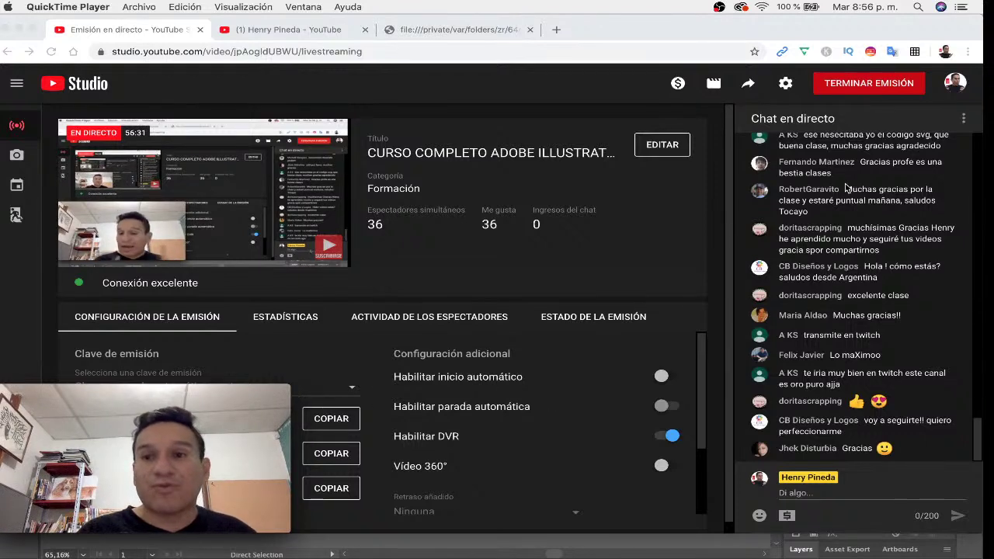
left_click(637, 91)
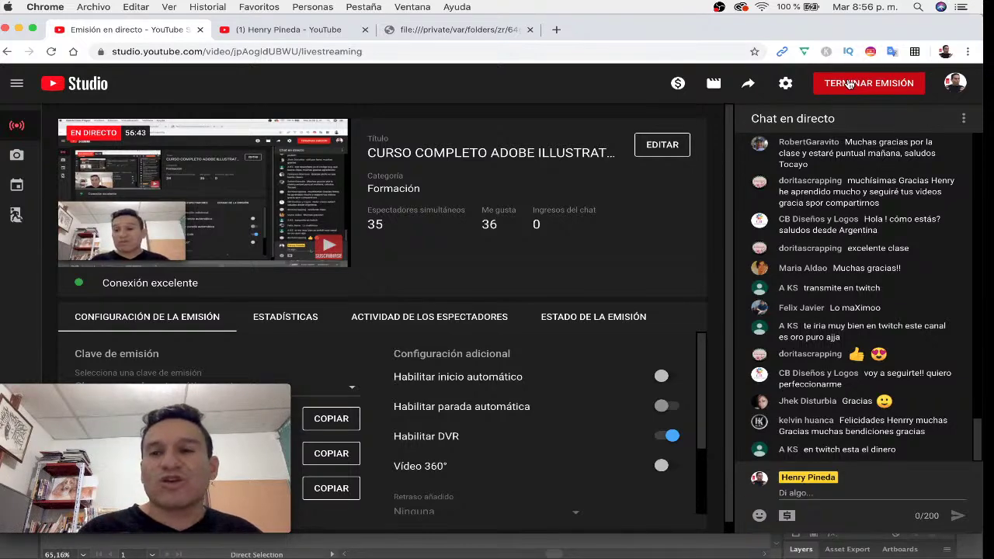
left_click(850, 85)
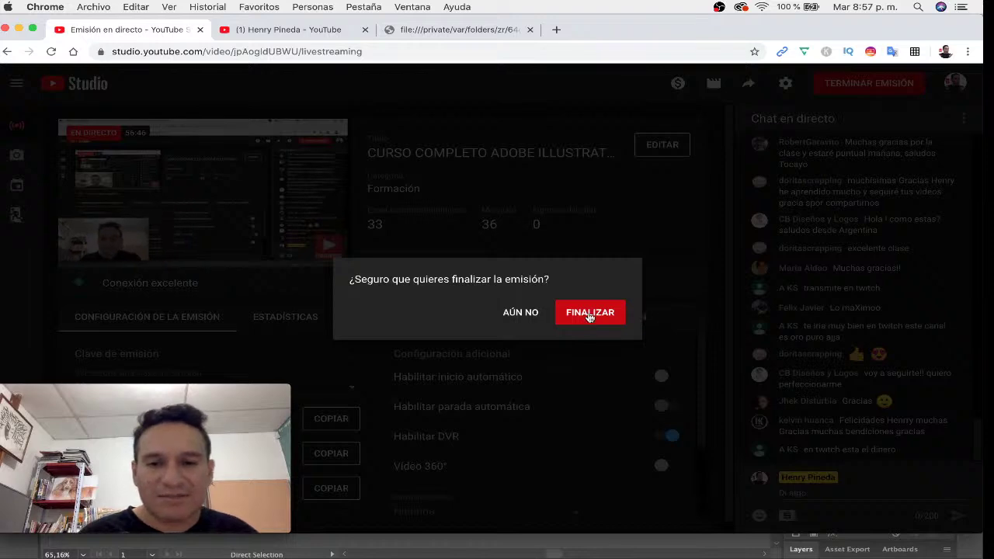
left_click(590, 312)
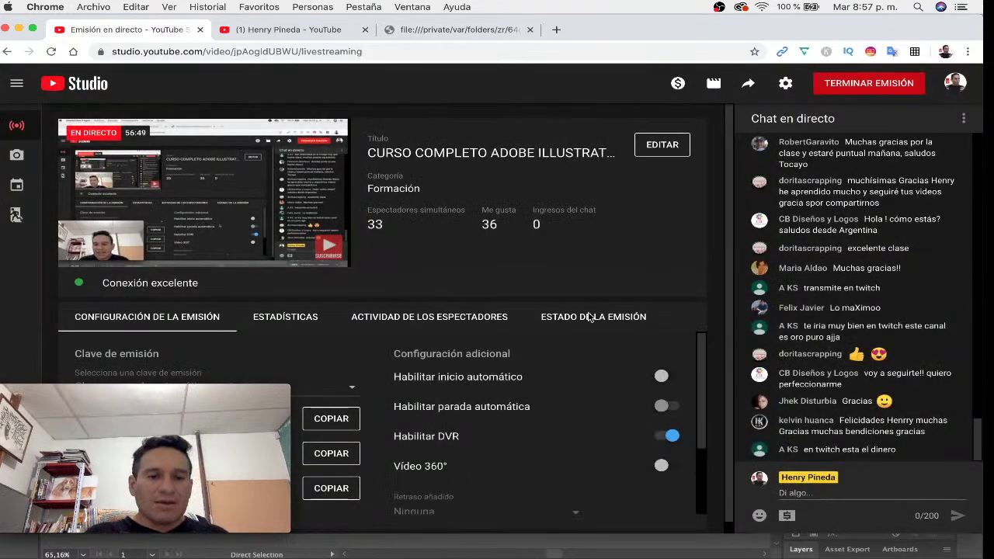